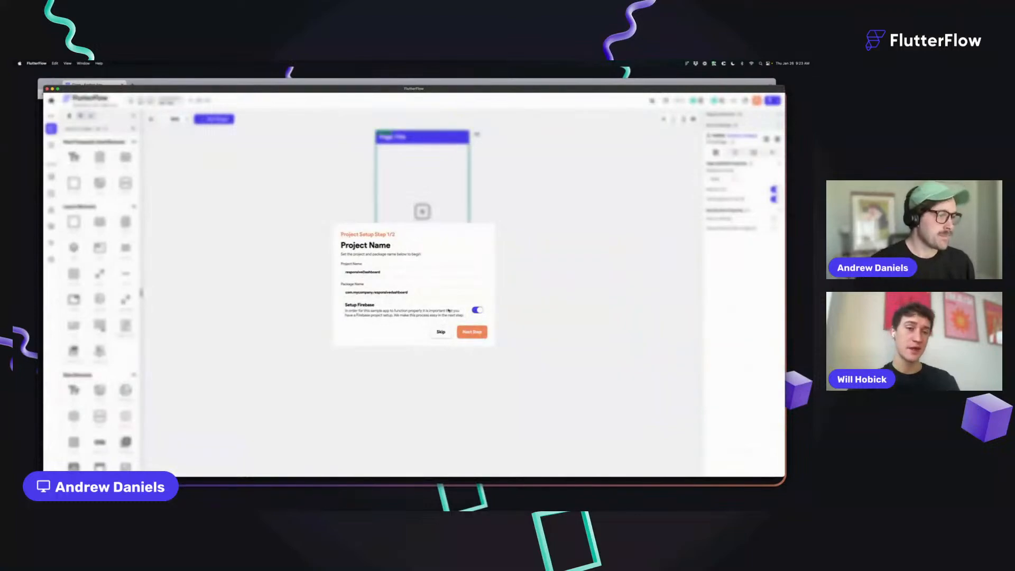
# Step: Create the responsiveDashboard project with Firebase setup turned off
pyautogui.click(477, 310)
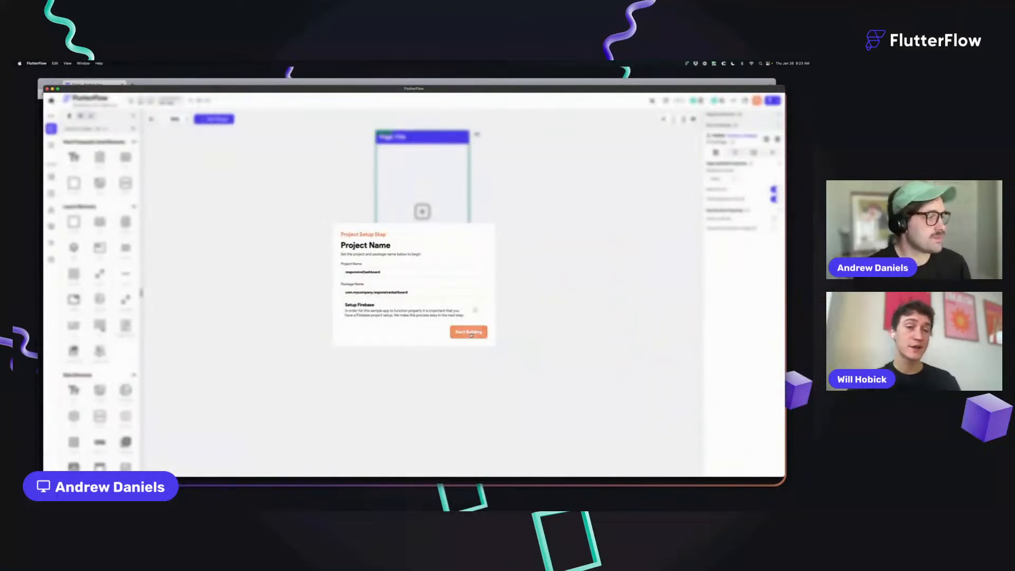
pyautogui.click(469, 332)
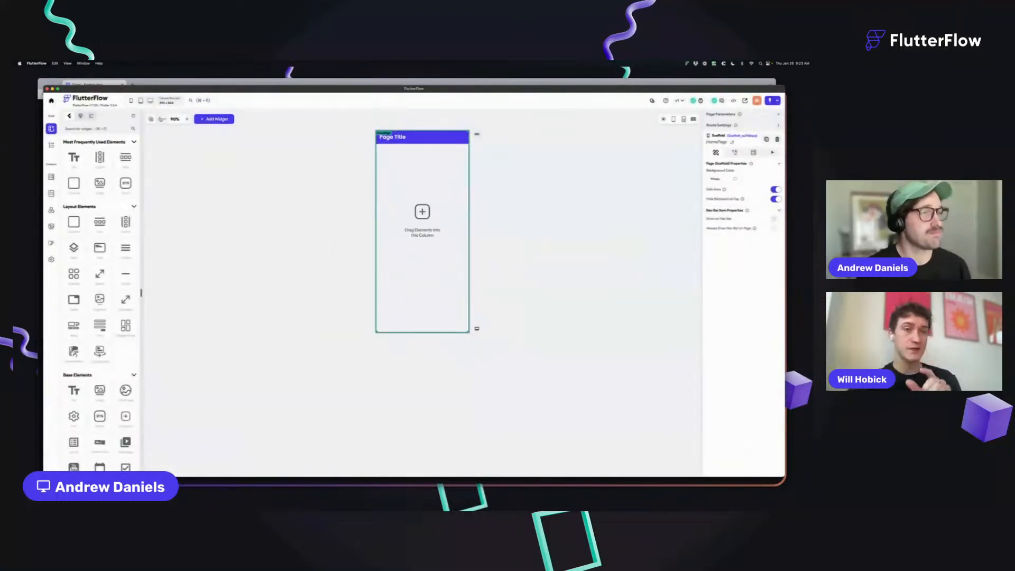
# Step: Set the canvas to the 15-inch MacBook Pro size, 1440 x 900
pyautogui.click(187, 119)
pyautogui.click(169, 100)
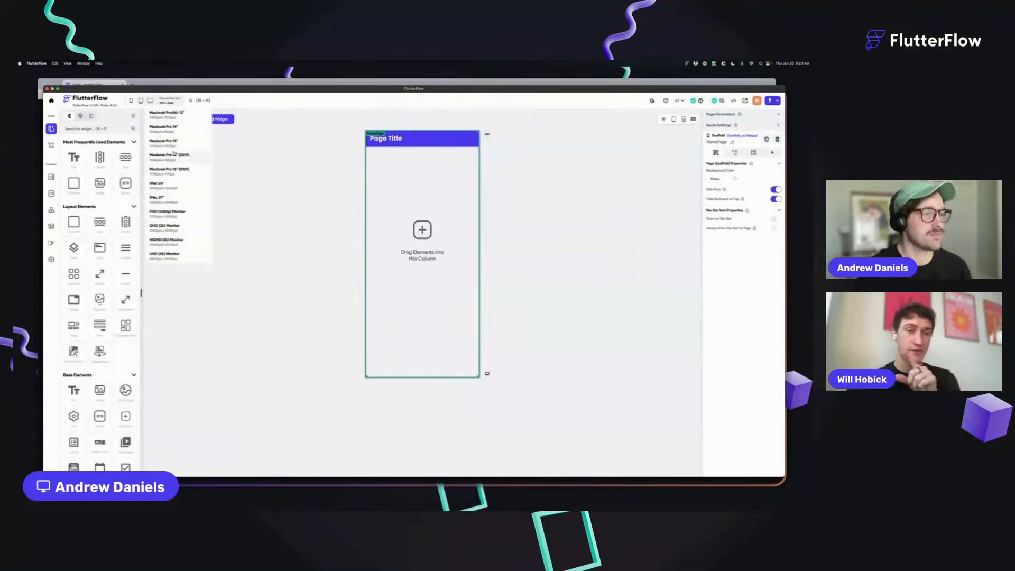
pyautogui.click(189, 143)
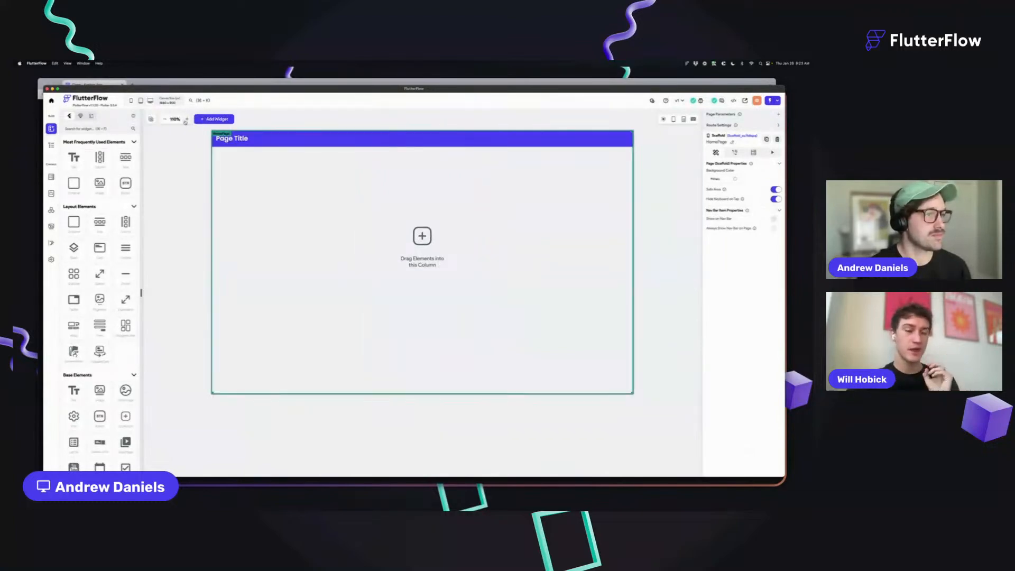
pyautogui.click(187, 119)
pyautogui.click(165, 119)
# Step: Delete the home page's app bar and replace the page's Column with a Row
pyautogui.click(248, 140)
pyautogui.press('Delete')
pyautogui.click(291, 214)
pyautogui.rightClick(291, 214)
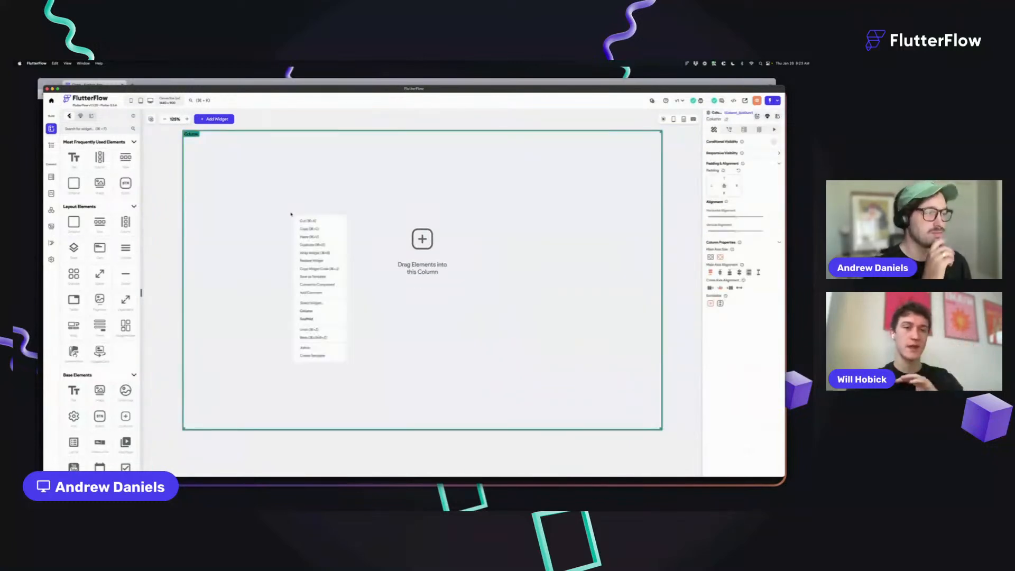
pyautogui.click(328, 260)
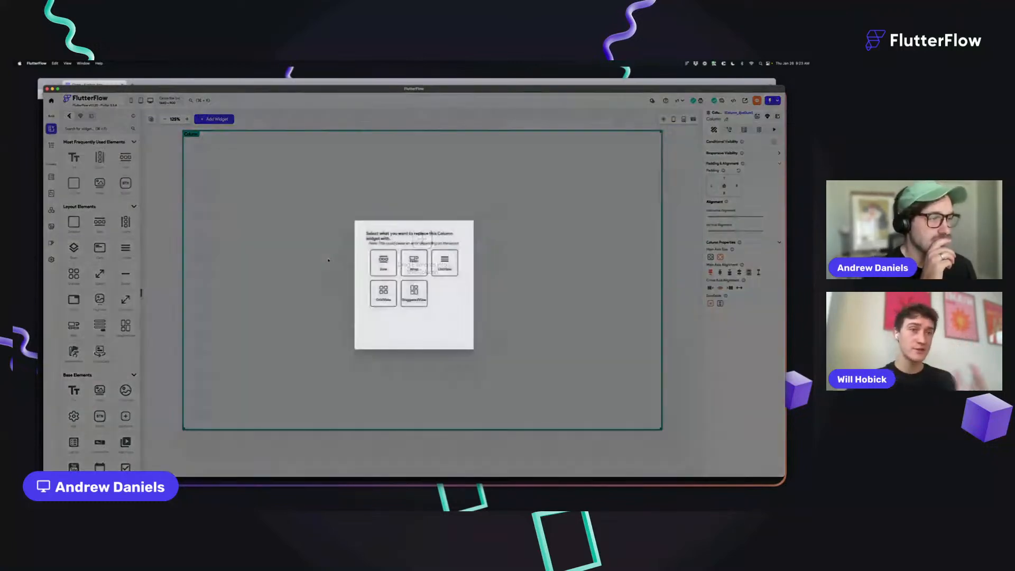
pyautogui.click(392, 266)
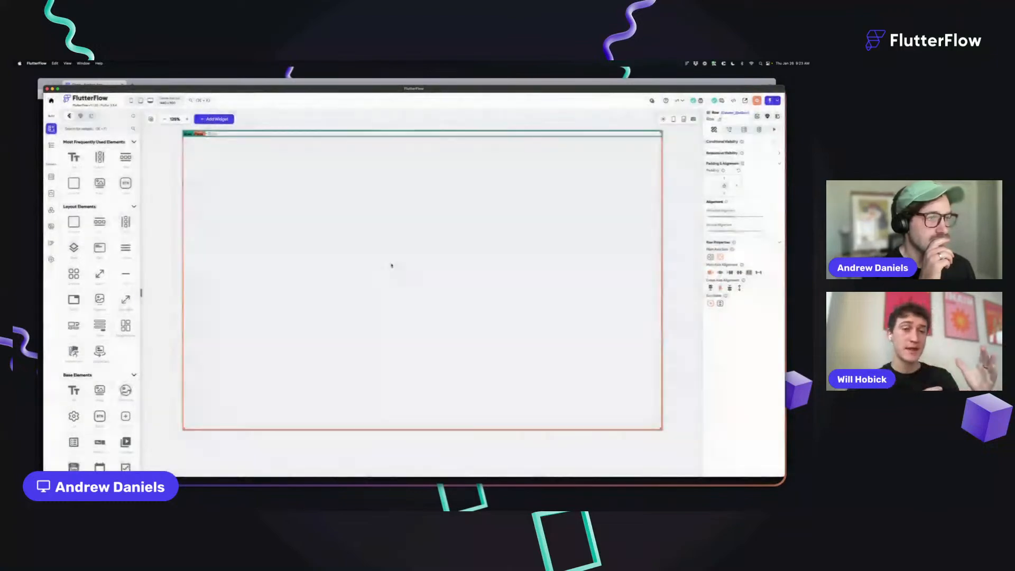
# Step: Find the side navigation template with the FF Experts logo and place it in the home page's Row
pyautogui.click(154, 192)
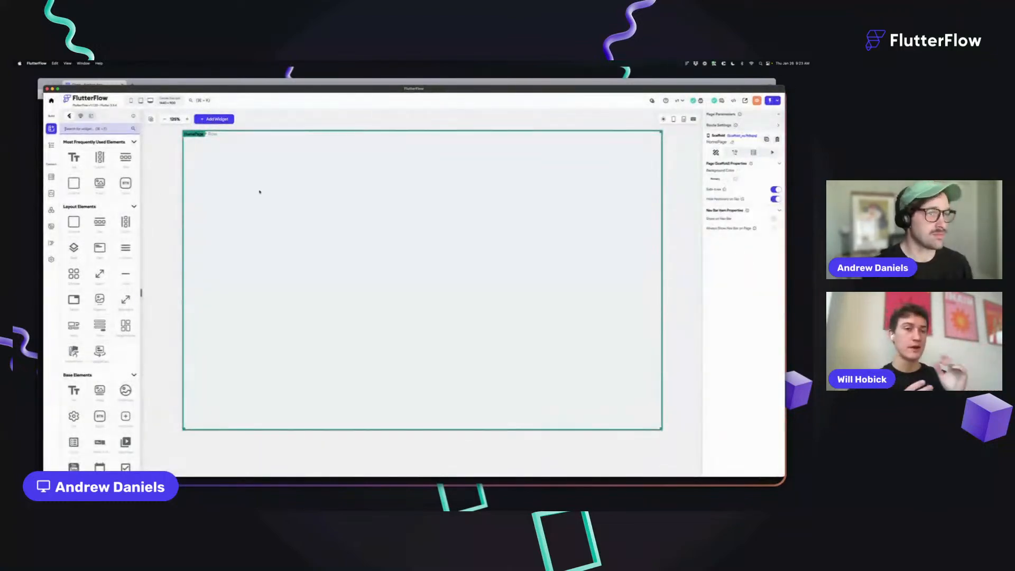
pyautogui.click(91, 116)
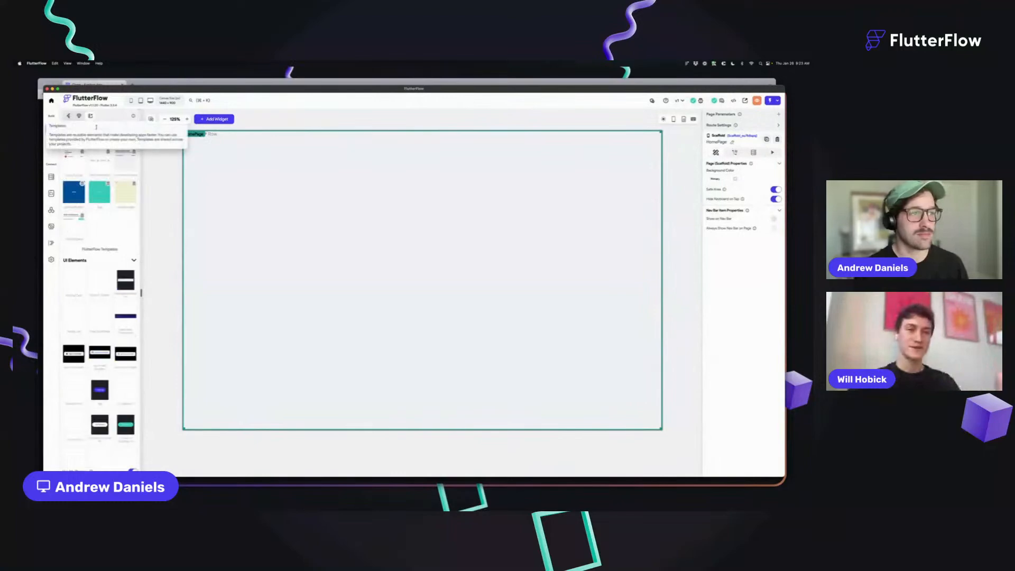
pyautogui.click(92, 129)
pyautogui.write('head')
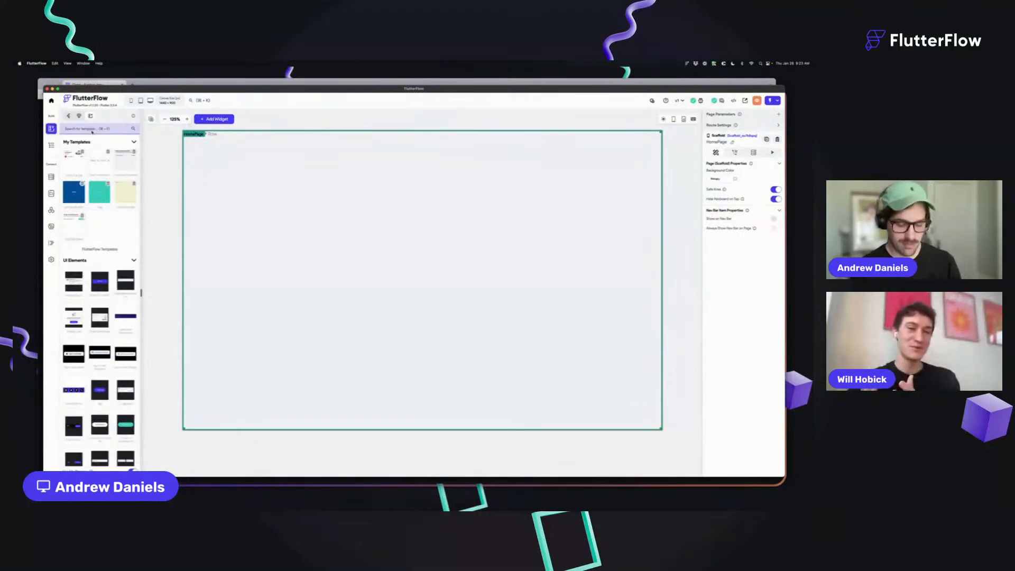
pyautogui.moveTo(75, 183)
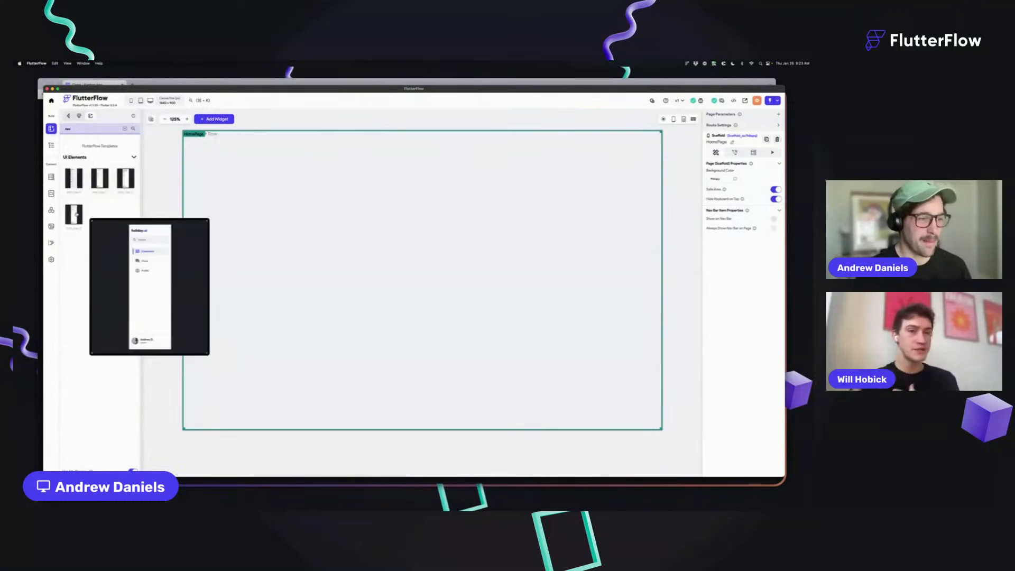
pyautogui.moveTo(125, 181); pyautogui.dragTo(223, 140)
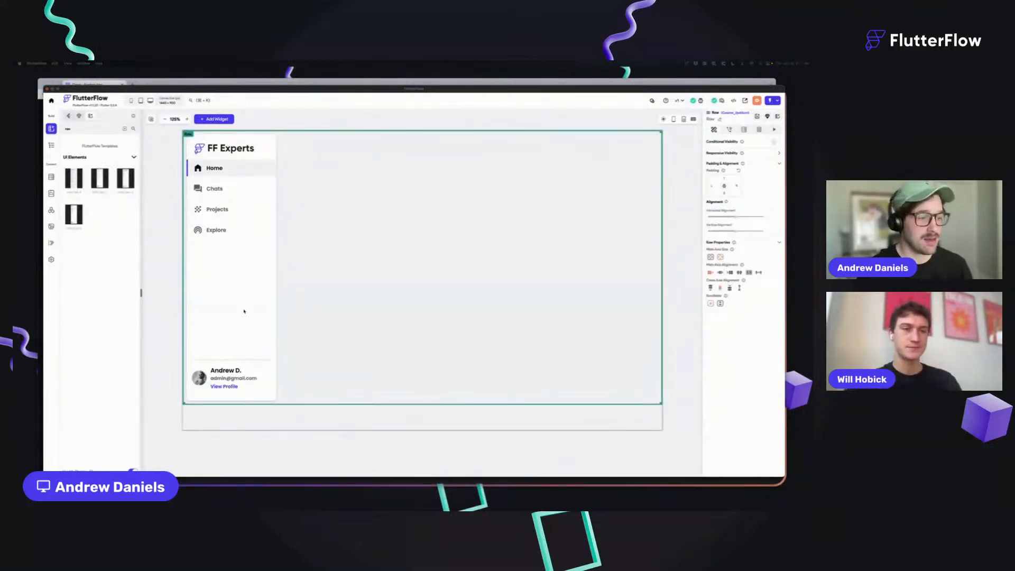
pyautogui.click(288, 349)
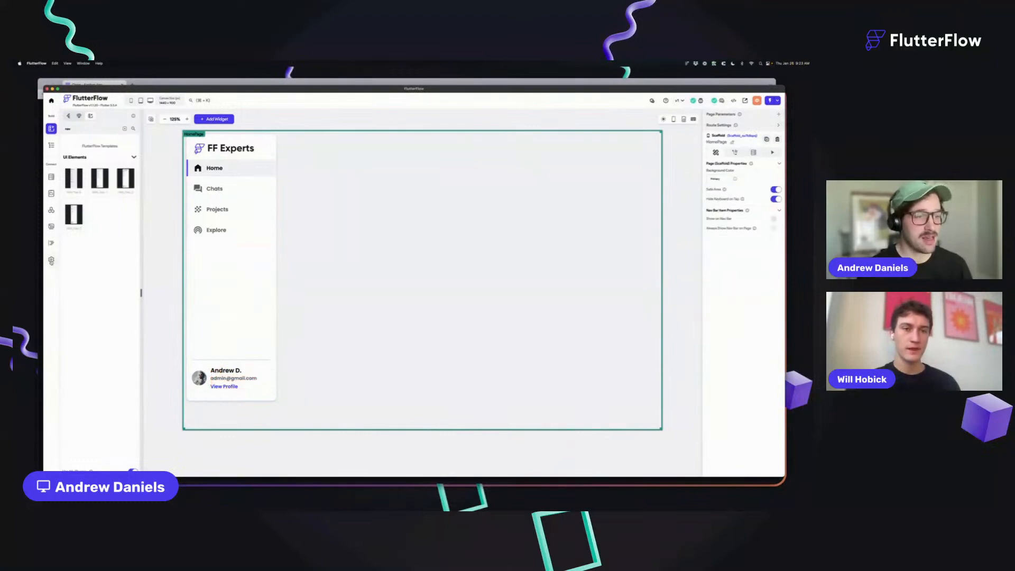
# Step: Open the project's theme settings
pyautogui.click(52, 260)
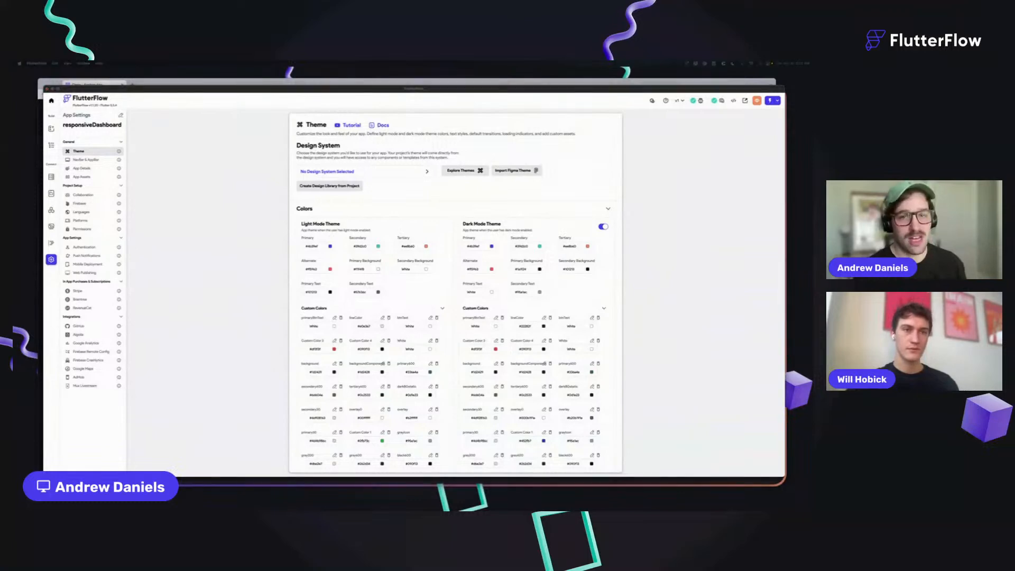
pyautogui.hotkey('ctrl', 'Up')
pyautogui.hotkey('ctrl', 'Up')
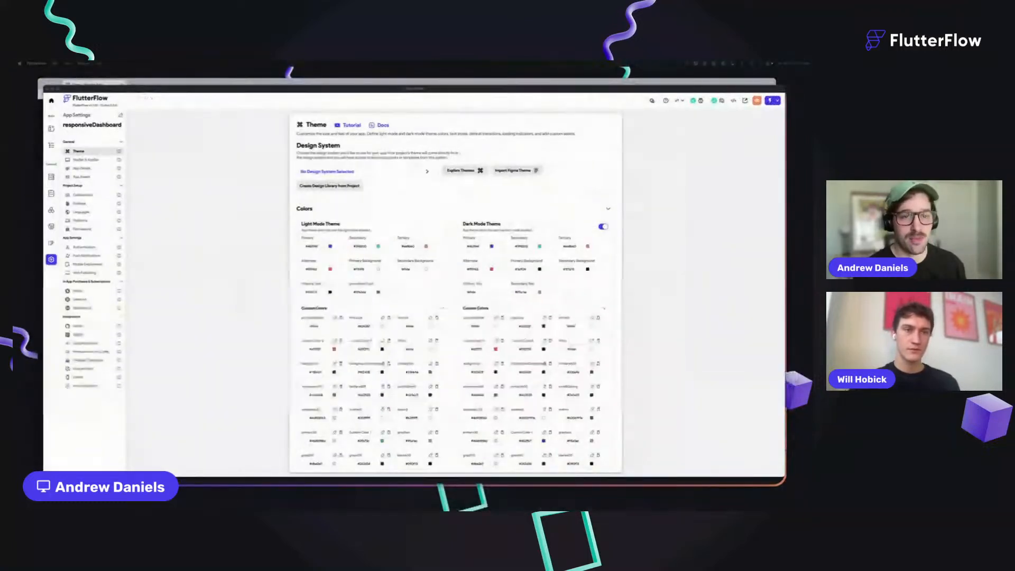
pyautogui.hotkey('ctrl', 'Up')
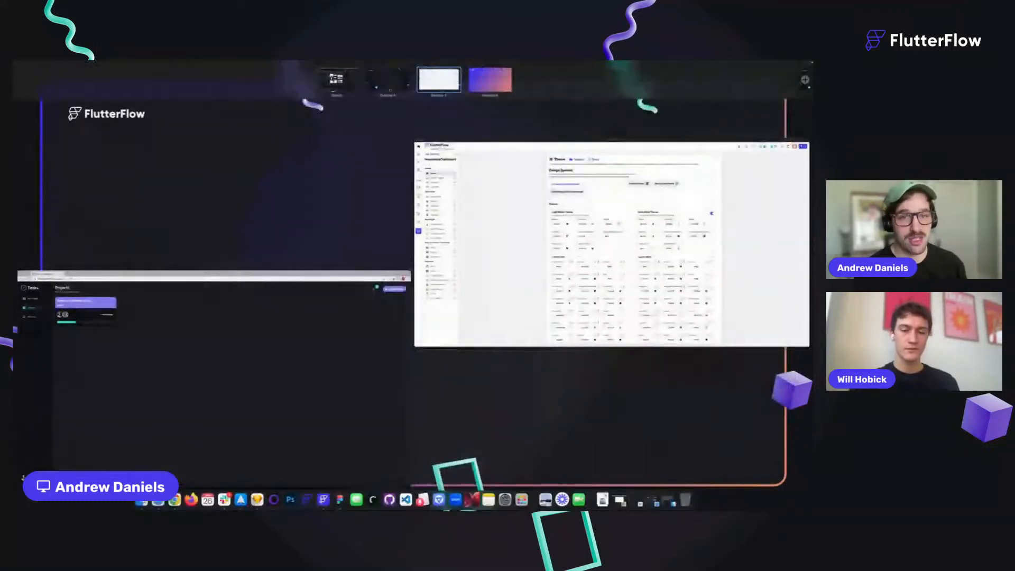
pyautogui.hotkey('ctrl', 'Up')
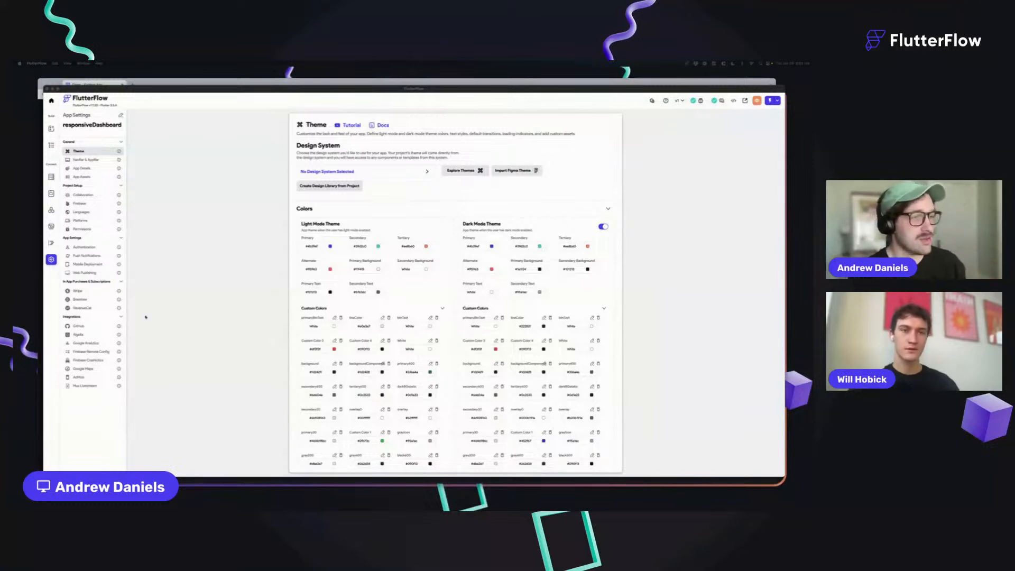
# Step: Set the project's design system to HolidayTheme
pyautogui.click(405, 171)
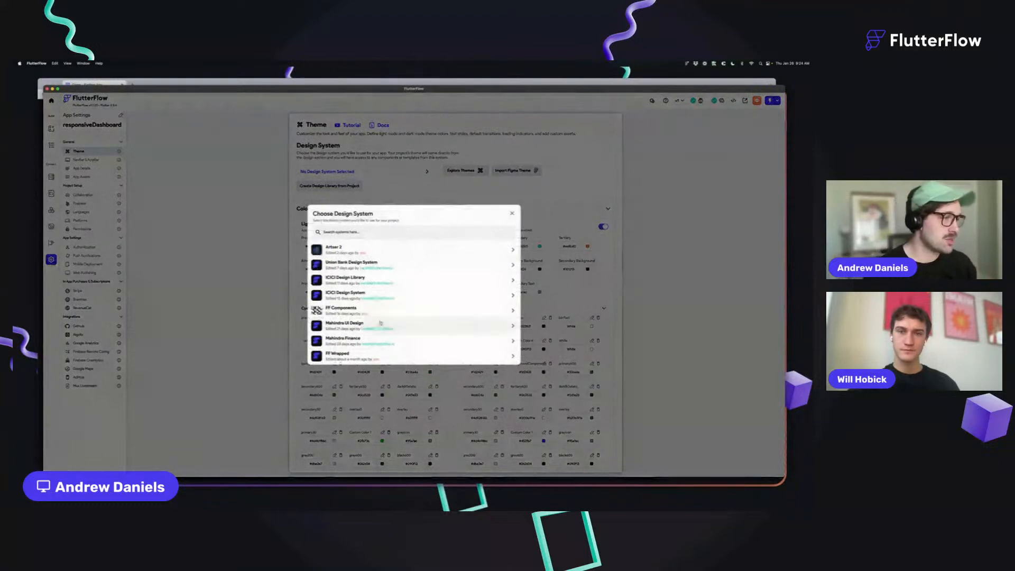
pyautogui.scroll(-10, 381, 317)
pyautogui.scroll(5, 380, 278)
pyautogui.scroll(3, 425, 336)
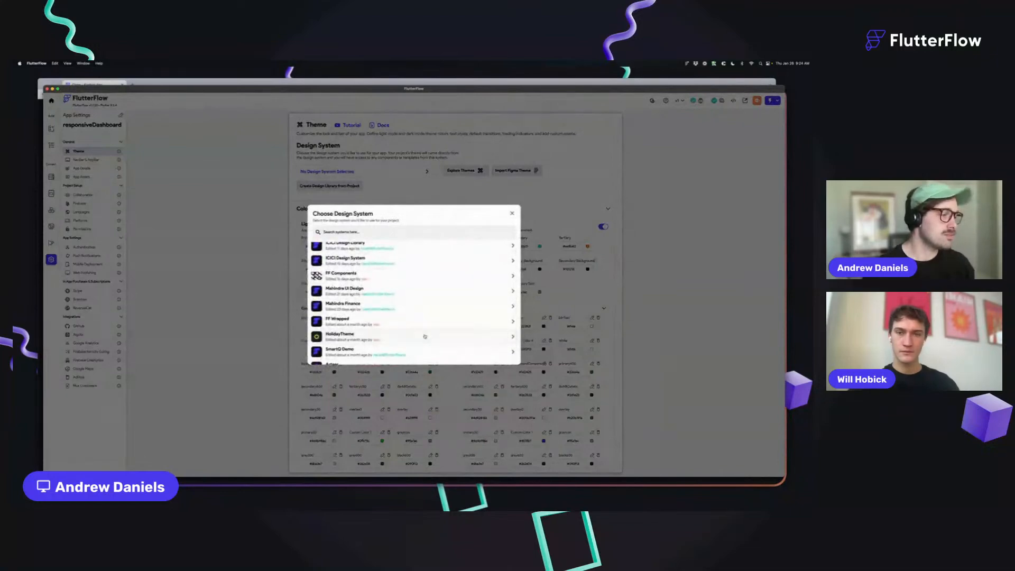
pyautogui.click(425, 336)
# Step: Return to the home page's widget tree and compare the page in dark and light mode, finishing in light mode
pyautogui.click(51, 145)
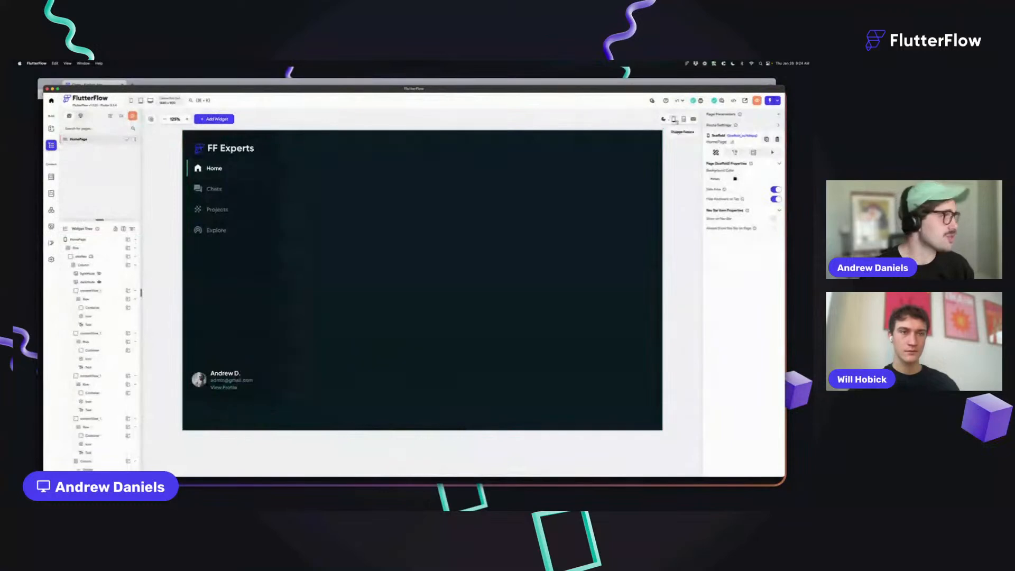
pyautogui.click(663, 119)
pyautogui.click(663, 119)
pyautogui.click(664, 119)
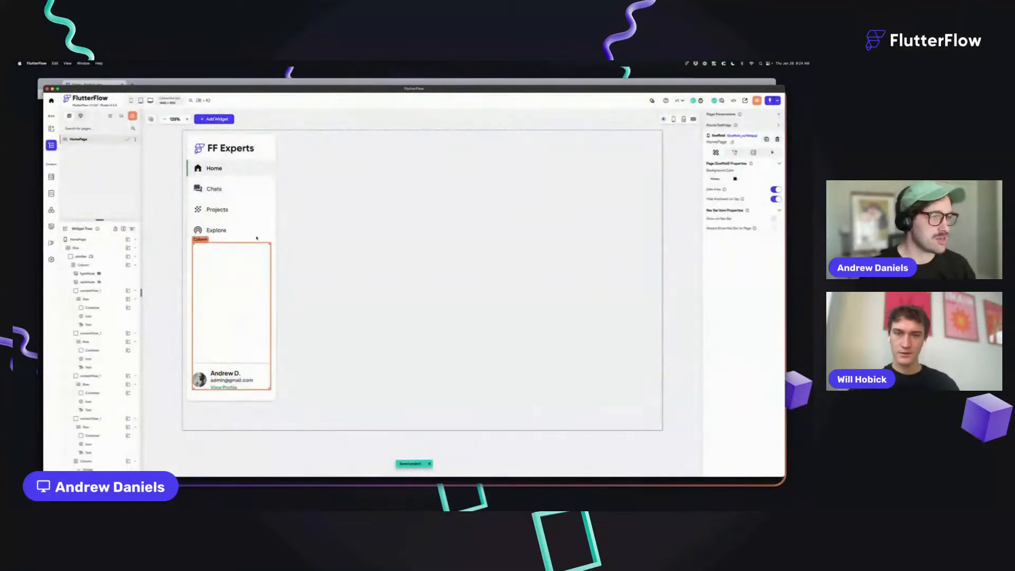
# Step: Set the side navigation container's height to inf so it fills the page
pyautogui.click(273, 148)
pyautogui.doubleClick(756, 267)
pyautogui.write('inf')
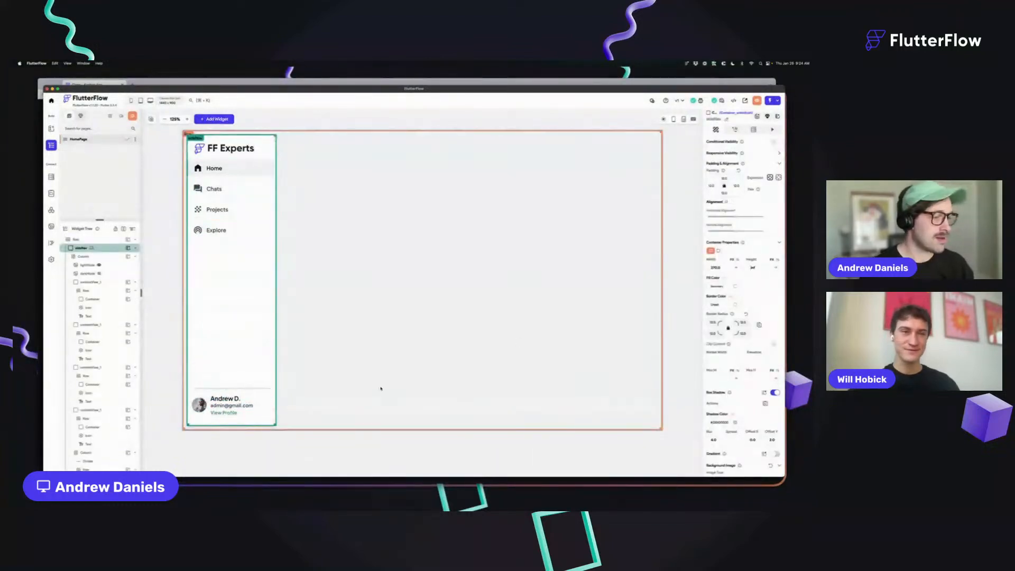
pyautogui.click(322, 315)
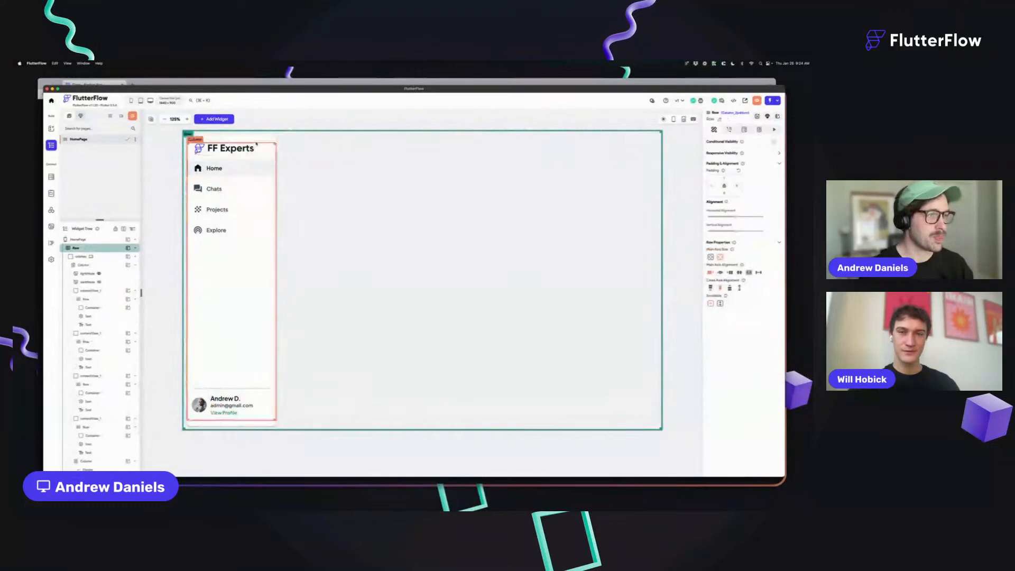
pyautogui.press('Escape')
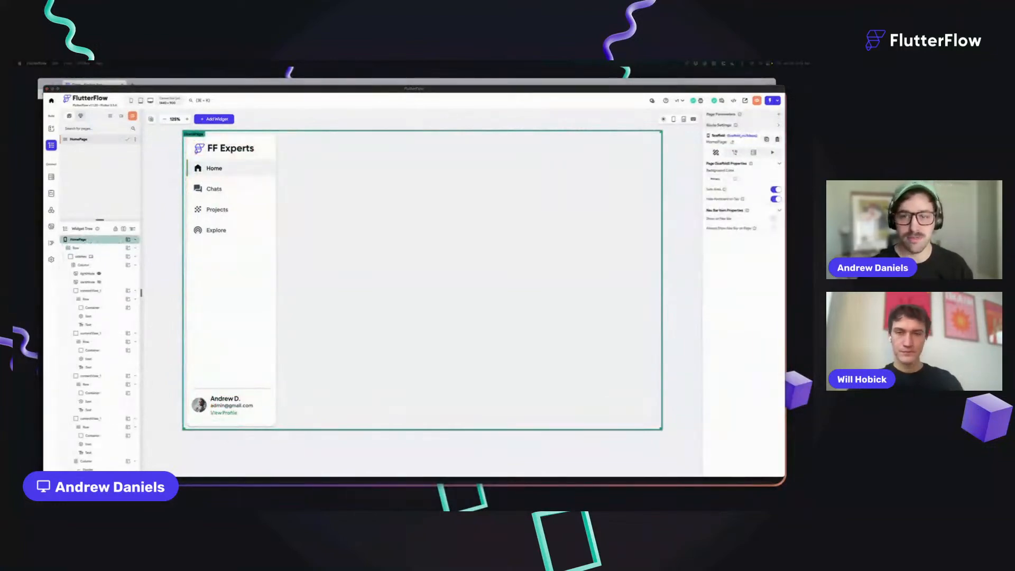
# Step: Change the side navigation labels Home to Dashboard and Chats to Routes
pyautogui.click(216, 168)
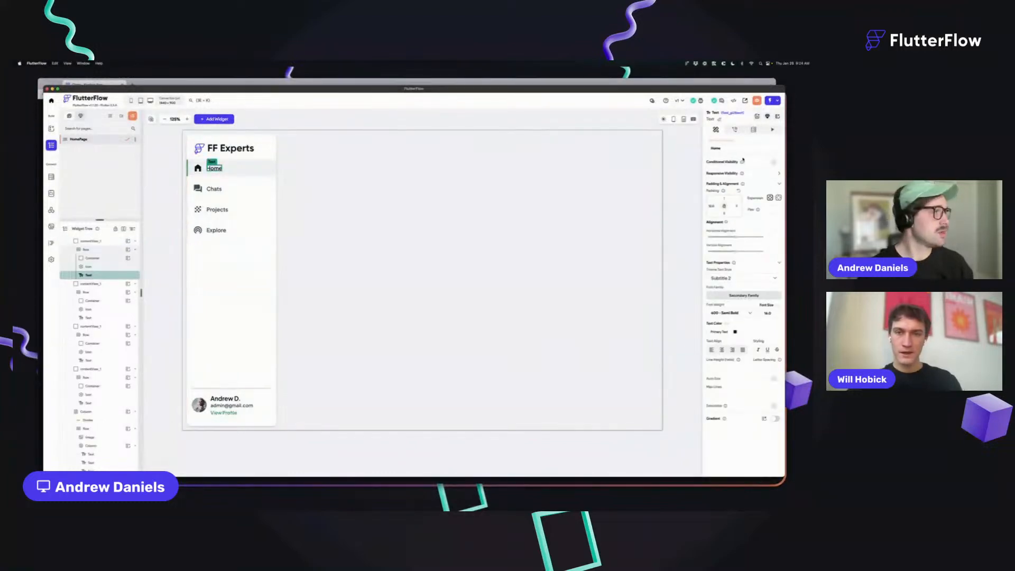
pyautogui.tripleClick(733, 151)
pyautogui.write('Dashboard')
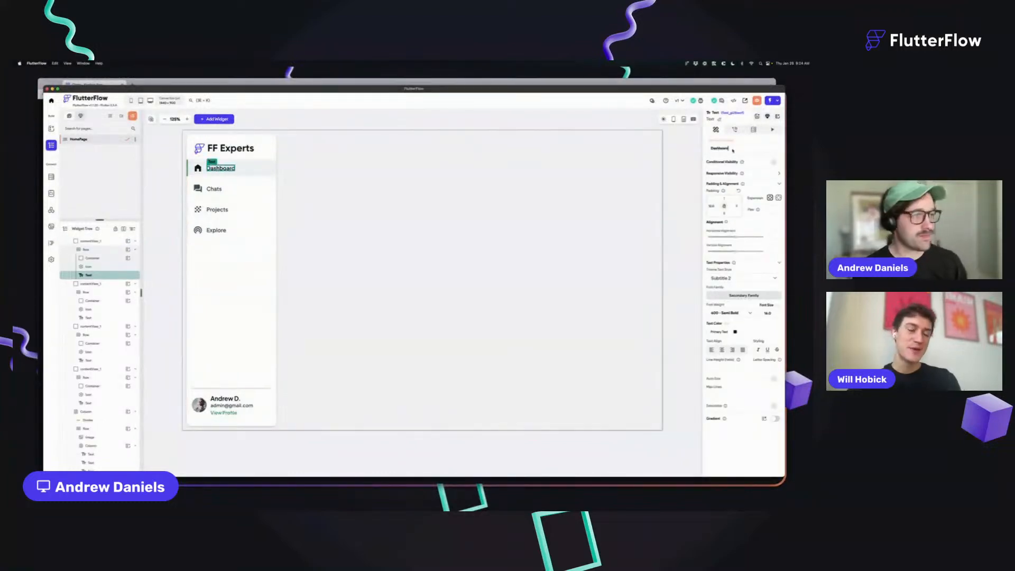
pyautogui.click(213, 189)
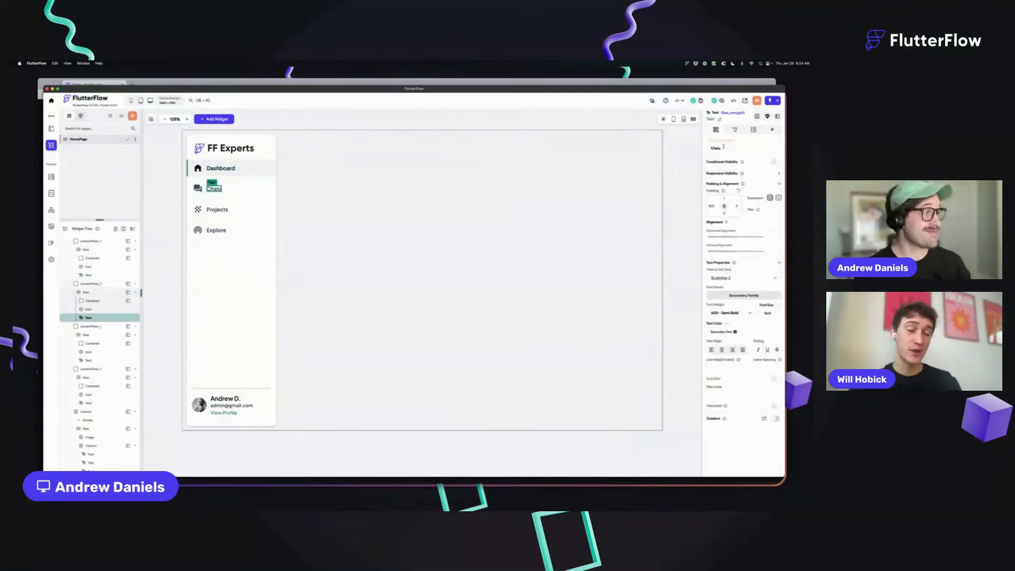
pyautogui.tripleClick(724, 149)
pyautogui.write('Routes')
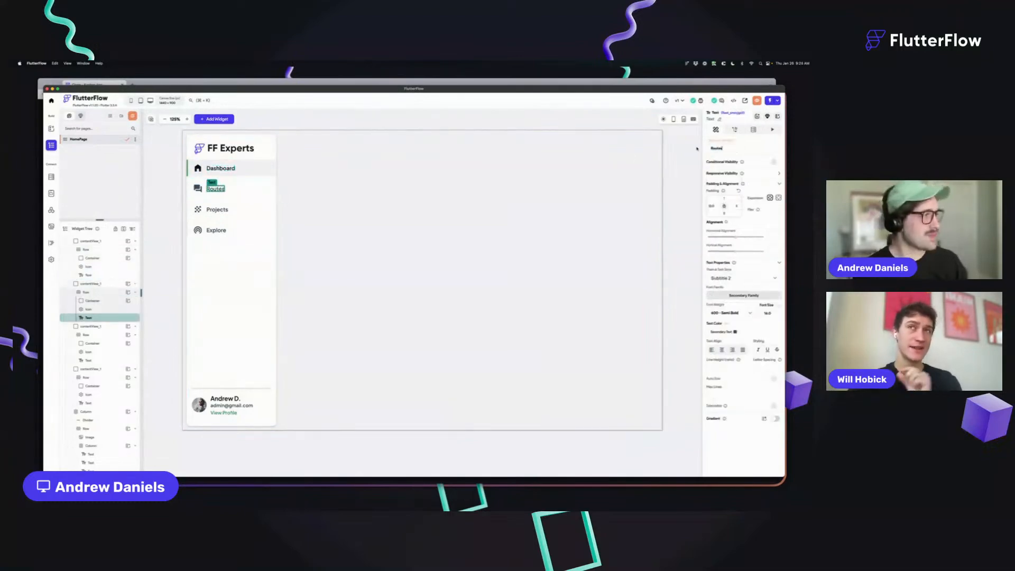
# Step: Change the Projects label in the side navigation to User Management
pyautogui.click(223, 210)
pyautogui.tripleClick(723, 149)
pyautogui.write('tracking')
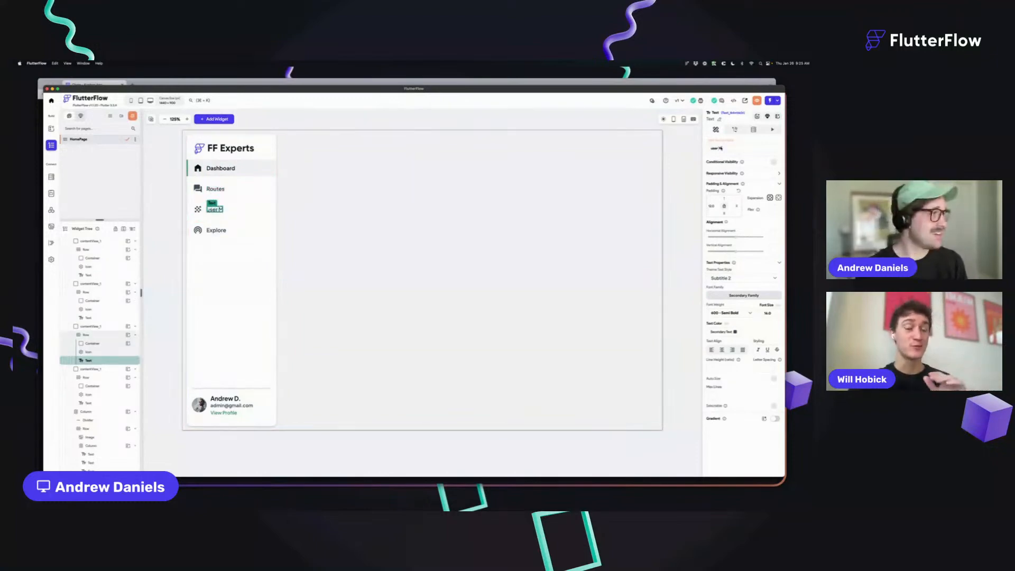
pyautogui.press('super+a')
pyautogui.write('tser Management')
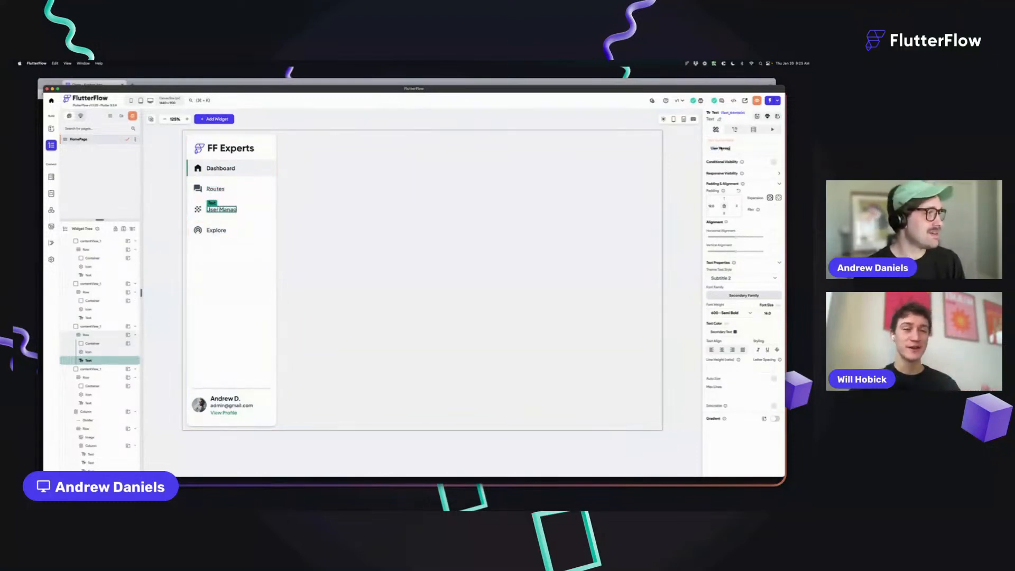
# Step: Search the icons for "group" and give the User Management item a Material people icon
pyautogui.click(198, 209)
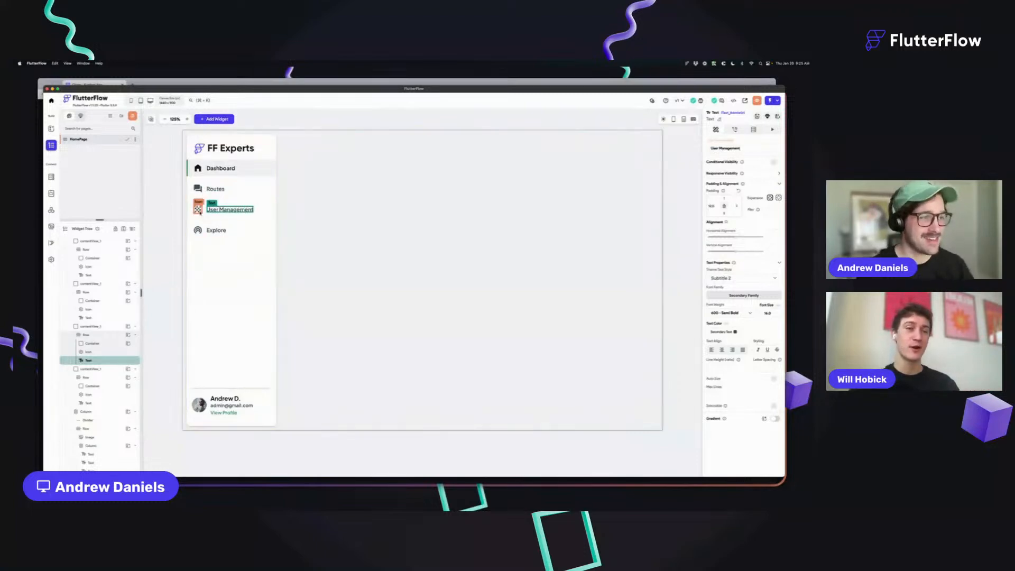
pyautogui.click(757, 256)
pyautogui.write('group')
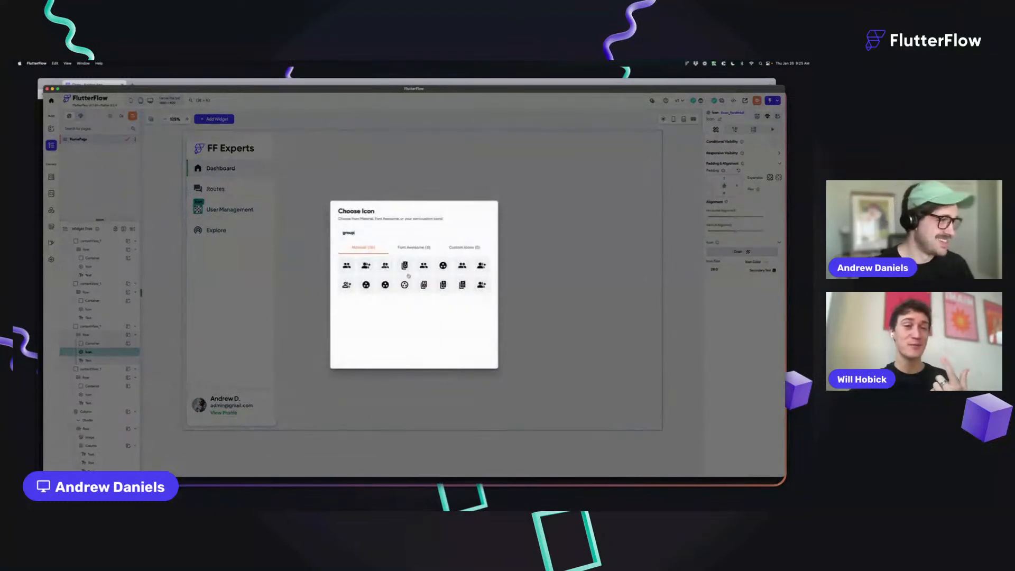
pyautogui.click(423, 265)
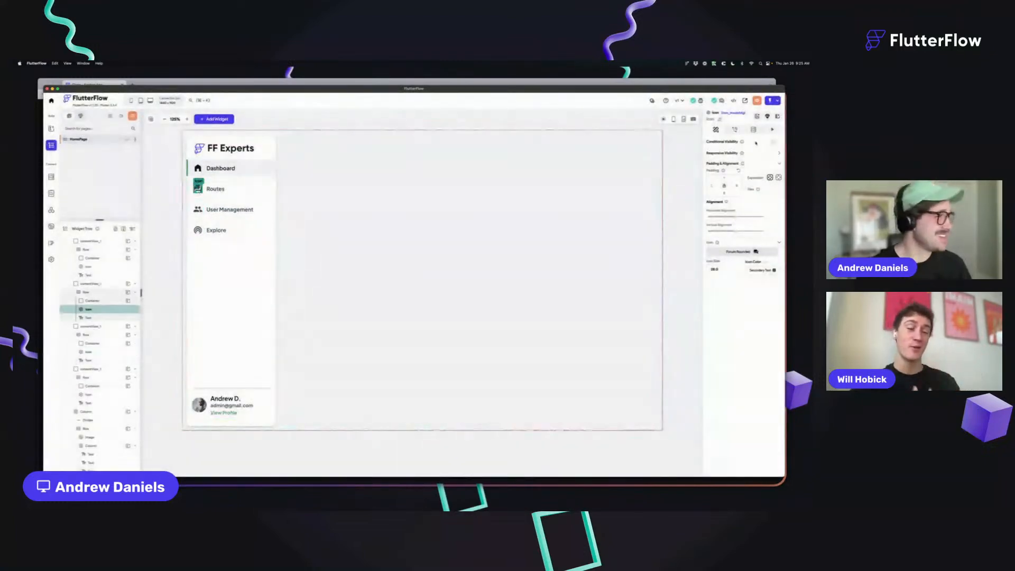
# Step: Change the Routes label in the side navigation to Education
pyautogui.click(222, 190)
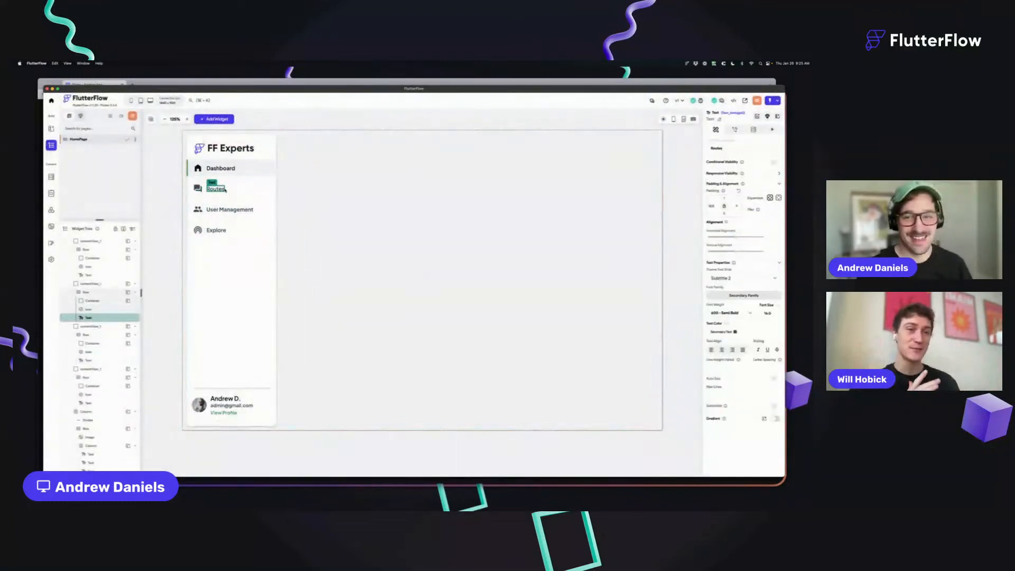
pyautogui.doubleClick(734, 150)
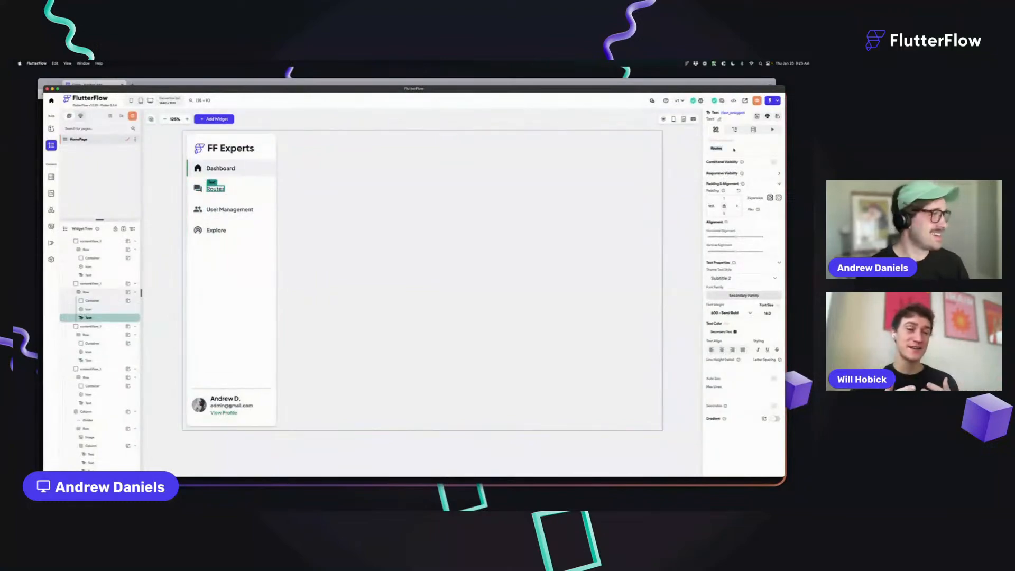
pyautogui.write('Team')
pyautogui.doubleClick(734, 150)
pyautogui.write('Education')
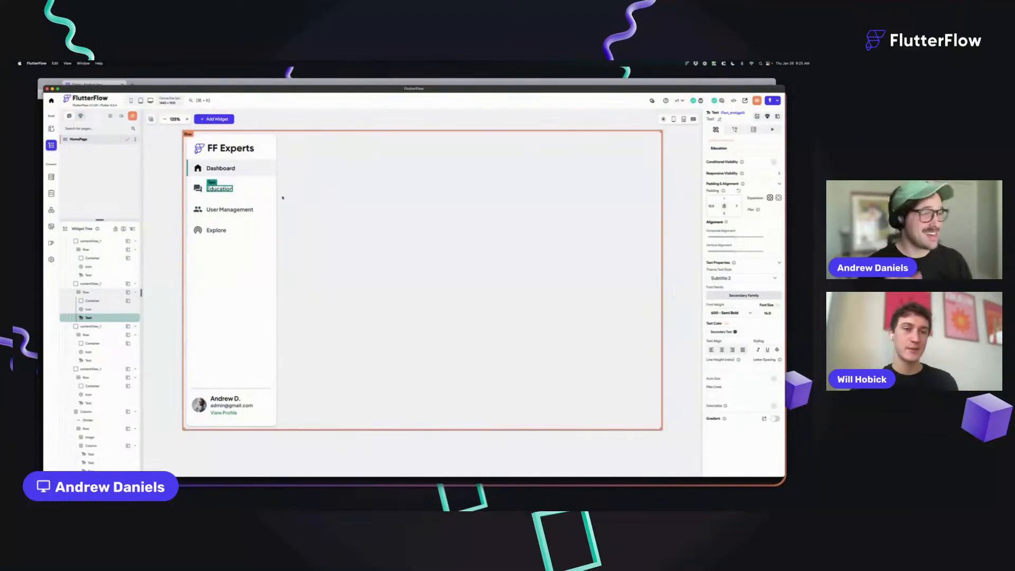
# Step: Search the icons for "list" and give the Education item a Material featured play list icon
pyautogui.click(198, 189)
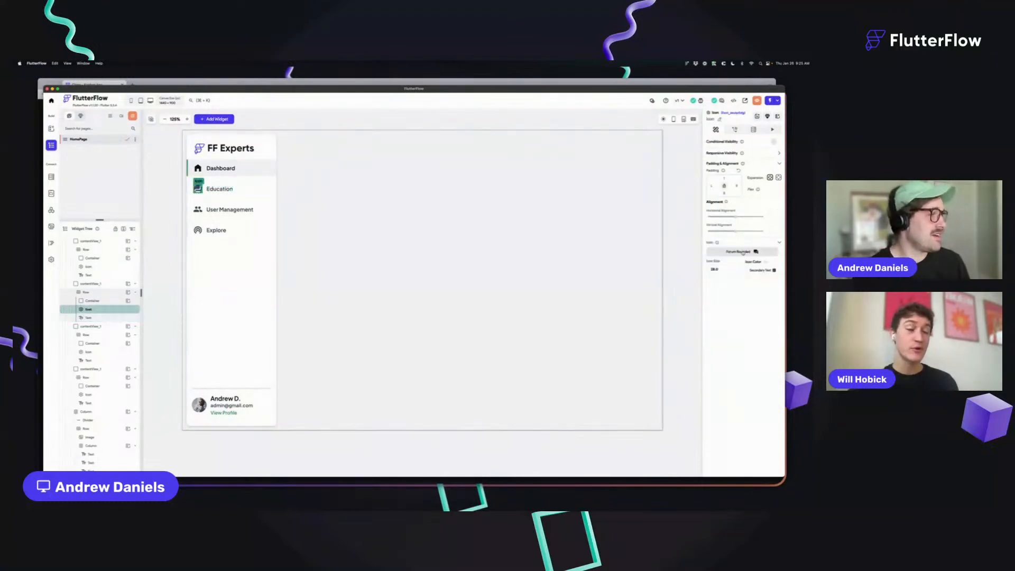
pyautogui.click(744, 252)
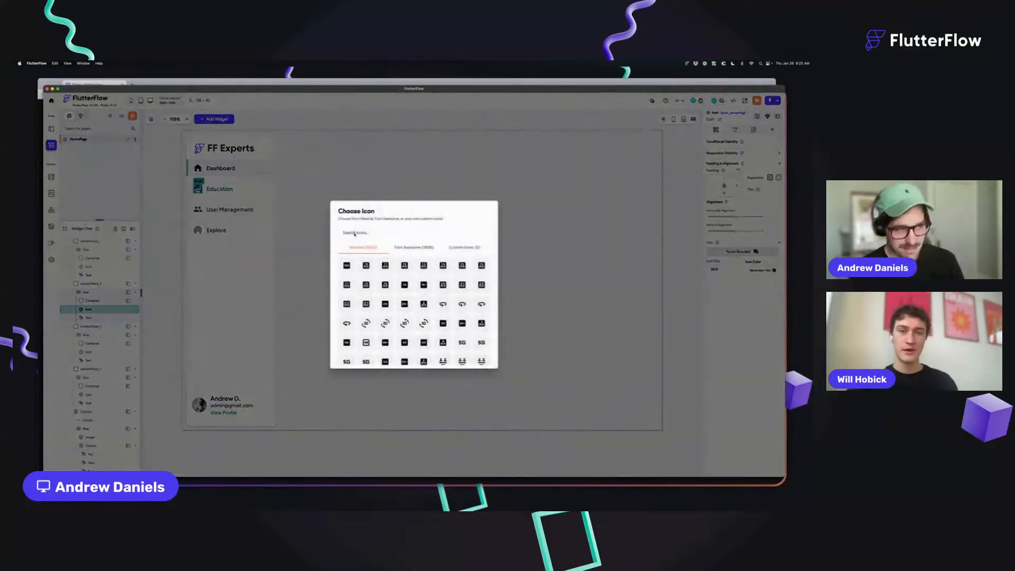
pyautogui.write('list')
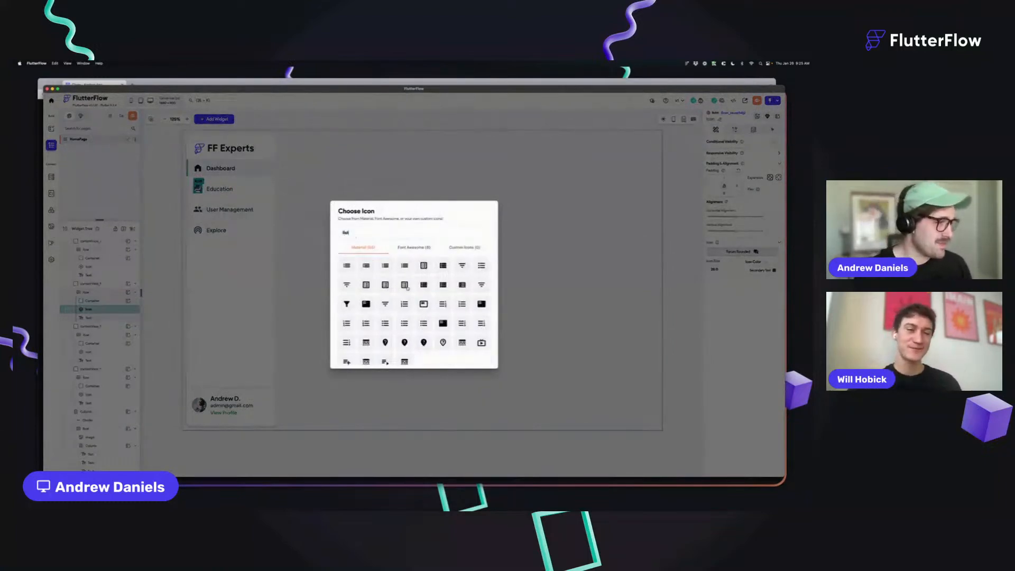
pyautogui.scroll(-1, 381, 299)
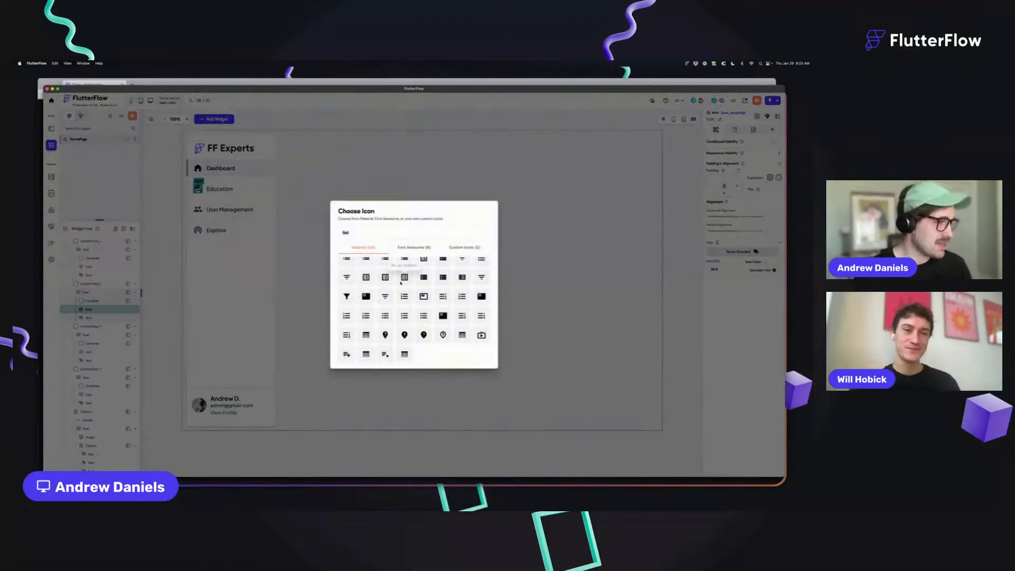
pyautogui.click(366, 299)
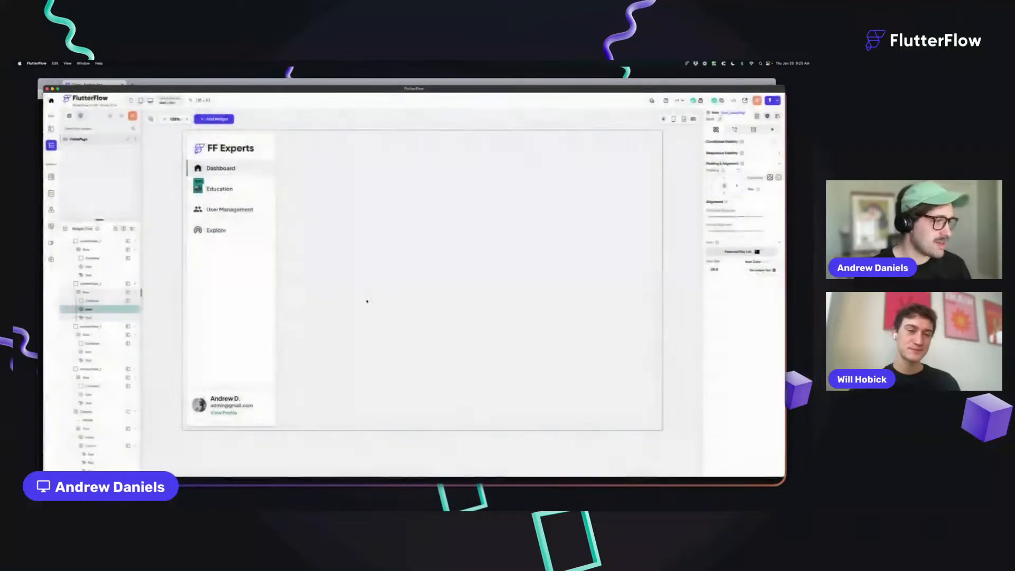
pyautogui.click(335, 166)
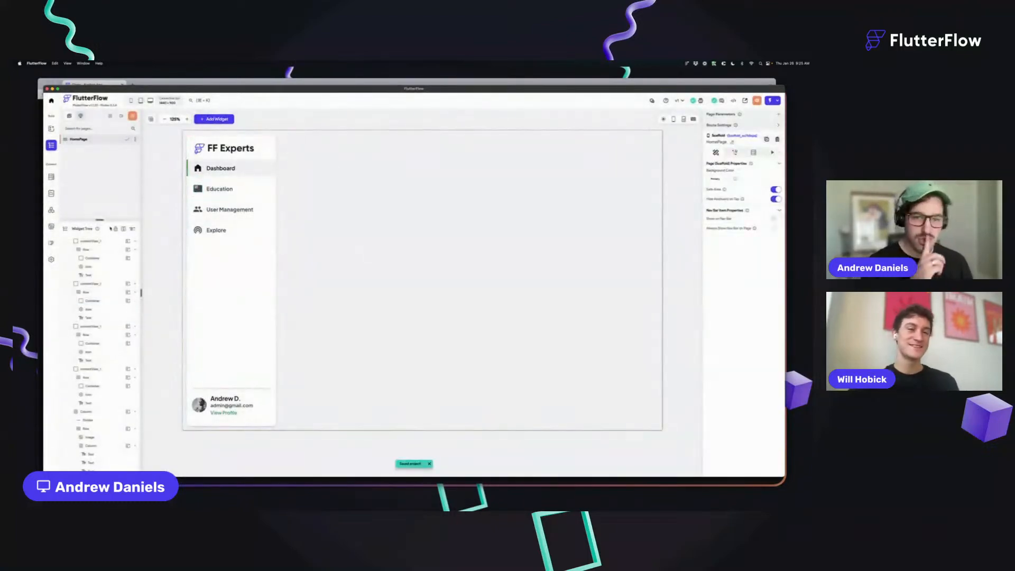
# Step: Convert the whole side navigation container into a reusable component named webNav
pyautogui.click(304, 162)
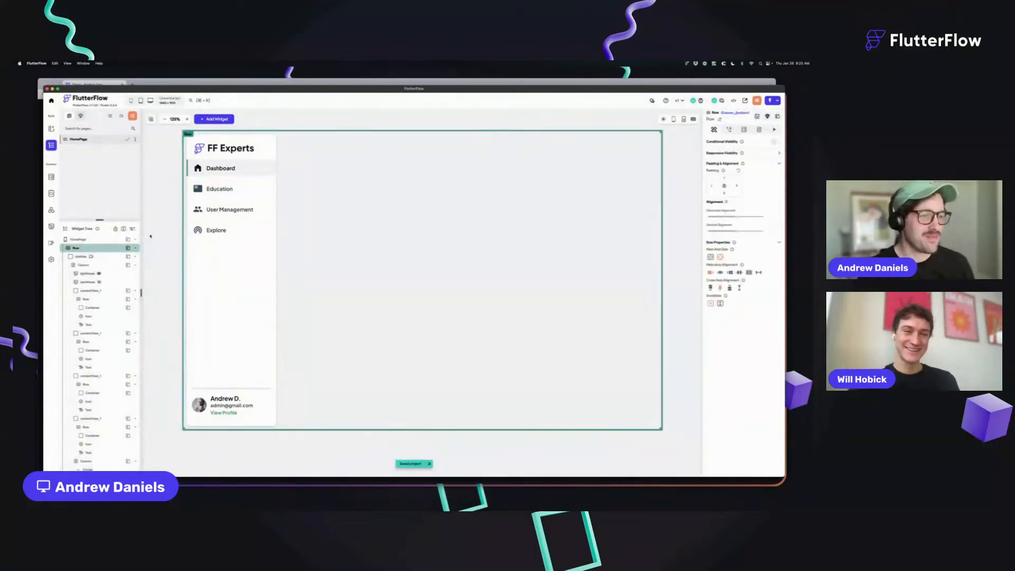
pyautogui.click(135, 248)
pyautogui.click(268, 139)
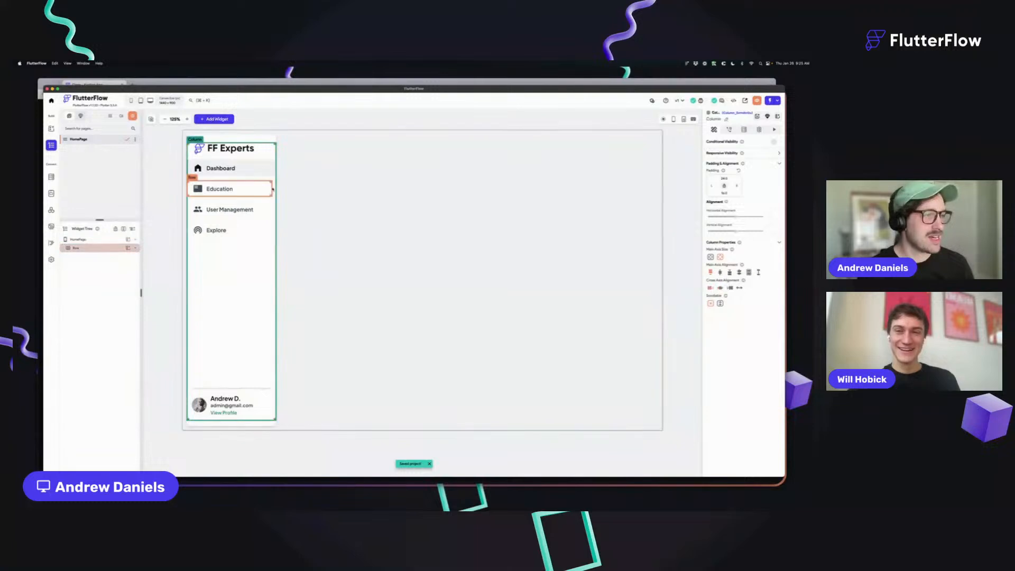
pyautogui.rightClick(268, 139)
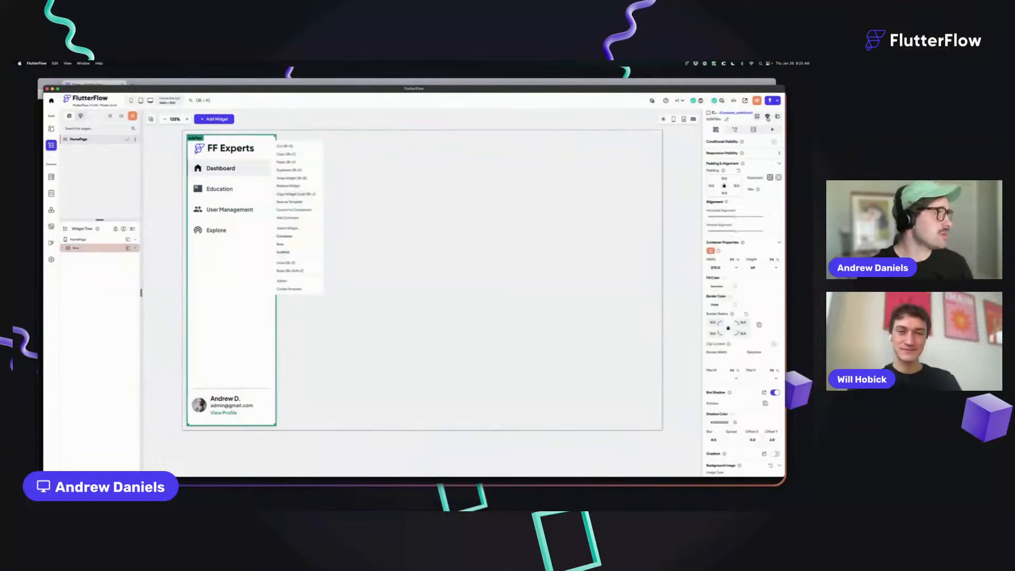
pyautogui.click(768, 118)
pyautogui.write('webNav')
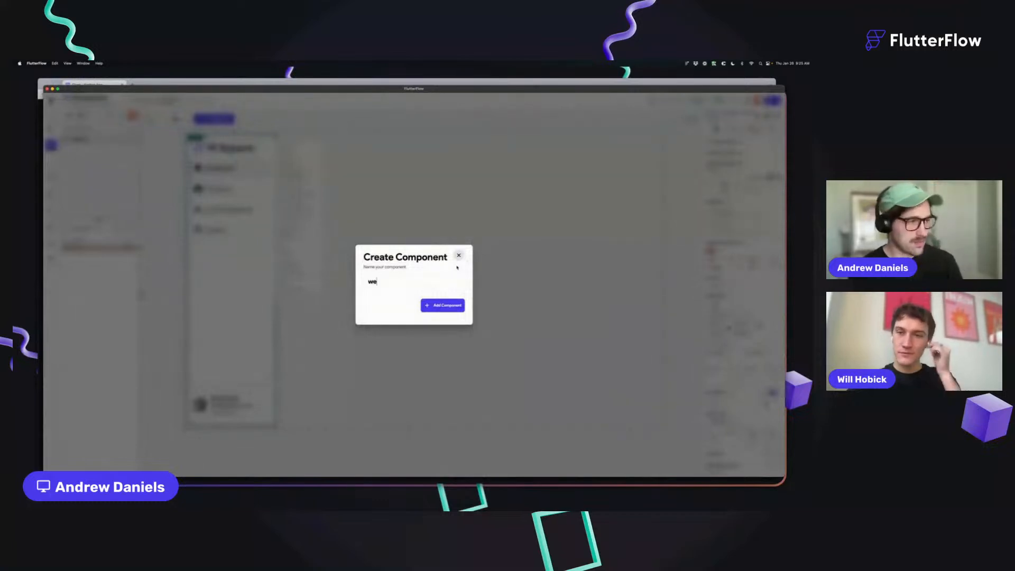
pyautogui.click(442, 306)
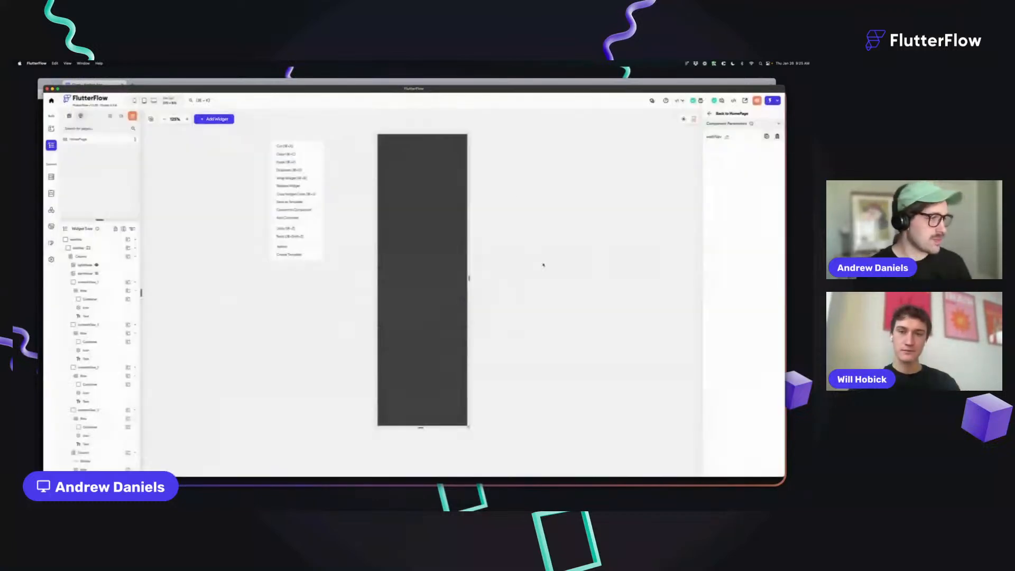
# Step: Widen the preview canvas of the webNav component and return to HomePage
pyautogui.moveTo(469, 279); pyautogui.dragTo(592, 280)
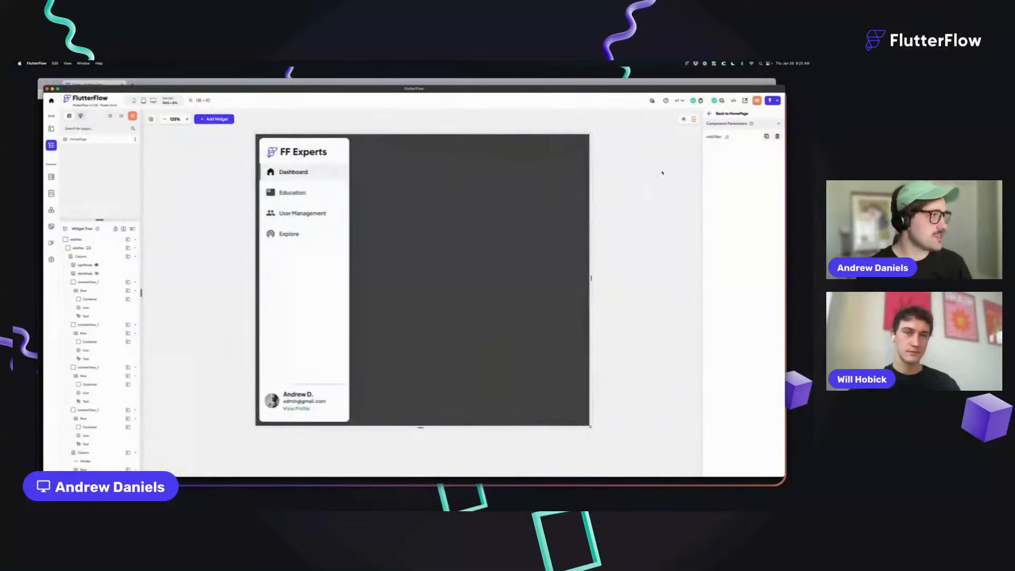
pyautogui.click(730, 113)
pyautogui.click(265, 256)
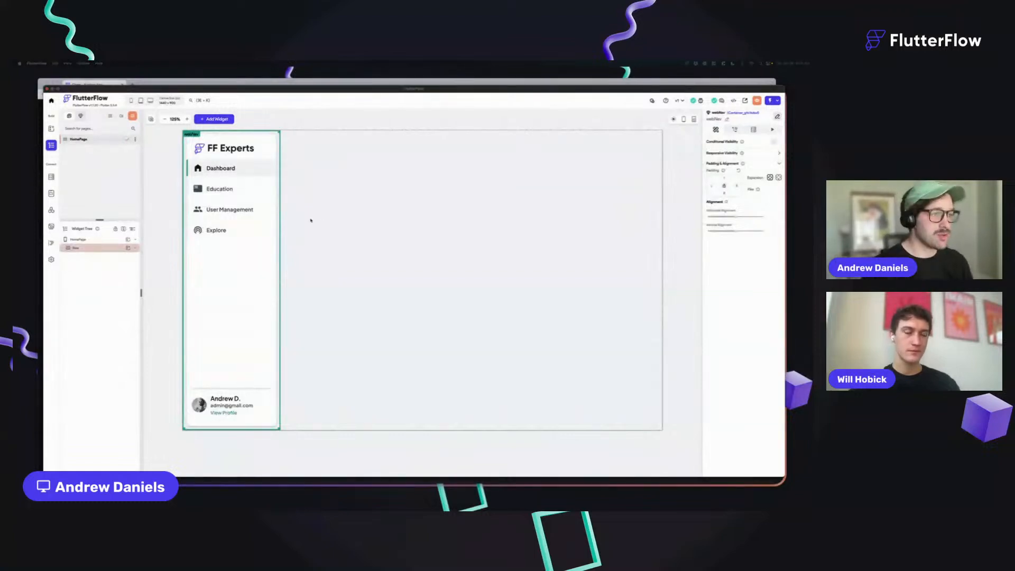
pyautogui.click(351, 125)
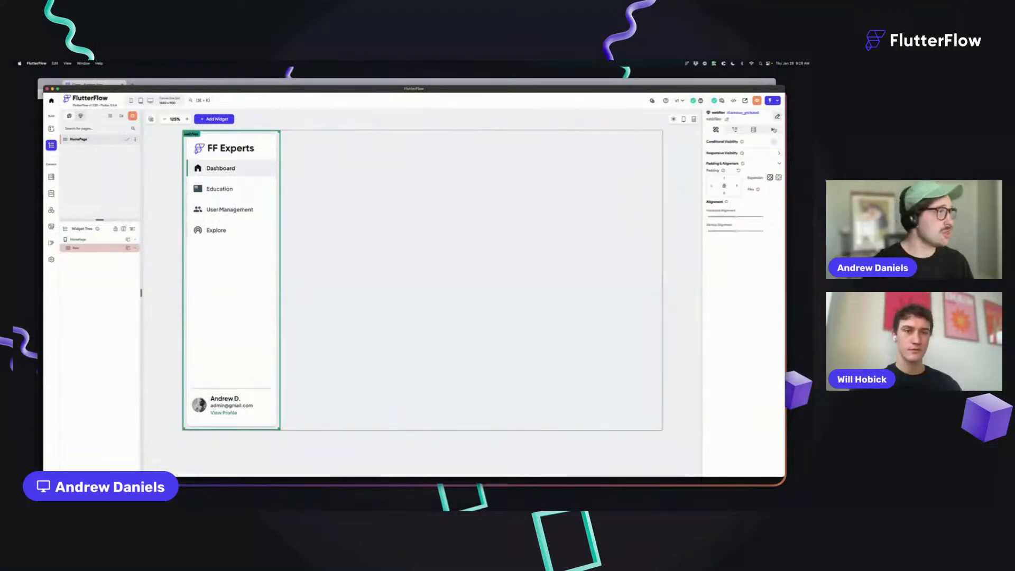
# Step: Open the webNav component for editing and examine the responsive visibility settings of its side navigation container
pyautogui.click(777, 116)
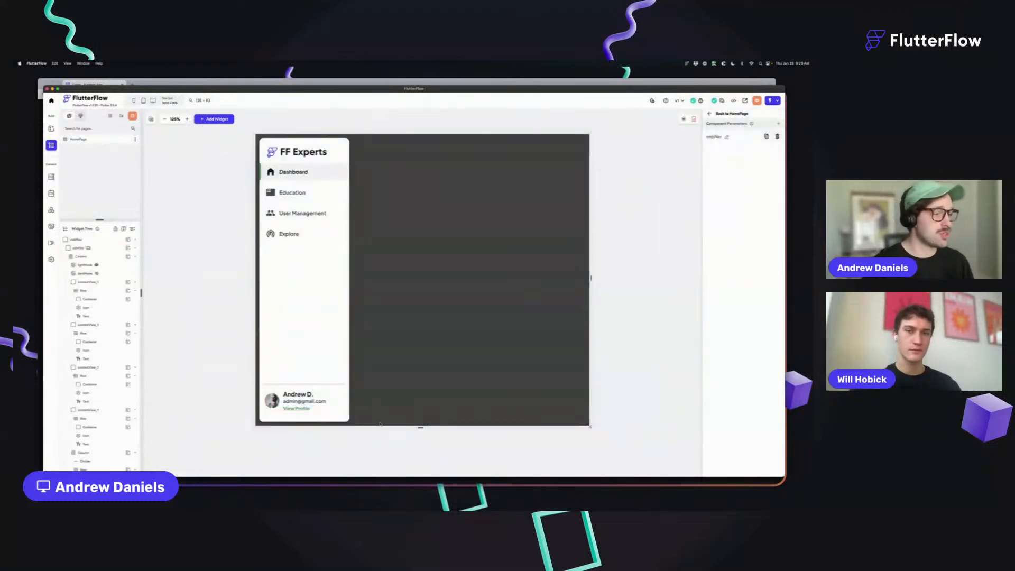
pyautogui.click(347, 421)
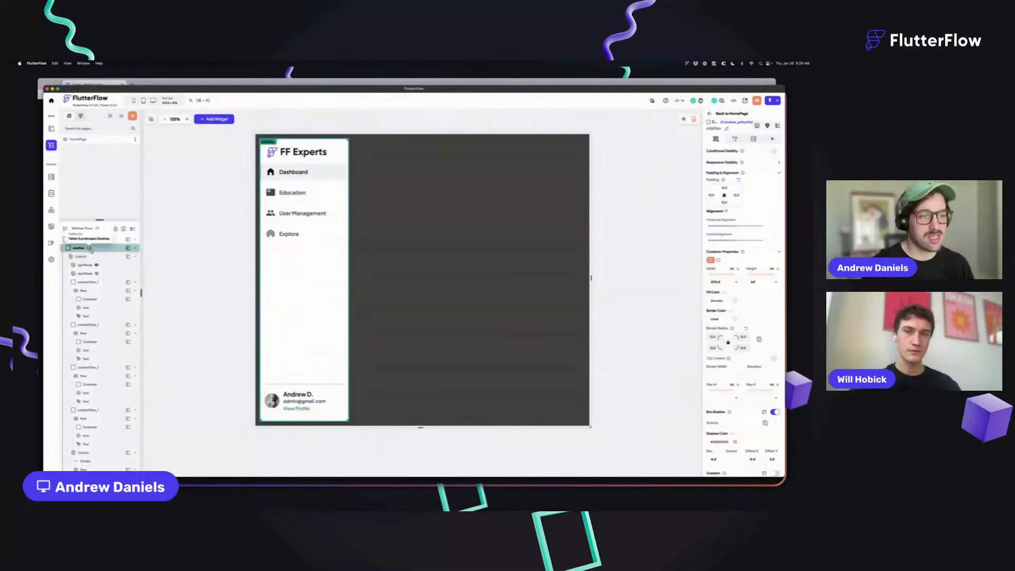
pyautogui.click(779, 163)
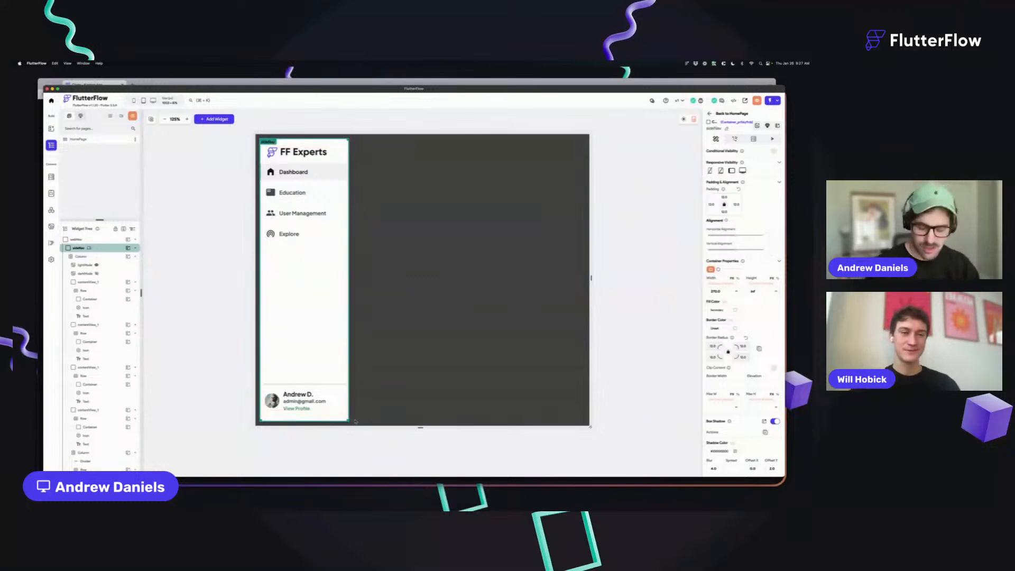
pyautogui.press('super+s')
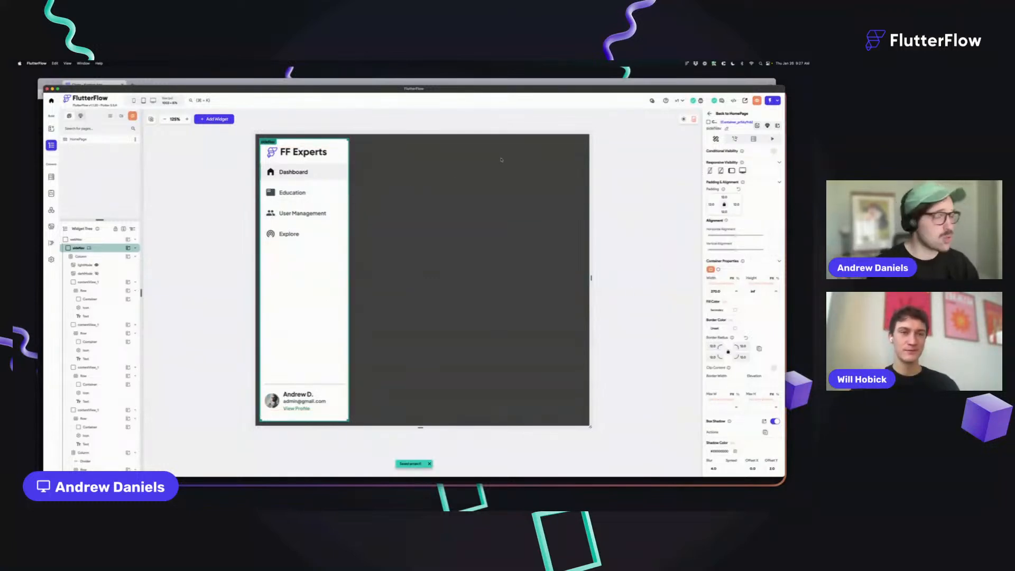
# Step: Go back from the webNav component to HomePage and save the project
pyautogui.click(732, 114)
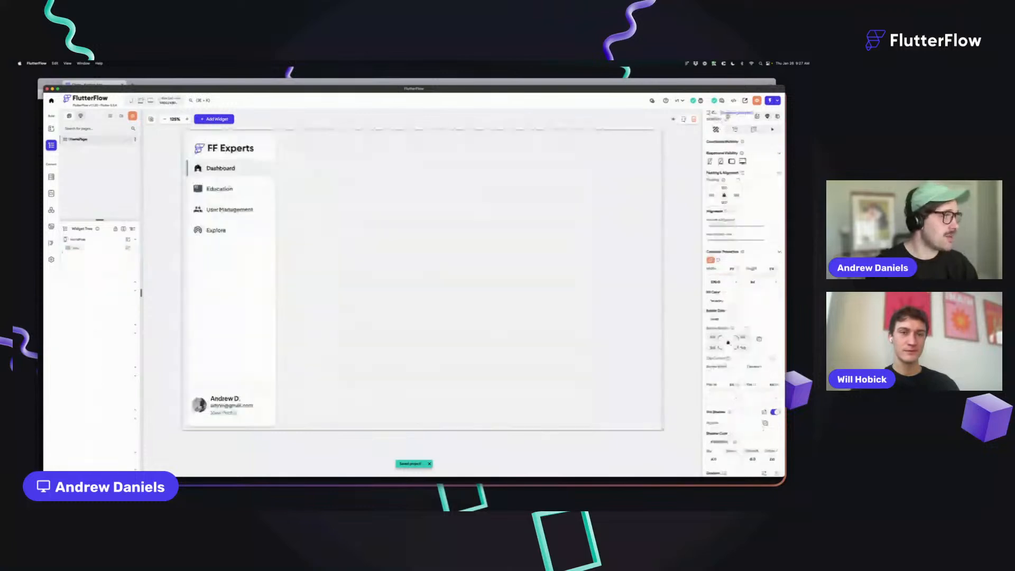
pyautogui.click(339, 136)
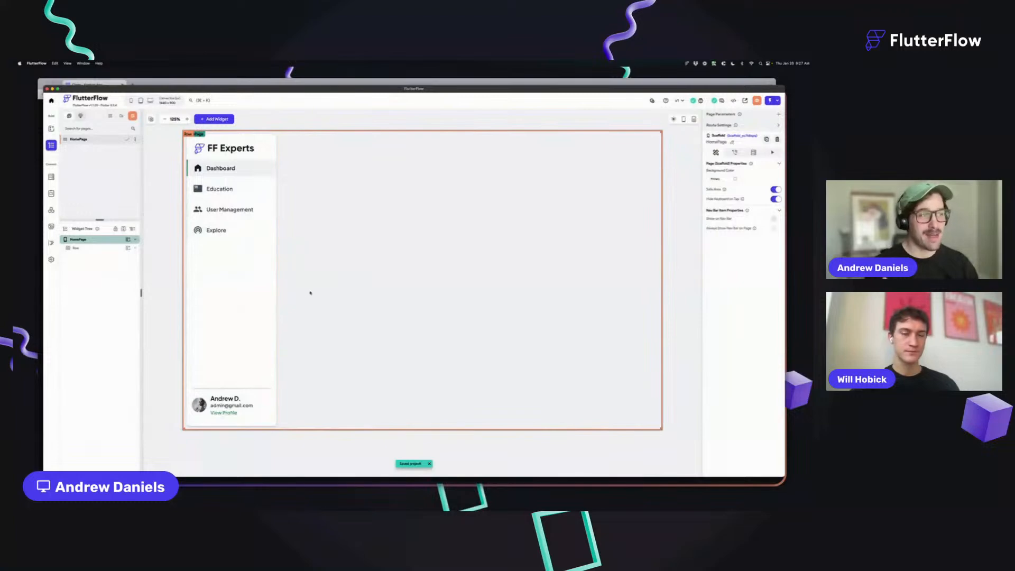
pyautogui.click(302, 122)
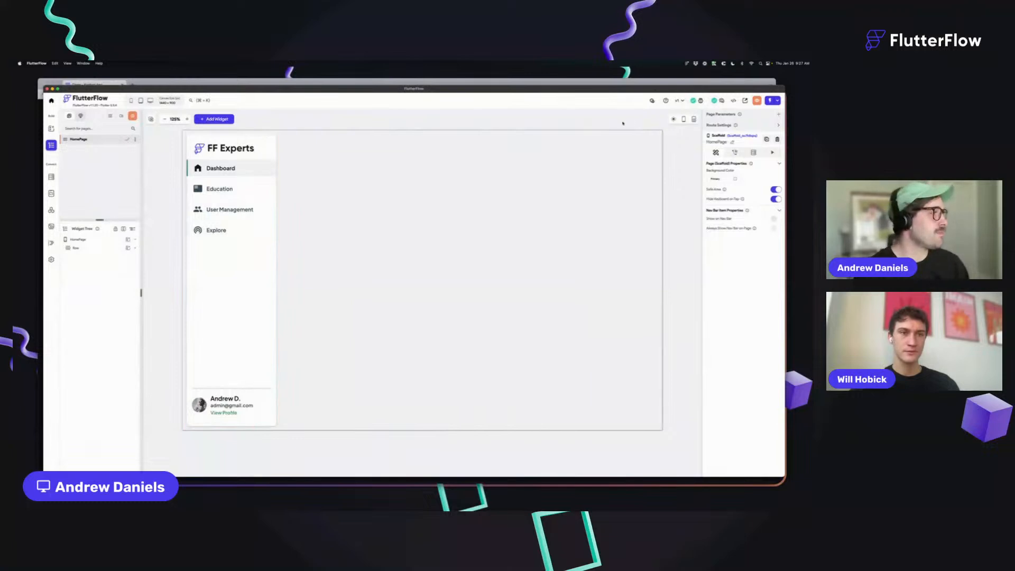
pyautogui.click(169, 202)
pyautogui.press('super+s')
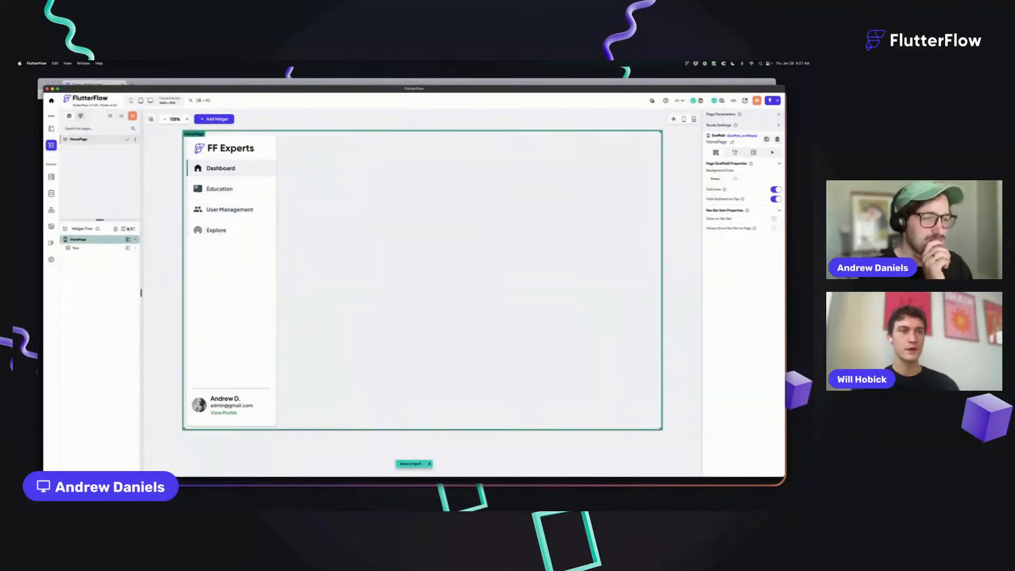
# Step: Add a column to the HomePage row beside the webNav component and wrap it in a container
pyautogui.click(94, 248)
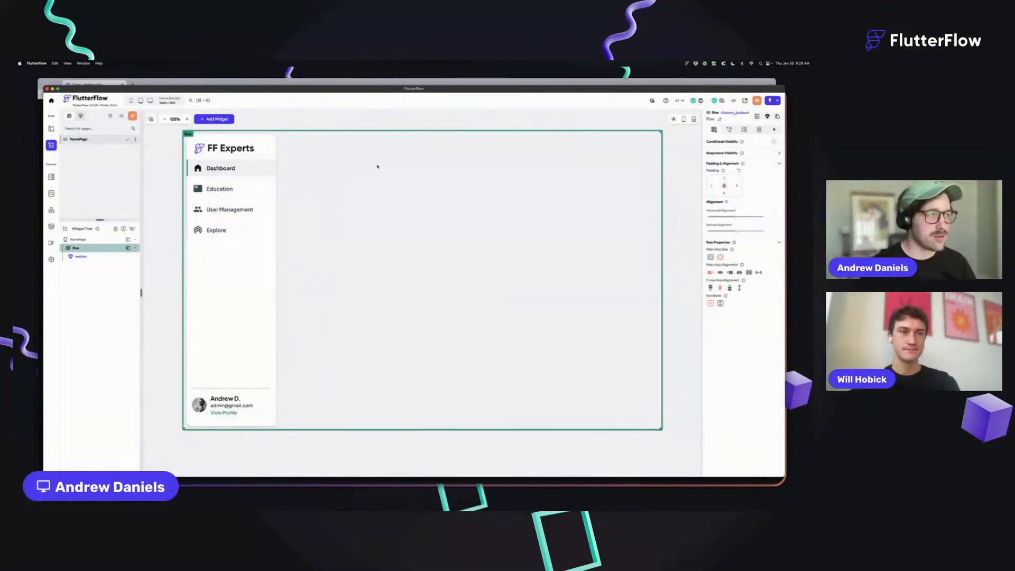
pyautogui.press('super+f')
pyautogui.moveTo(609, 327); pyautogui.dragTo(502, 218)
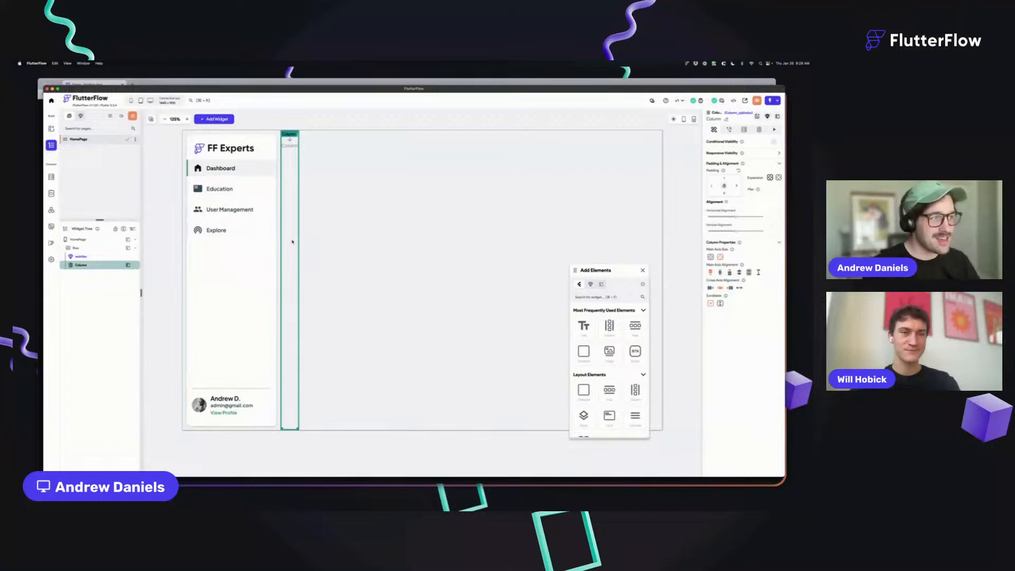
pyautogui.rightClick(293, 242)
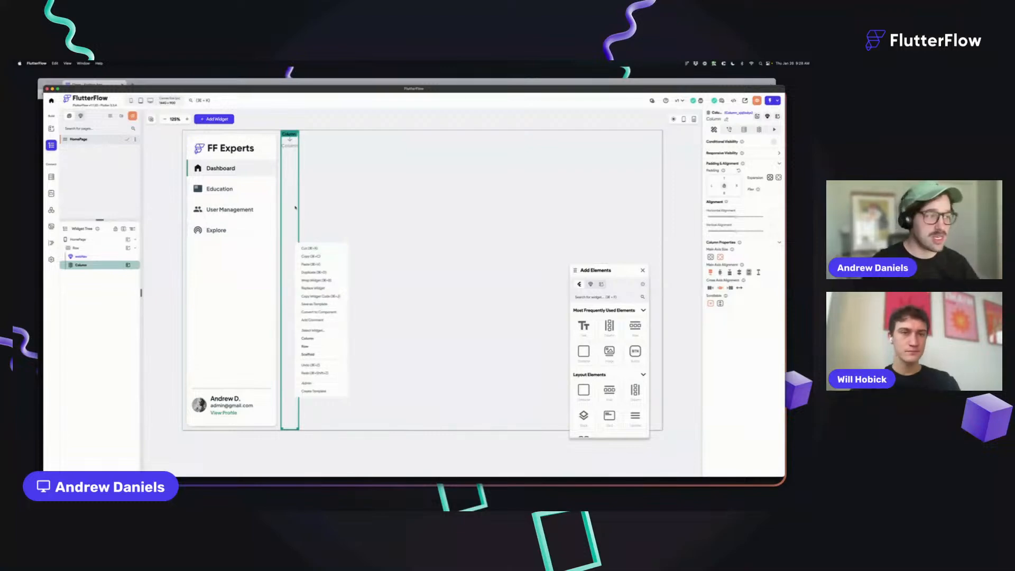
pyautogui.click(316, 281)
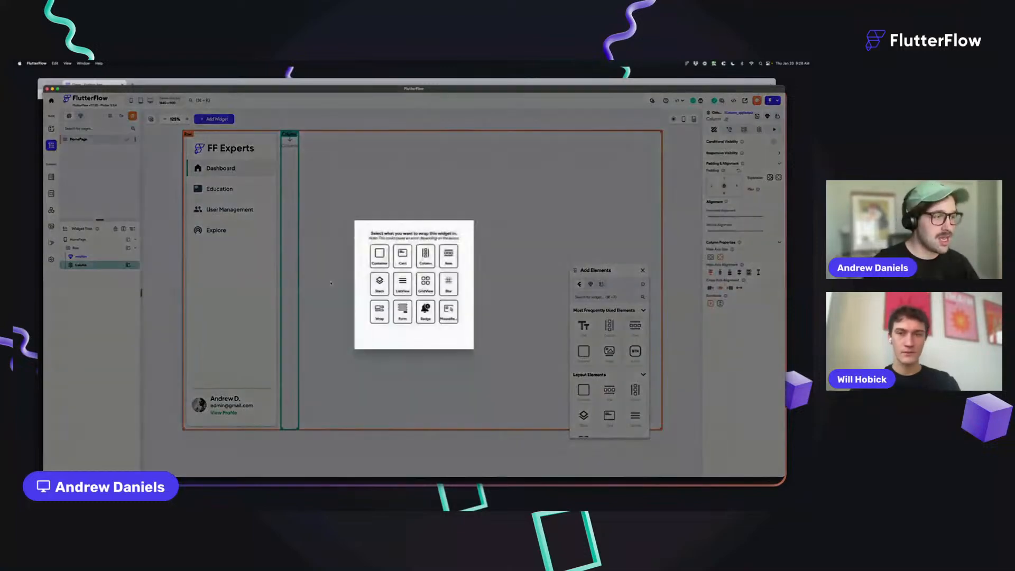
pyautogui.click(378, 251)
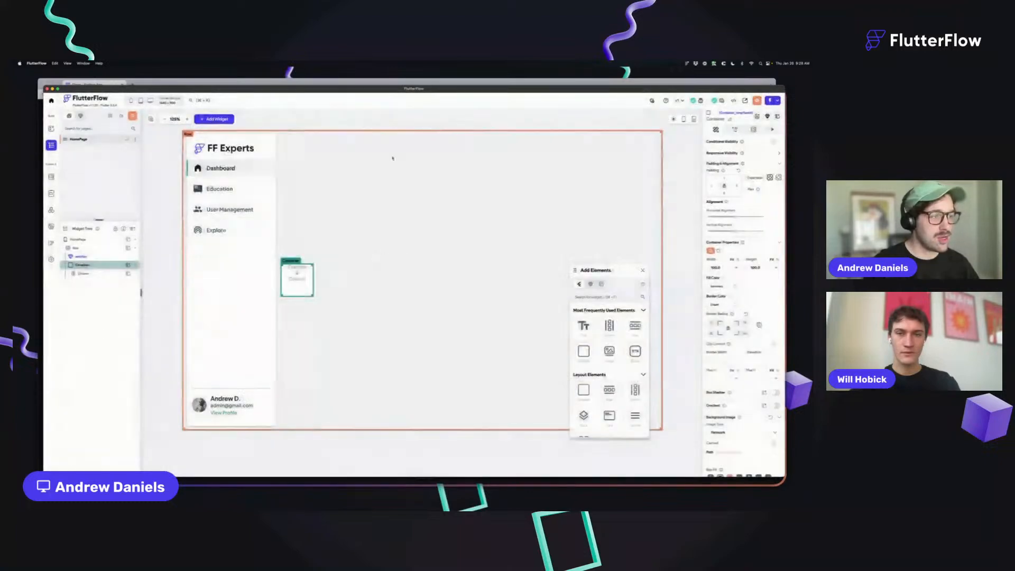
pyautogui.click(642, 270)
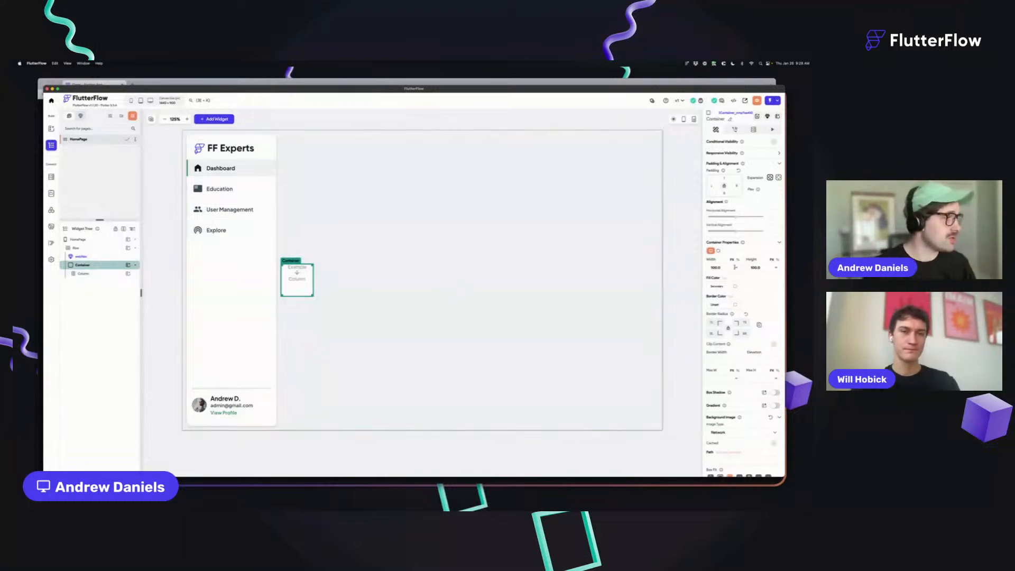
# Step: Make the new container expand across the row, set its maximum width to 1170 and save the project
pyautogui.click(779, 177)
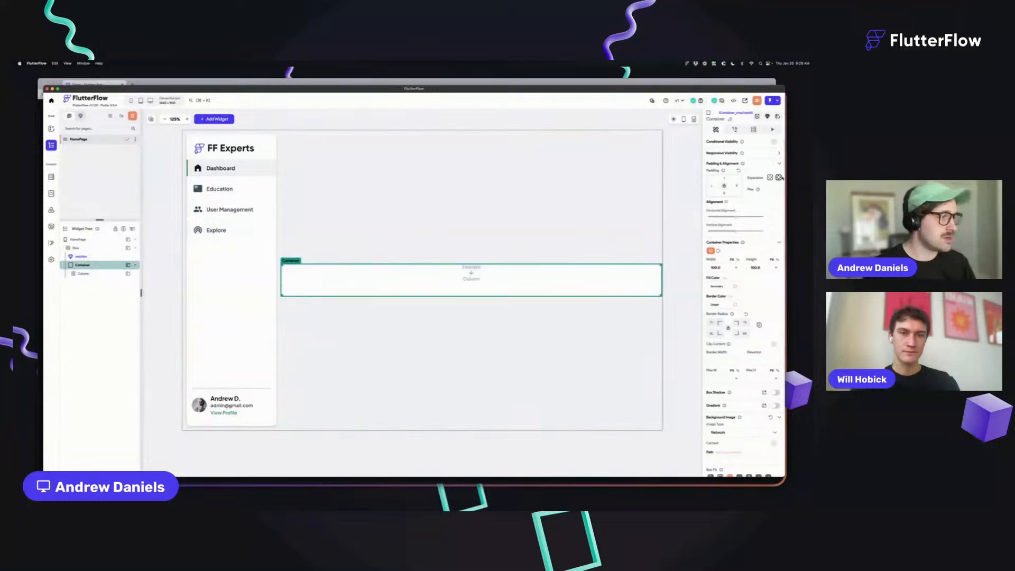
pyautogui.scroll(-3, 724, 321)
pyautogui.scroll(-1, 724, 321)
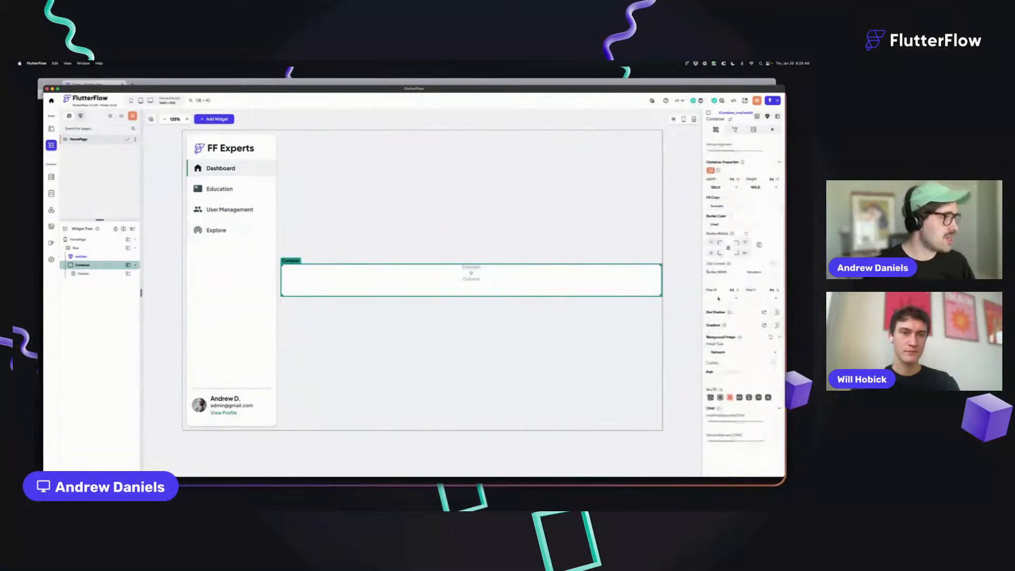
pyautogui.write('1720')
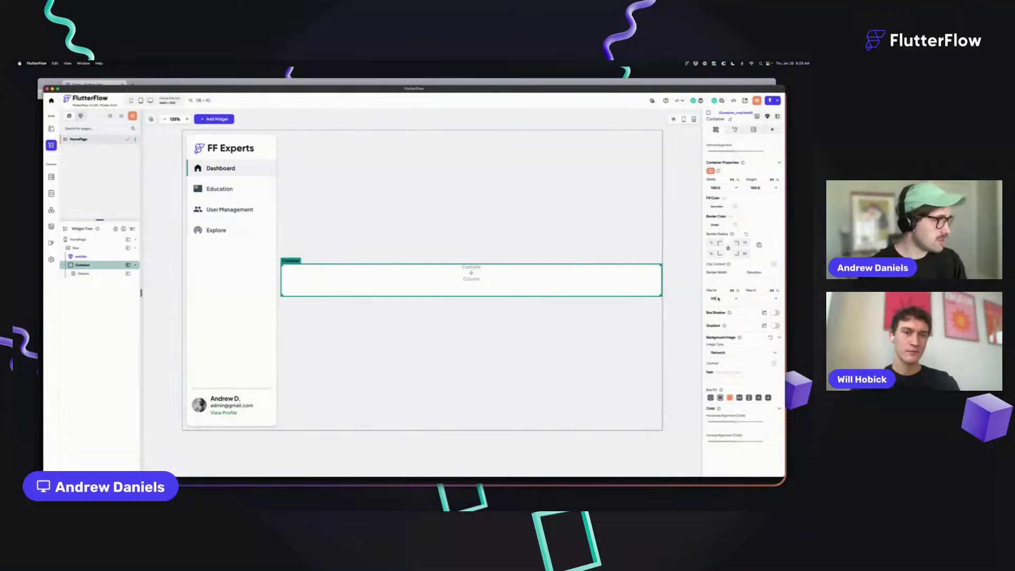
pyautogui.press('super+s')
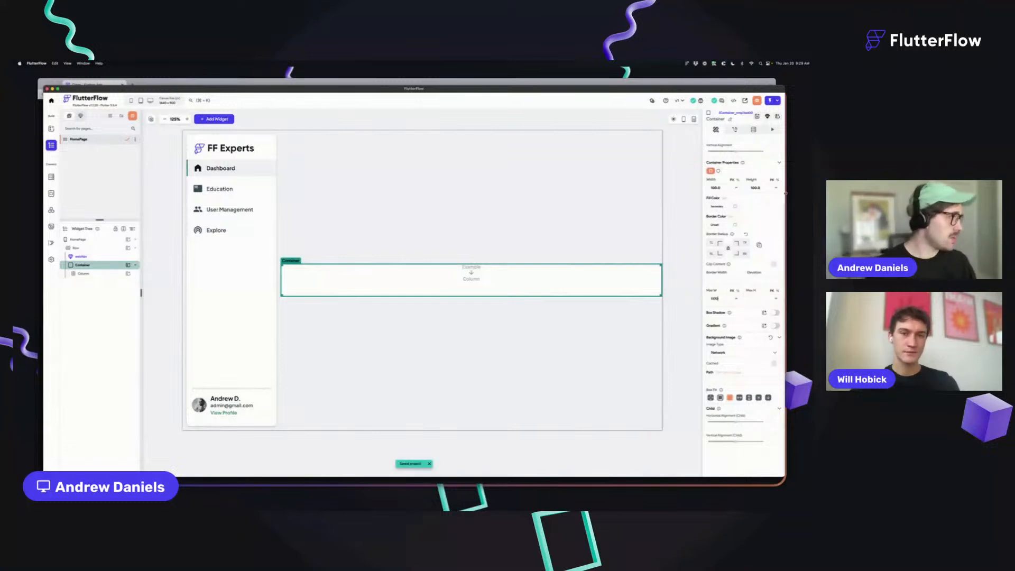
# Step: Set the container's horizontal alignment to 0 and its width to infinite, save, and widen the canvas to check the layout
pyautogui.scroll(3, 762, 214)
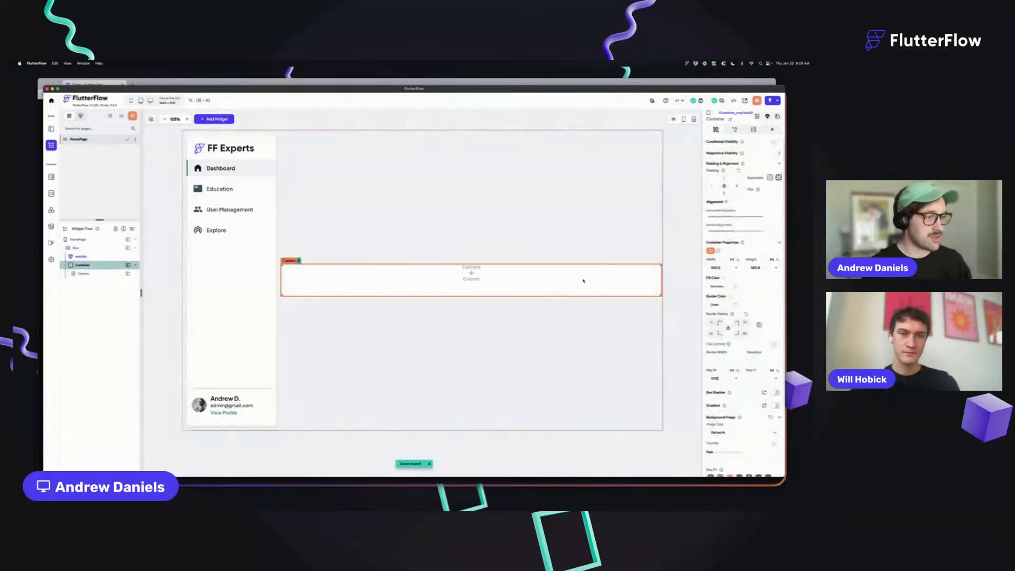
pyautogui.click(763, 217)
pyautogui.press('super+s')
pyautogui.click(736, 268)
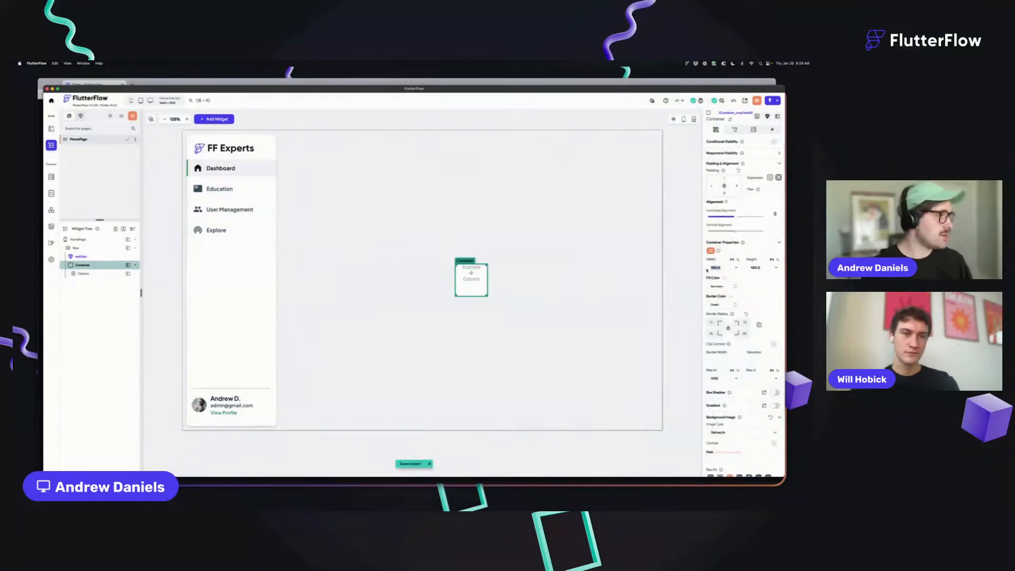
pyautogui.click(737, 269)
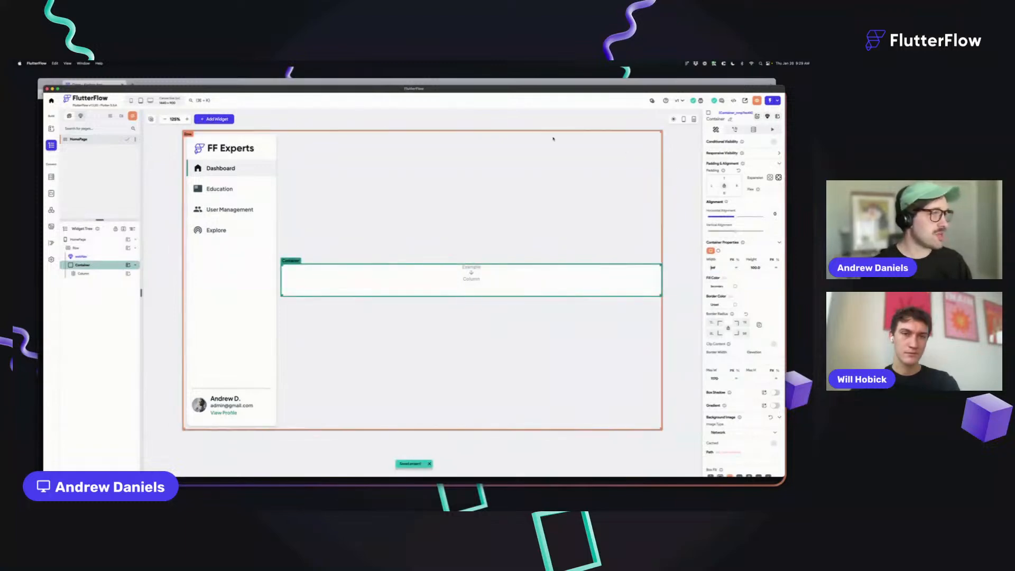
pyautogui.moveTo(669, 284); pyautogui.dragTo(696, 282)
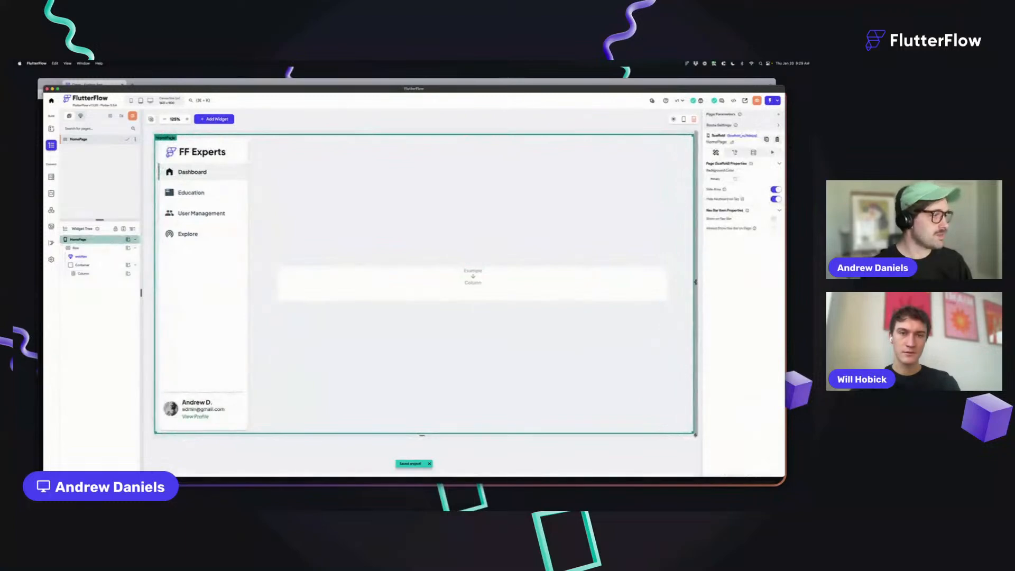
# Step: Give the column 16 padding on all sides and set its parent container's fill colour to Primary BG
pyautogui.click(659, 286)
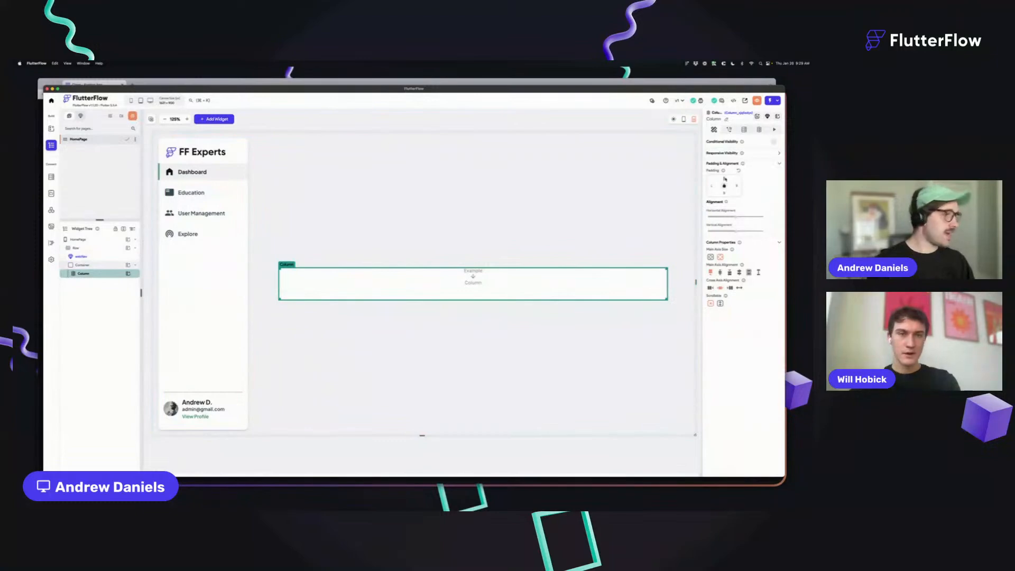
pyautogui.click(417, 269)
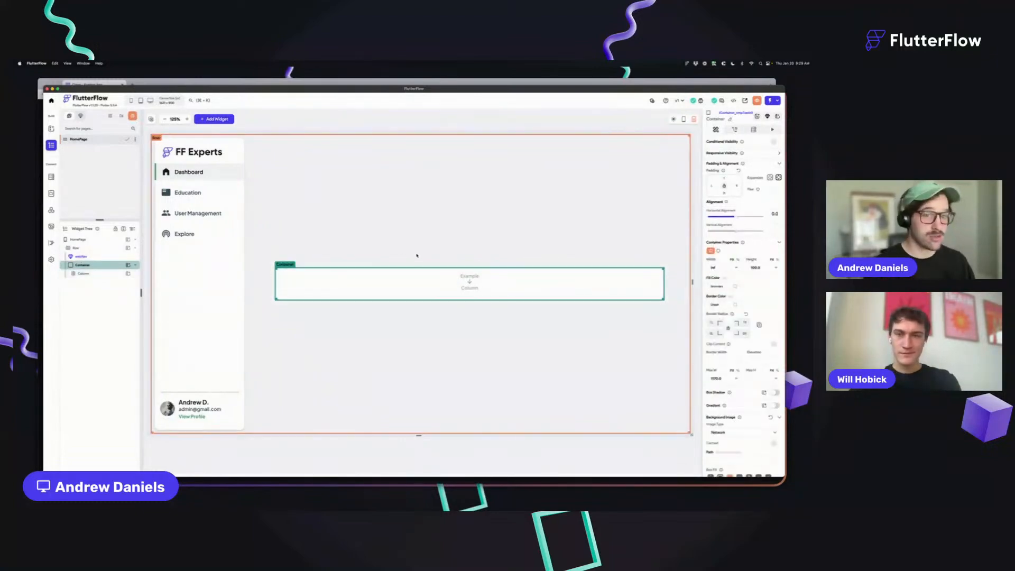
pyautogui.click(739, 289)
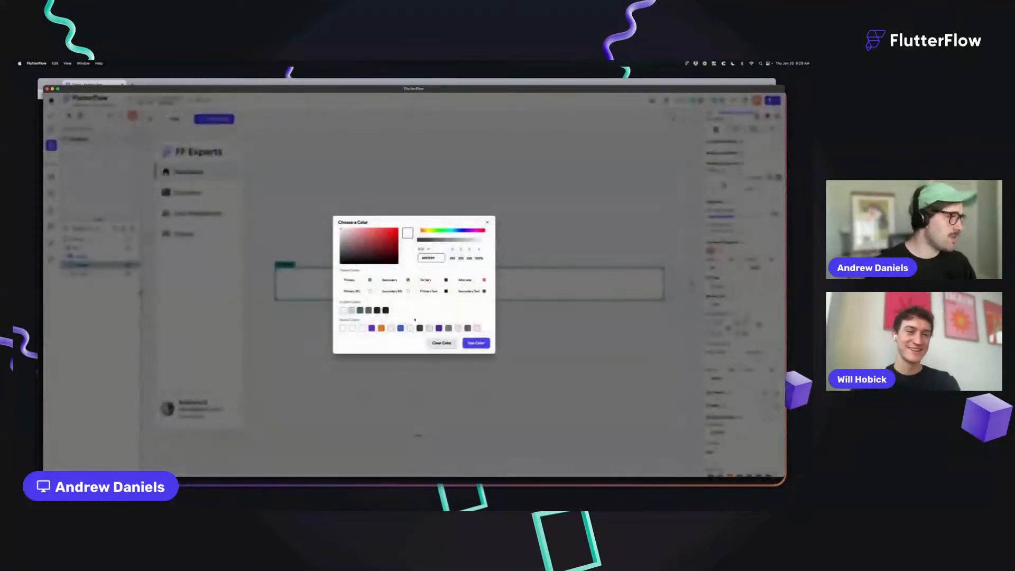
pyautogui.click(376, 292)
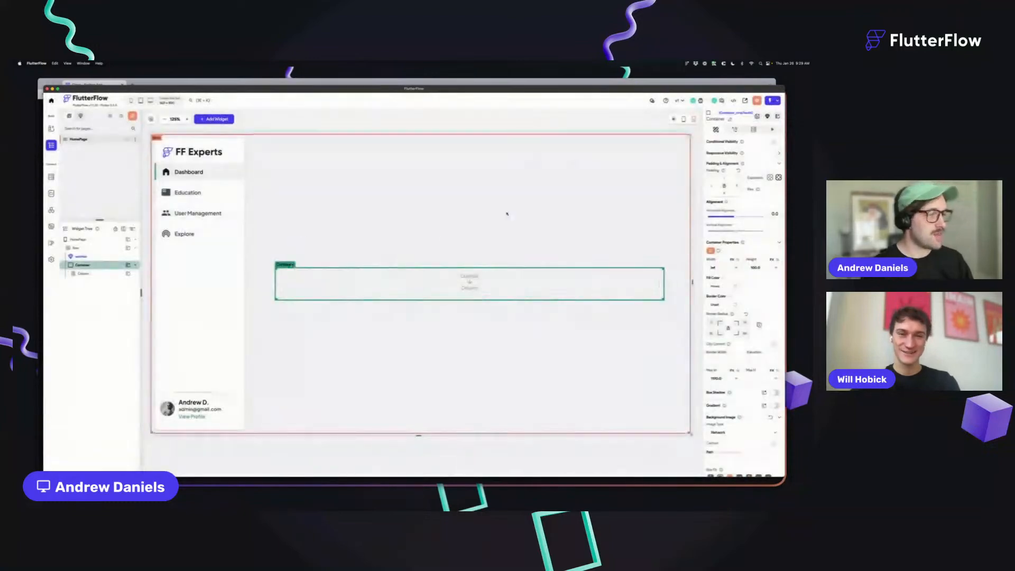
# Step: Set the content container's vertical alignment to -1, save the project, and narrow the canvas slightly to check the layout
pyautogui.click(340, 195)
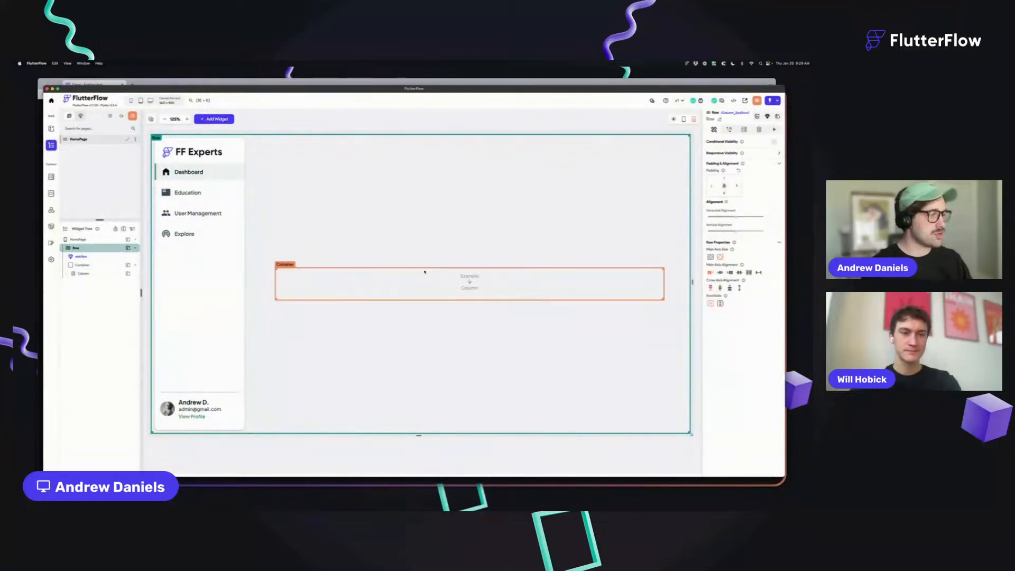
pyautogui.click(277, 286)
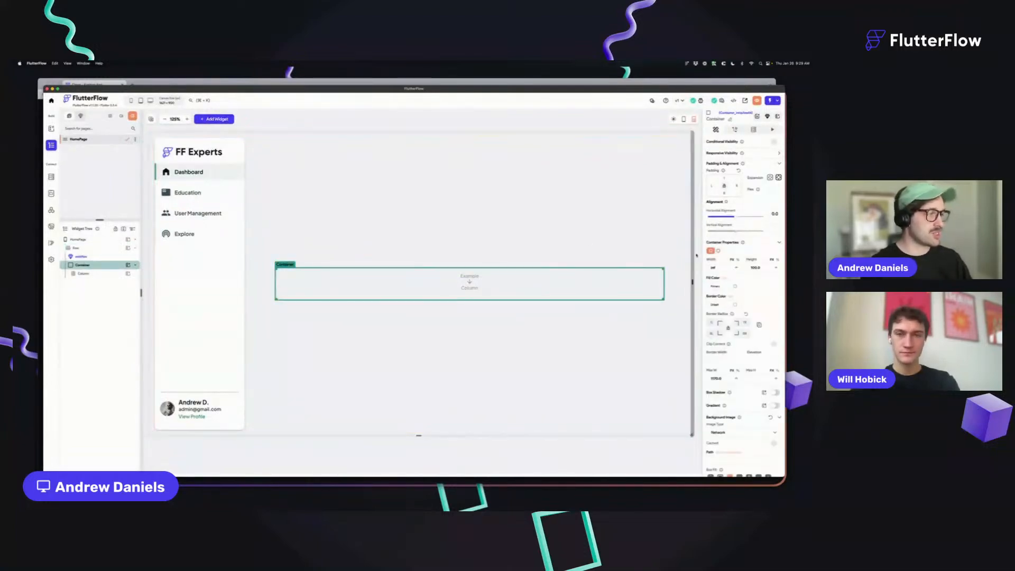
pyautogui.moveTo(735, 232); pyautogui.dragTo(709, 231)
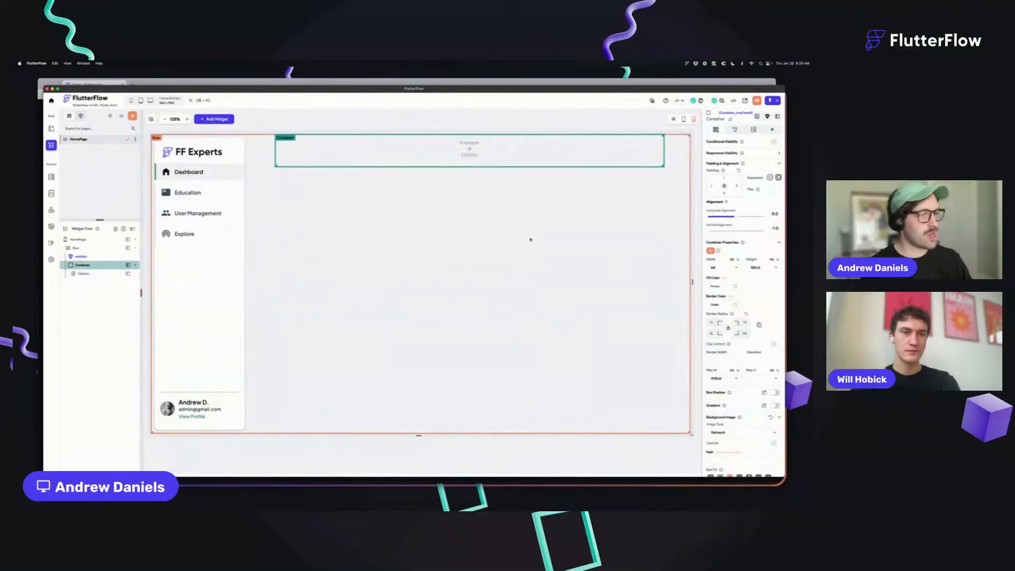
pyautogui.click(324, 126)
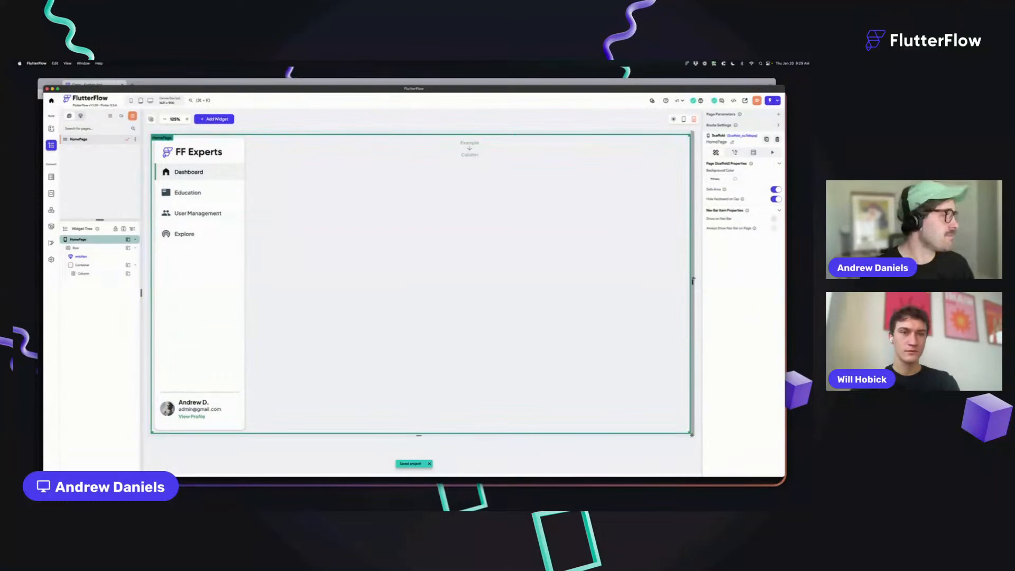
pyautogui.moveTo(692, 282); pyautogui.dragTo(686, 282)
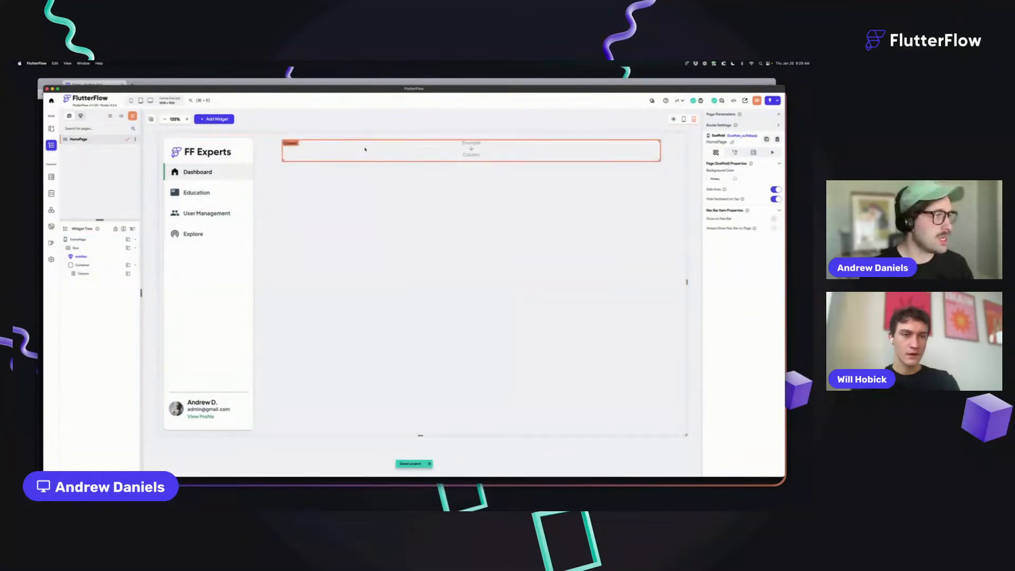
# Step: Set the column's cross axis alignment to Start and add a Title 1 text reading "Dashboard" inside it
pyautogui.click(365, 149)
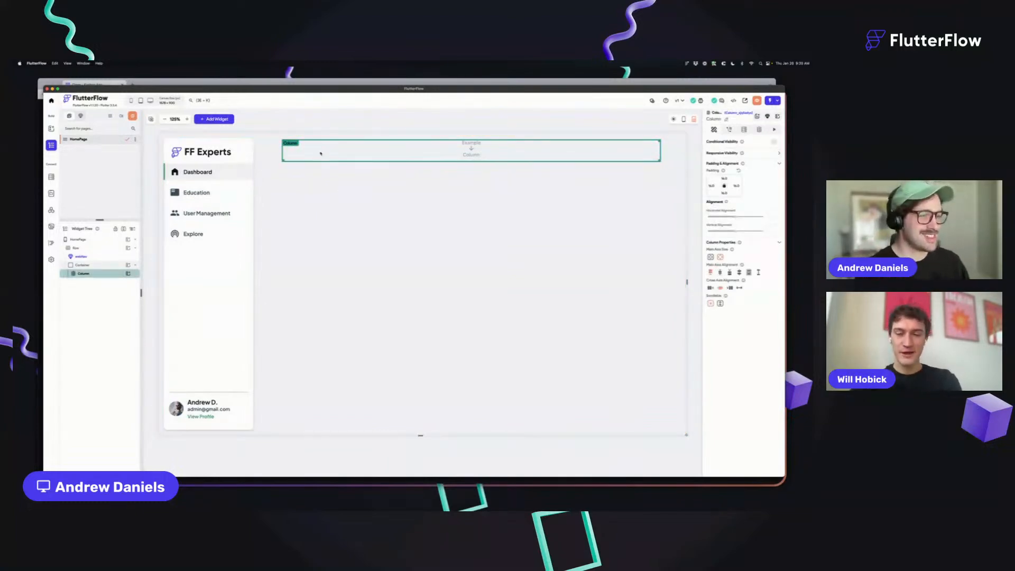
pyautogui.click(710, 289)
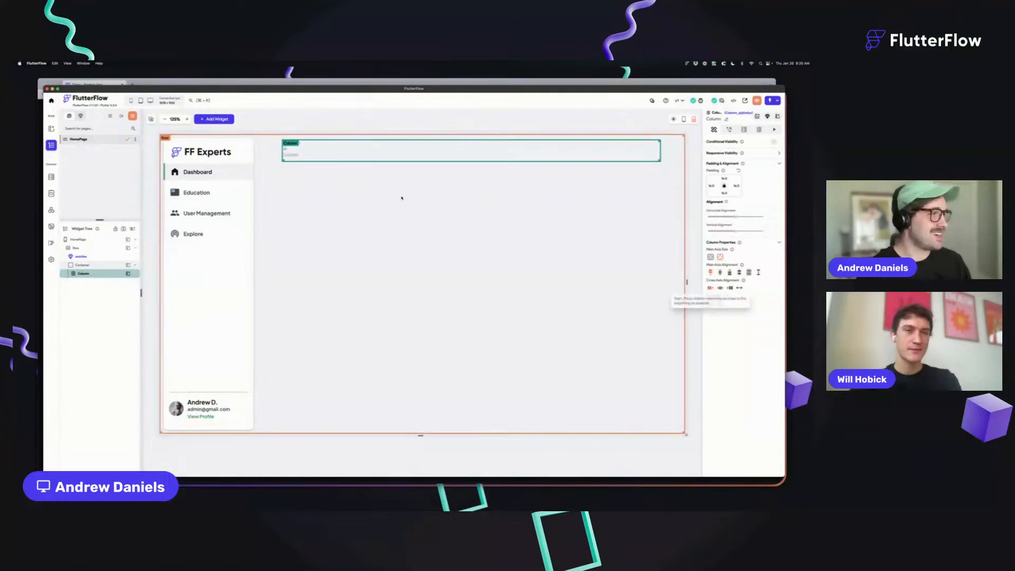
pyautogui.press('a')
pyautogui.moveTo(606, 329); pyautogui.dragTo(310, 152)
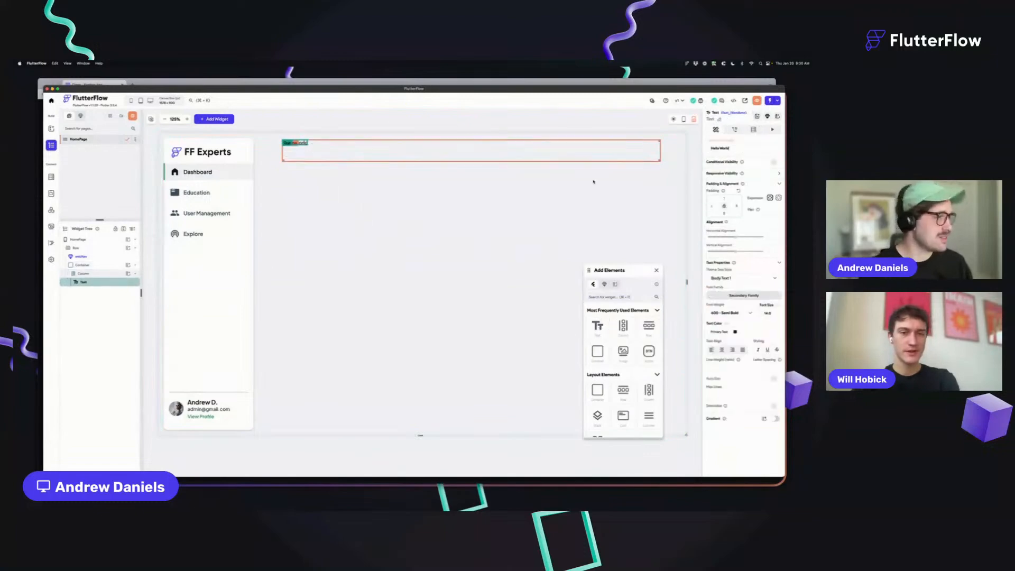
pyautogui.click(740, 279)
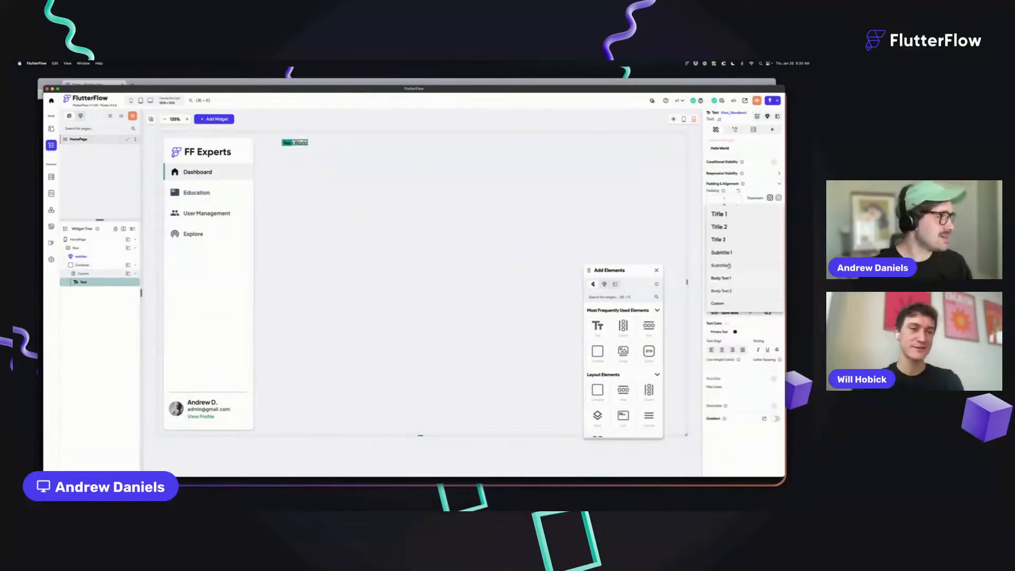
pyautogui.click(725, 217)
pyautogui.write('Dashboard')
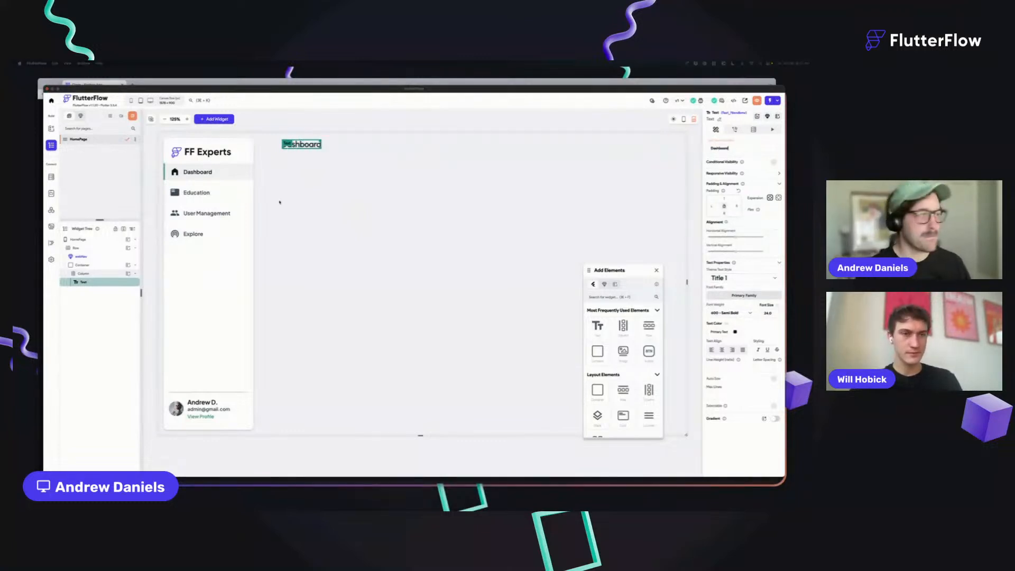
# Step: Add a second text widget below the Dashboard heading and set the content container's height to 800
pyautogui.moveTo(597, 326); pyautogui.dragTo(324, 156)
pyautogui.click(290, 160)
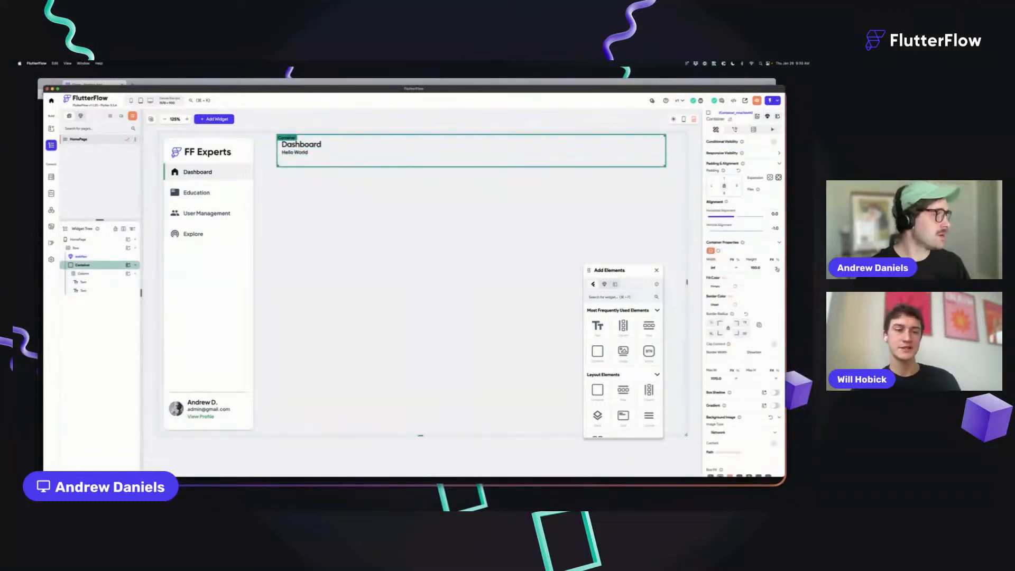
pyautogui.moveTo(758, 267); pyautogui.dragTo(743, 268)
pyautogui.write('800')
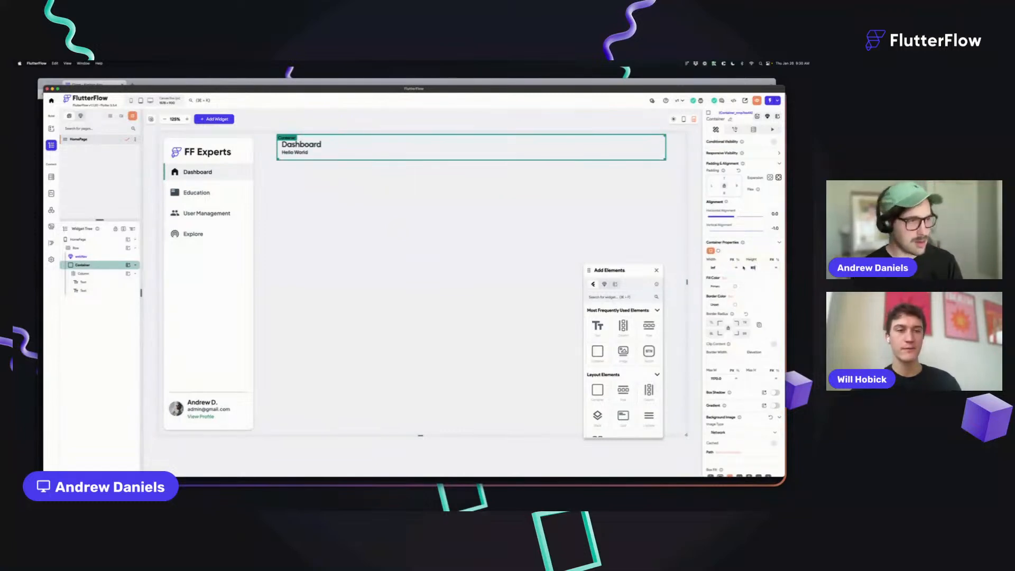
# Step: Style the second text as Body Text 2, make it read "Welcome to your company dashboard, review activity below." and save the project
pyautogui.click(303, 153)
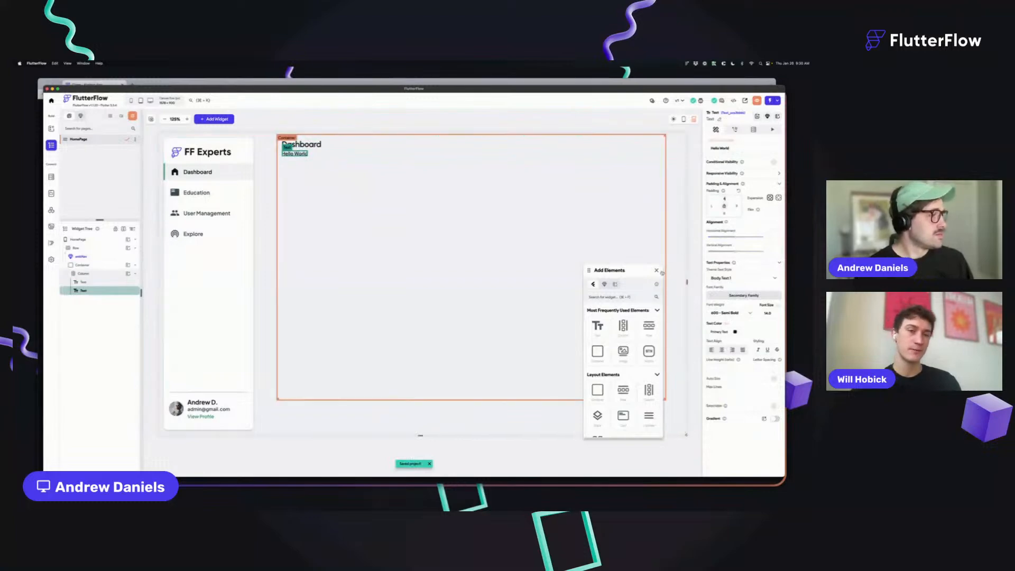
pyautogui.click(743, 278)
pyautogui.click(736, 291)
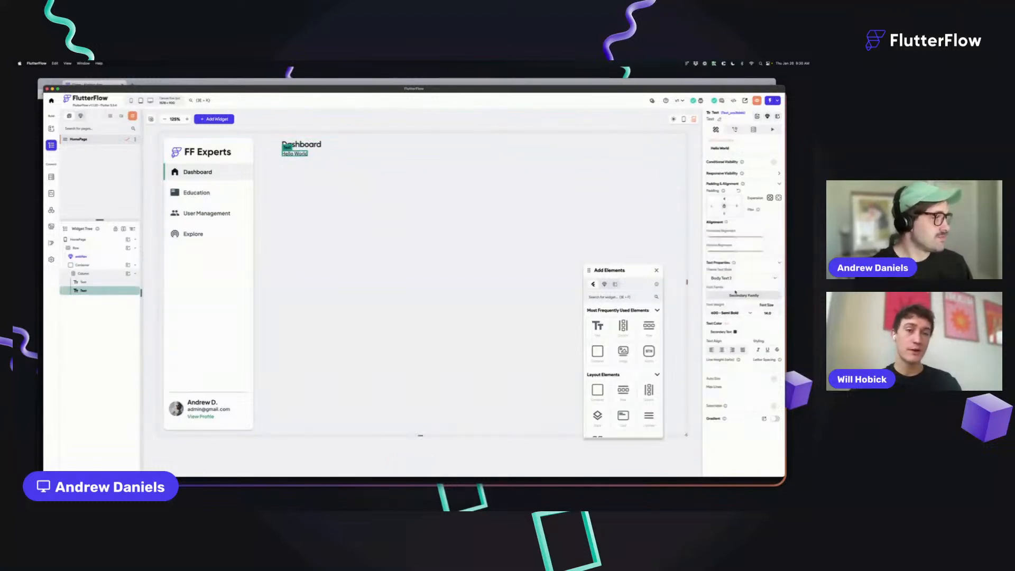
pyautogui.moveTo(733, 148); pyautogui.dragTo(692, 151)
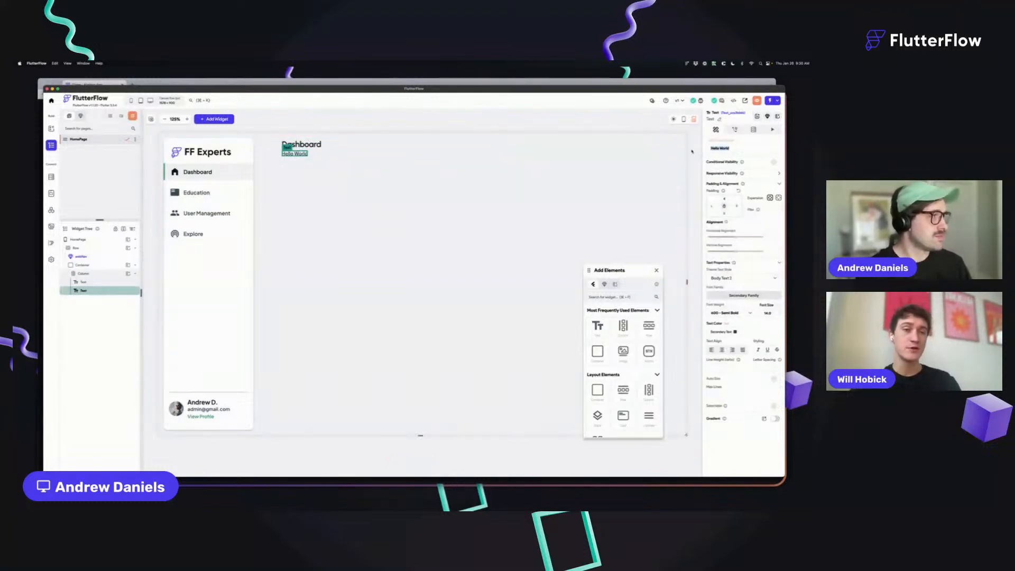
pyautogui.write('We')
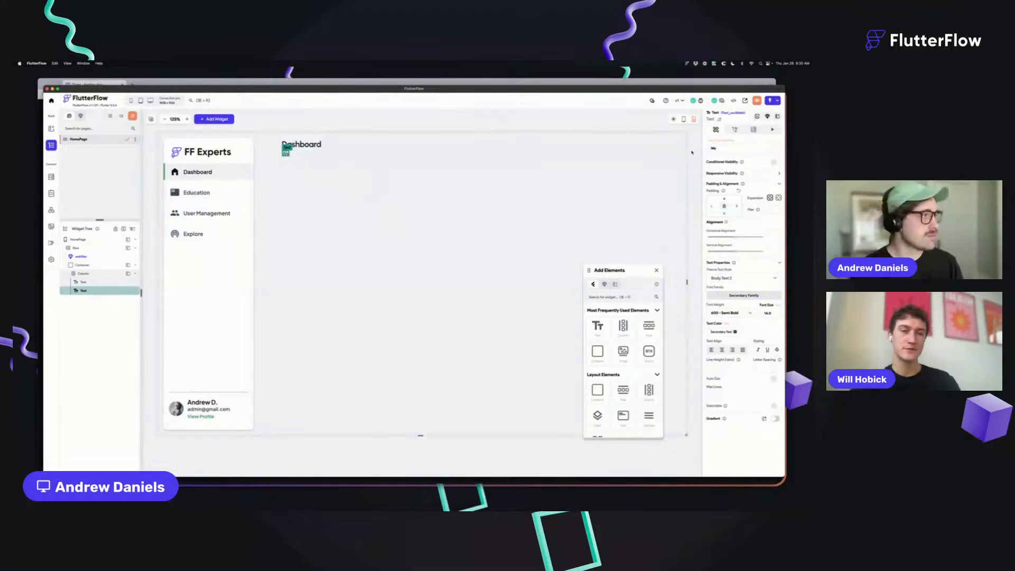
pyautogui.write('lcome to y')
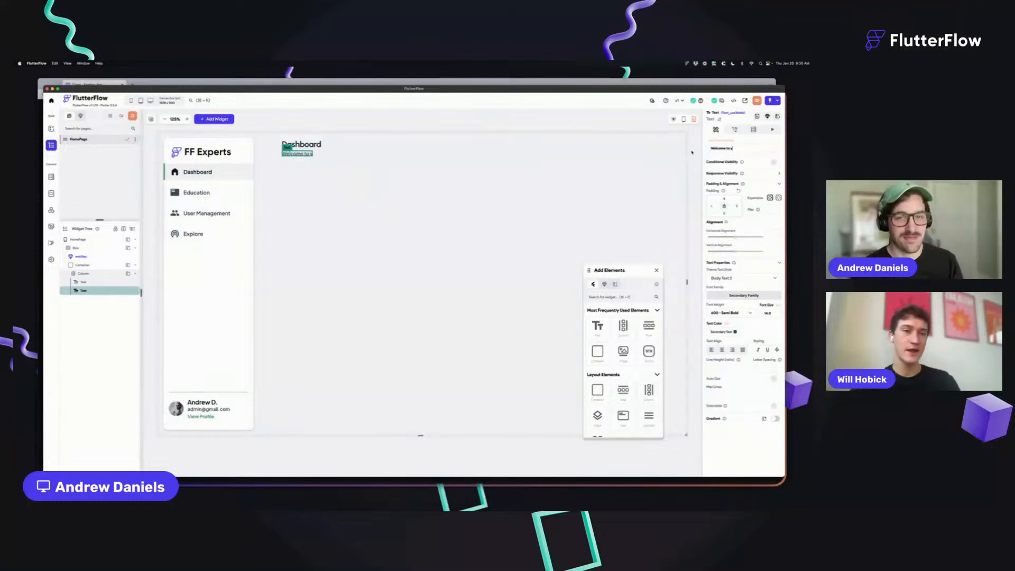
pyautogui.write('our company dashboard')
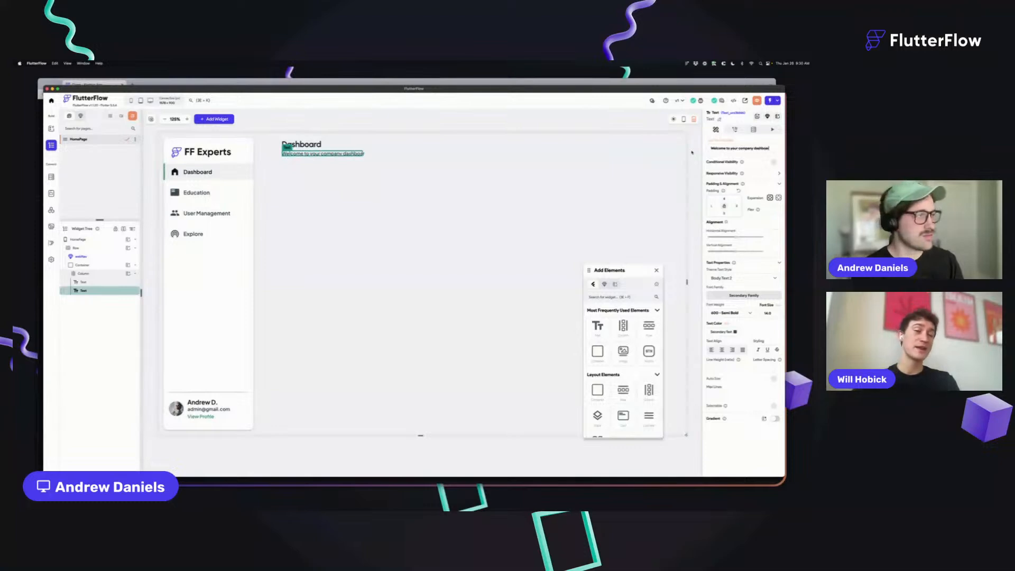
pyautogui.write(', review')
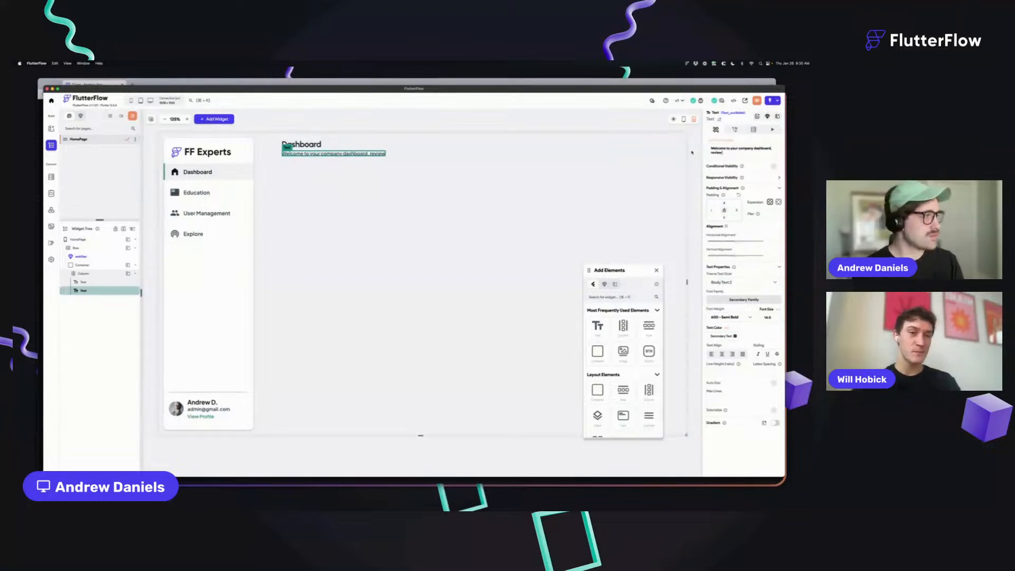
pyautogui.write(' activity below')
pyautogui.press('super+s')
pyautogui.click(395, 133)
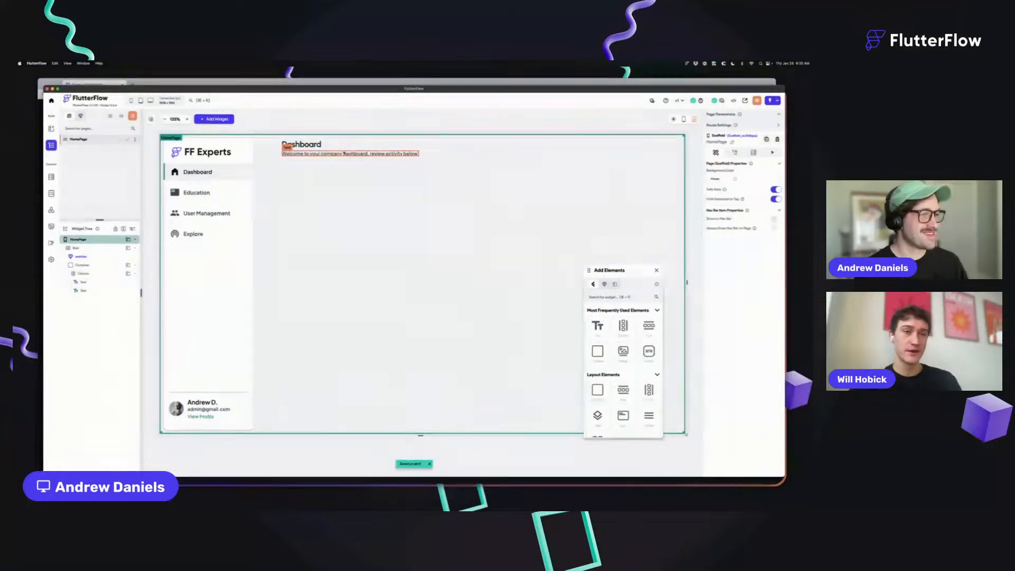
# Step: Add a container above the Dashboard heading in the column and make it 200 wide and 32 high
pyautogui.click(279, 220)
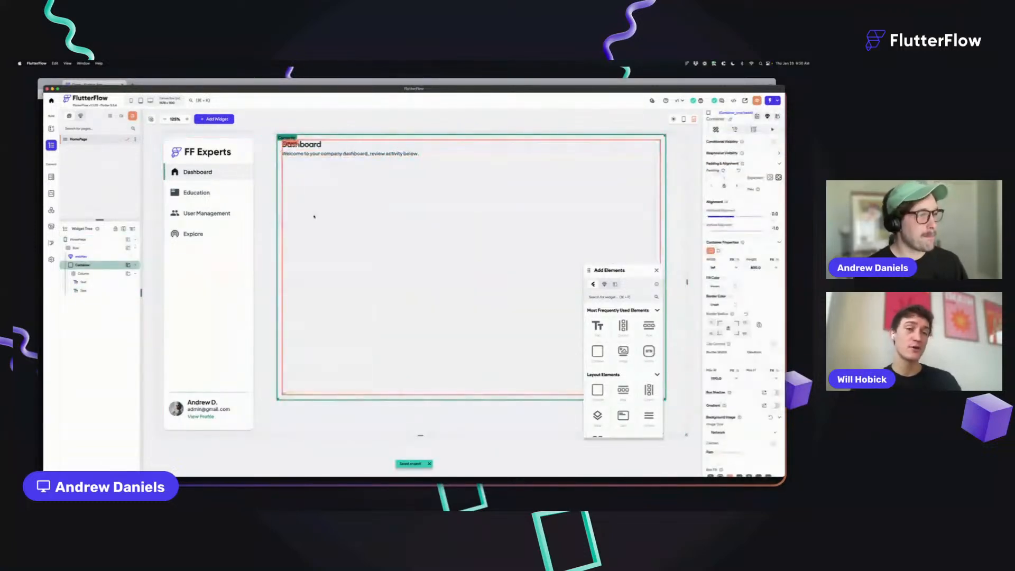
pyautogui.moveTo(598, 352); pyautogui.dragTo(492, 141)
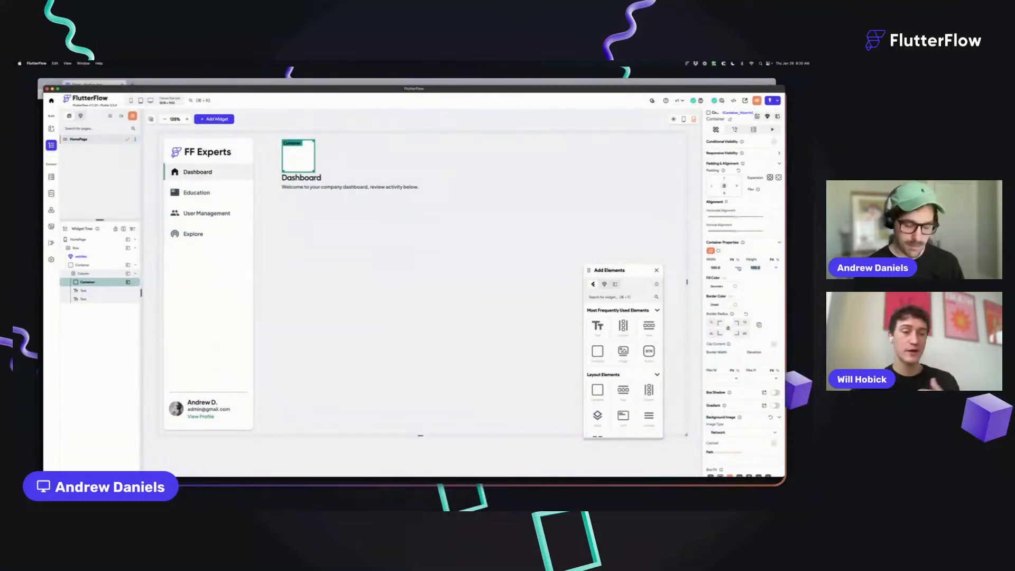
pyautogui.write('32')
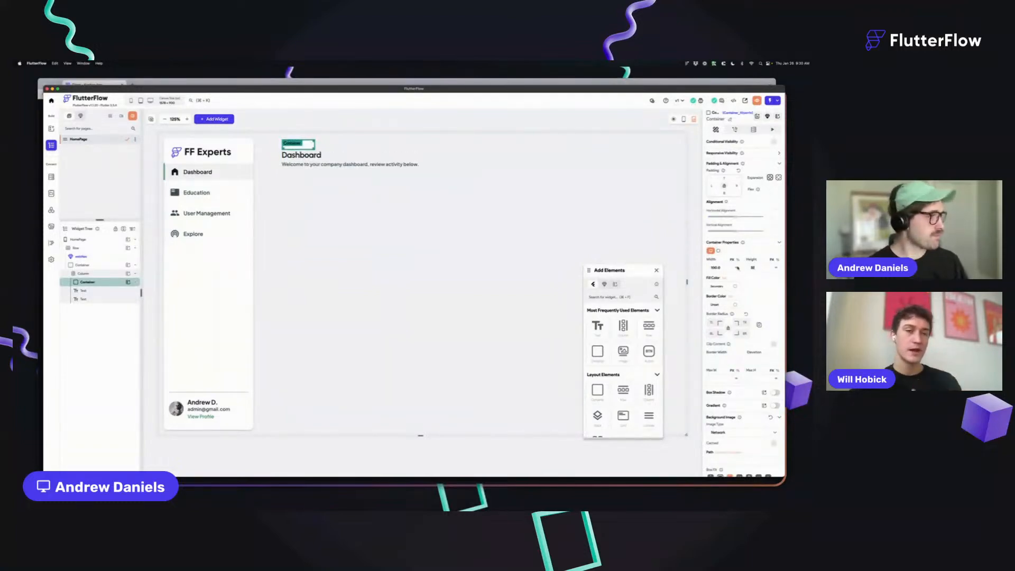
pyautogui.write('200')
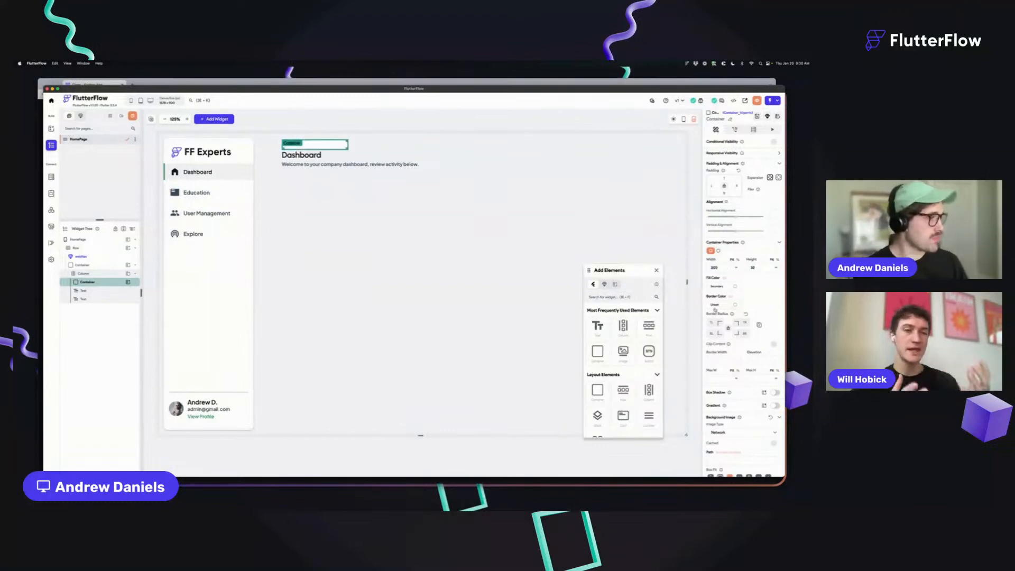
# Step: Set the small container's fill colour to Primary BG and rename it spacerDesktop
pyautogui.click(735, 286)
pyautogui.click(370, 294)
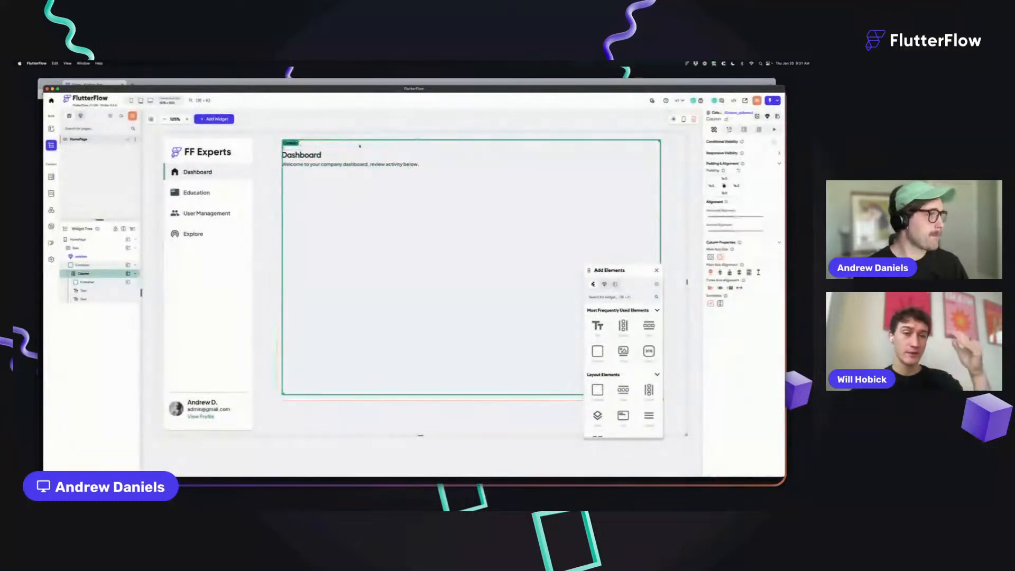
pyautogui.click(731, 120)
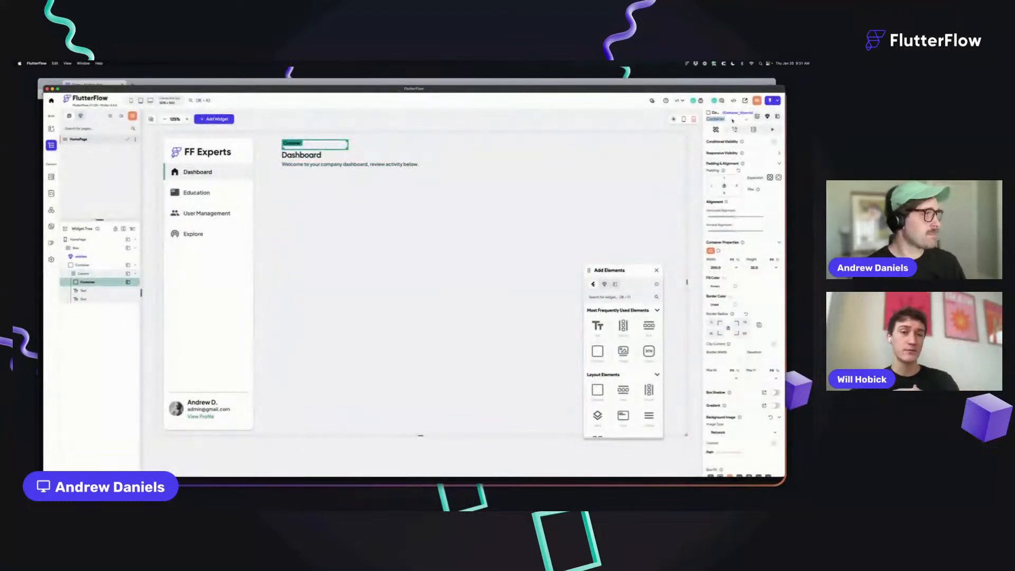
pyautogui.write('spacerDesktop')
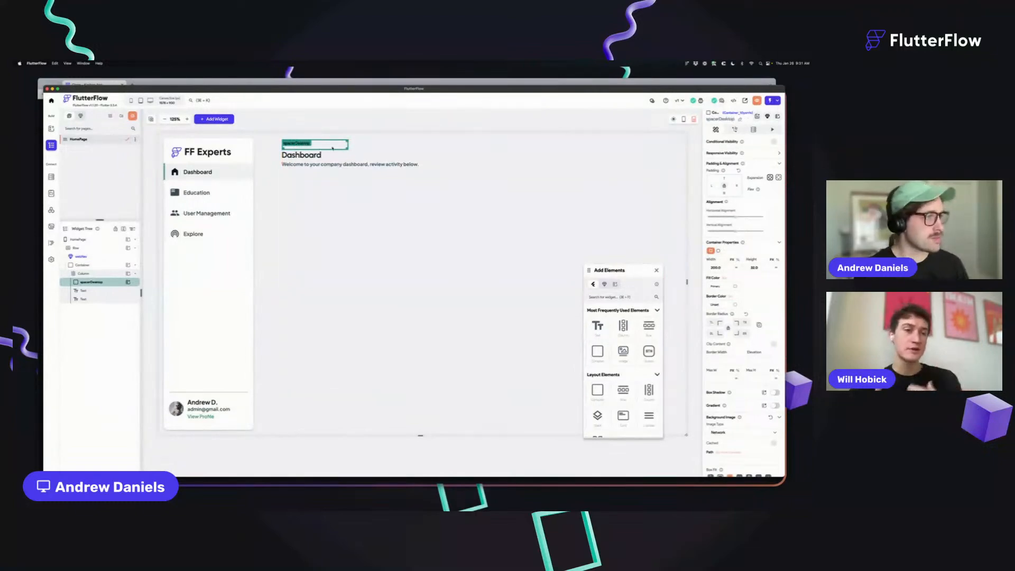
# Step: Hide spacerDesktop on phone and tablet screens and save the project
pyautogui.click(781, 153)
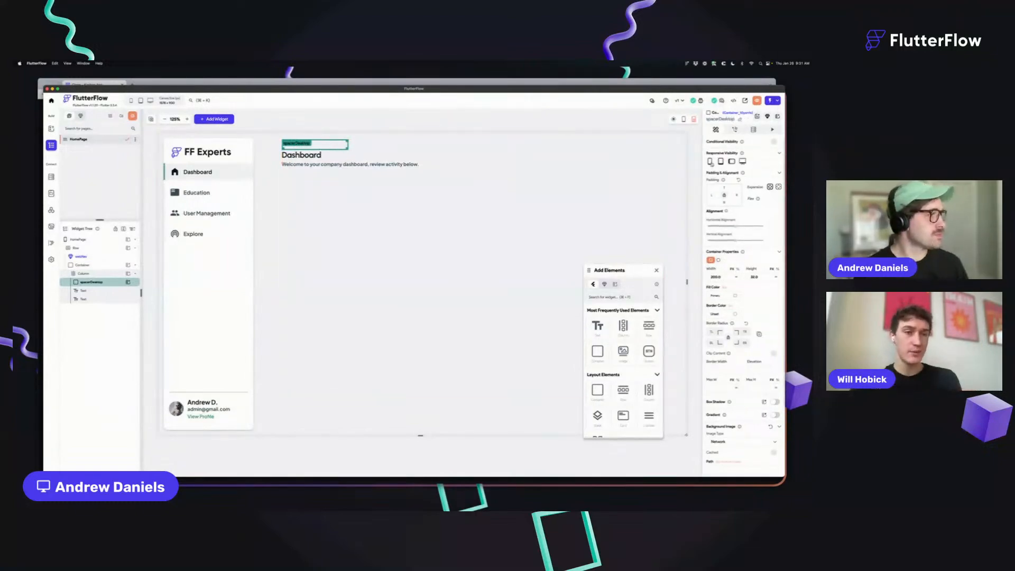
pyautogui.press('super+s')
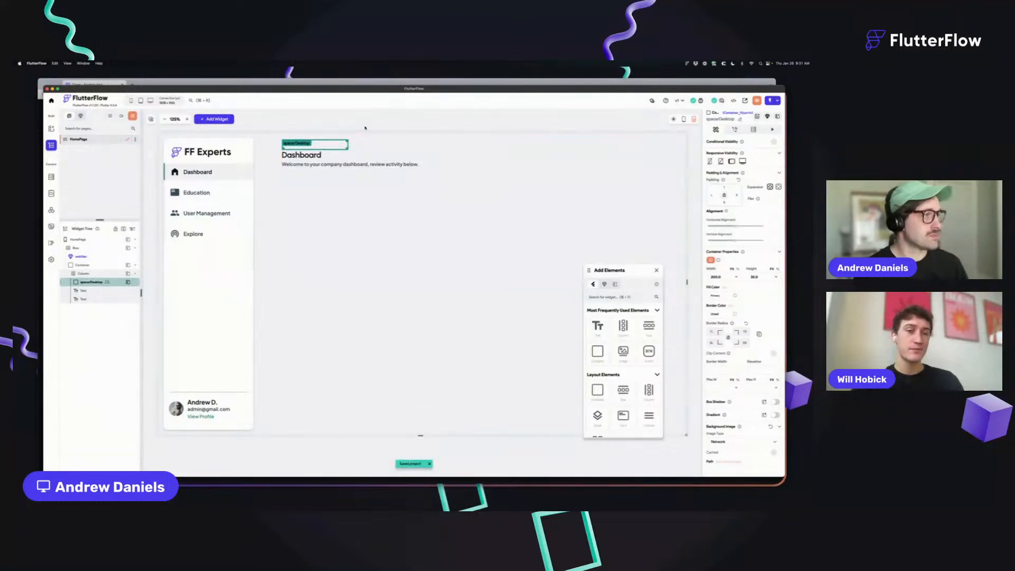
pyautogui.click(364, 127)
# Step: Add a container below the welcome text with 16 top padding and make its width infinite
pyautogui.moveTo(597, 351); pyautogui.dragTo(351, 188)
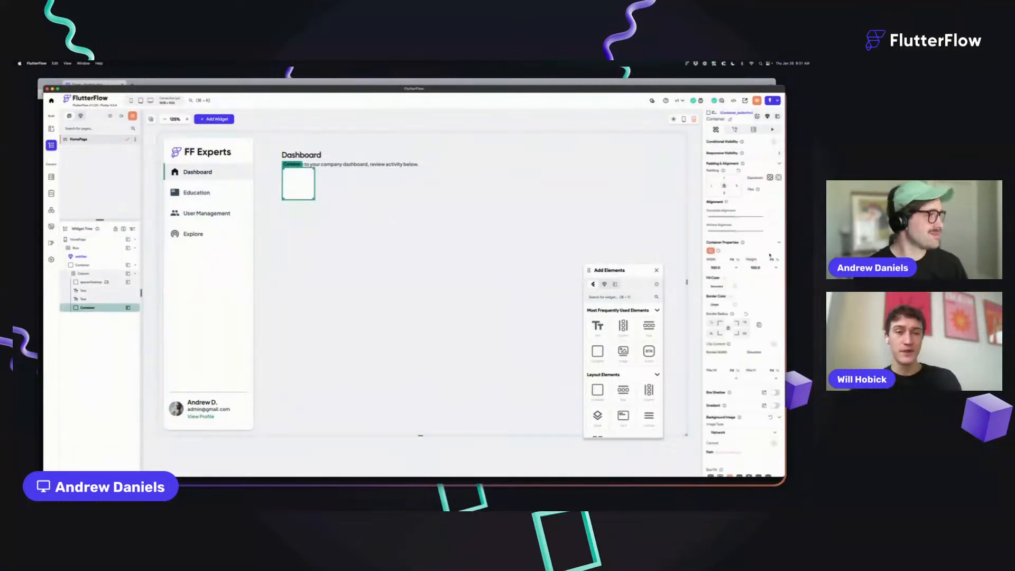
pyautogui.click(726, 180)
pyautogui.write('16')
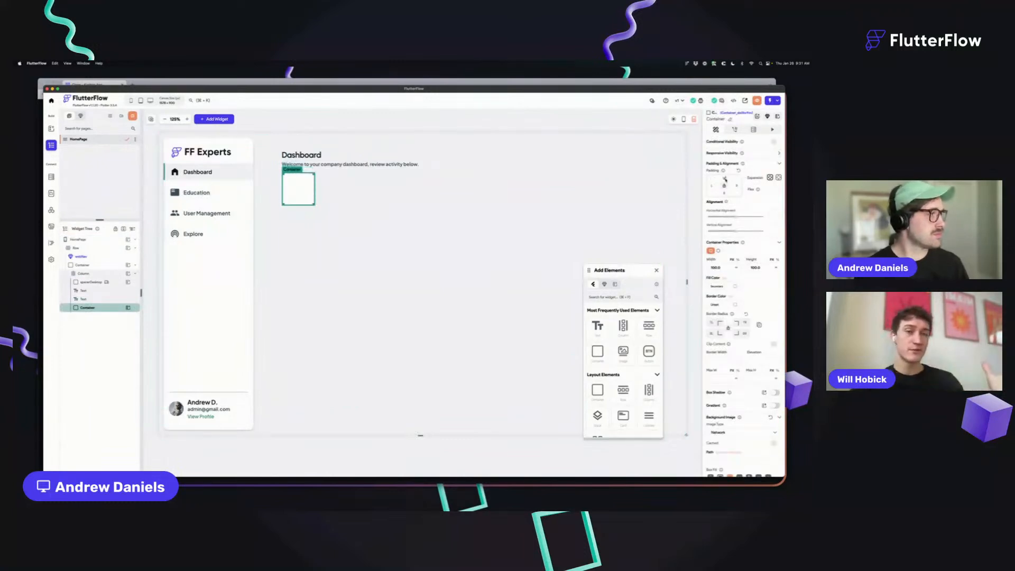
pyautogui.click(745, 263)
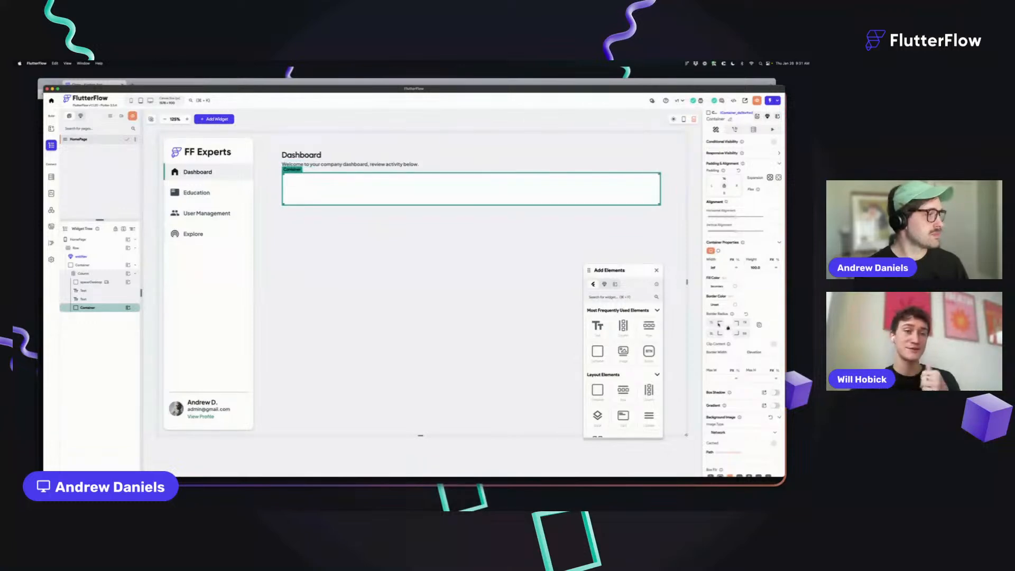
# Step: Round the new container's corners and turn on its box shadow
pyautogui.scroll(-2, 741, 338)
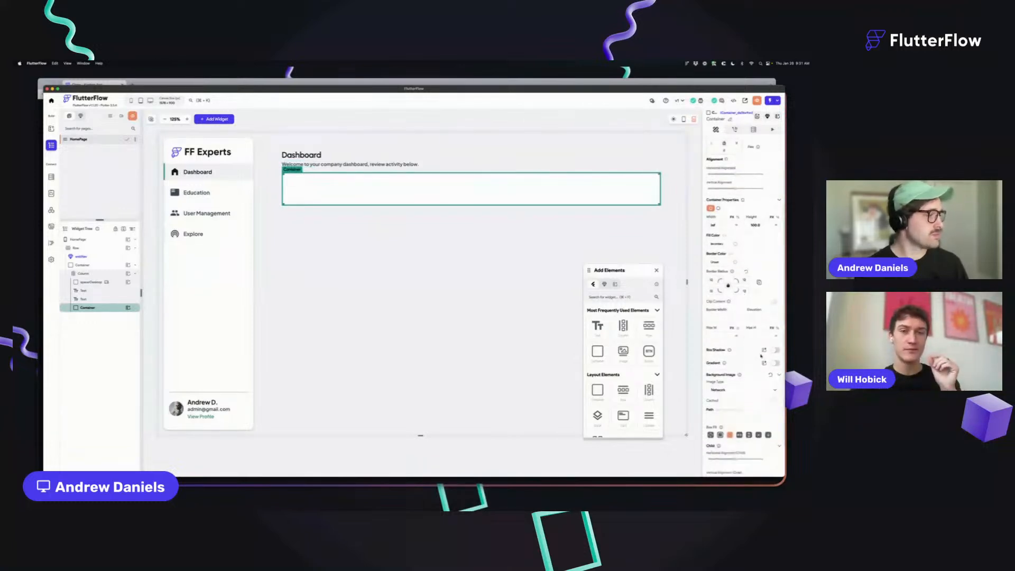
pyautogui.click(764, 350)
pyautogui.click(696, 381)
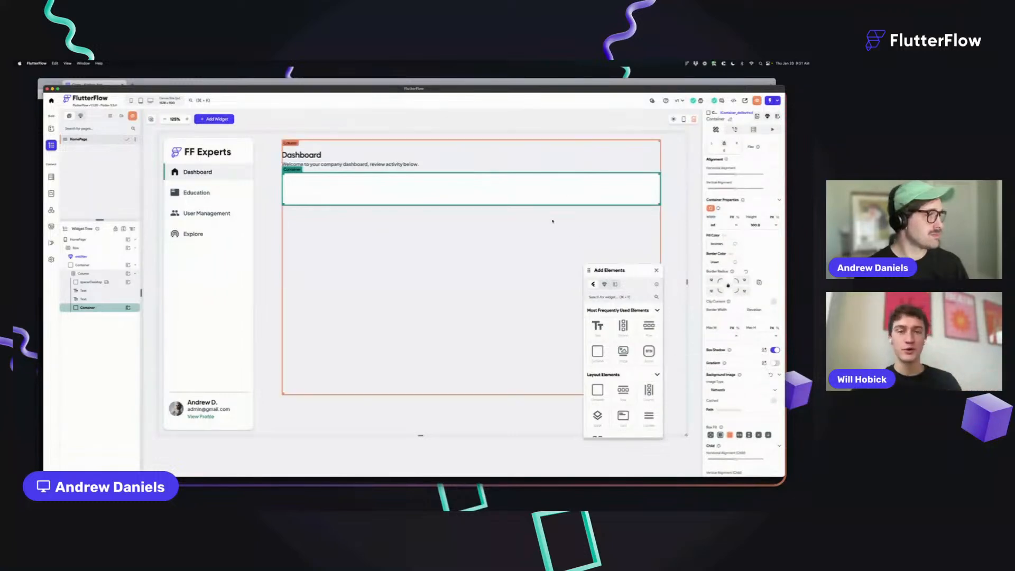
pyautogui.click(471, 270)
pyautogui.click(408, 188)
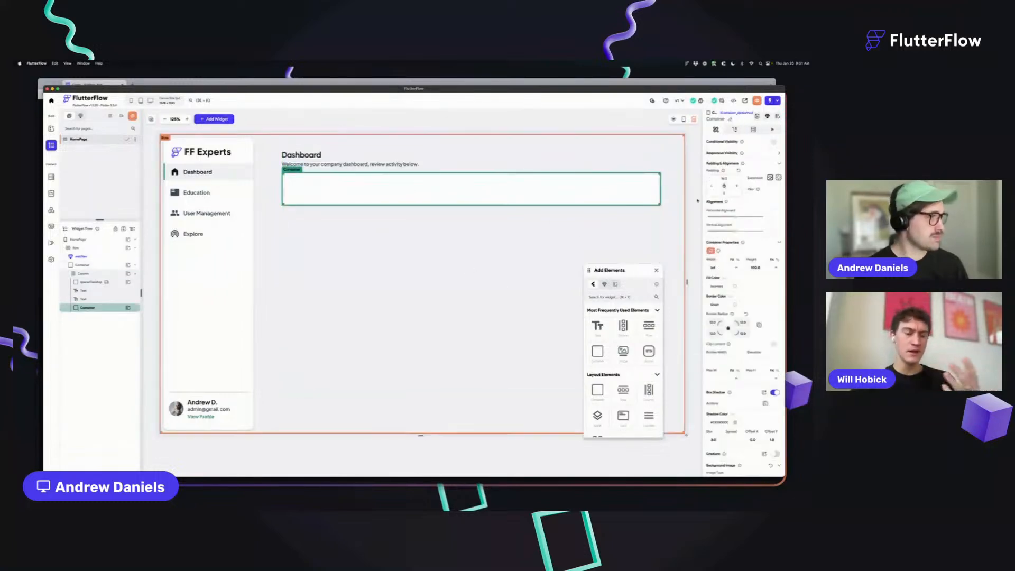
# Step: Set the white container's height to 260 and save the project
pyautogui.doubleClick(756, 267)
pyautogui.write('170')
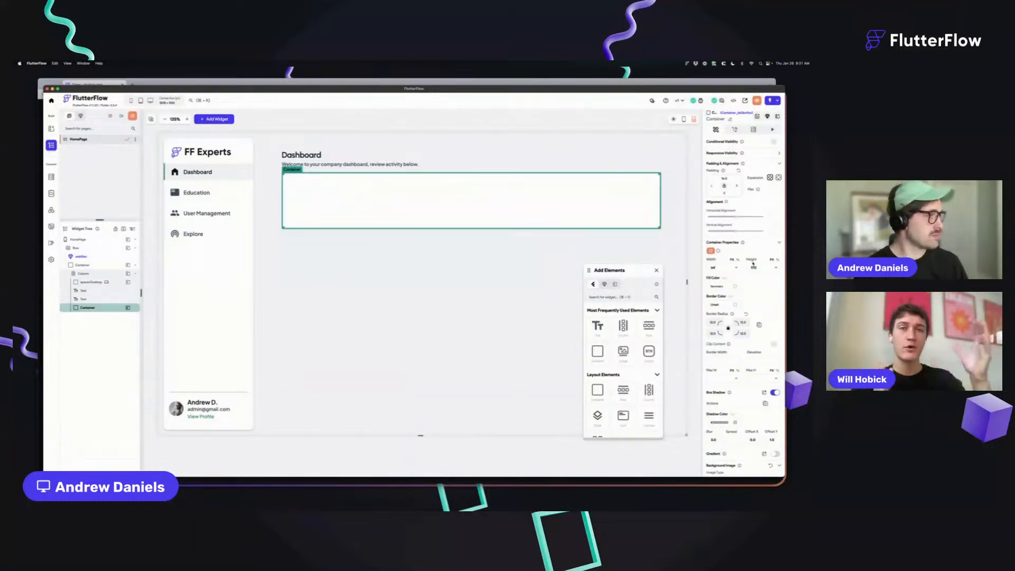
pyautogui.press('BackSpace')
pyautogui.press('BackSpace')
pyautogui.press('BackSpace')
pyautogui.write('260')
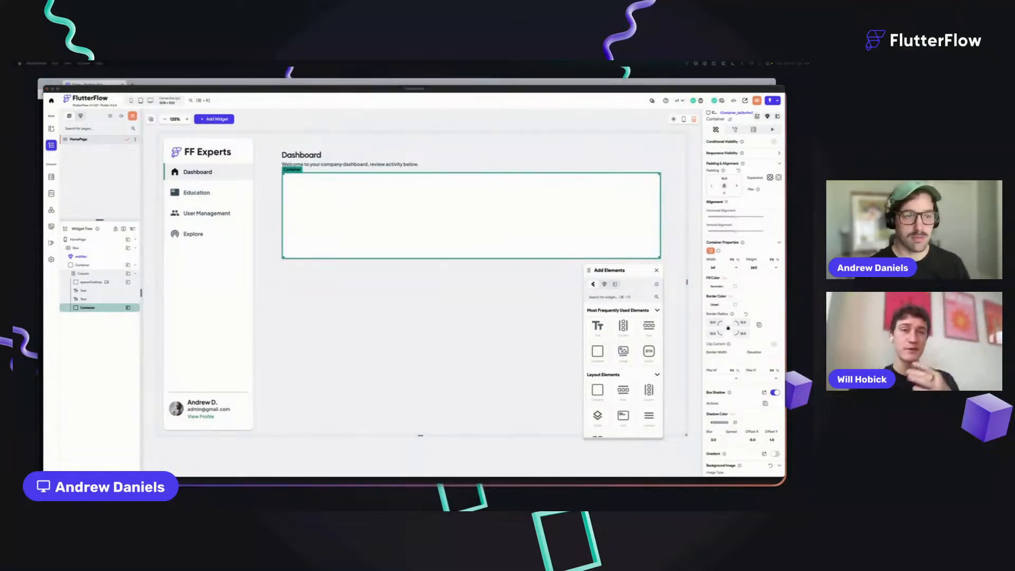
pyautogui.click(379, 261)
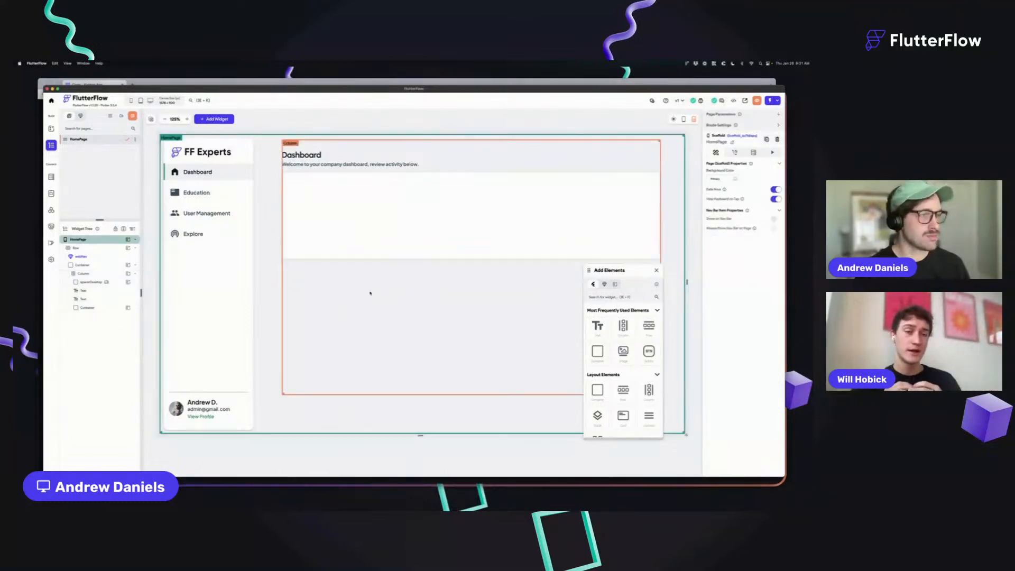
pyautogui.click(369, 156)
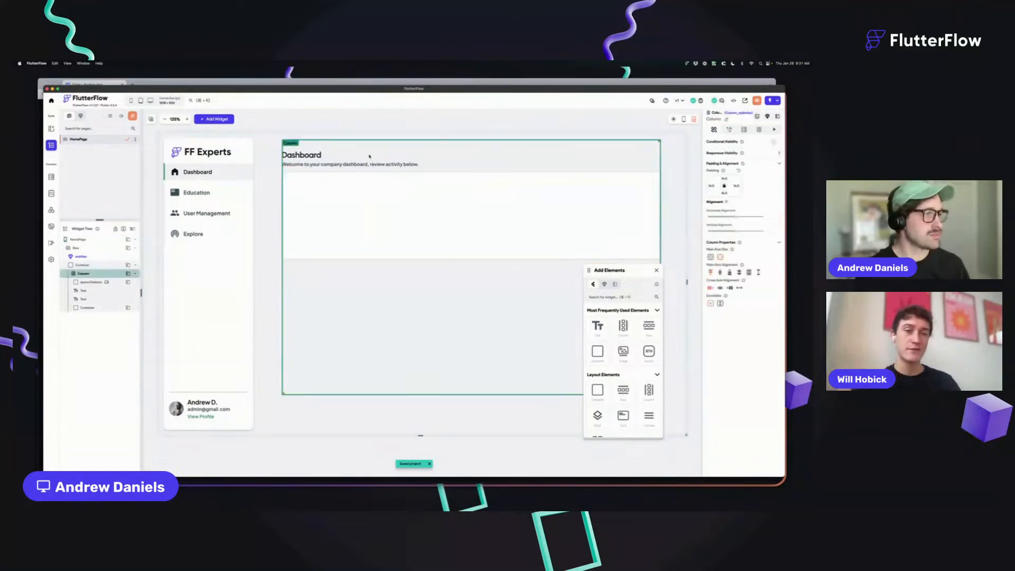
pyautogui.click(335, 209)
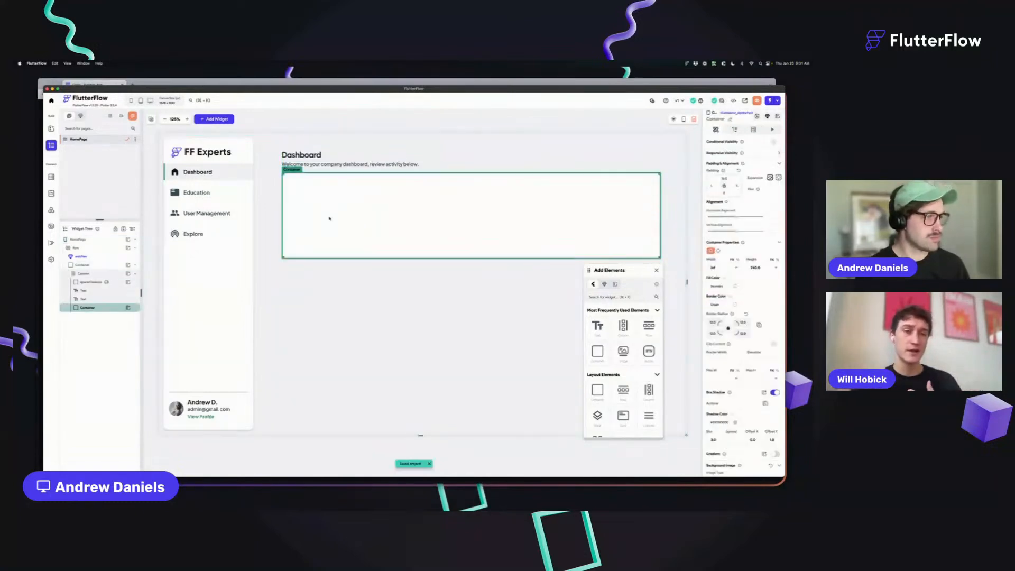
pyautogui.click(412, 296)
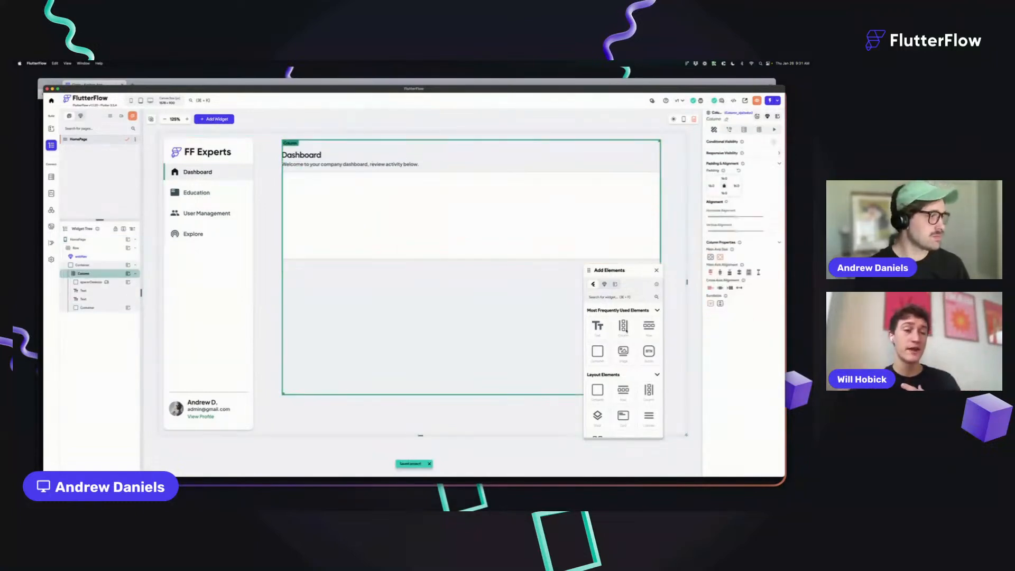
# Step: Add a column inside the white container and give it 20 padding on all sides
pyautogui.moveTo(622, 330); pyautogui.dragTo(405, 229)
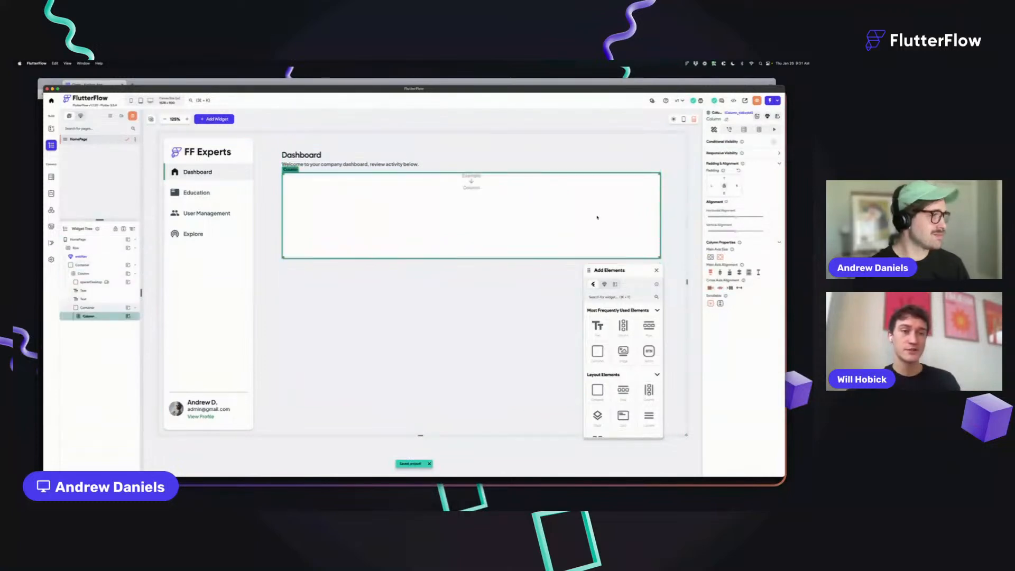
pyautogui.click(725, 179)
pyautogui.write('20')
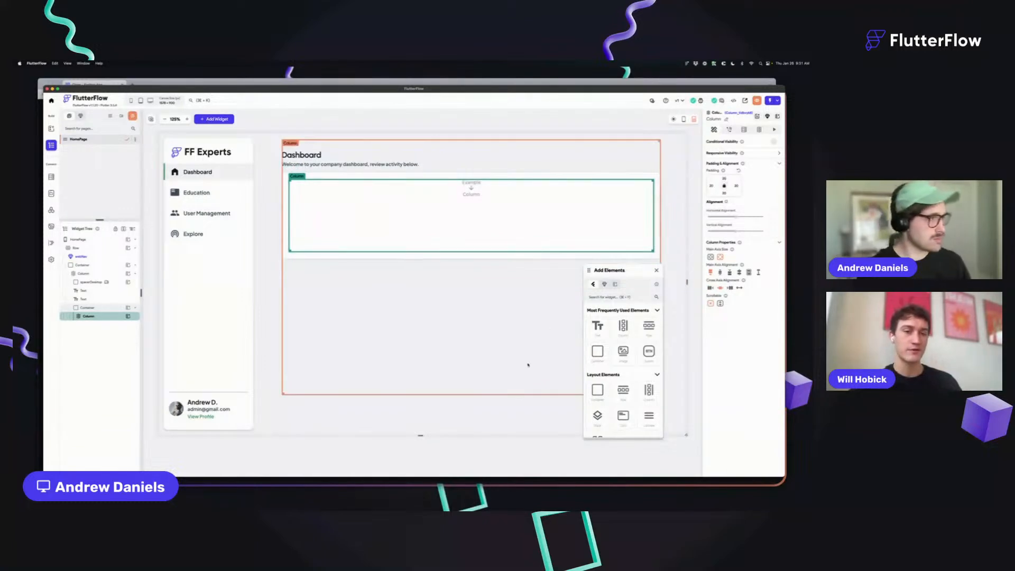
# Step: Add a text widget to the padded column and make it read "Company Overview"
pyautogui.moveTo(598, 326); pyautogui.dragTo(340, 211)
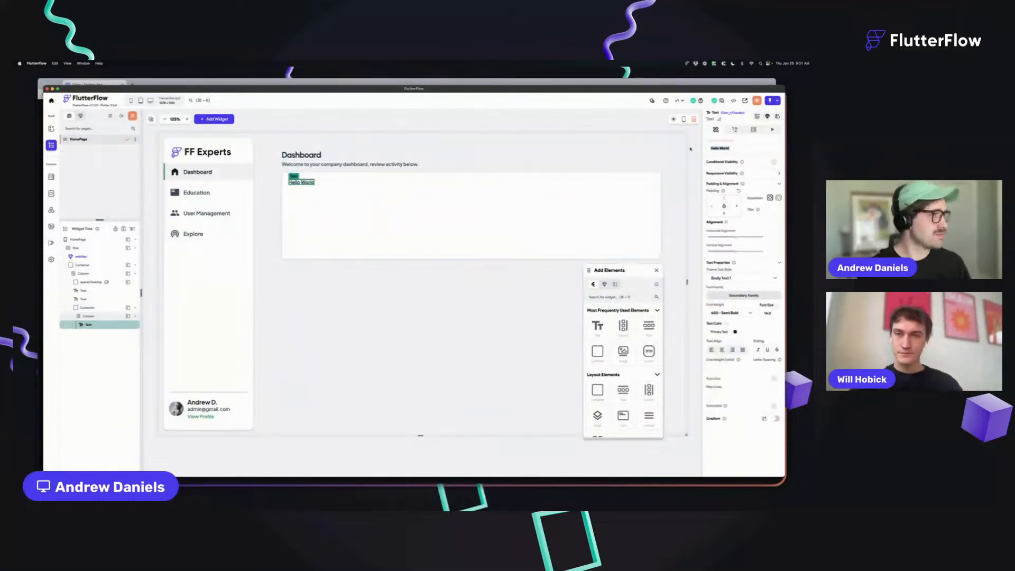
pyautogui.hotkey('ctrl', 'a')
pyautogui.write('Company Overview')
pyautogui.click(372, 297)
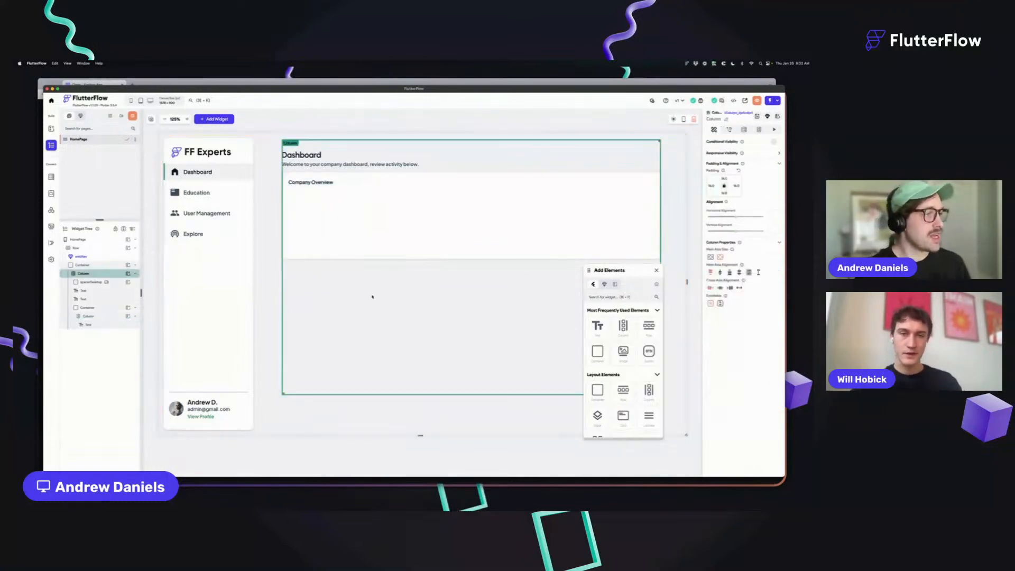
pyautogui.click(307, 147)
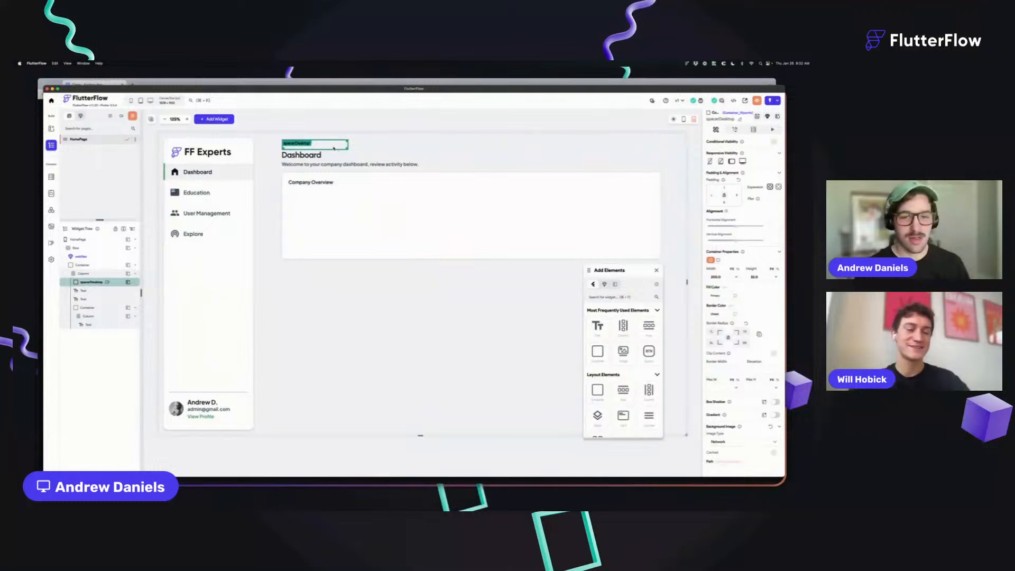
# Step: Style the Company Overview text as Title 3 and save the project
pyautogui.click(310, 182)
pyautogui.click(726, 280)
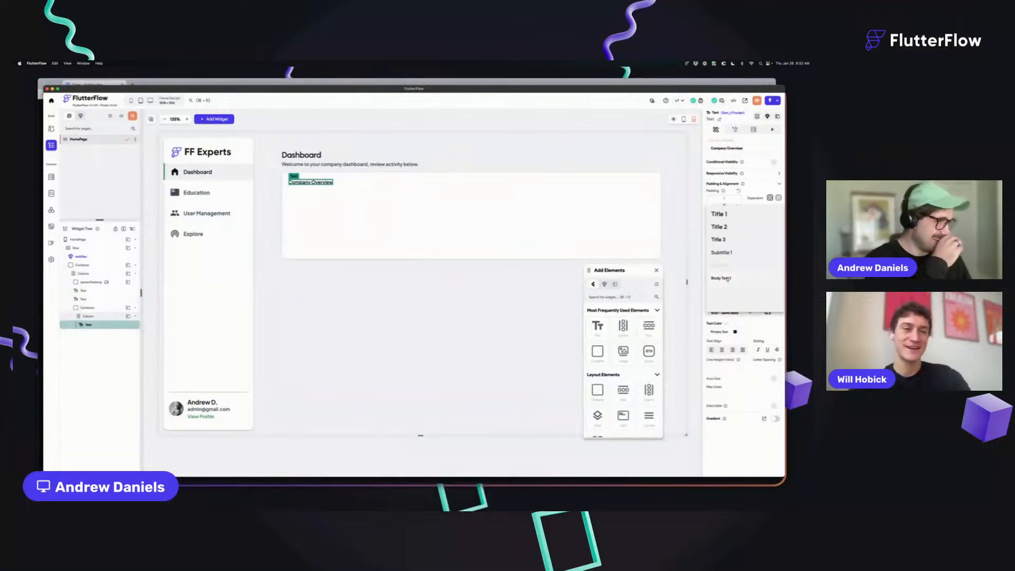
pyautogui.click(720, 239)
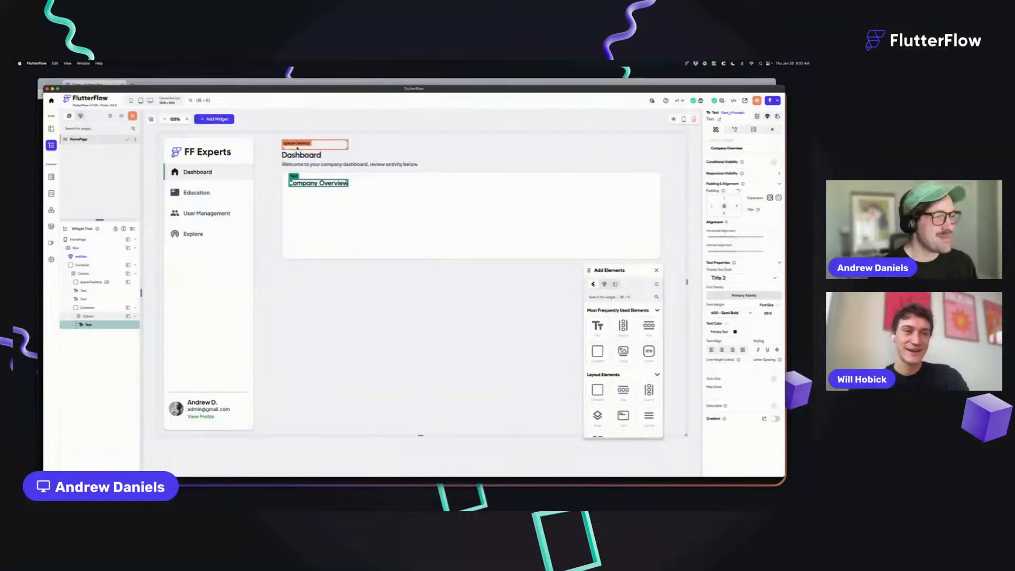
pyautogui.click(344, 148)
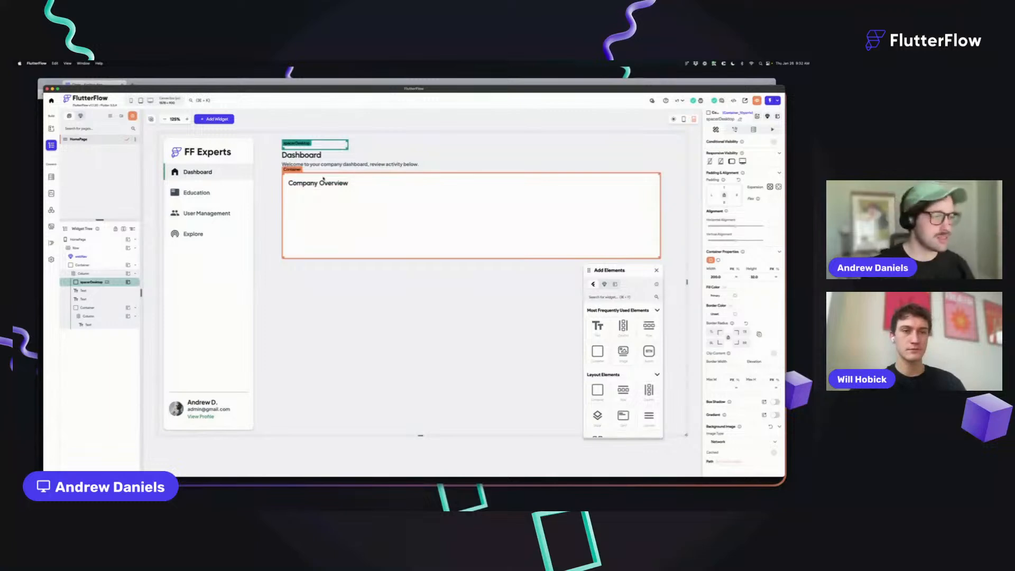
pyautogui.press('super+s')
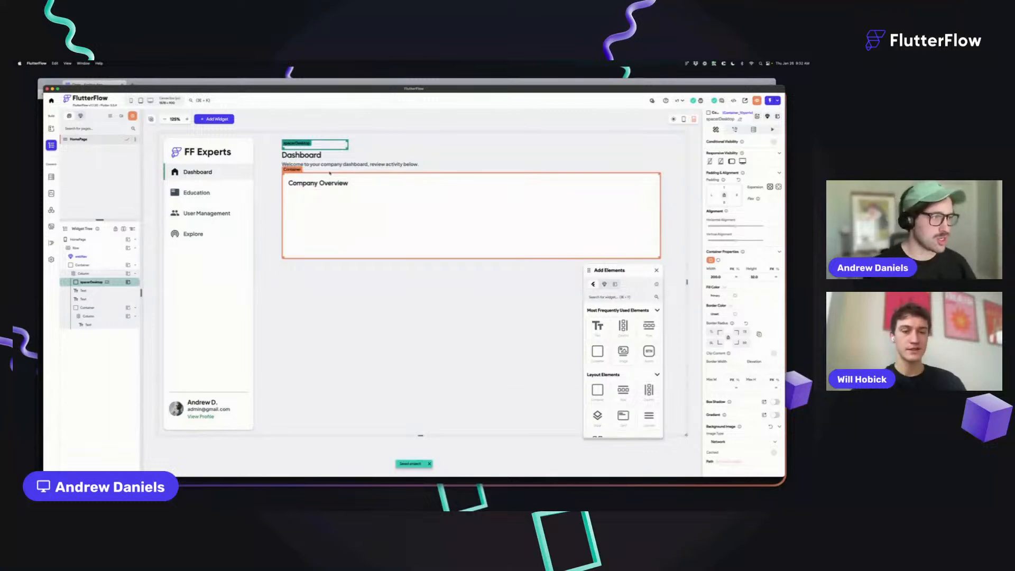
# Step: Copy the welcome text under the Dashboard heading and paste it below the Company Overview heading
pyautogui.click(324, 164)
pyautogui.press('super+c')
pyautogui.click(346, 195)
pyautogui.press('super+v')
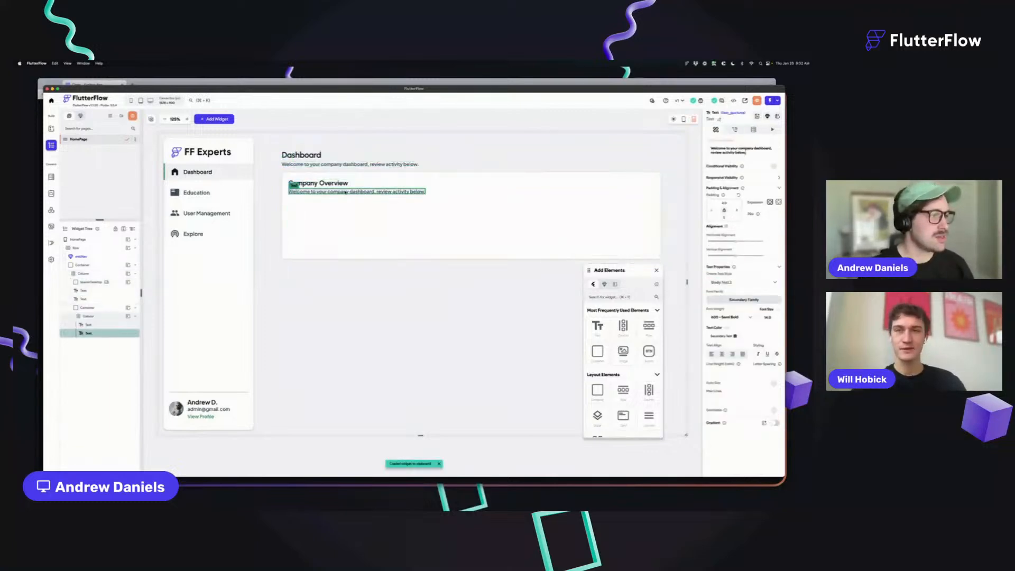
# Step: Change the pasted text to "Below is a summary of the activity of your company." and save the project
pyautogui.press('super+a')
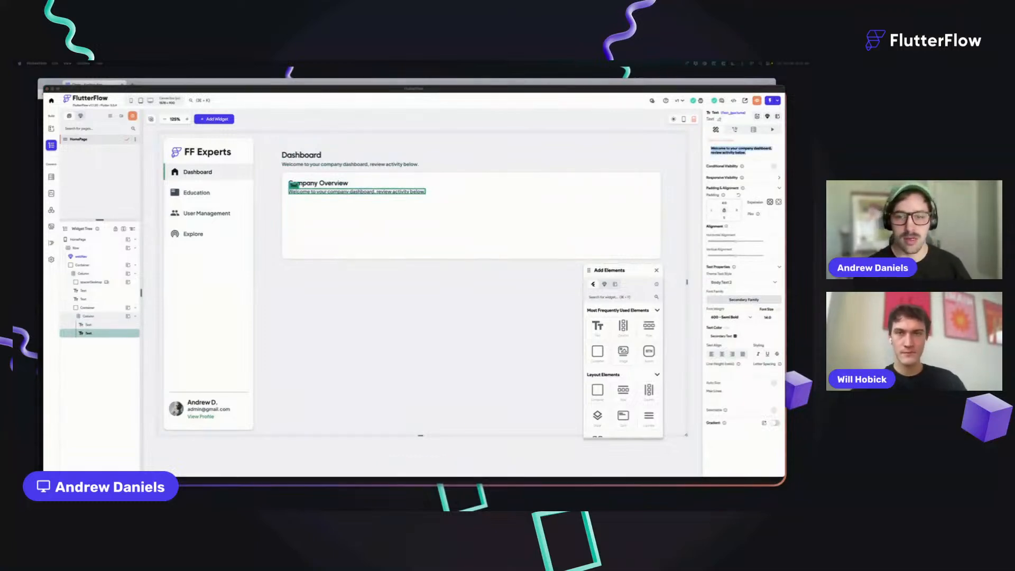
pyautogui.click(348, 189)
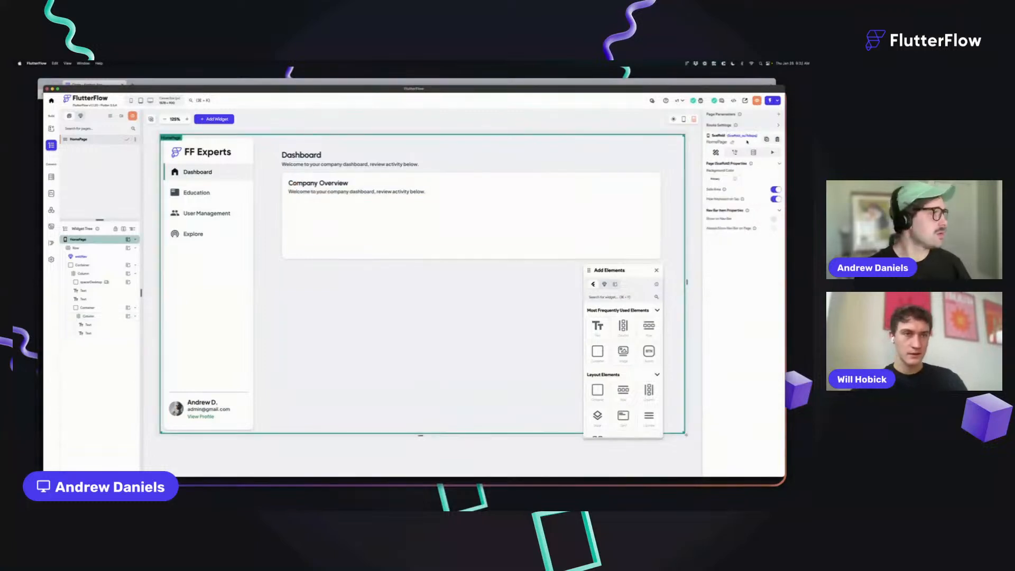
pyautogui.click(413, 194)
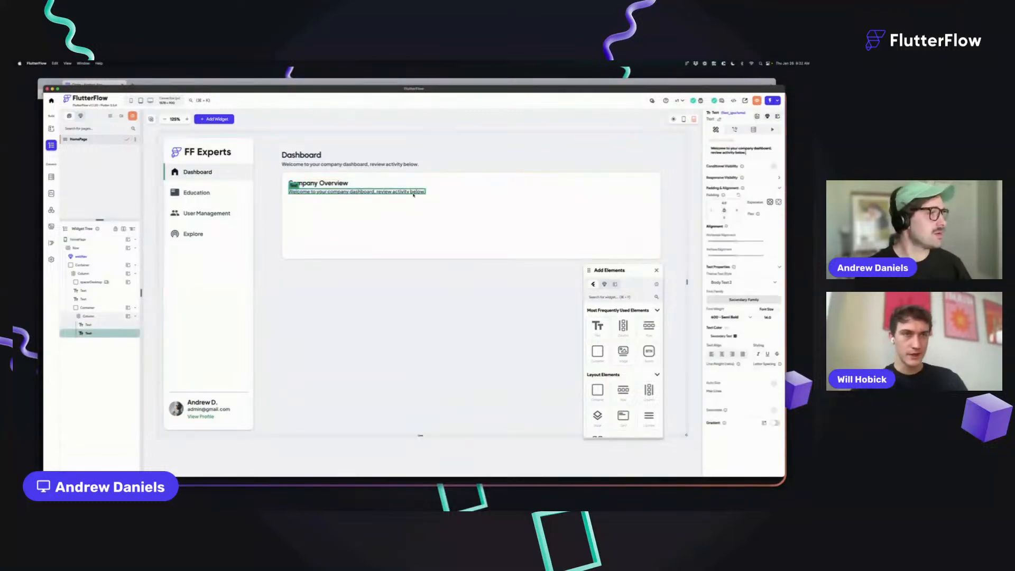
pyautogui.click(726, 151)
pyautogui.press('super+a')
pyautogui.press('super+v')
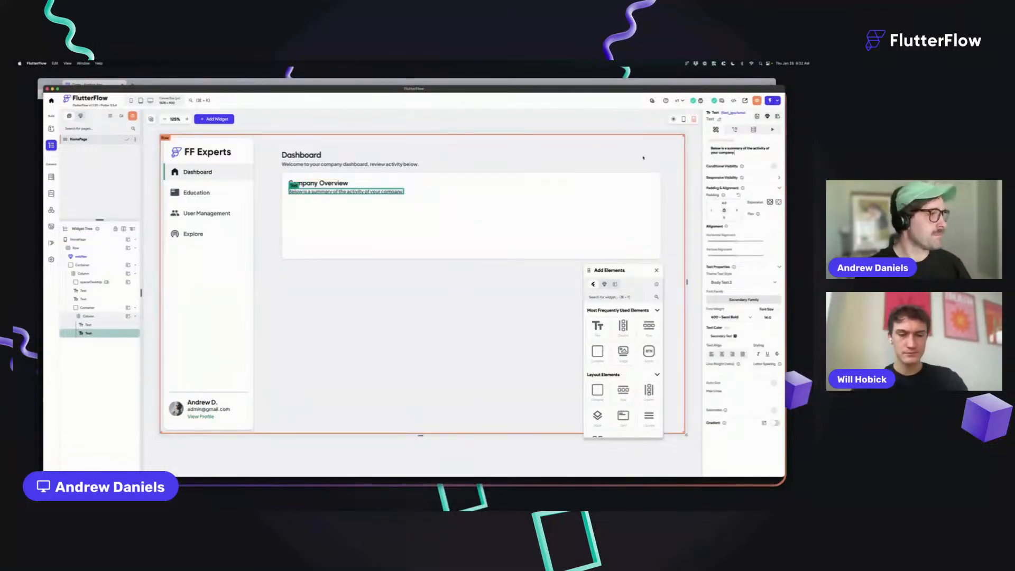
pyautogui.click(355, 281)
# Step: Add a row with 16 top padding below the summary text and place a container inside it
pyautogui.moveTo(648, 325); pyautogui.dragTo(370, 206)
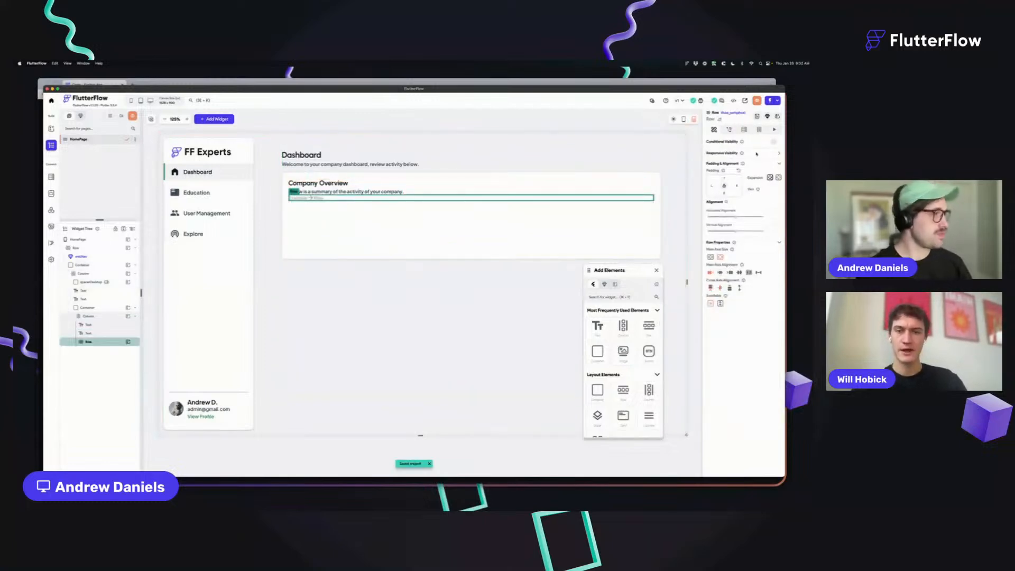
pyautogui.write('16')
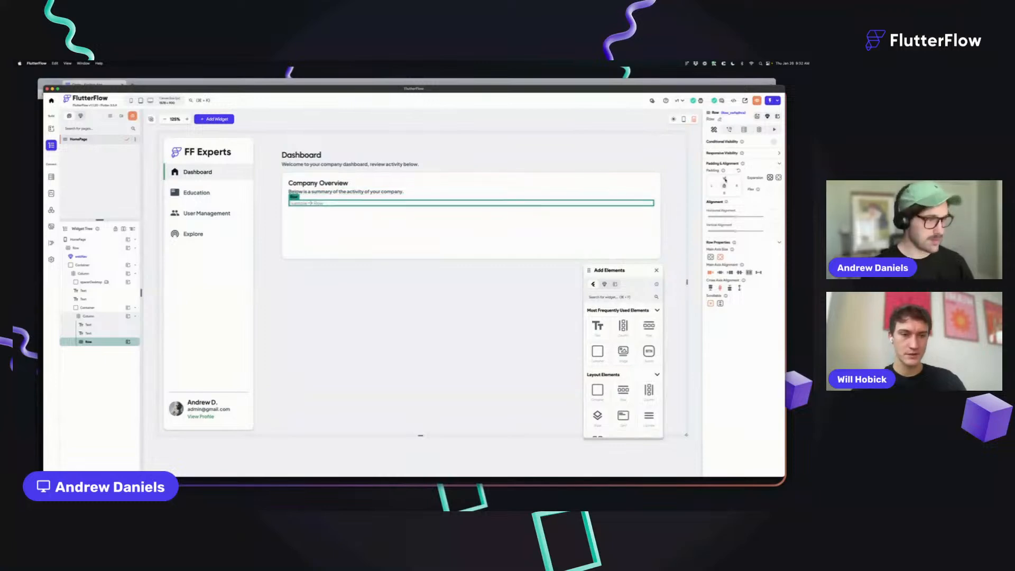
pyautogui.moveTo(597, 358); pyautogui.dragTo(333, 215)
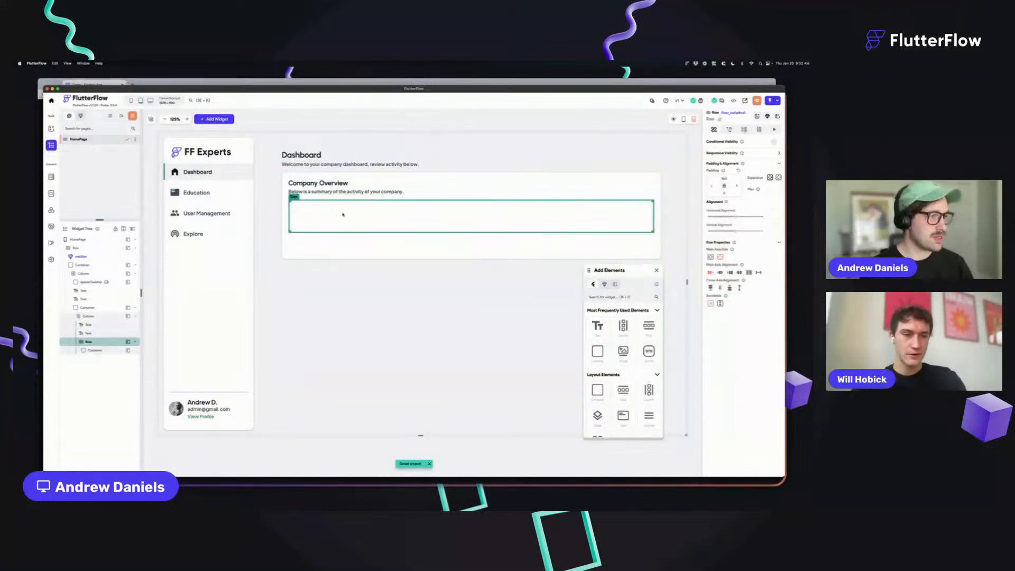
pyautogui.click(736, 290)
pyautogui.press('Escape')
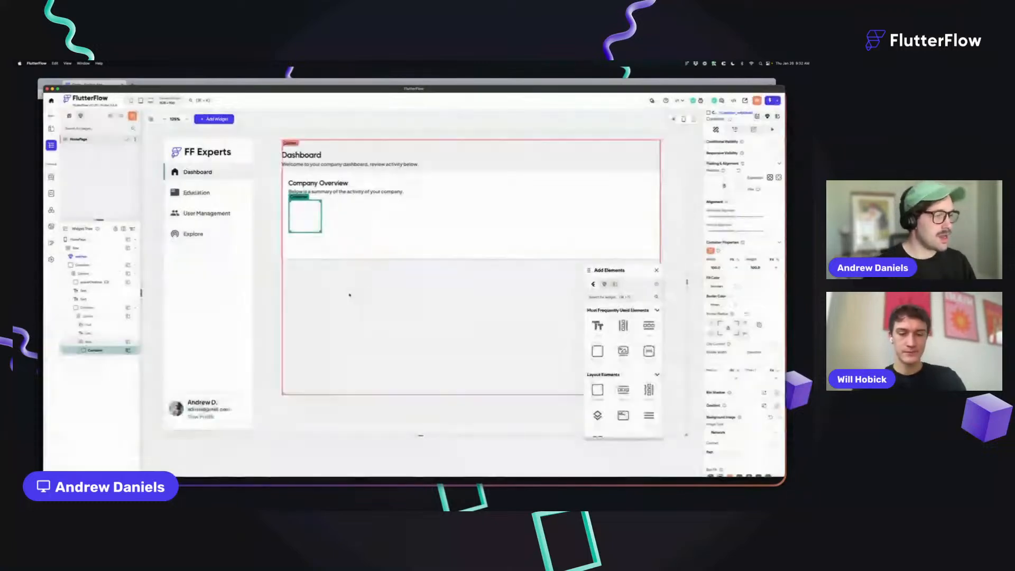
# Step: Set the border colour of the container in the row to lineColor
pyautogui.click(736, 306)
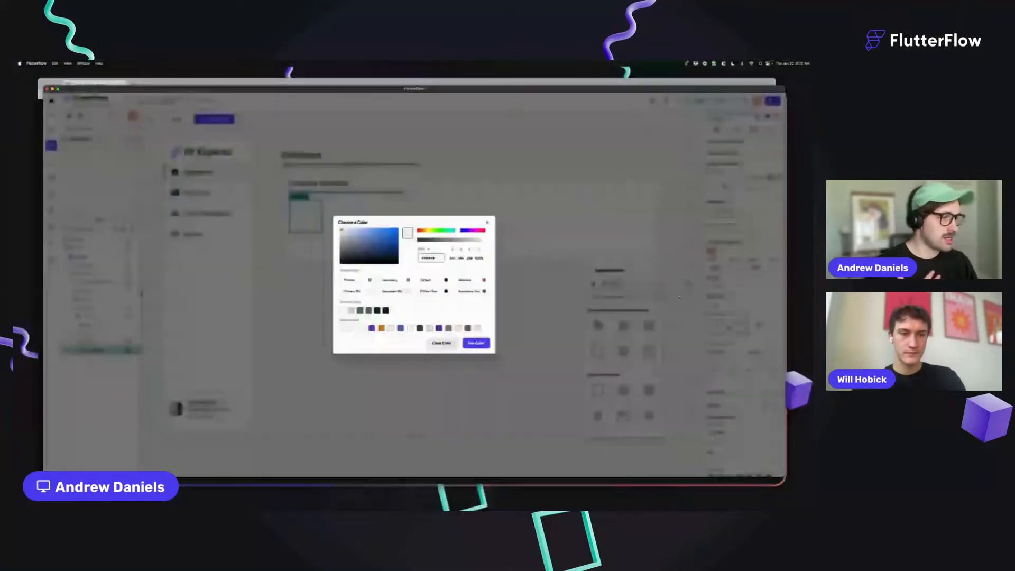
pyautogui.click(352, 311)
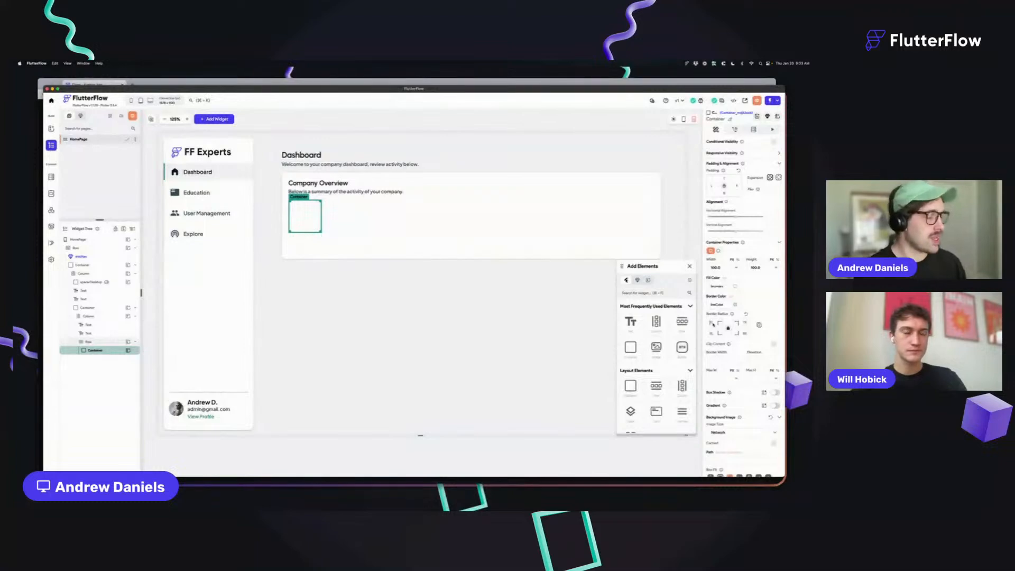
pyautogui.click(292, 259)
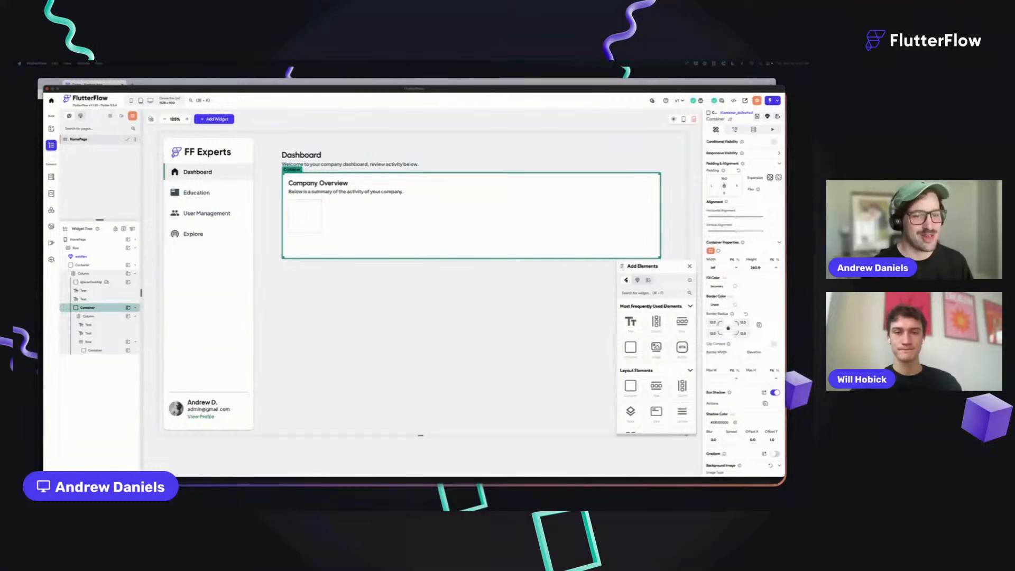
# Step: Save the project and resize the small container in the row to 220 wide and 160 high
pyautogui.click(310, 219)
pyautogui.click(310, 221)
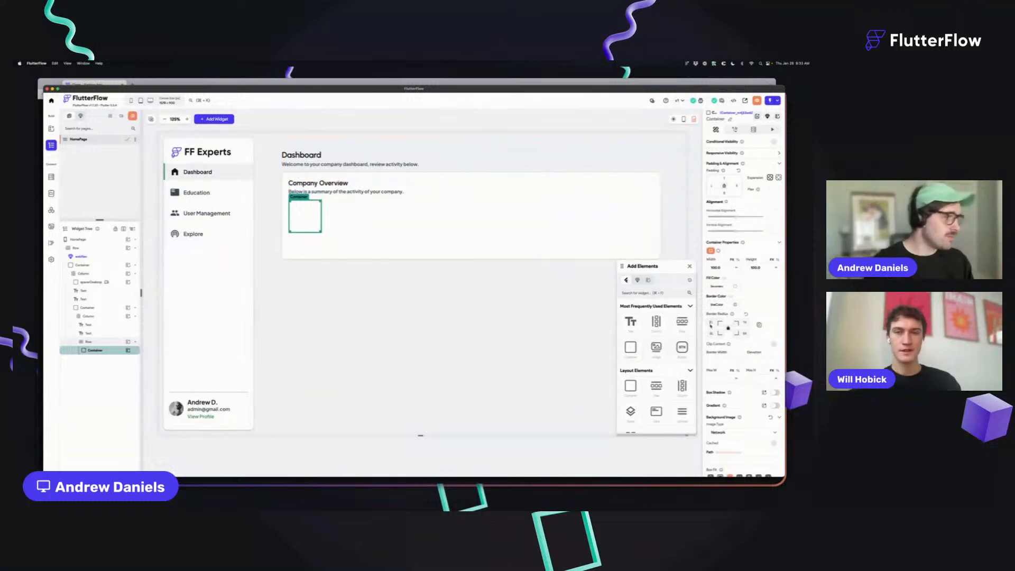
pyautogui.press('super+s')
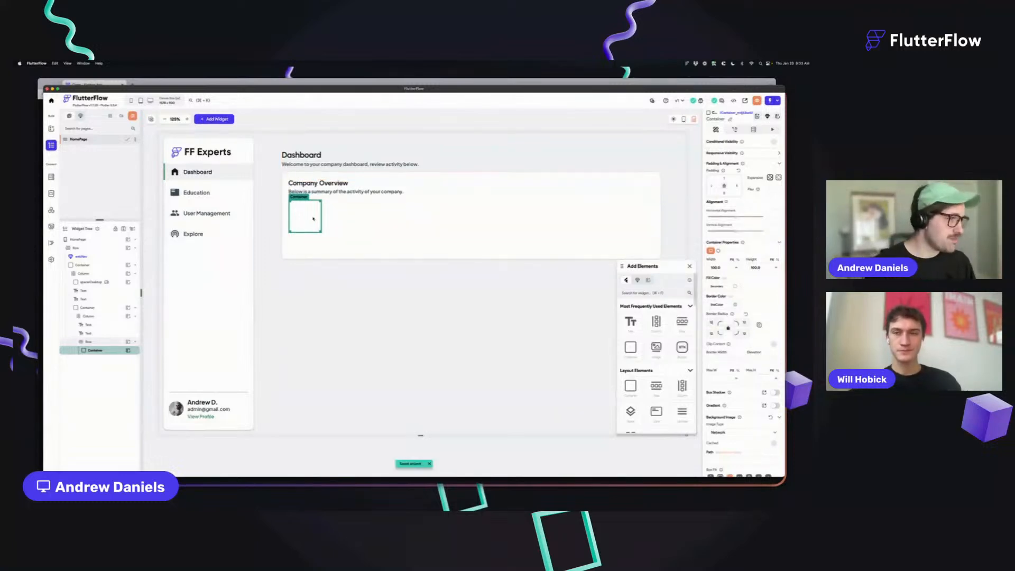
pyautogui.moveTo(764, 267); pyautogui.dragTo(744, 268)
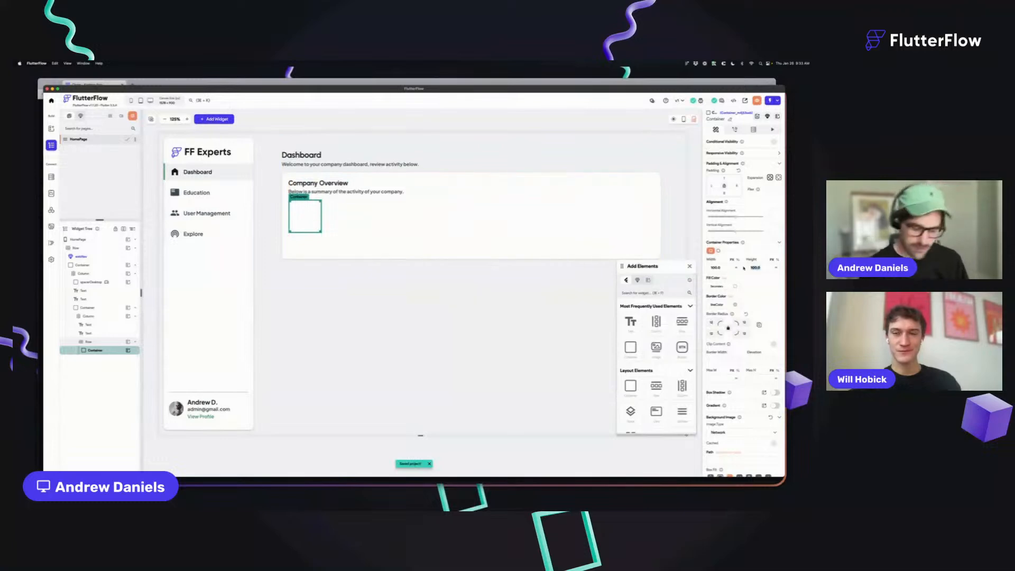
pyautogui.write('160')
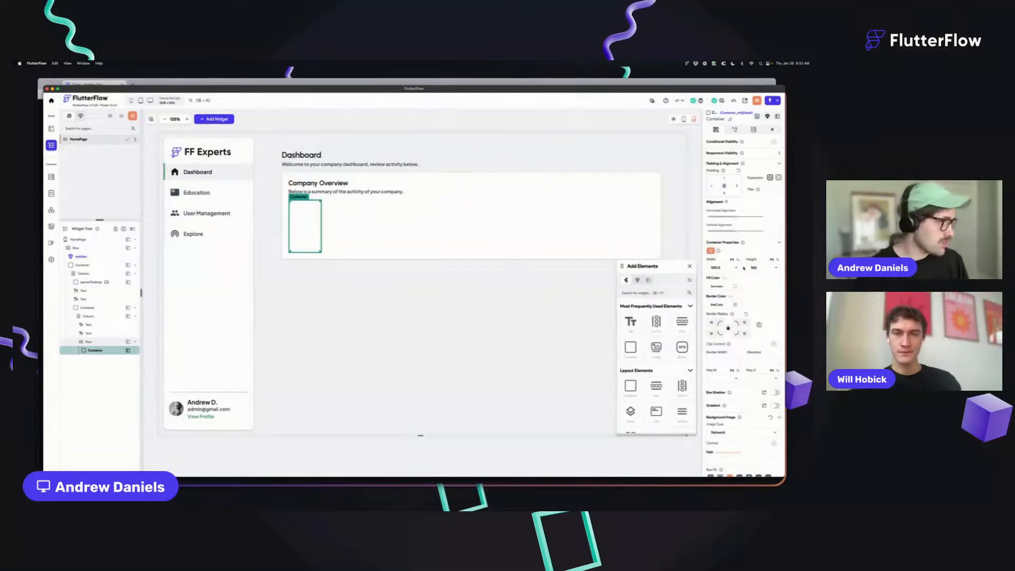
pyautogui.write('270')
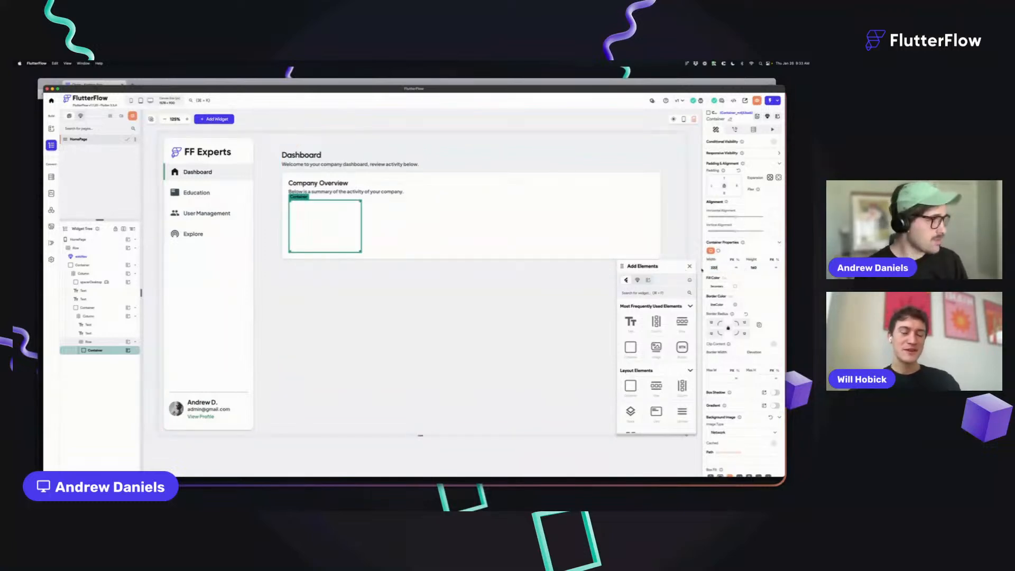
# Step: Add a column inside the small container, aligning its children to the start and giving it 12 padding
pyautogui.click(607, 331)
pyautogui.moveTo(656, 322); pyautogui.dragTo(325, 225)
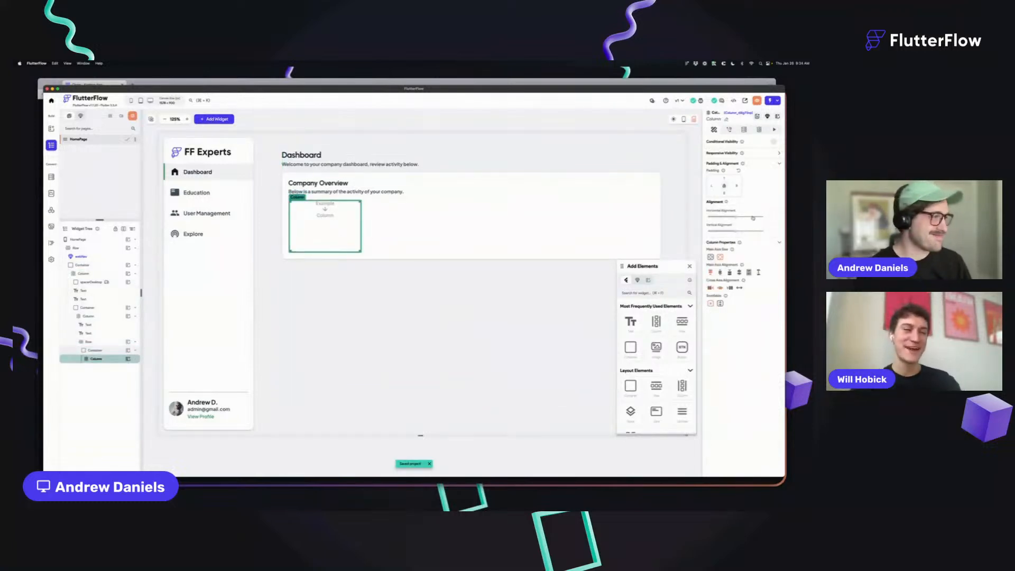
pyautogui.click(710, 287)
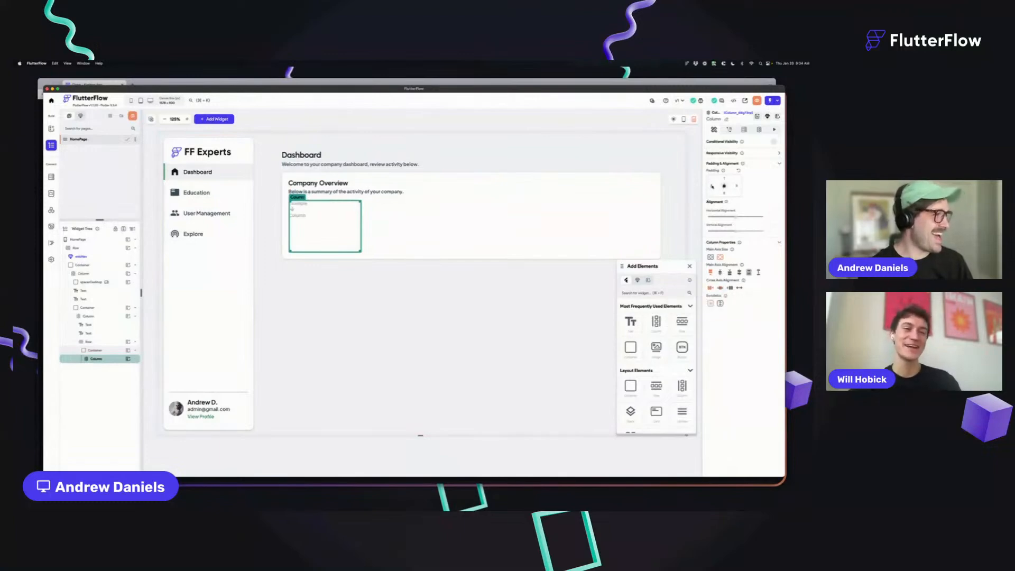
pyautogui.click(712, 187)
pyautogui.write('12')
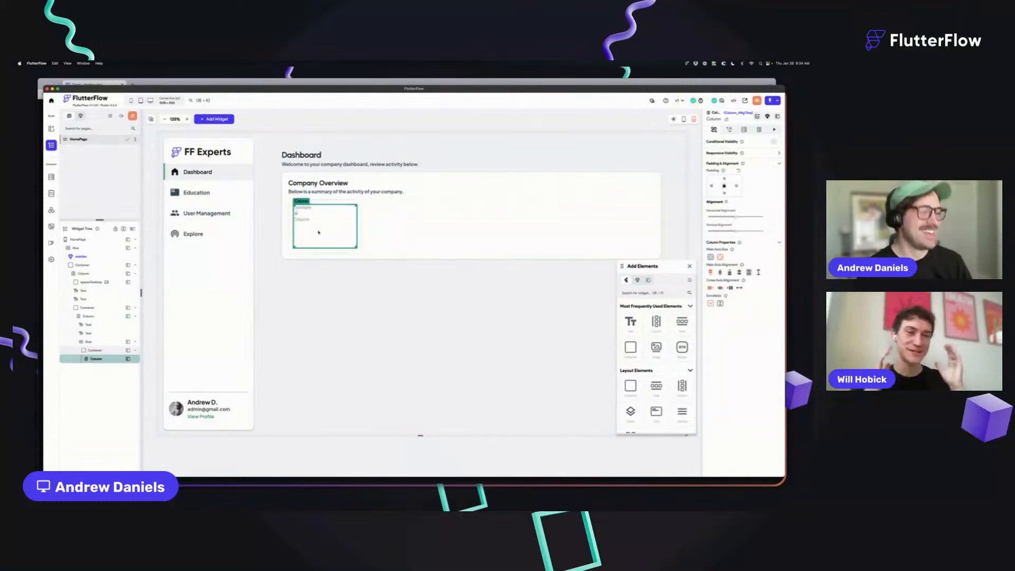
# Step: Place two text widgets in the small container's column and centre them vertically
pyautogui.click(360, 340)
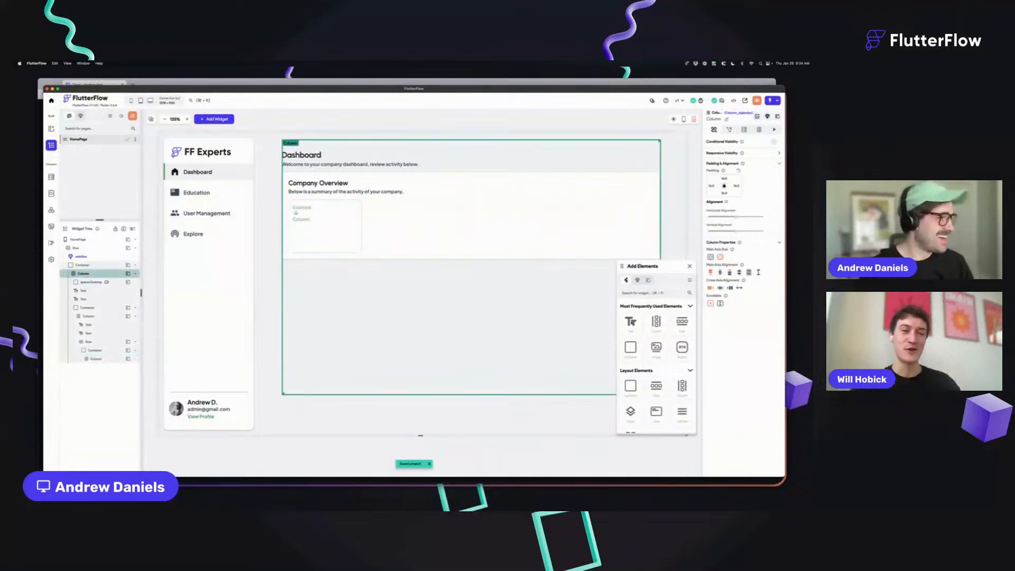
pyautogui.moveTo(304, 224); pyautogui.dragTo(303, 221)
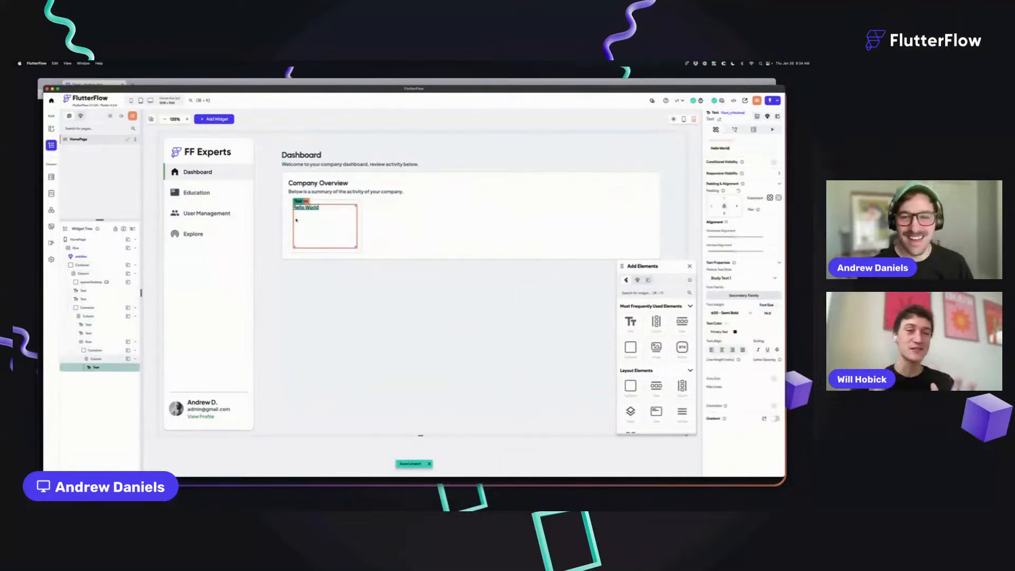
pyautogui.click(323, 229)
pyautogui.moveTo(630, 322); pyautogui.dragTo(294, 244)
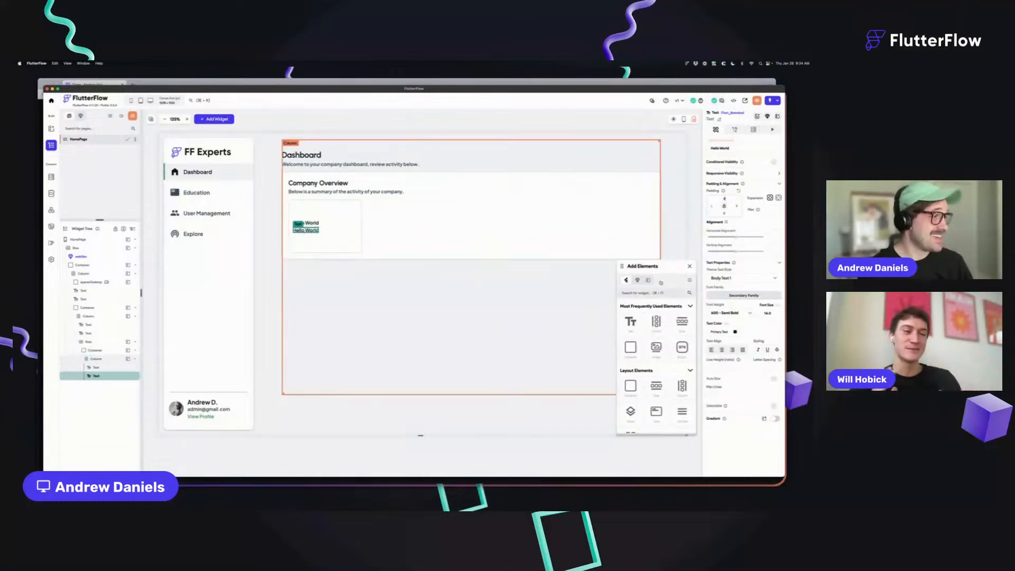
pyautogui.click(690, 266)
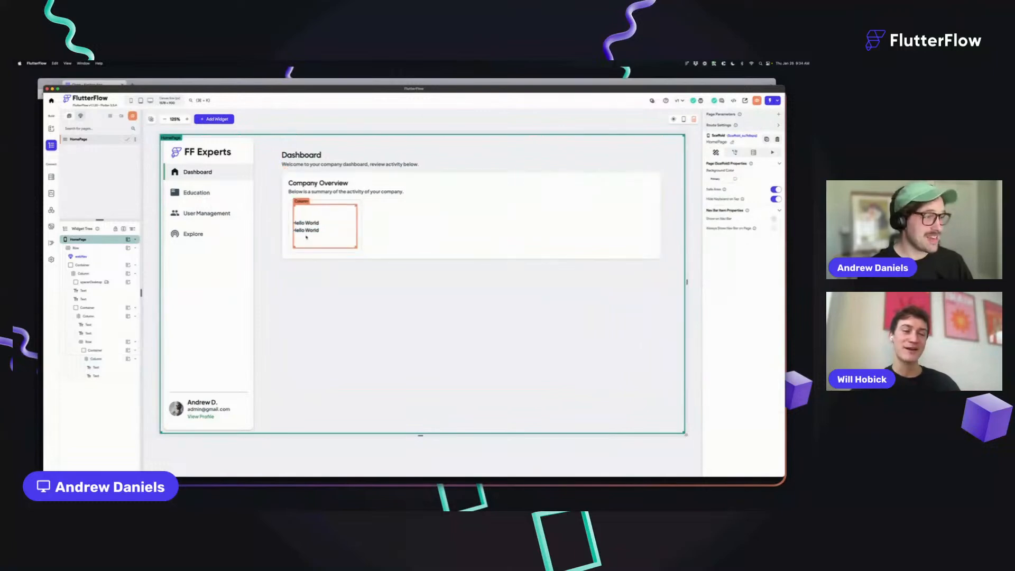
# Step: Give the lower text the Body Text 2 style with 4 top padding and save the project
pyautogui.click(743, 277)
pyautogui.click(732, 310)
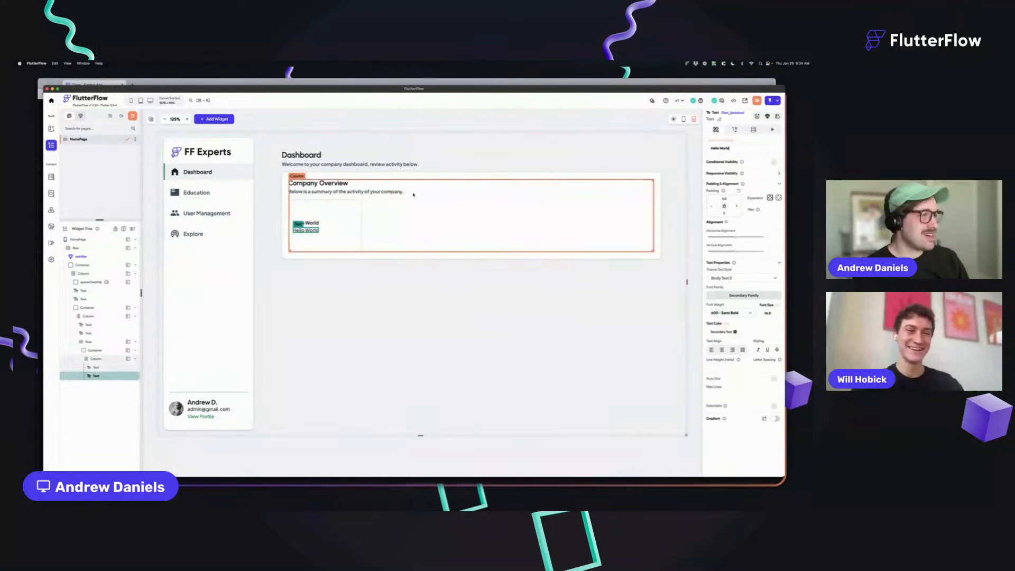
pyautogui.press('super+s')
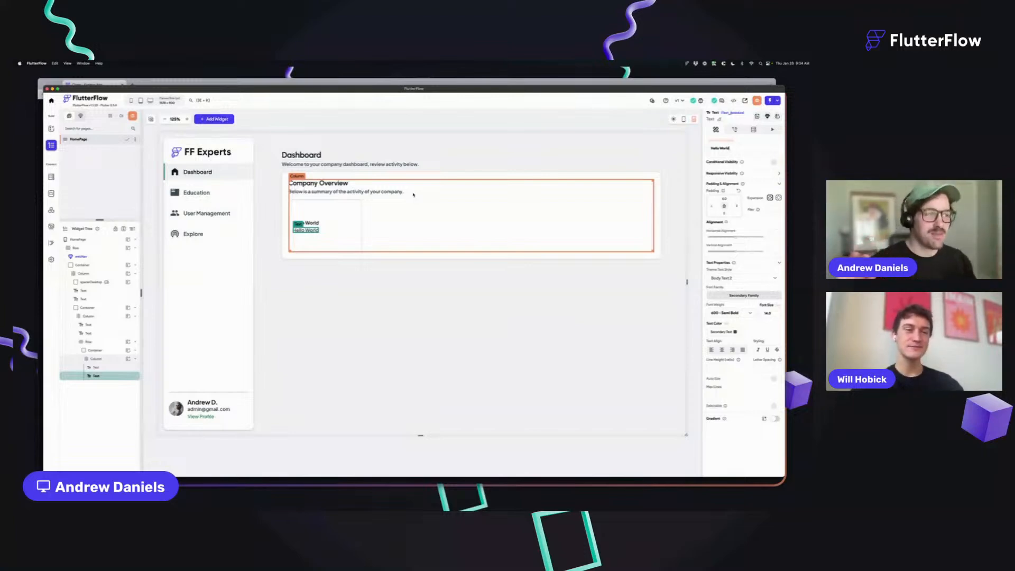
# Step: Style the upper text as Title 1 at size 36 and change its wording to "32k"
pyautogui.click(305, 222)
pyautogui.click(728, 279)
pyautogui.click(728, 216)
pyautogui.press('super+a')
pyautogui.write('36')
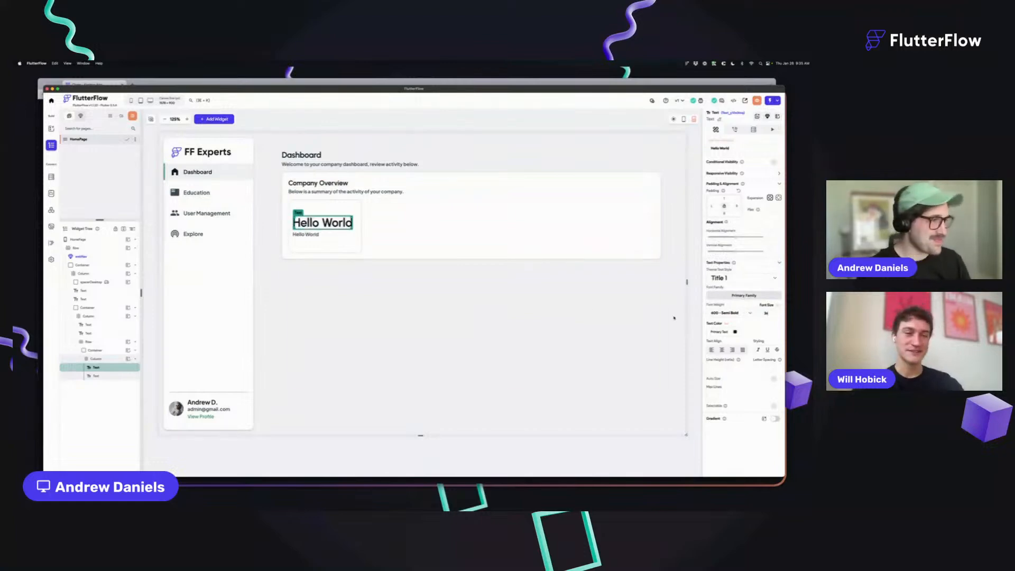
pyautogui.press('super+a')
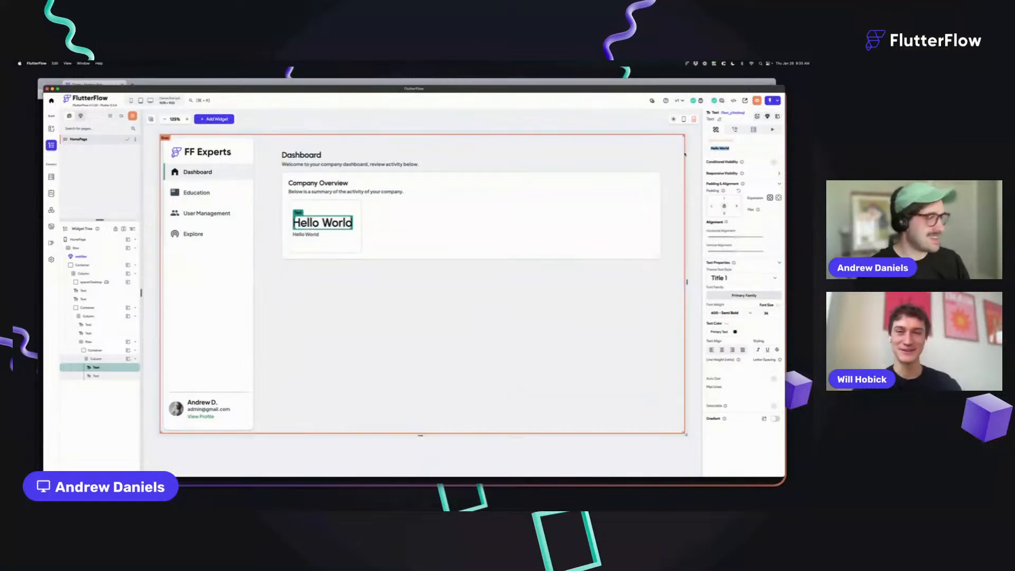
pyautogui.write('32k')
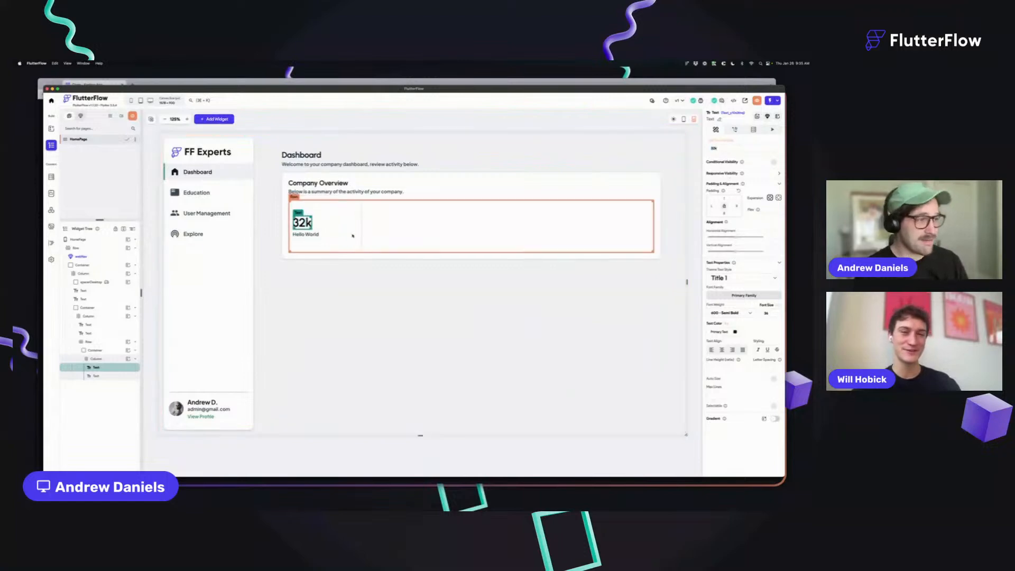
# Step: Increase the lower text's top padding and change its wording to "Education"
pyautogui.click(307, 234)
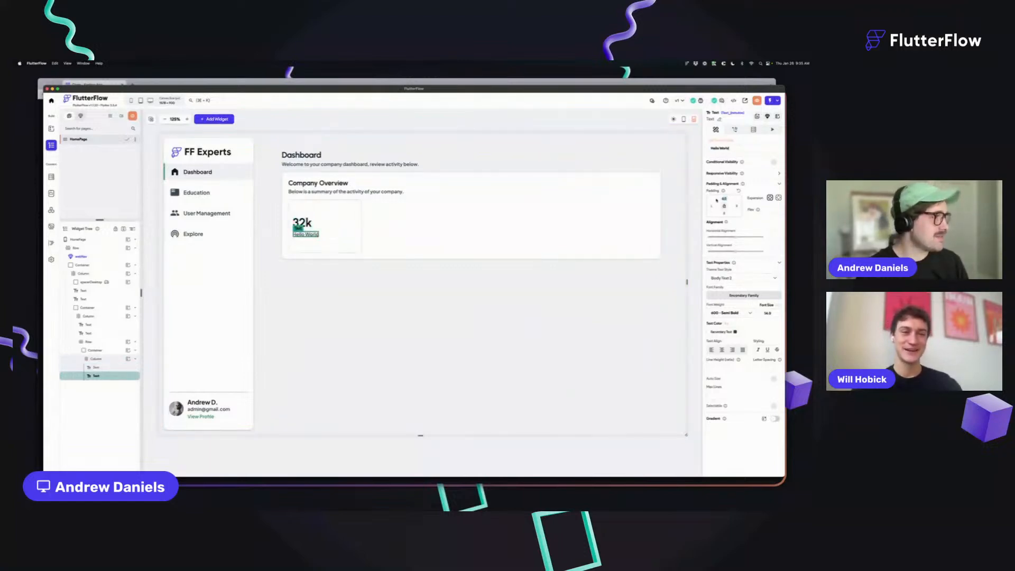
pyautogui.click(729, 149)
pyautogui.press('super+a')
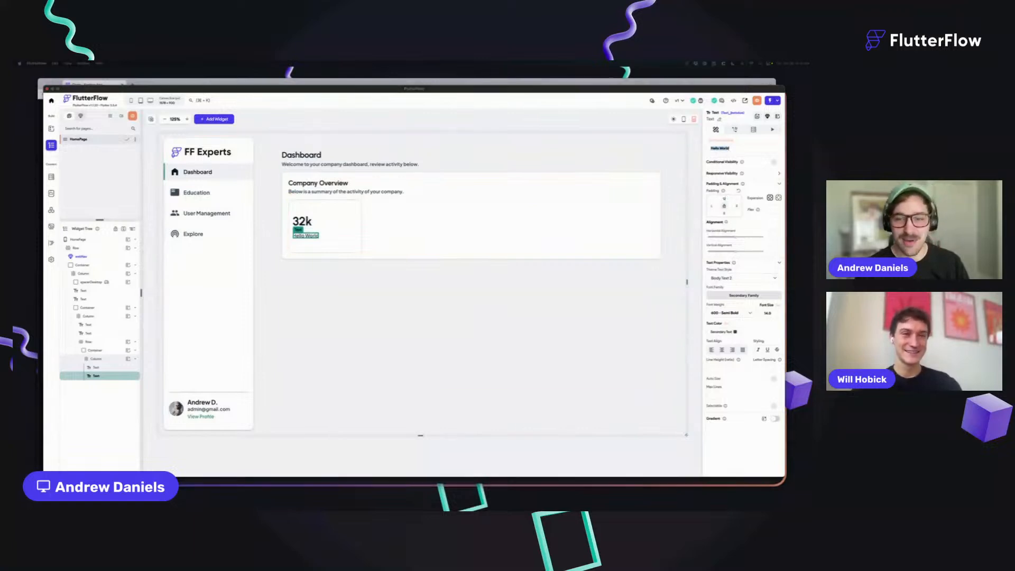
pyautogui.click(732, 151)
pyautogui.press('super+a')
pyautogui.write('Education')
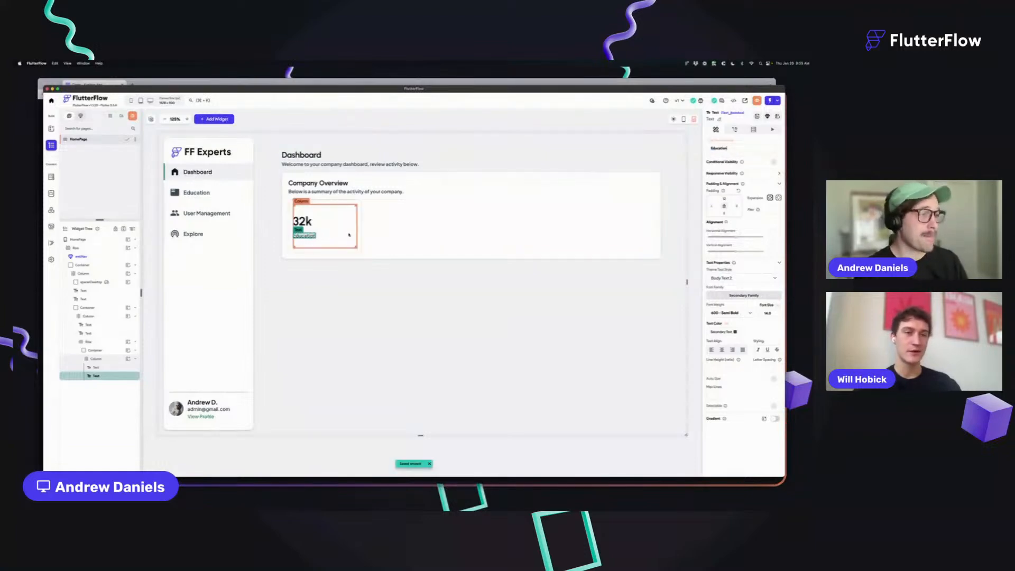
# Step: Set the font size of the "32k" text to 50
pyautogui.click(302, 221)
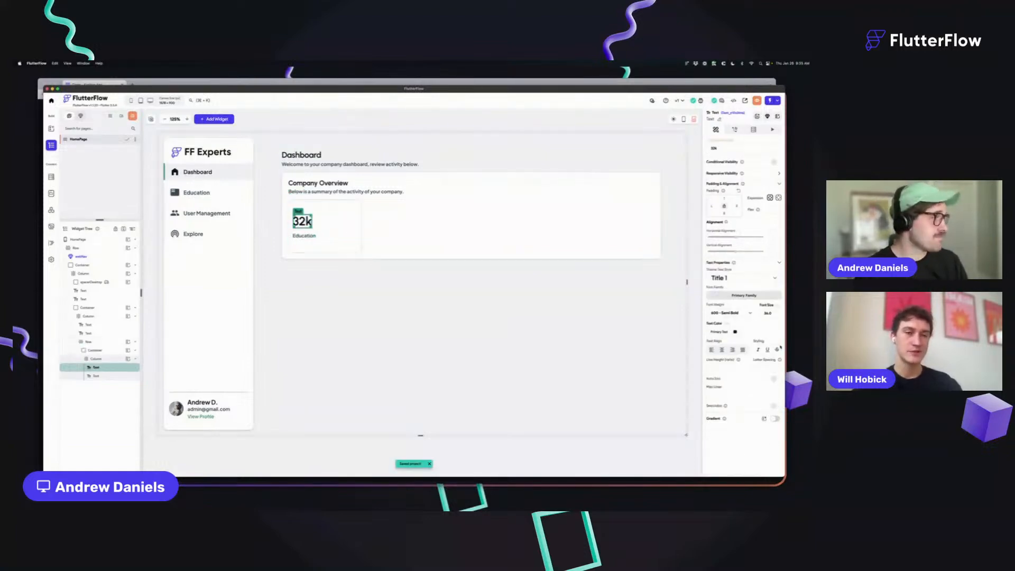
pyautogui.doubleClick(768, 315)
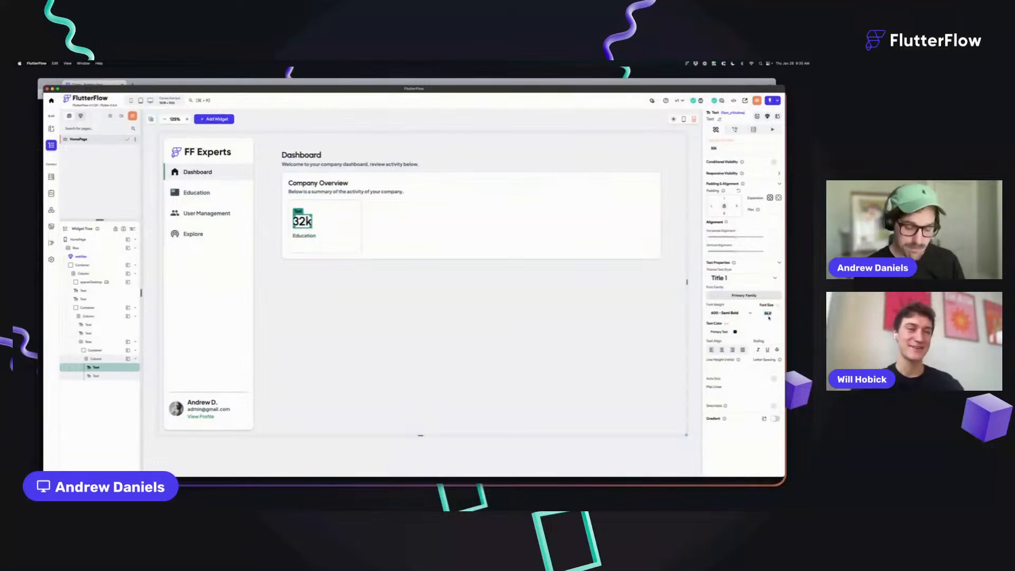
pyautogui.write('50')
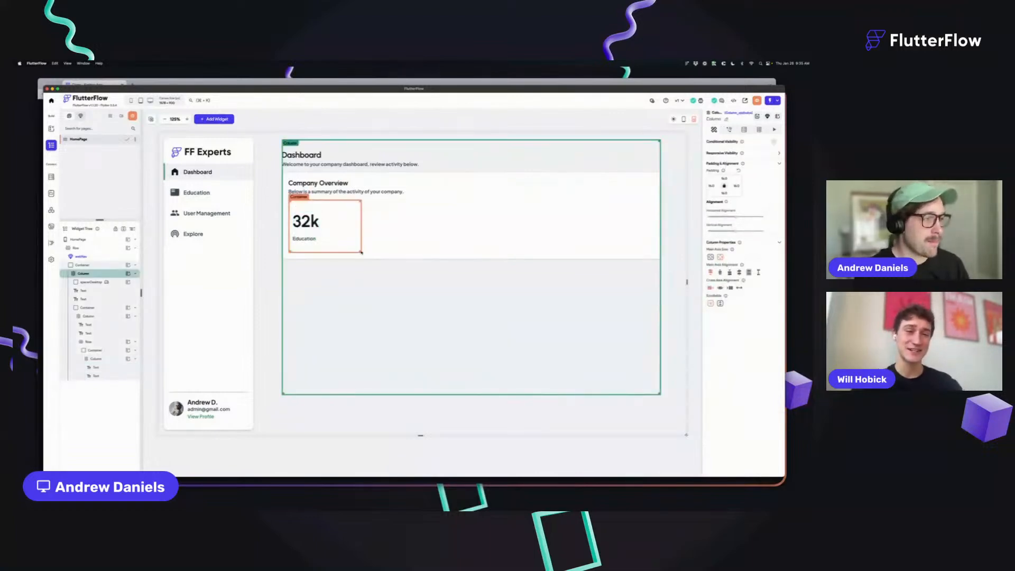
# Step: Reduce the Company Overview card's height to 230 and clear the fixed height of the 32k container
pyautogui.click(361, 251)
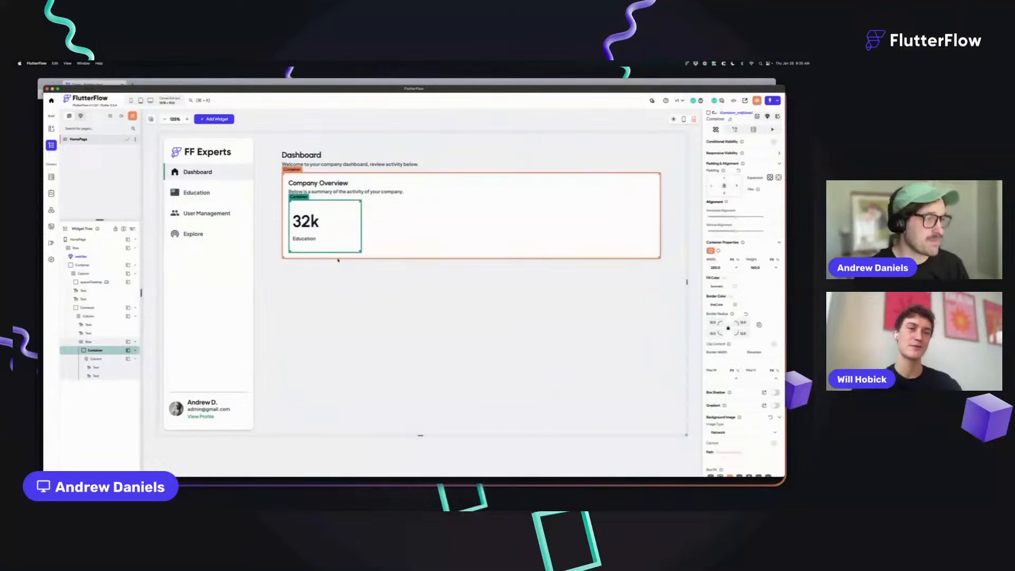
pyautogui.click(380, 249)
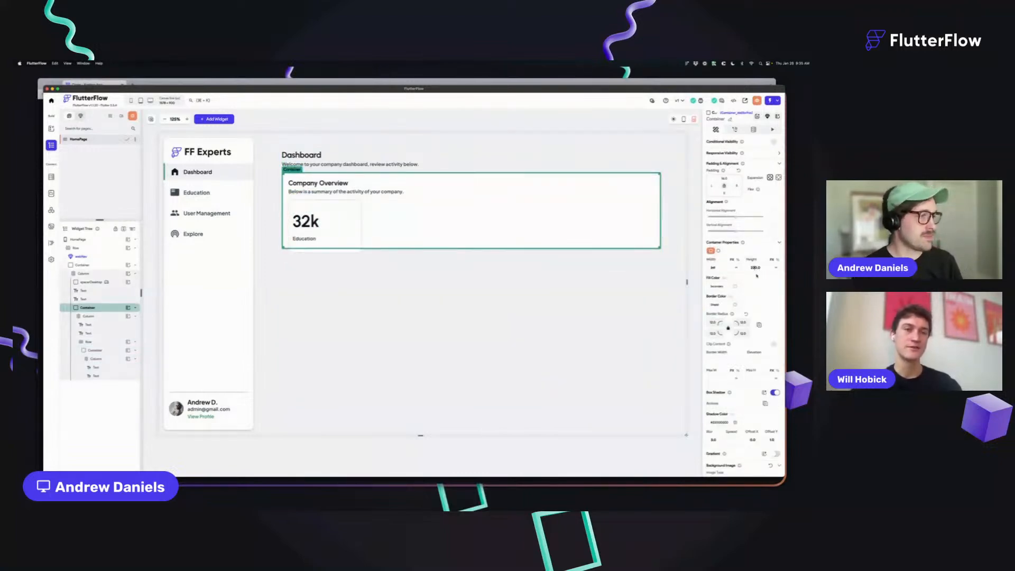
pyautogui.click(344, 204)
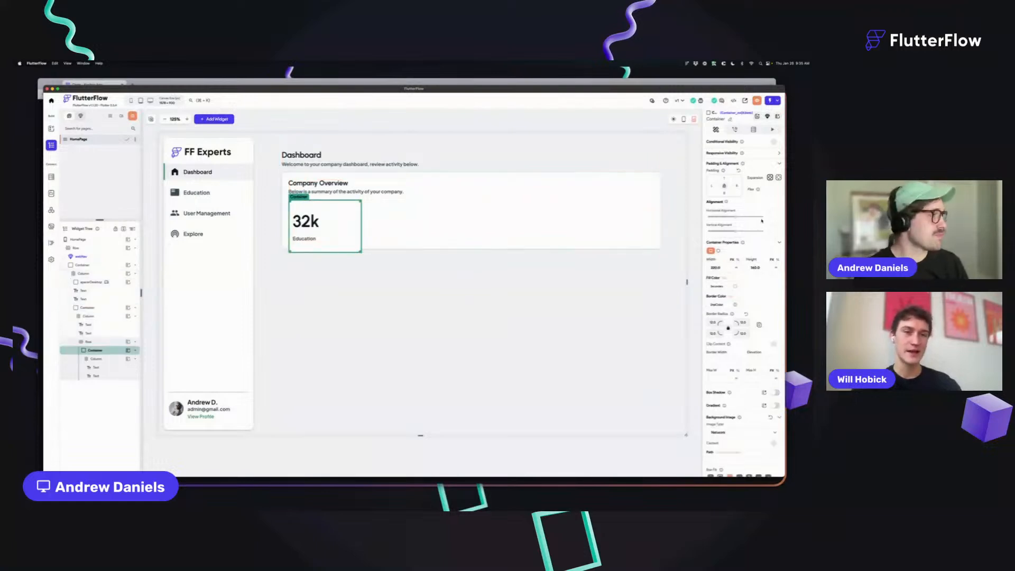
pyautogui.doubleClick(757, 267)
pyautogui.press('BackSpace')
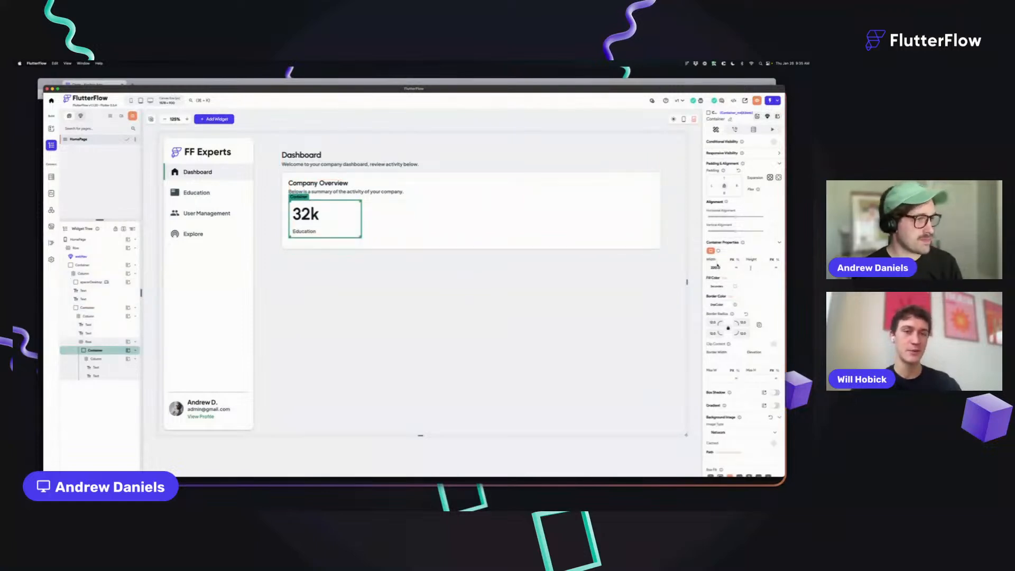
# Step: Set the Company Overview card's height to 220 and save the project
pyautogui.click(285, 246)
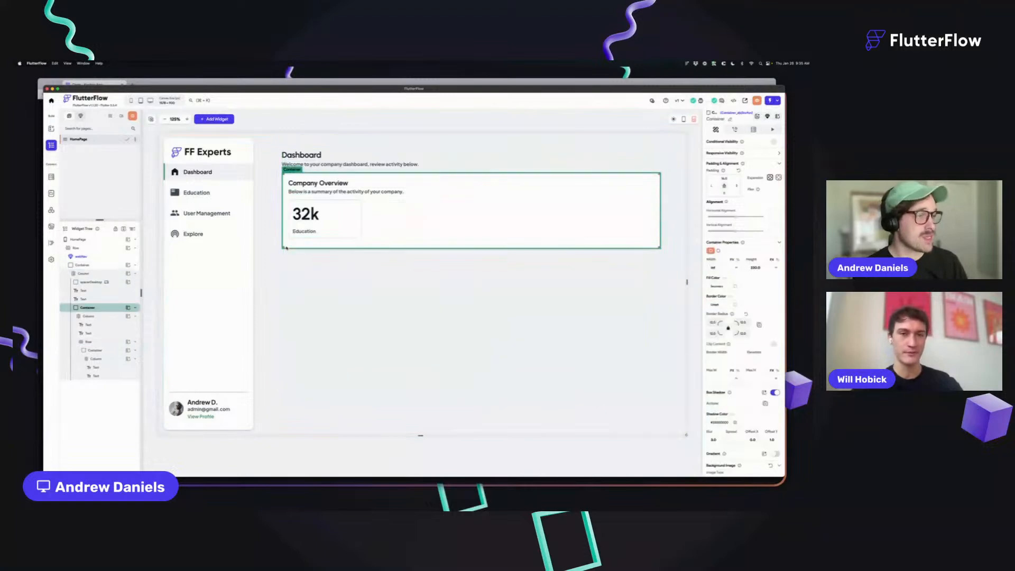
pyautogui.hotkey('shift', 'Down')
pyautogui.hotkey('shift', 'Down')
pyautogui.press('super+s')
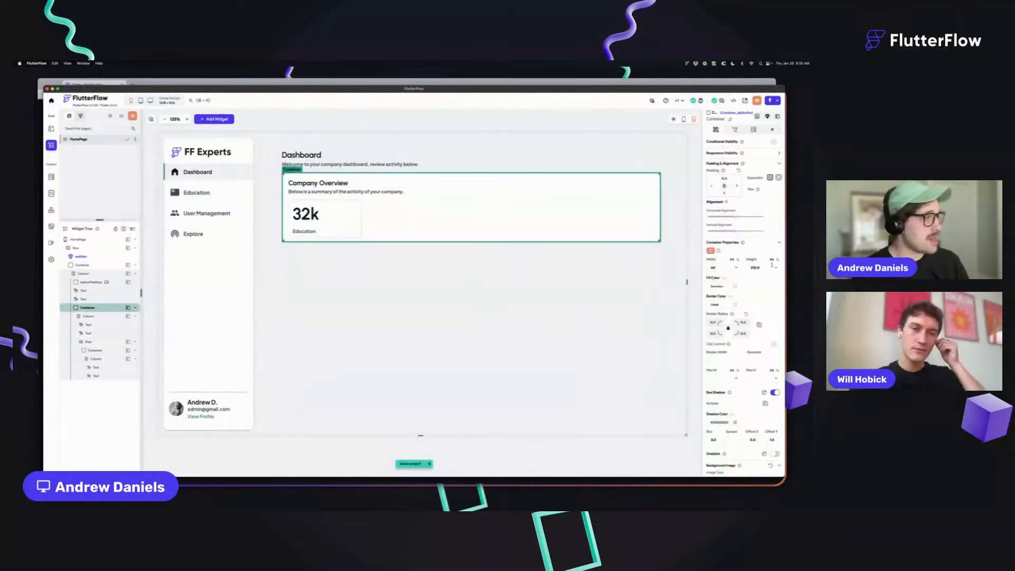
pyautogui.hotkey('shift', 'Up')
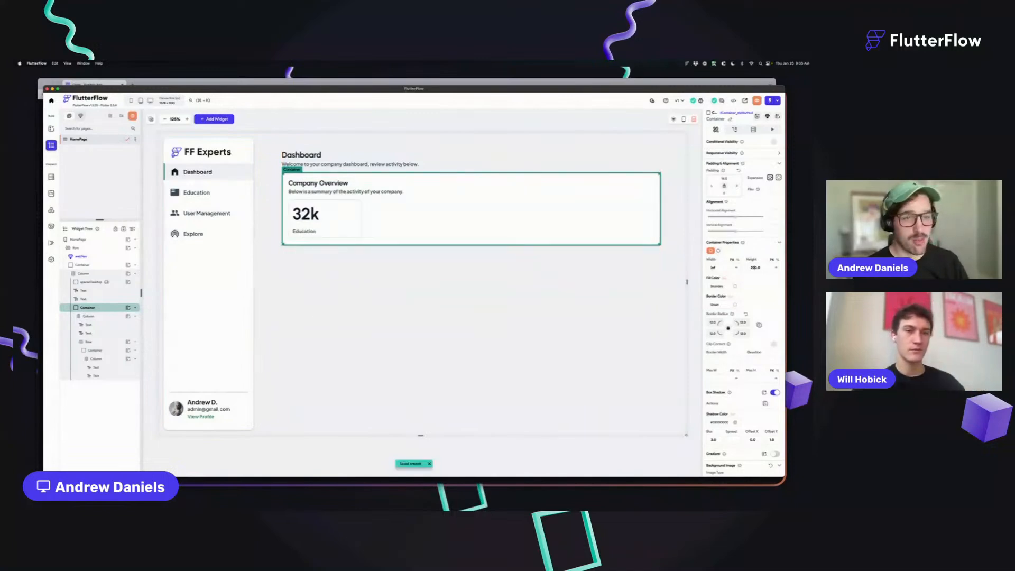
pyautogui.press('super+Tab')
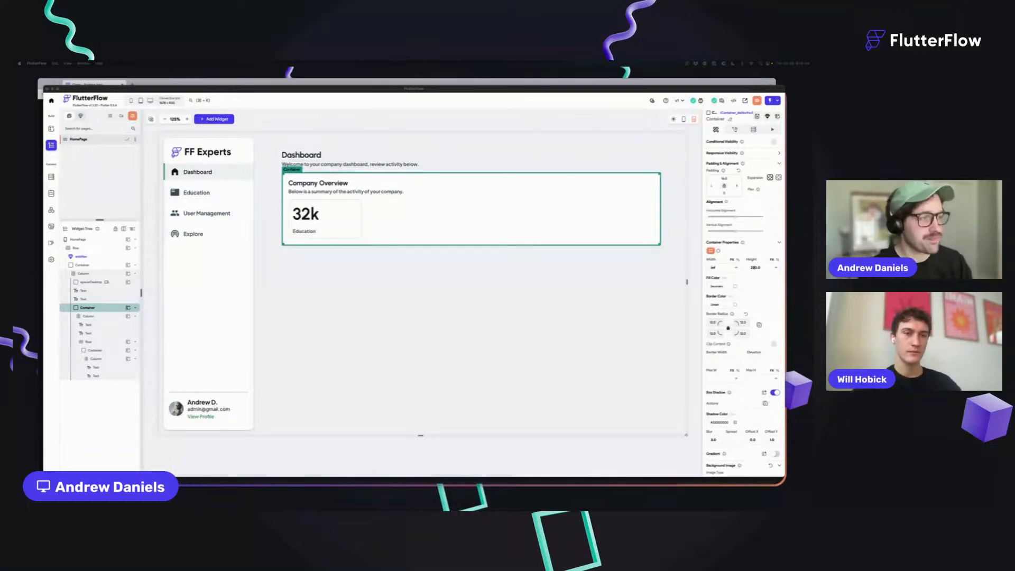
pyautogui.click(360, 206)
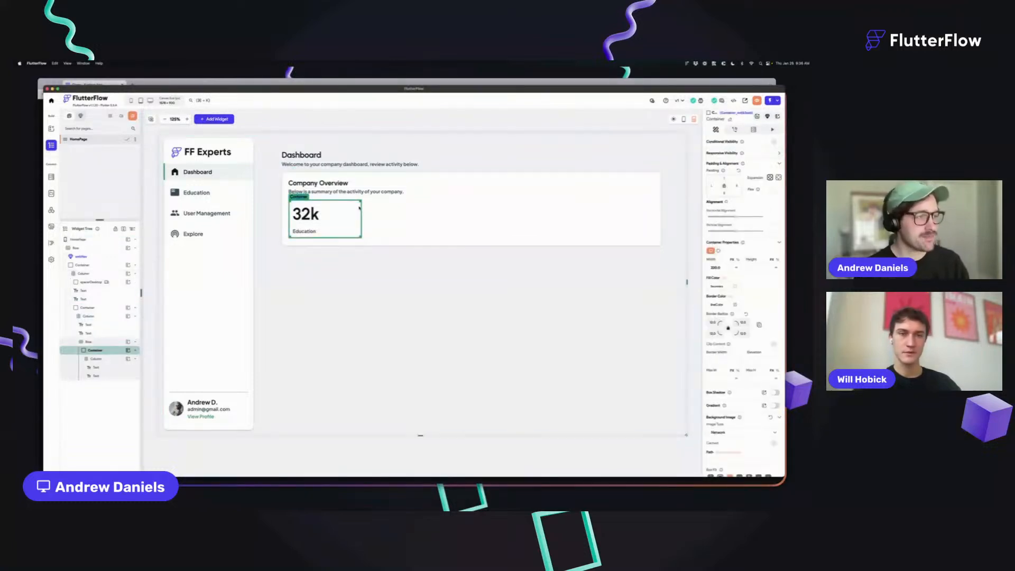
pyautogui.press('super+d')
pyautogui.press('super+d')
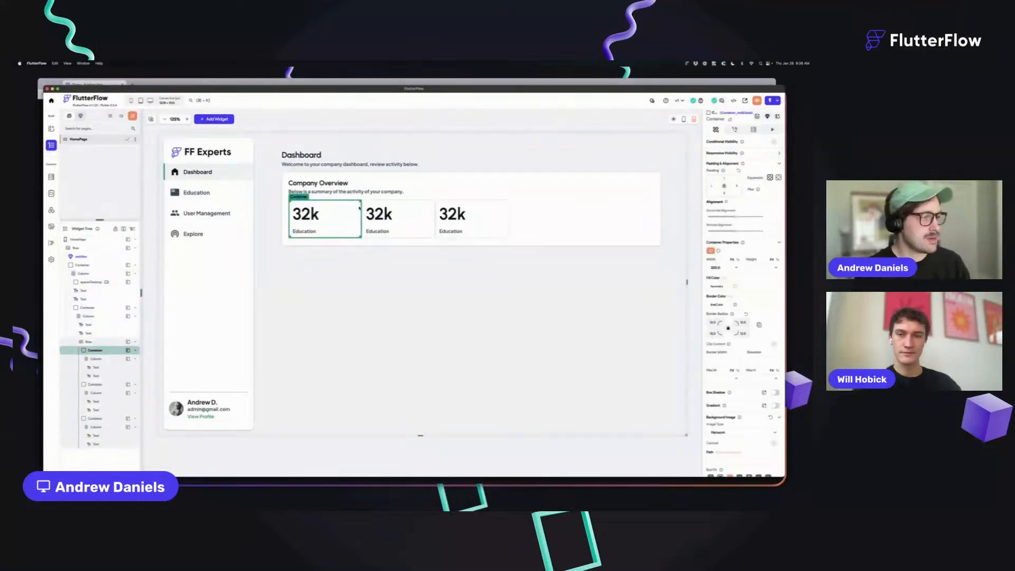
pyautogui.press('super+z')
pyautogui.press('super+z')
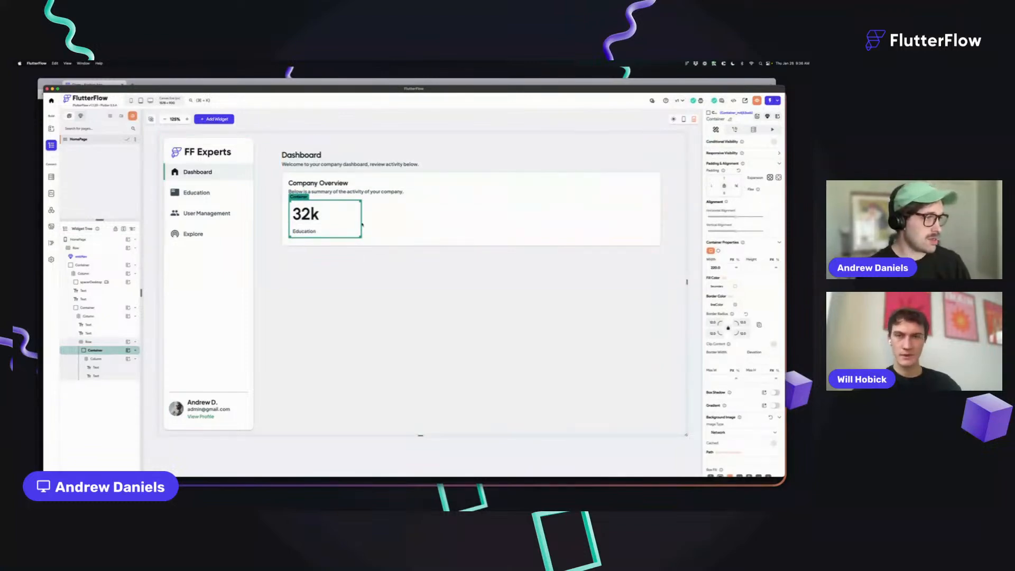
# Step: Duplicate the 32k Education container three times to make a row of four spaced stat boxes
pyautogui.press('super+d')
pyautogui.press('super+d')
pyautogui.press('super+d')
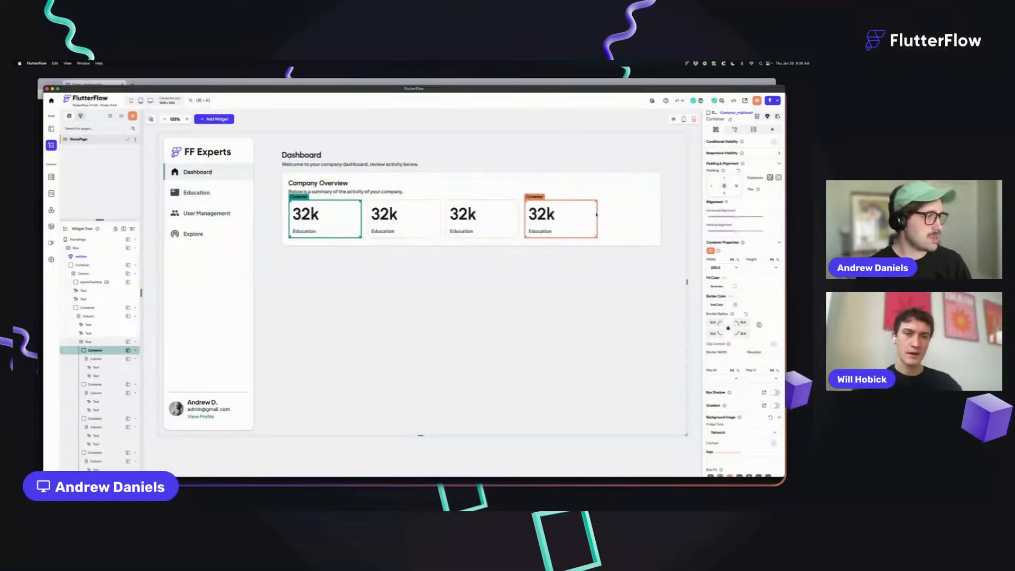
# Step: Duplicate the 32k Education container to make a fifth stat box and set all five boxes to expanded so they share the row's width
pyautogui.press('super+d')
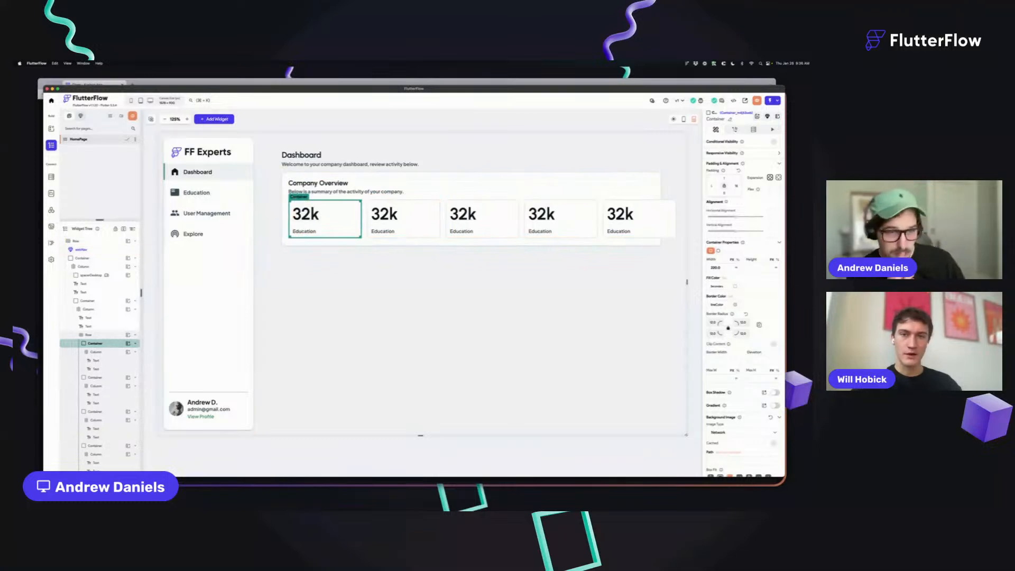
pyautogui.click(597, 187)
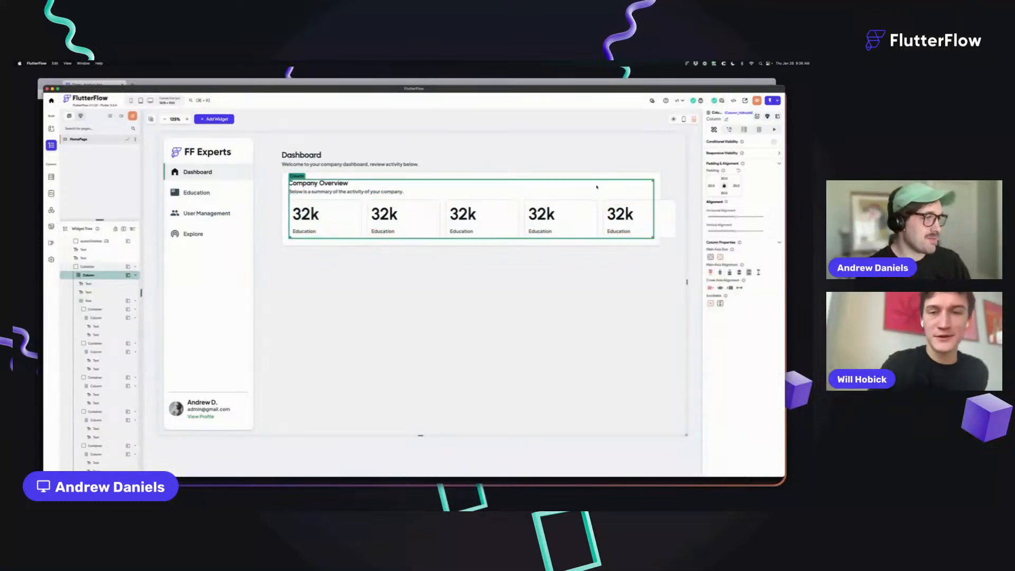
pyautogui.click(358, 226)
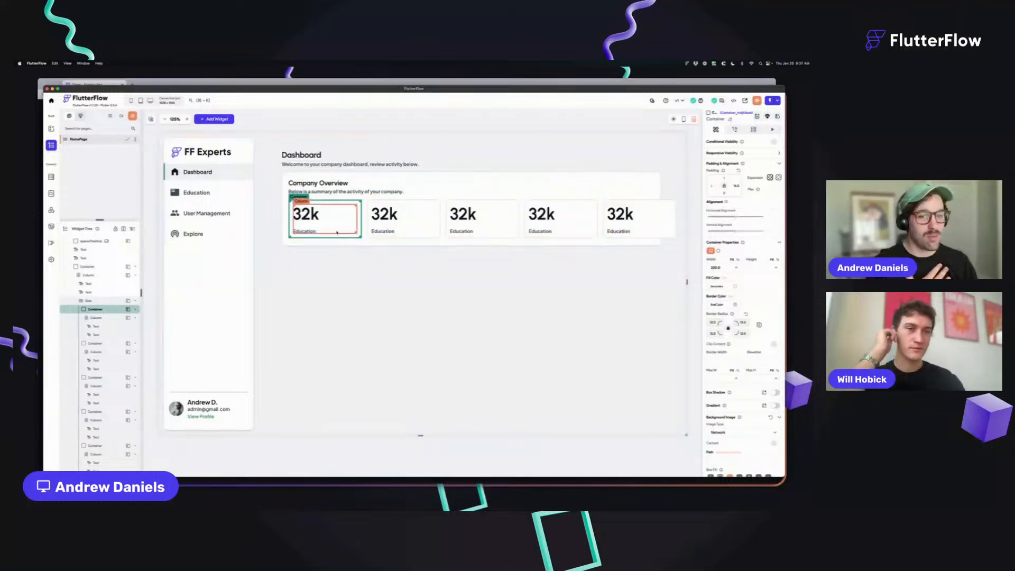
pyautogui.click(779, 177)
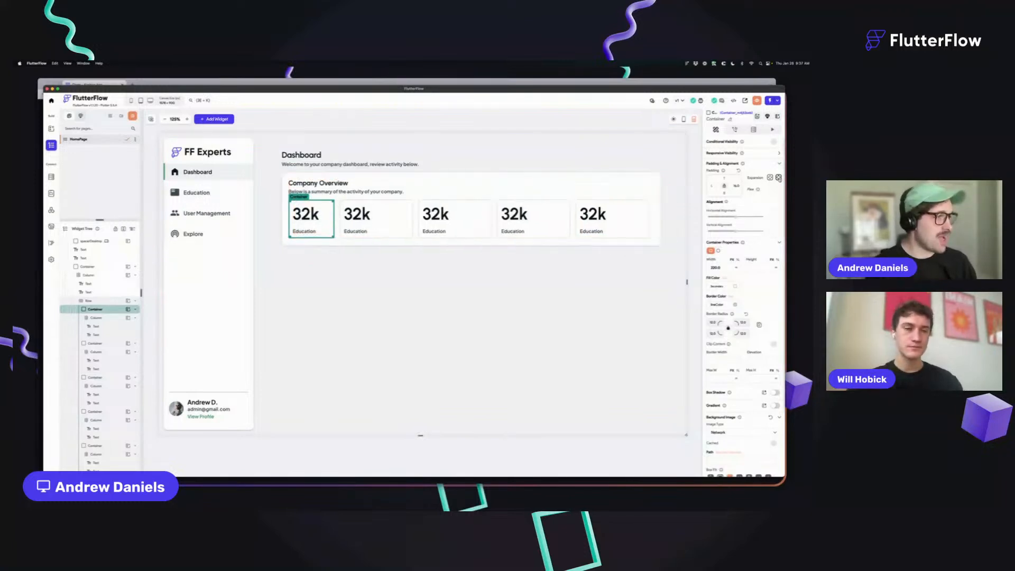
pyautogui.click(375, 217)
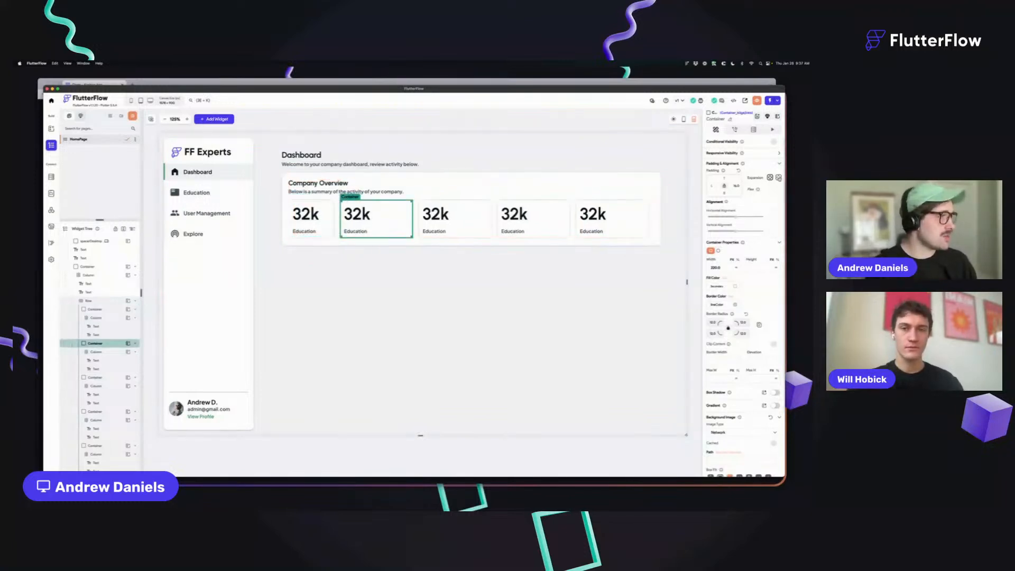
pyautogui.click(779, 177)
pyautogui.click(455, 217)
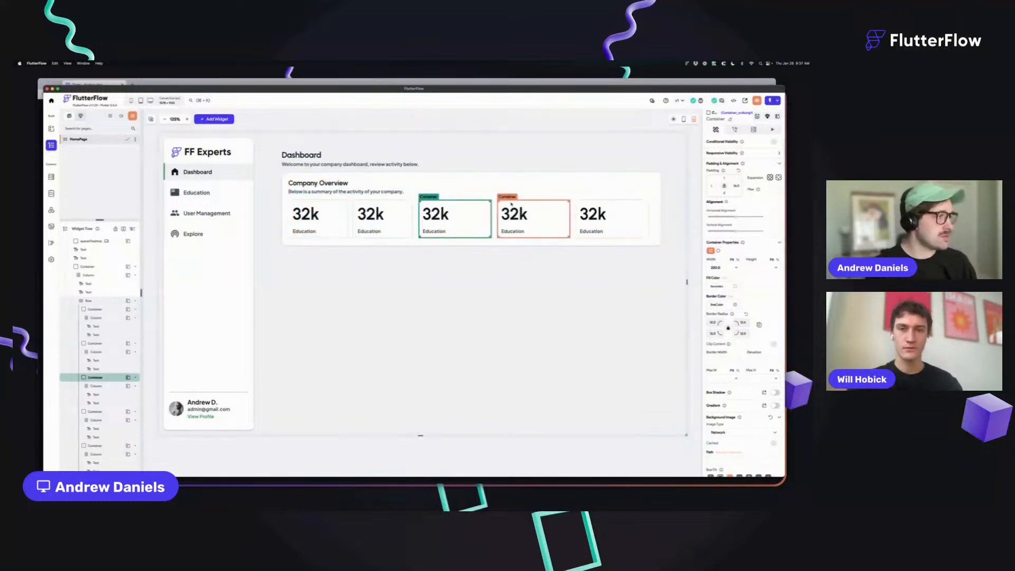
pyautogui.click(779, 177)
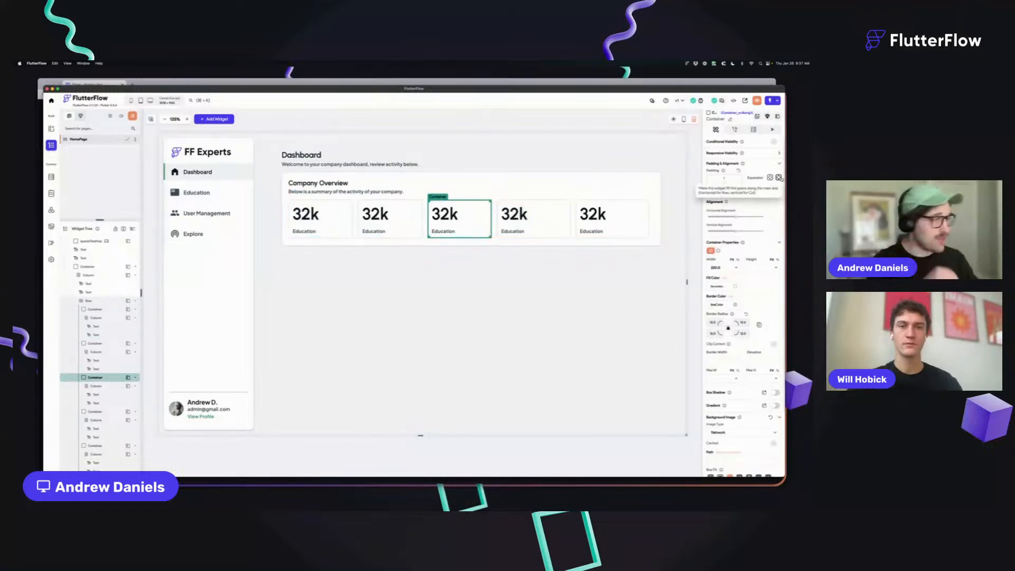
pyautogui.click(531, 218)
pyautogui.click(779, 177)
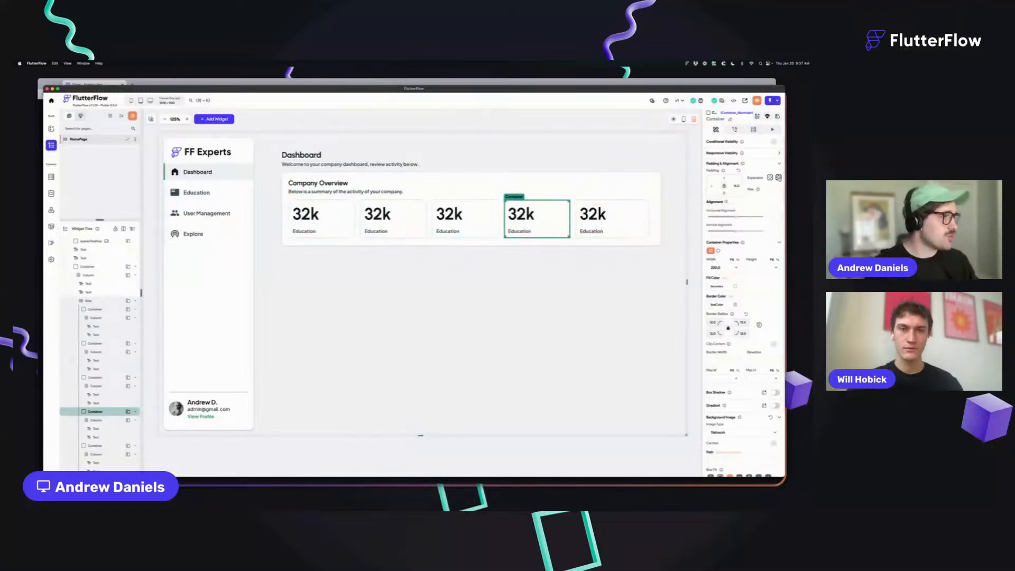
pyautogui.click(608, 218)
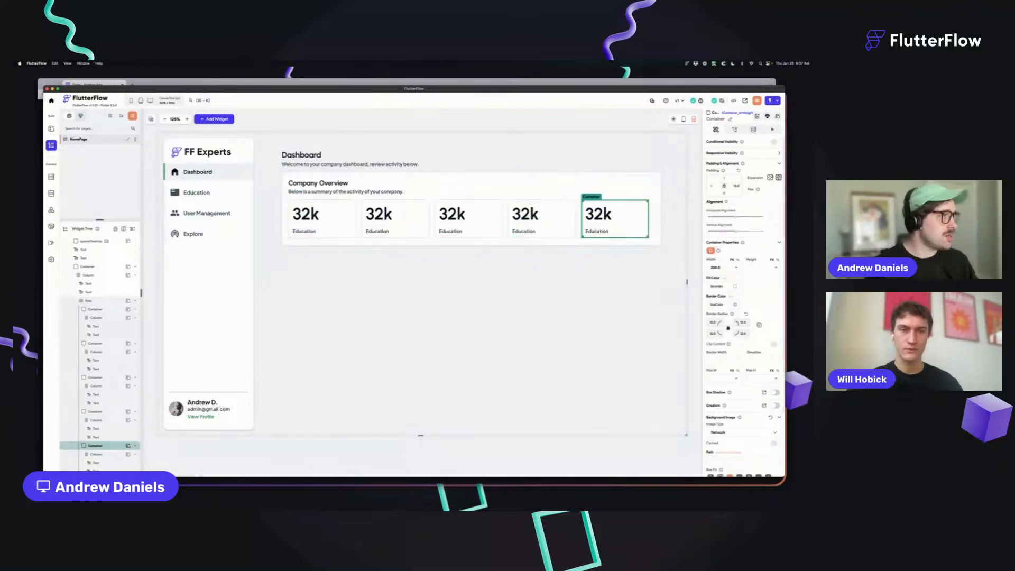
# Step: Resize the page canvas narrower and wider to check how the five stat boxes adapt to the width
pyautogui.moveTo(688, 229); pyautogui.dragTo(648, 250)
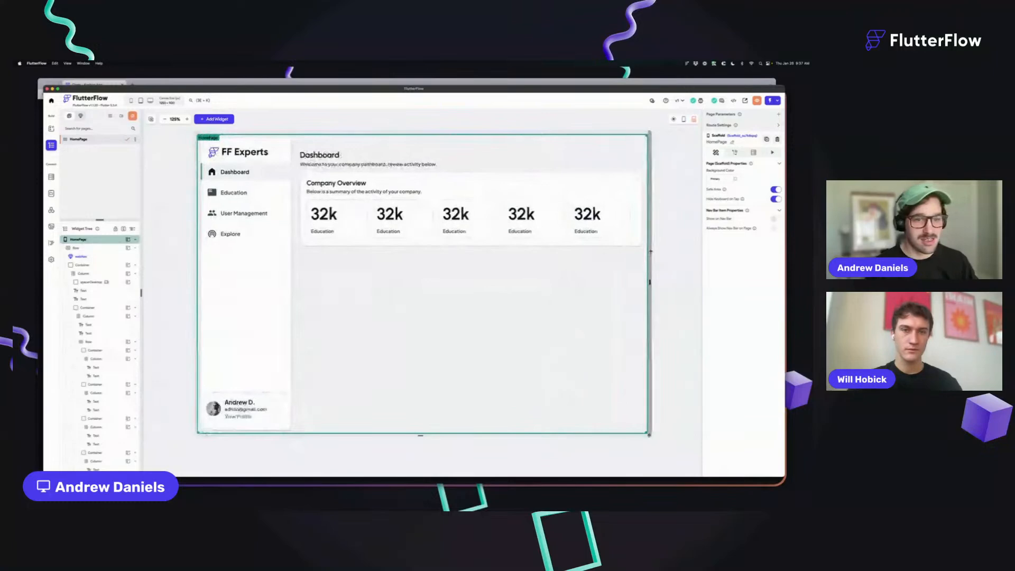
pyautogui.click(303, 245)
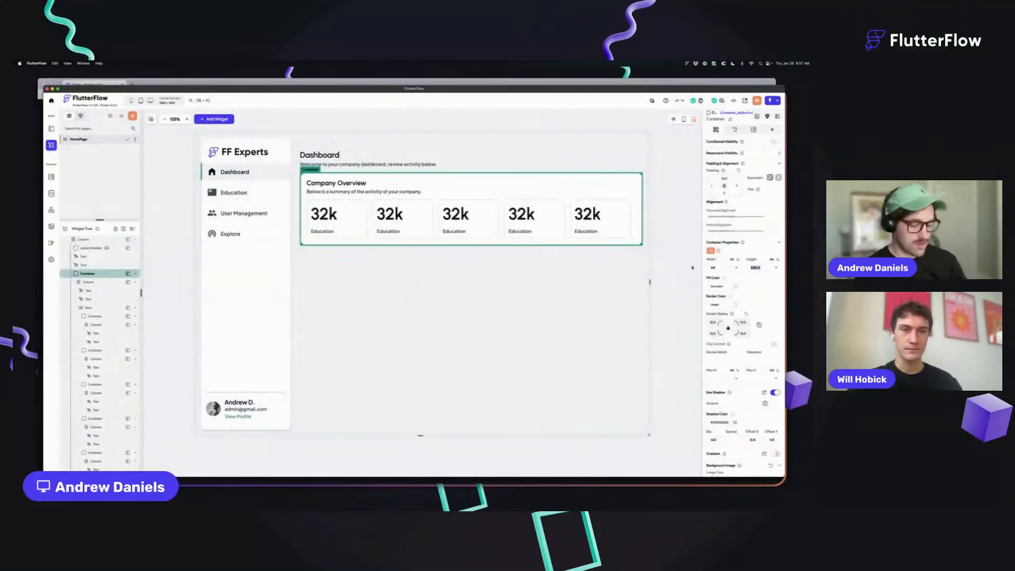
pyautogui.moveTo(650, 282)
pyautogui.mouseDown()
pyautogui.moveTo(481, 282)
pyautogui.moveTo(668, 282)
pyautogui.mouseUp()
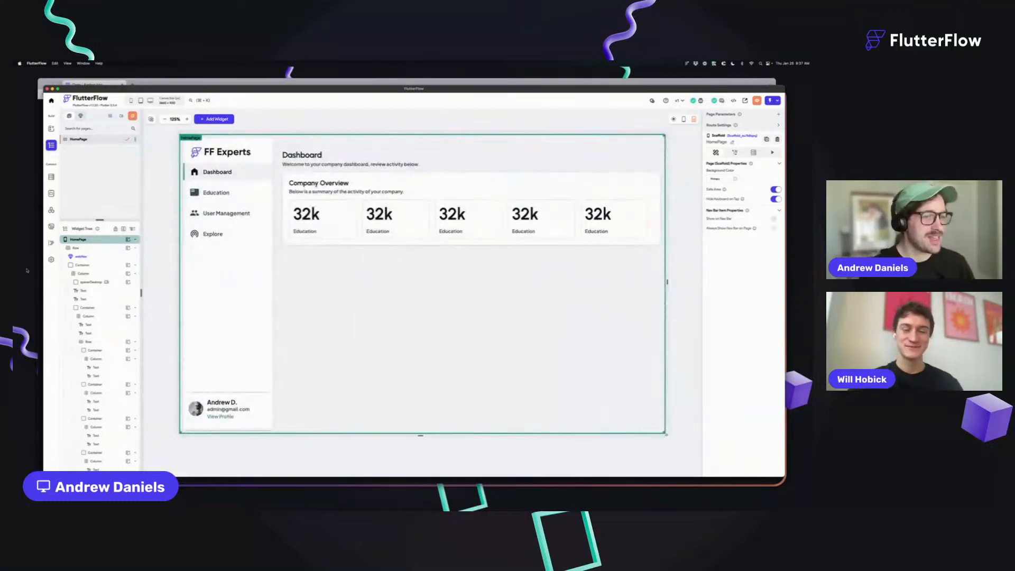
# Step: Remove the HolidayTheme design system from the project's theme settings
pyautogui.click(50, 259)
pyautogui.scroll(-3, 403, 302)
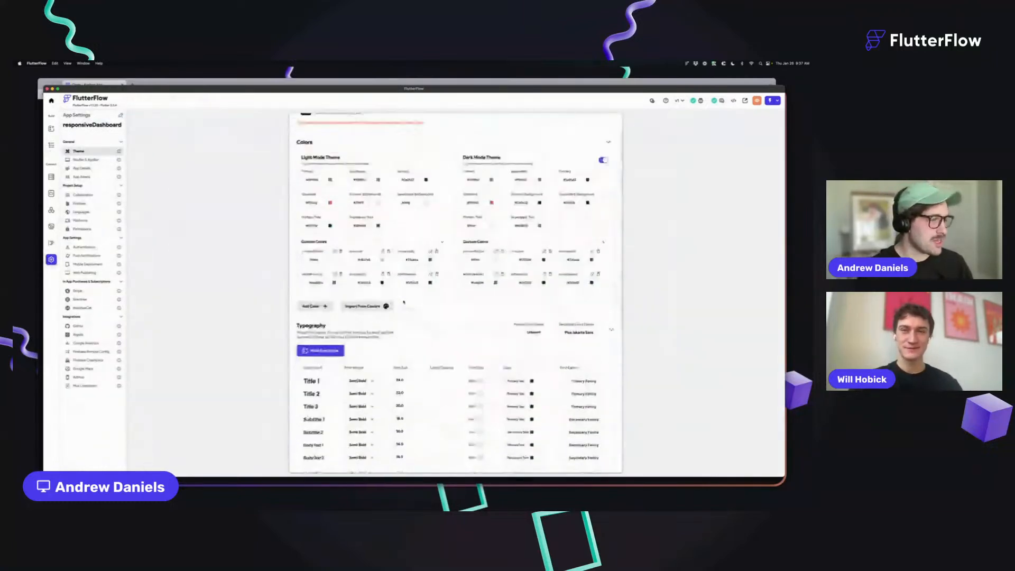
pyautogui.scroll(3, 404, 302)
pyautogui.click(461, 170)
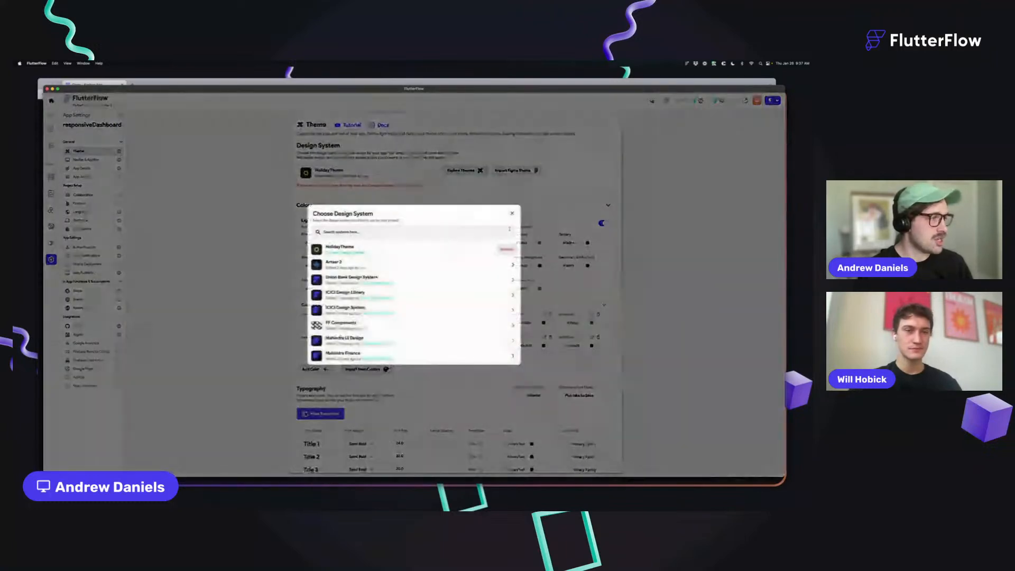
pyautogui.click(507, 249)
pyautogui.click(462, 306)
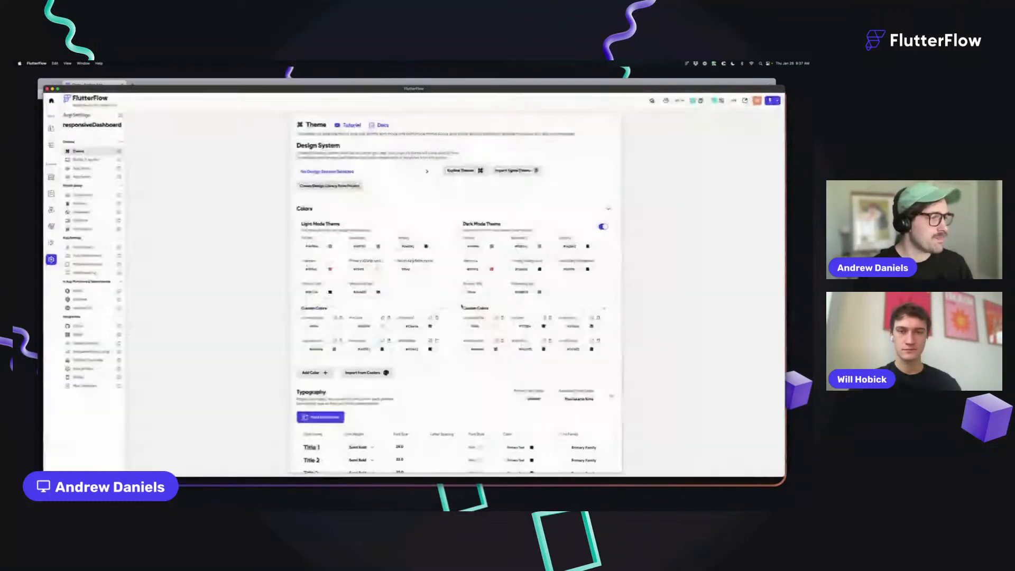
# Step: Enable responsive typography and set the tablet font sizes to 36 for Title 1, 28 for Title 2 and 24 for Title 3
pyautogui.scroll(-5, 328, 254)
pyautogui.click(327, 252)
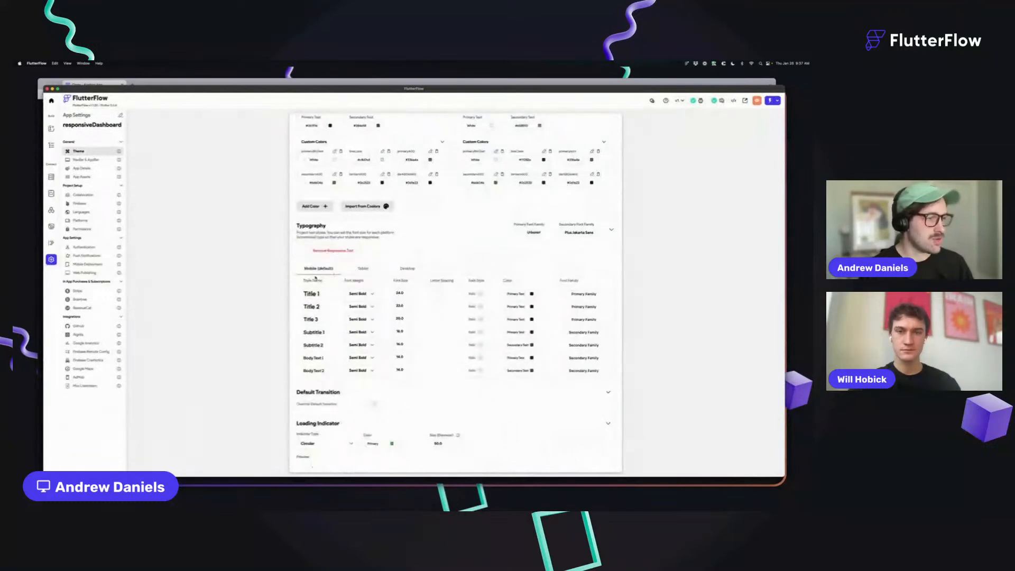
pyautogui.scroll(-1, 322, 272)
pyautogui.click(363, 237)
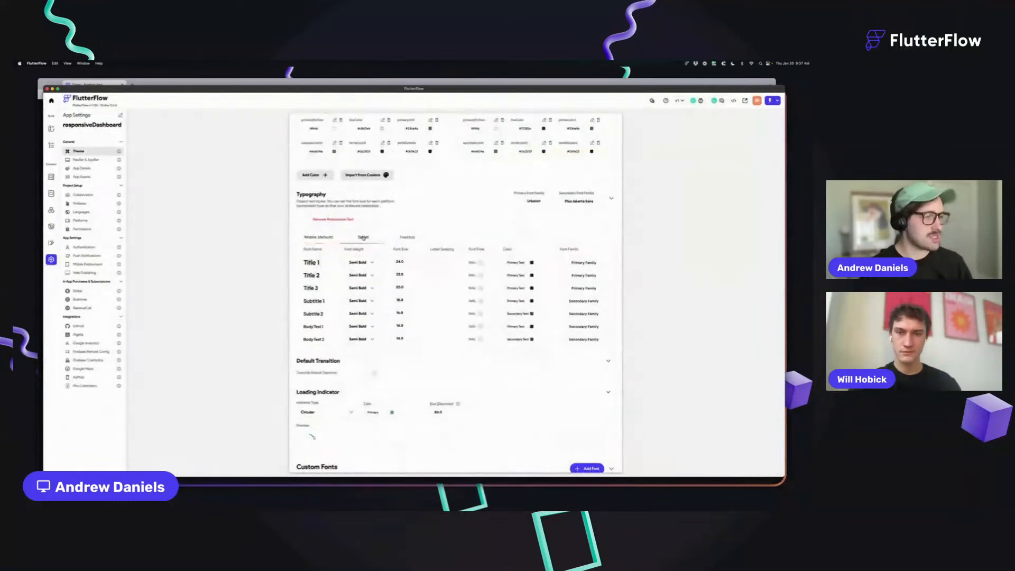
pyautogui.doubleClick(400, 261)
pyautogui.write('36')
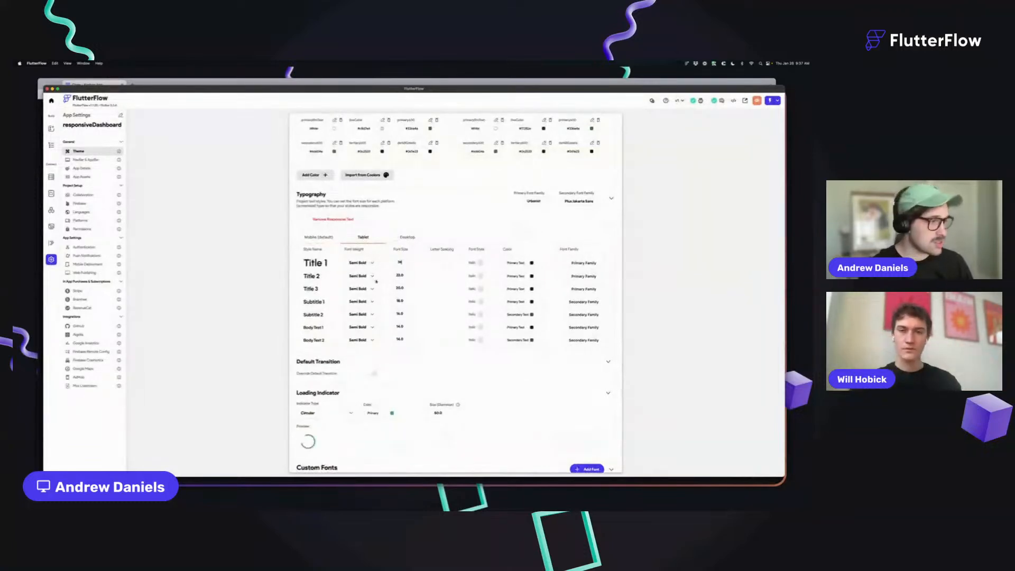
pyautogui.write('28')
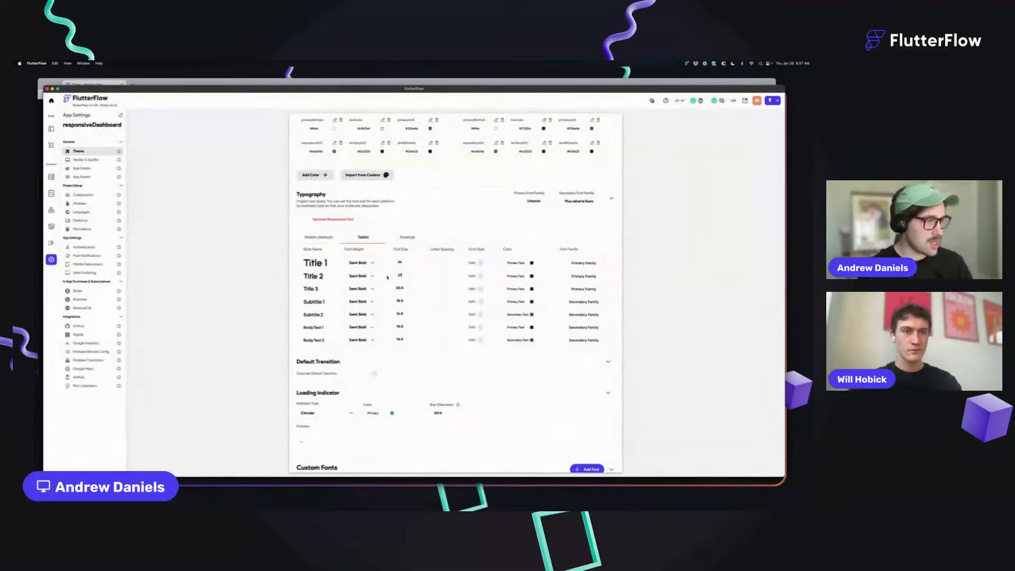
pyautogui.write('24')
# Step: Set the desktop font sizes to 50 for Title 1, 32 for Title 2 and 24 for Title 3
pyautogui.click(407, 237)
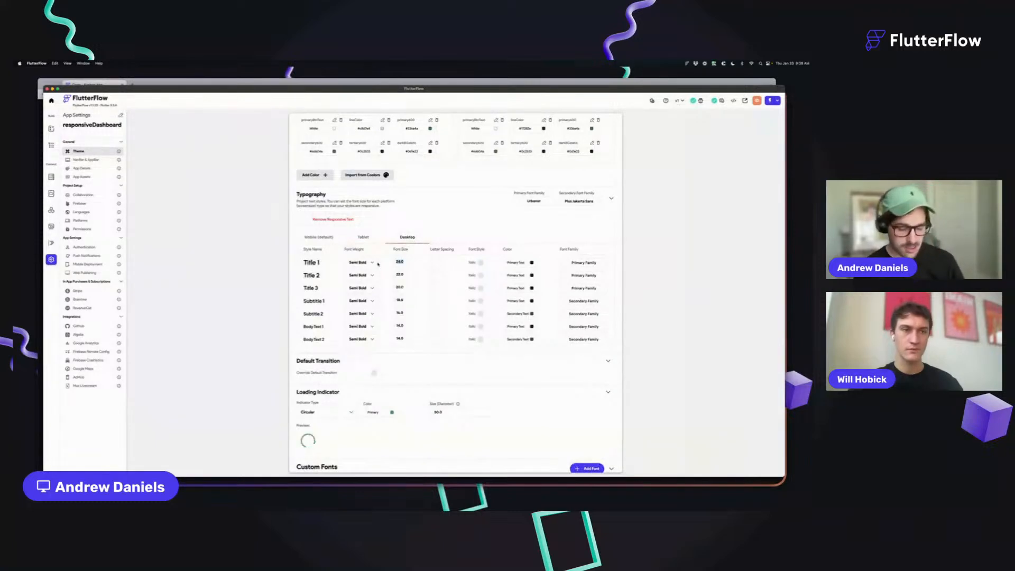
pyautogui.write('50')
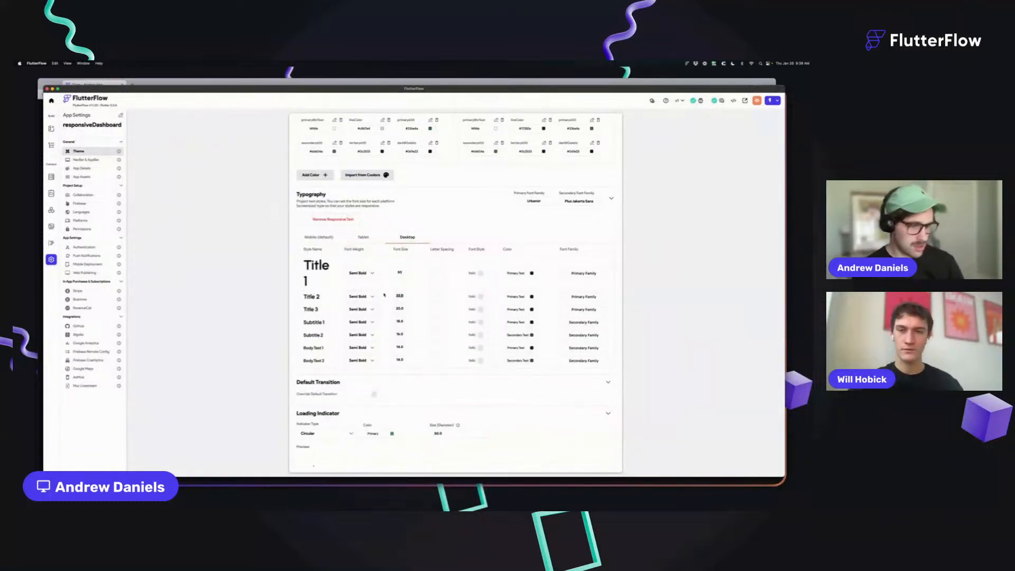
pyautogui.write('32')
pyautogui.moveTo(408, 309); pyautogui.dragTo(388, 310)
pyautogui.write('24')
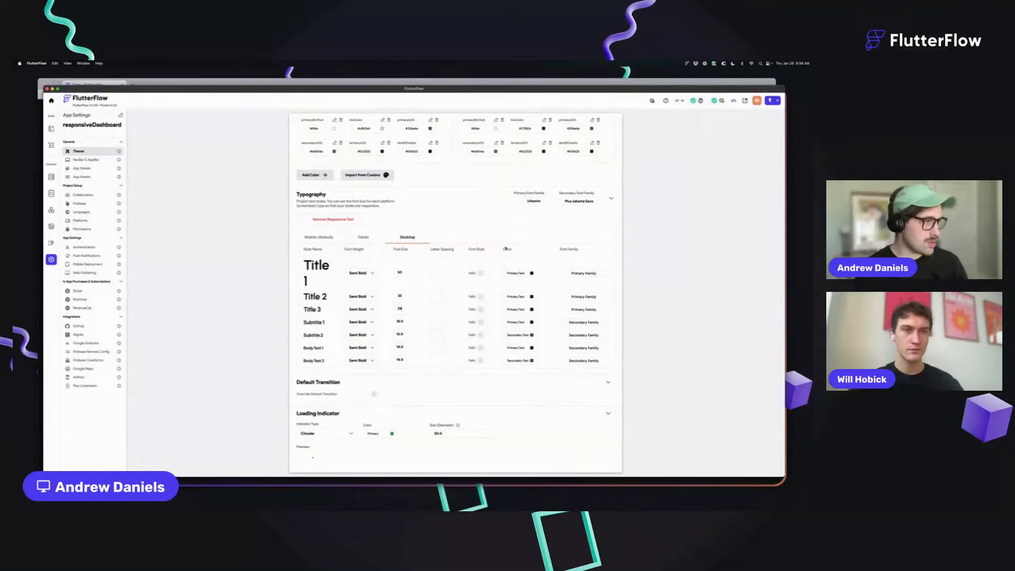
pyautogui.scroll(1, 467, 234)
pyautogui.scroll(5, 233, 224)
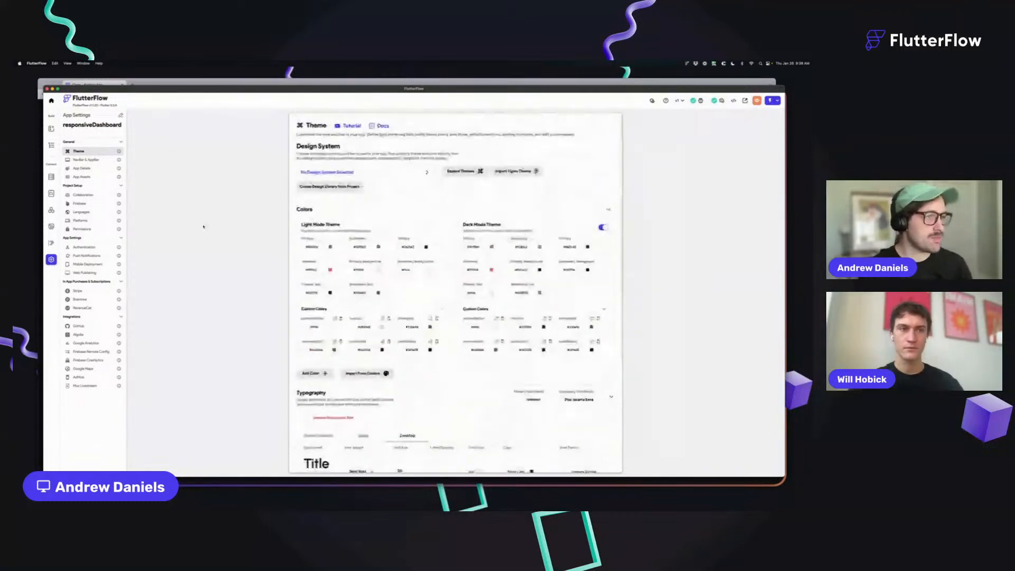
# Step: Return to the HomePage design and change the Dashboard heading's text style to Title 2
pyautogui.click(51, 145)
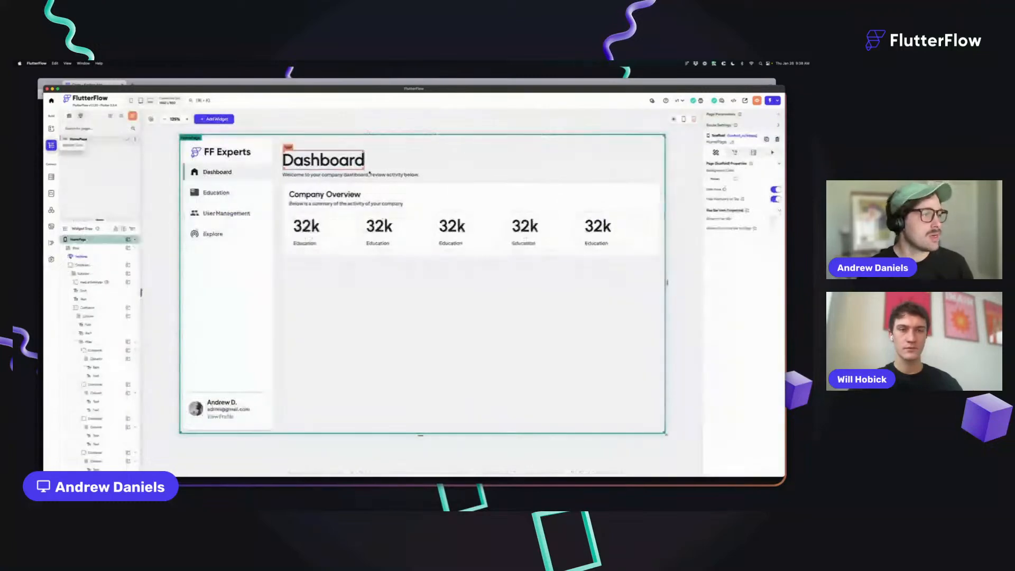
pyautogui.click(324, 160)
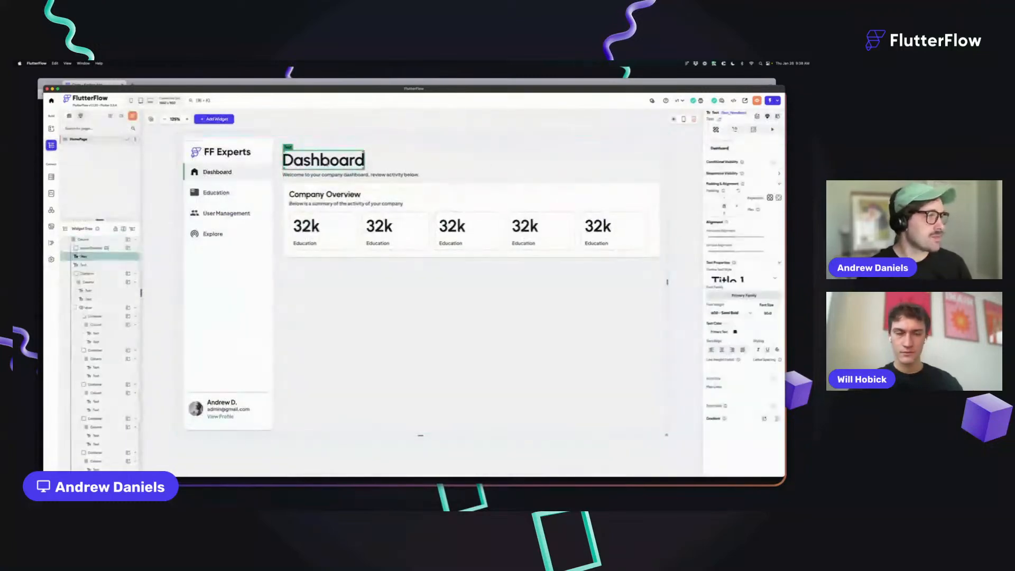
pyautogui.click(739, 284)
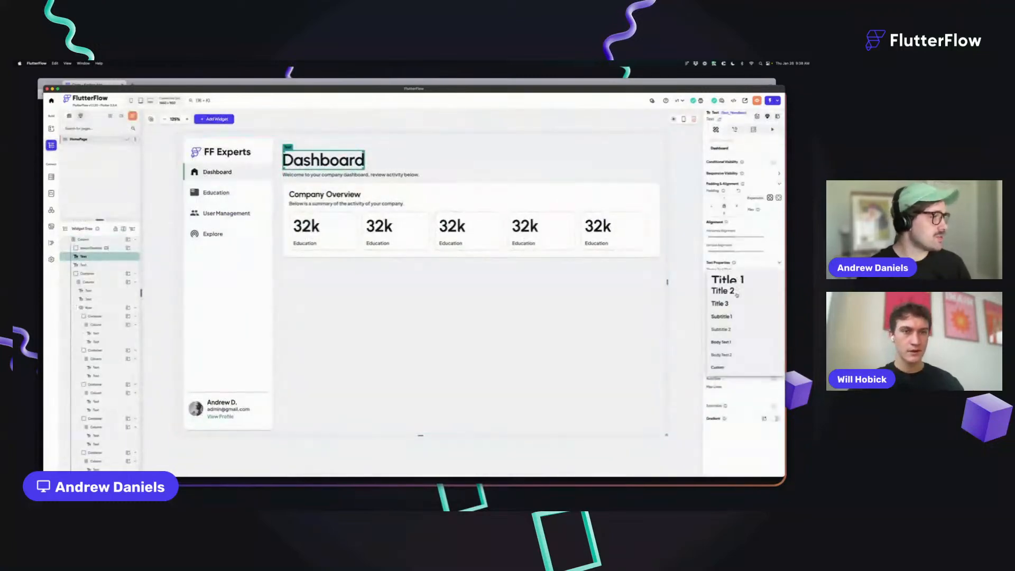
pyautogui.click(738, 292)
# Step: Reapply the Title 1 theme style to the fifth box's 32k text and slightly narrow the page canvas
pyautogui.click(599, 219)
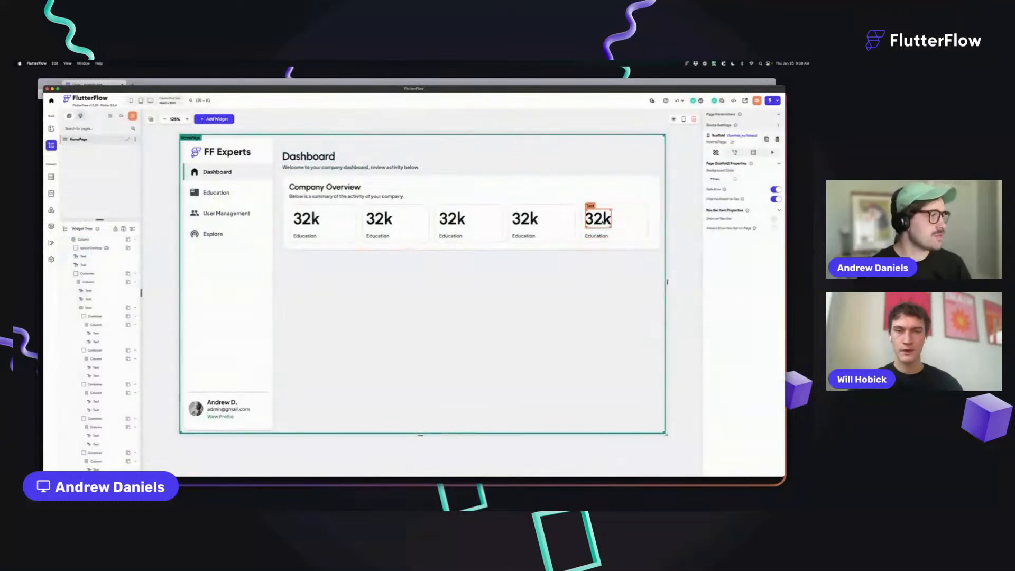
pyautogui.click(745, 281)
pyautogui.click(744, 282)
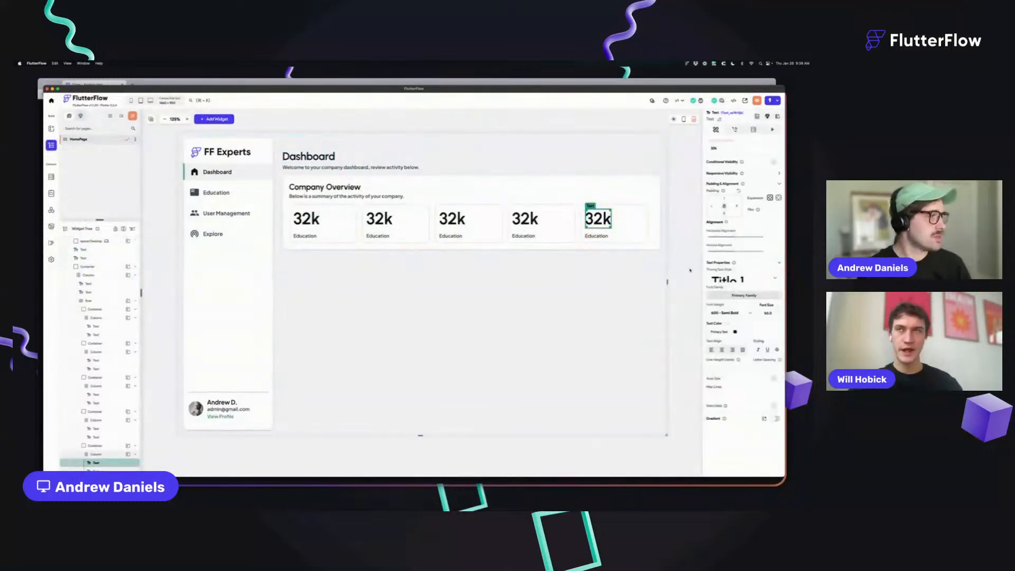
pyautogui.click(667, 281)
pyautogui.moveTo(668, 282)
pyautogui.mouseDown()
pyautogui.moveTo(503, 283)
pyautogui.moveTo(663, 281)
pyautogui.mouseUp()
# Step: Reapply the Title 1 theme style to the 32k texts in the first four stat boxes
pyautogui.click(524, 219)
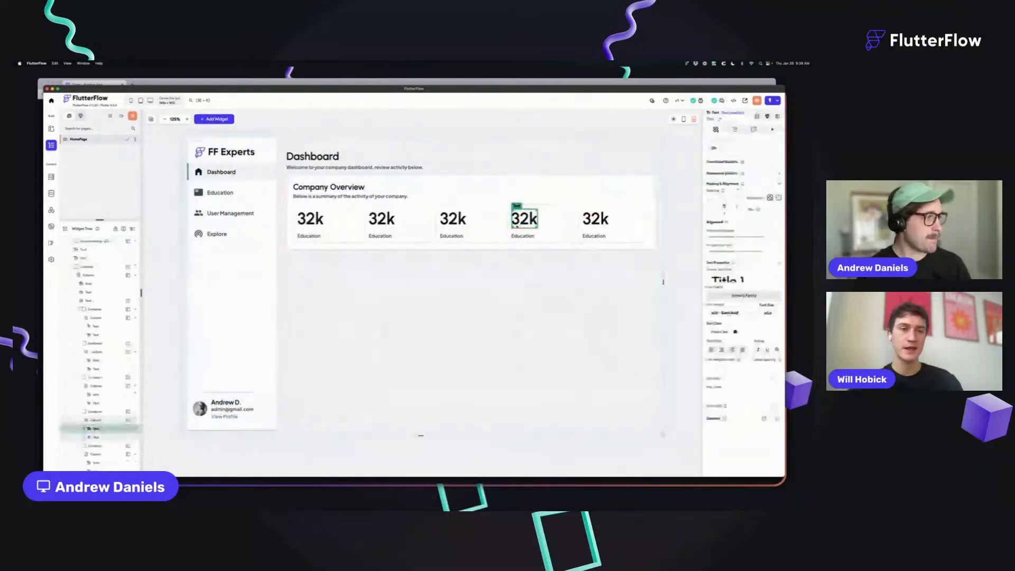
pyautogui.click(746, 284)
pyautogui.press('Escape')
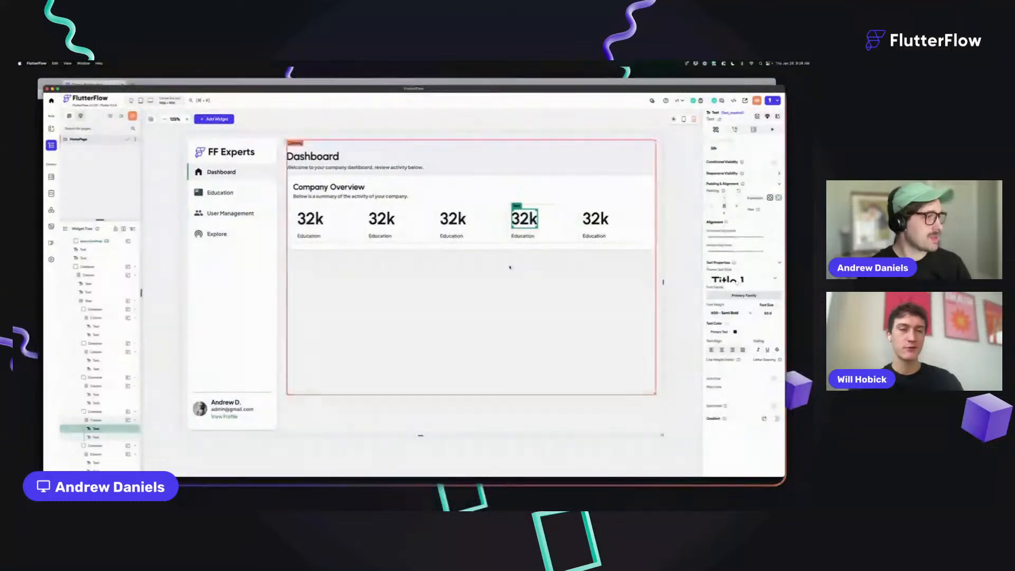
pyautogui.click(453, 219)
pyautogui.click(746, 279)
pyautogui.press('Escape')
pyautogui.click(375, 225)
pyautogui.click(725, 279)
pyautogui.press('Escape')
pyautogui.click(315, 219)
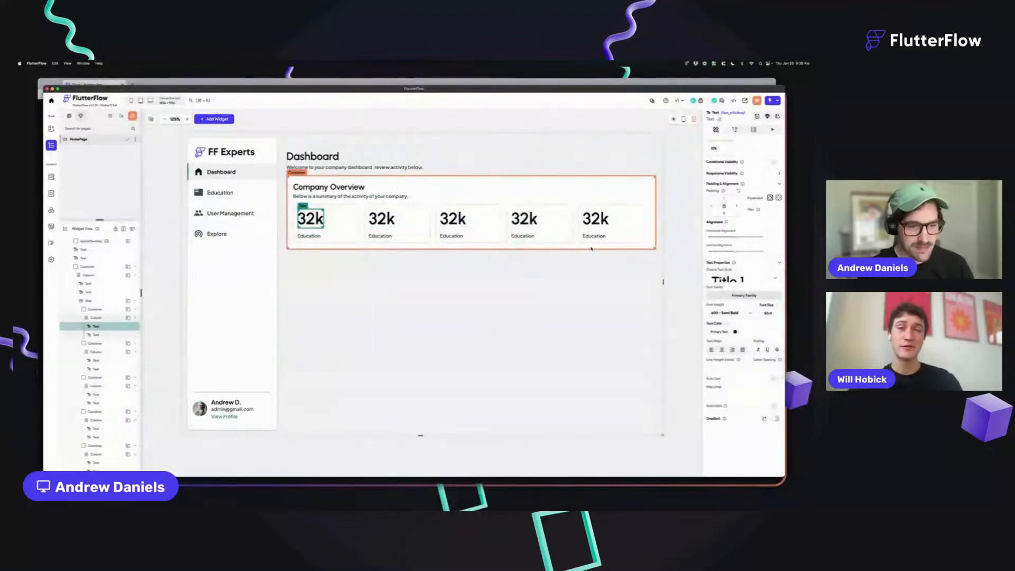
pyautogui.click(753, 278)
pyautogui.click(736, 281)
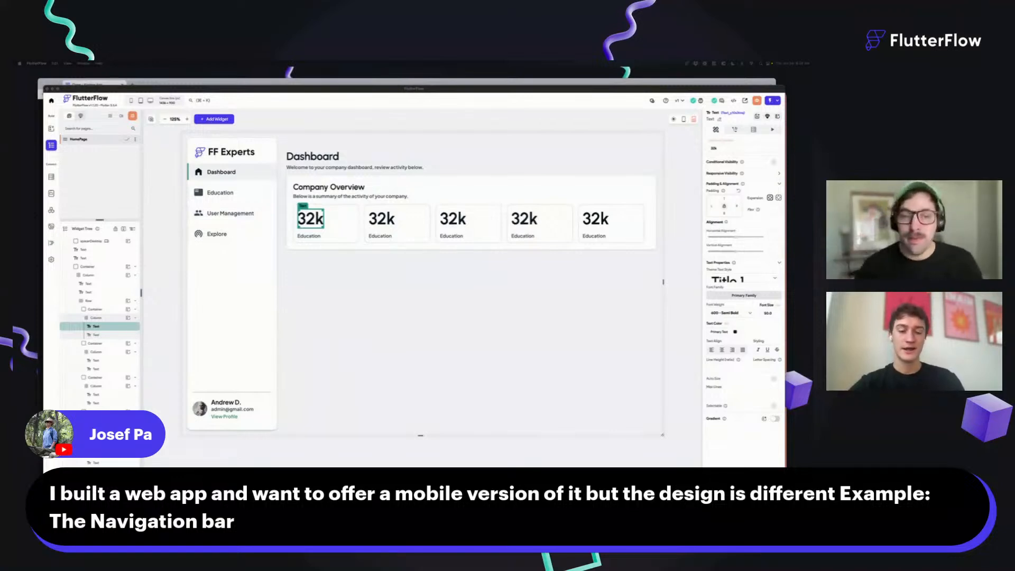
# Step: Try to duplicate the HomePage root widget
pyautogui.click(466, 316)
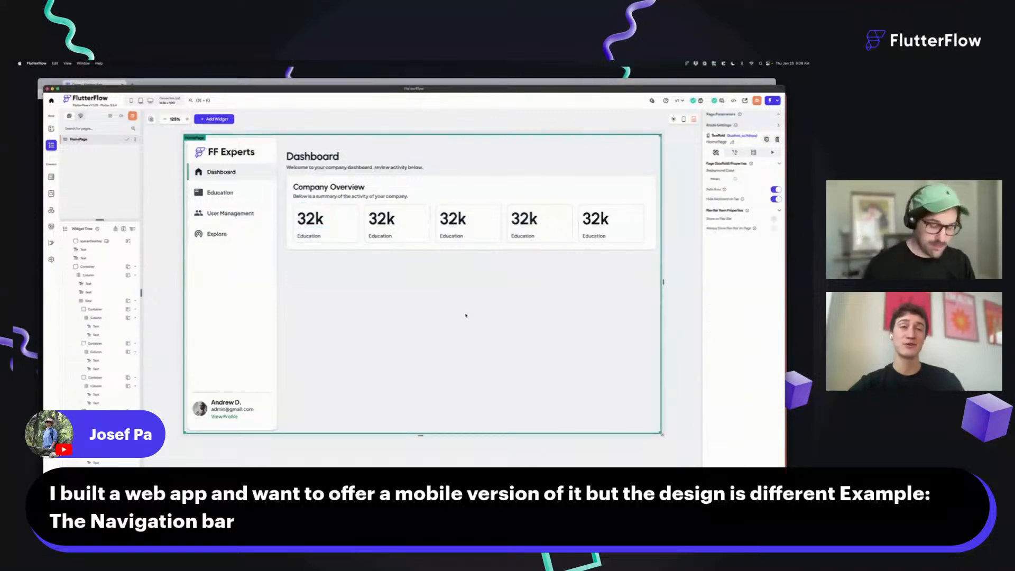
pyautogui.press('super+d')
pyautogui.click(381, 188)
pyautogui.click(363, 134)
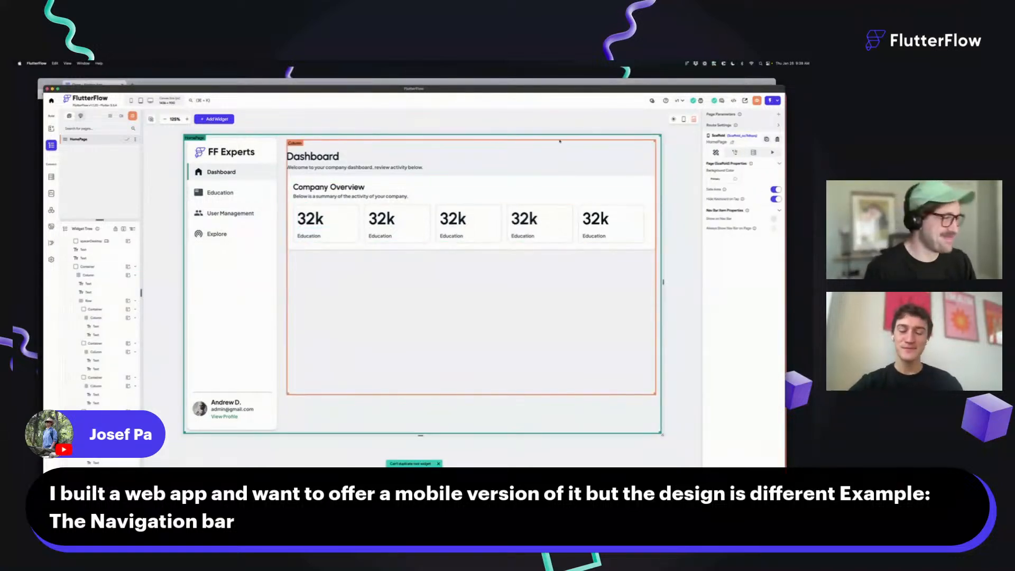
# Step: Narrow the page canvas and duplicate the row of five stat boxes in the Company Overview card
pyautogui.moveTo(663, 282); pyautogui.dragTo(617, 282)
pyautogui.click(496, 233)
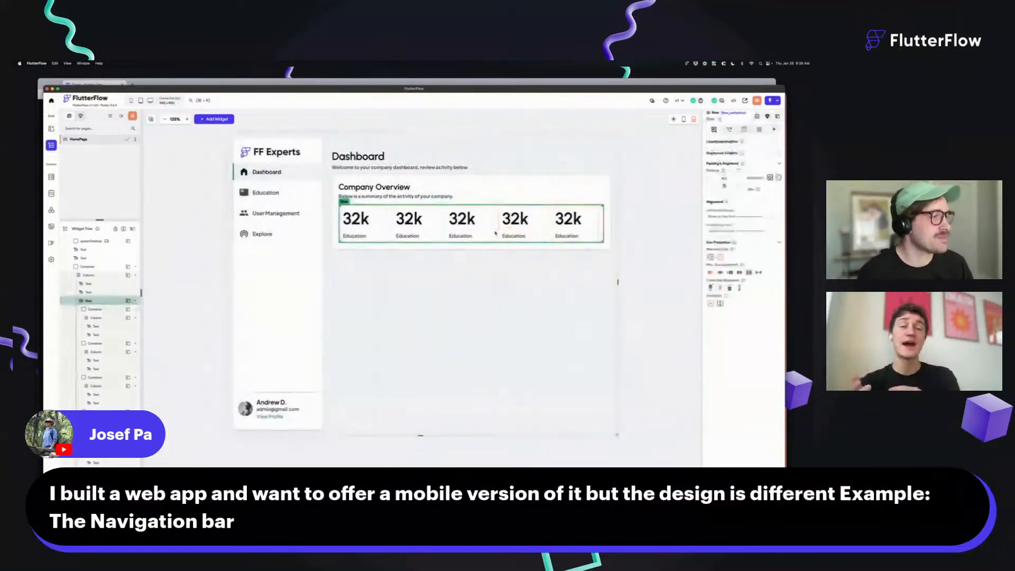
pyautogui.rightClick(496, 233)
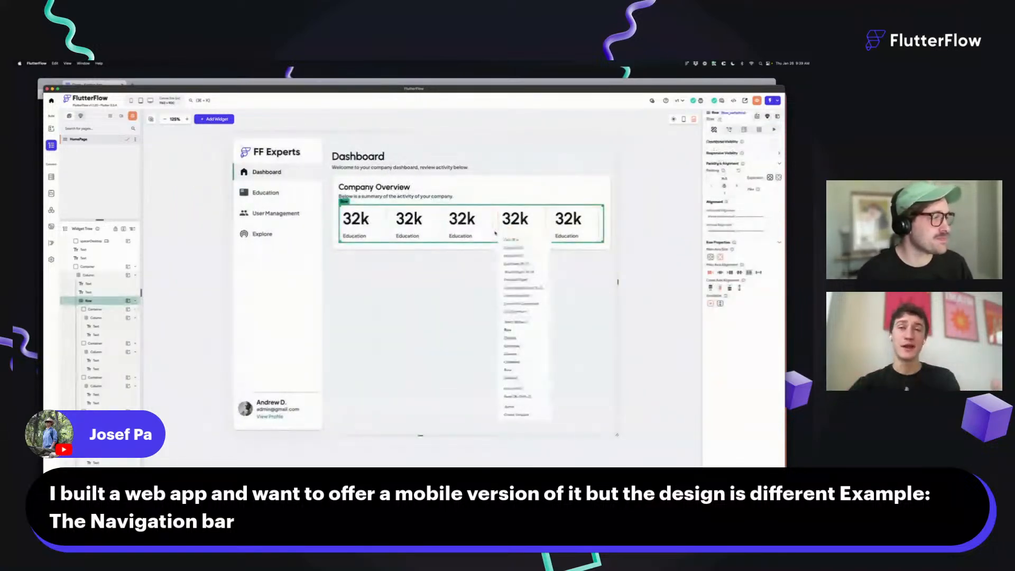
pyautogui.click(533, 265)
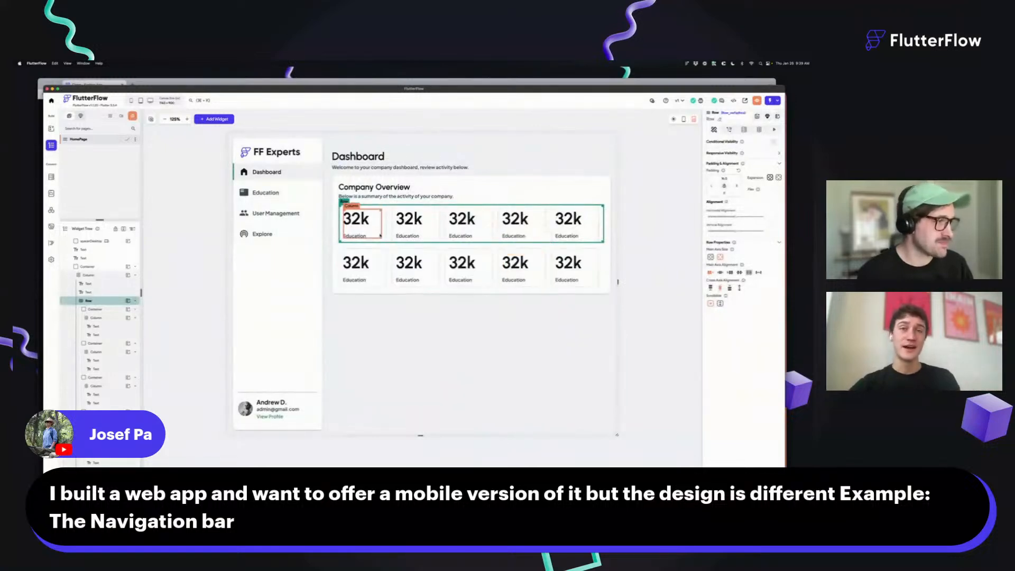
# Step: Rename the upper stat box row to desktopView and the duplicated row below it to mobileViews
pyautogui.write('desktopView')
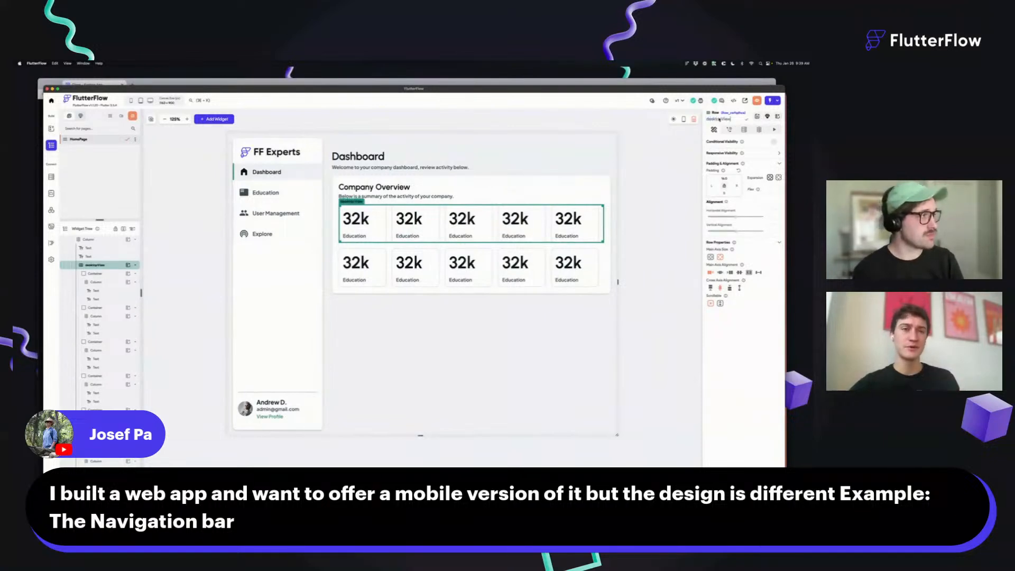
pyautogui.click(388, 261)
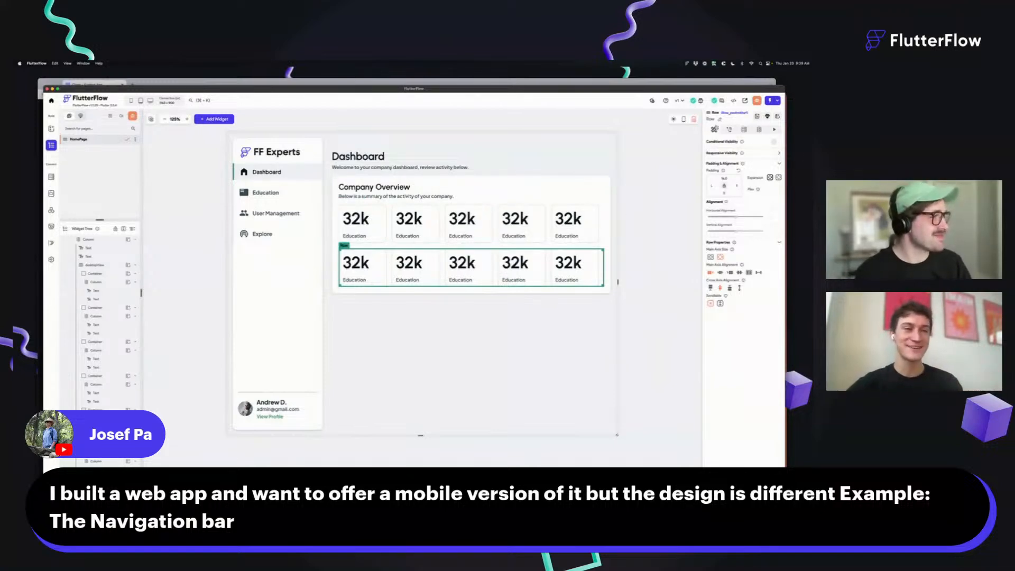
pyautogui.click(720, 121)
pyautogui.write('mo')
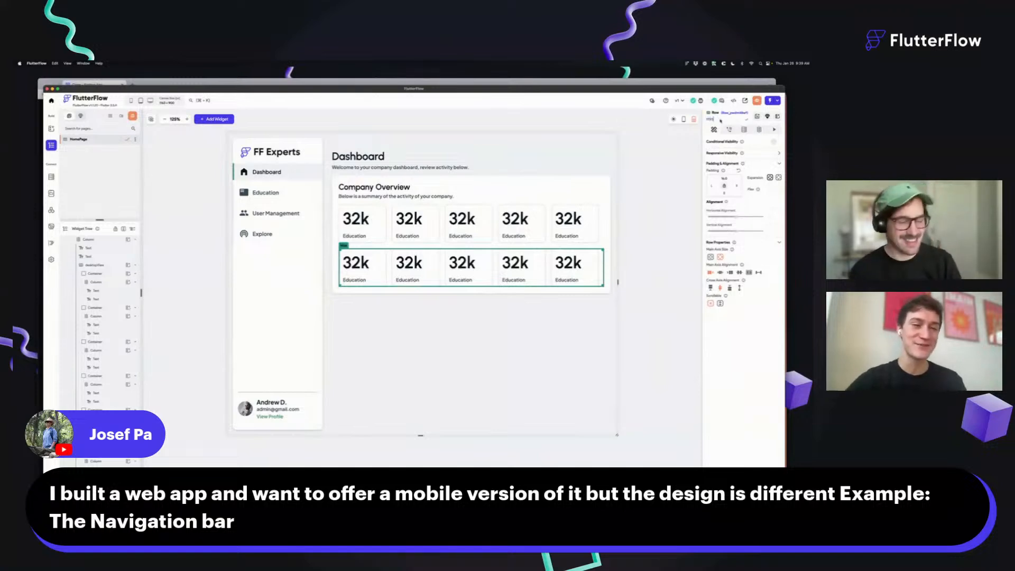
pyautogui.write('bileViews')
pyautogui.press('Return')
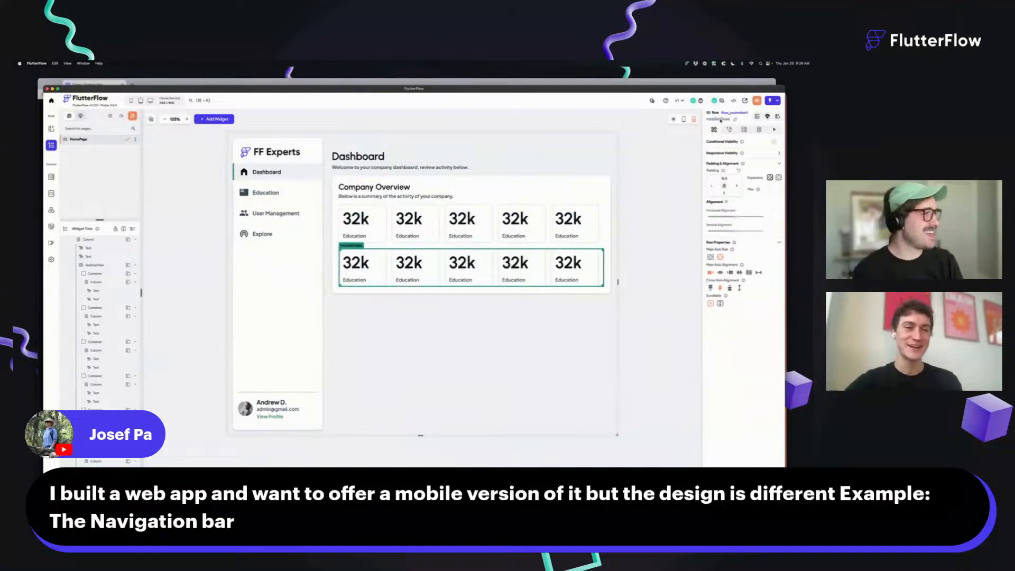
# Step: Turn off expansion for the first four stat box containers in the mobileViews row
pyautogui.click(387, 282)
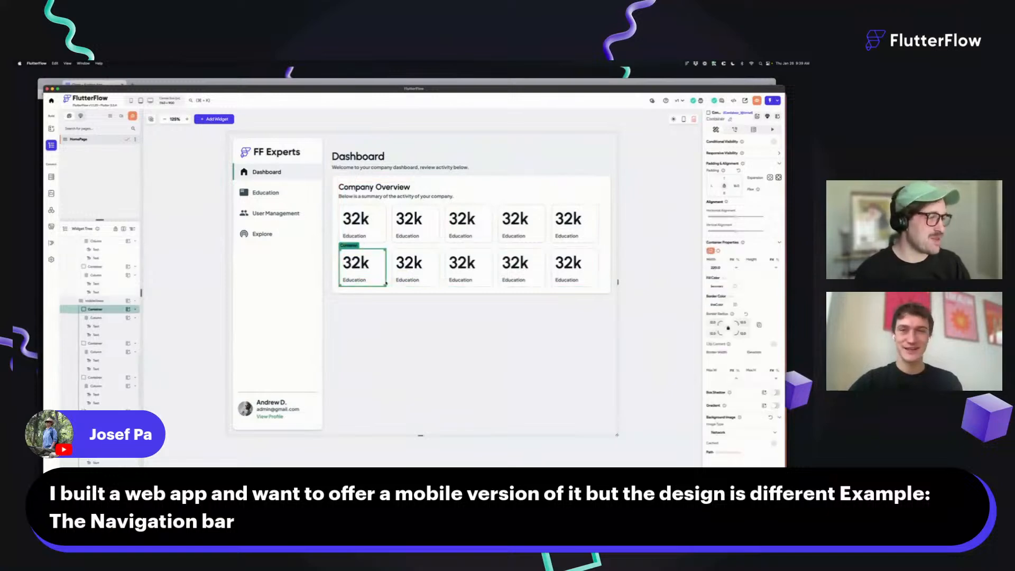
pyautogui.click(770, 178)
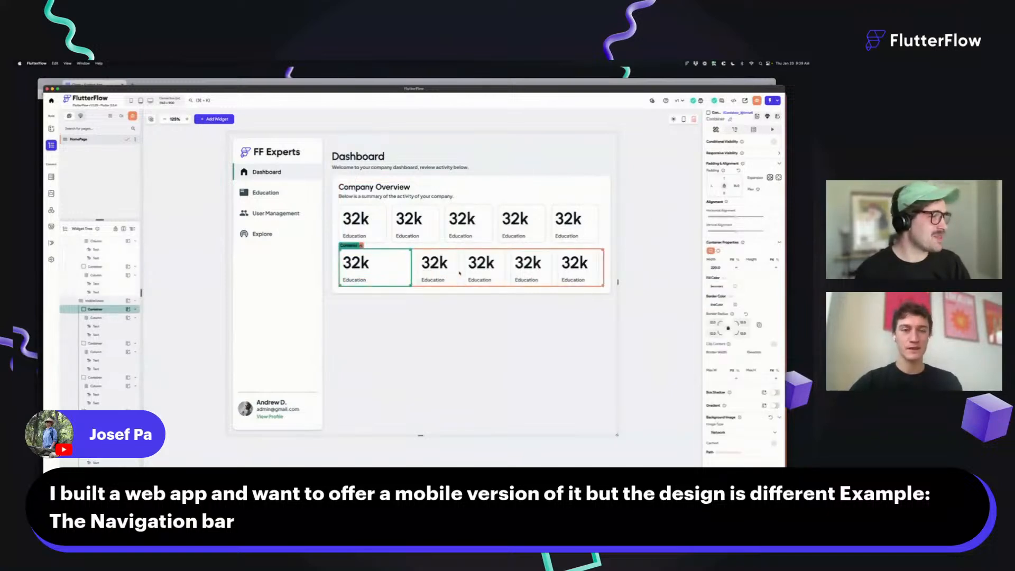
pyautogui.click(461, 273)
pyautogui.click(458, 273)
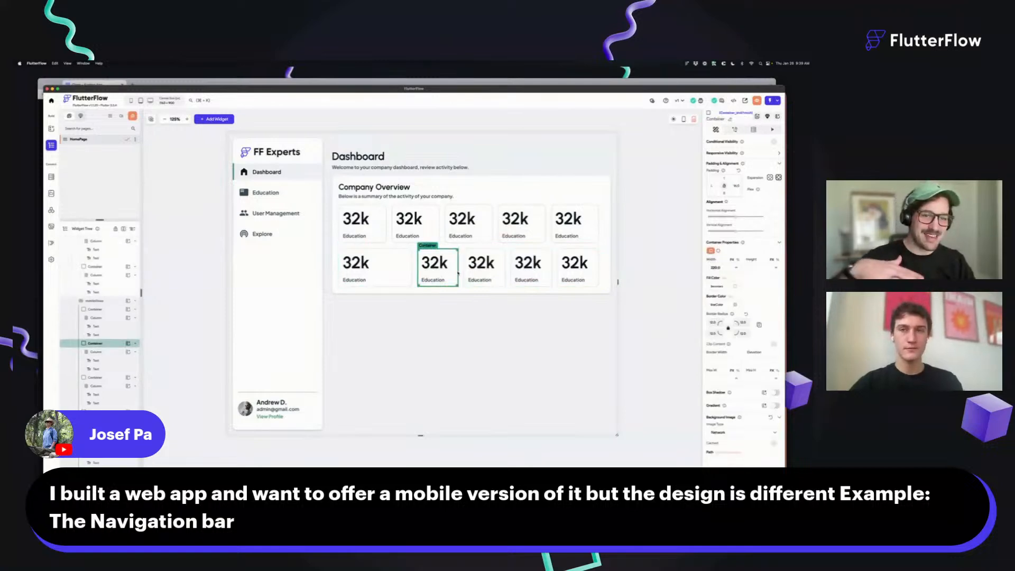
pyautogui.click(771, 178)
pyautogui.click(511, 280)
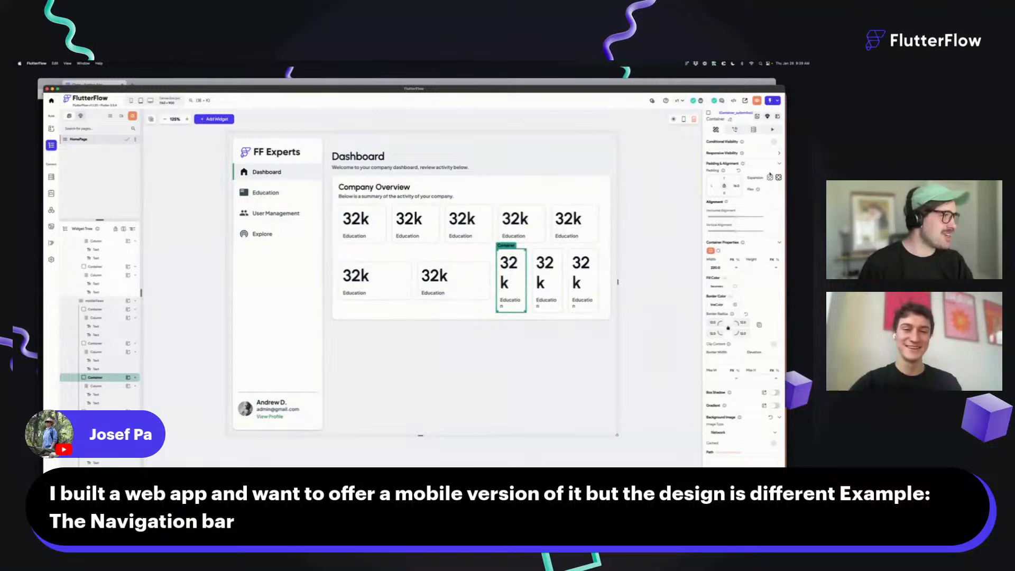
pyautogui.click(770, 177)
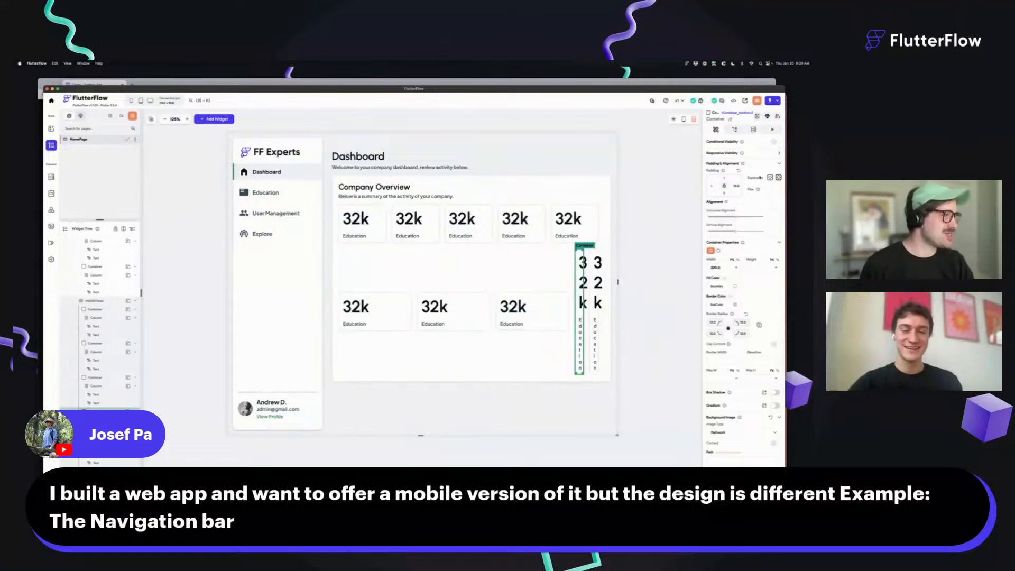
pyautogui.click(771, 178)
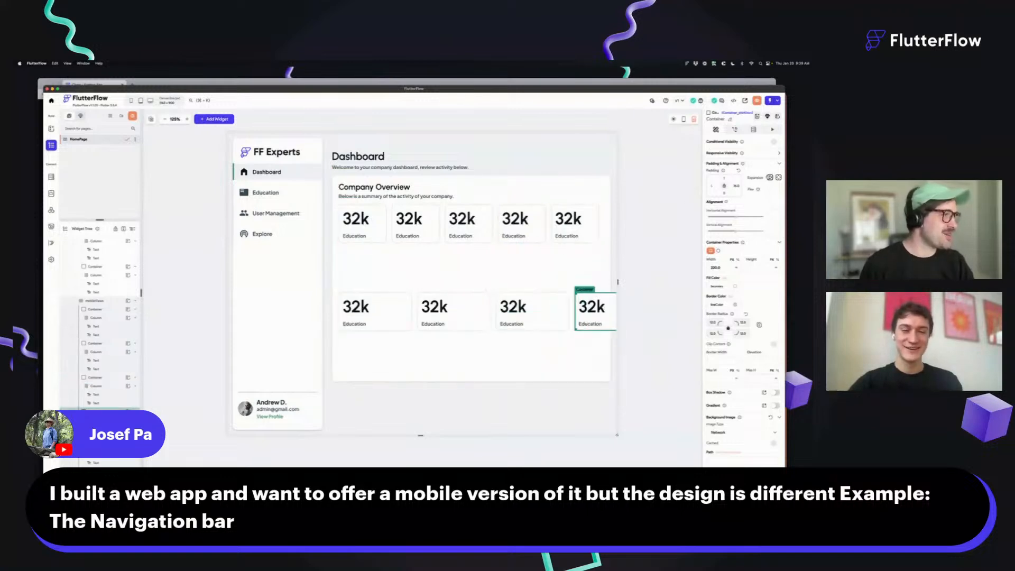
# Step: Turn off expansion for the fifth stat box container in the mobileViews row
pyautogui.click(573, 316)
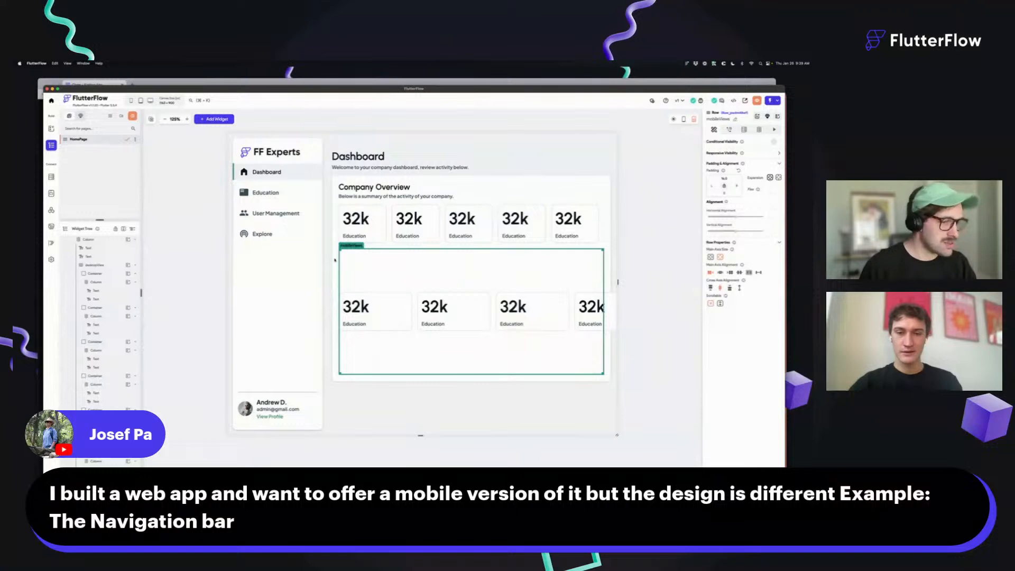
pyautogui.click(367, 297)
pyautogui.click(365, 278)
pyautogui.scroll(-5, 101, 317)
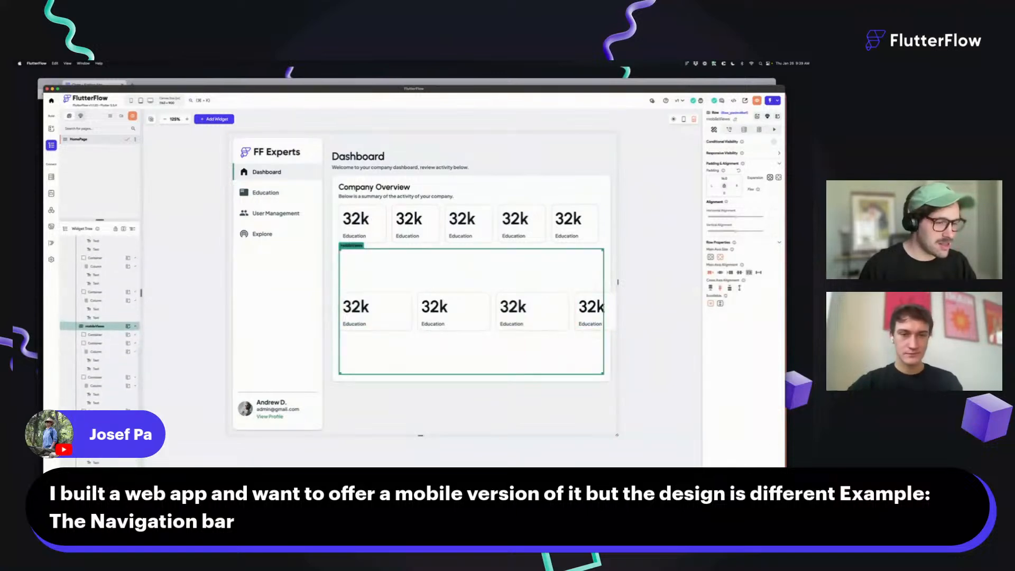
pyautogui.click(95, 445)
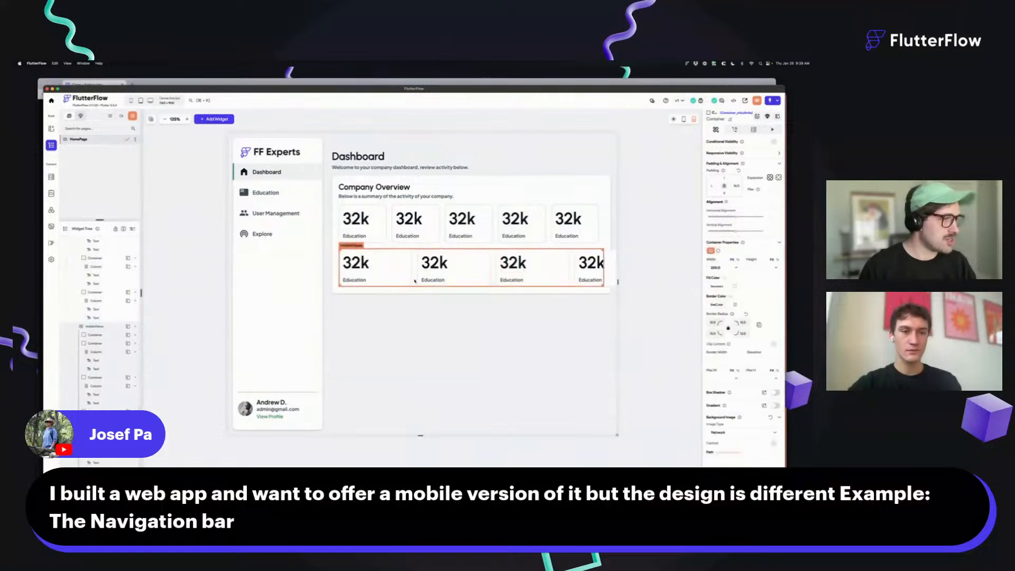
# Step: Replace the mobileViews row with a Column widget so its stat boxes stack vertically
pyautogui.click(416, 280)
pyautogui.rightClick(418, 275)
pyautogui.click(448, 317)
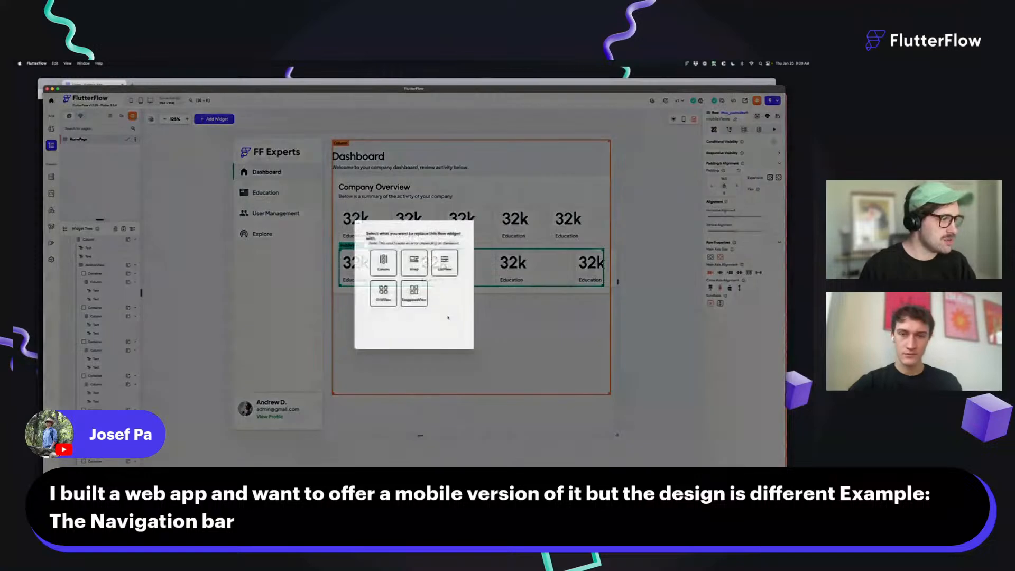
pyautogui.click(383, 262)
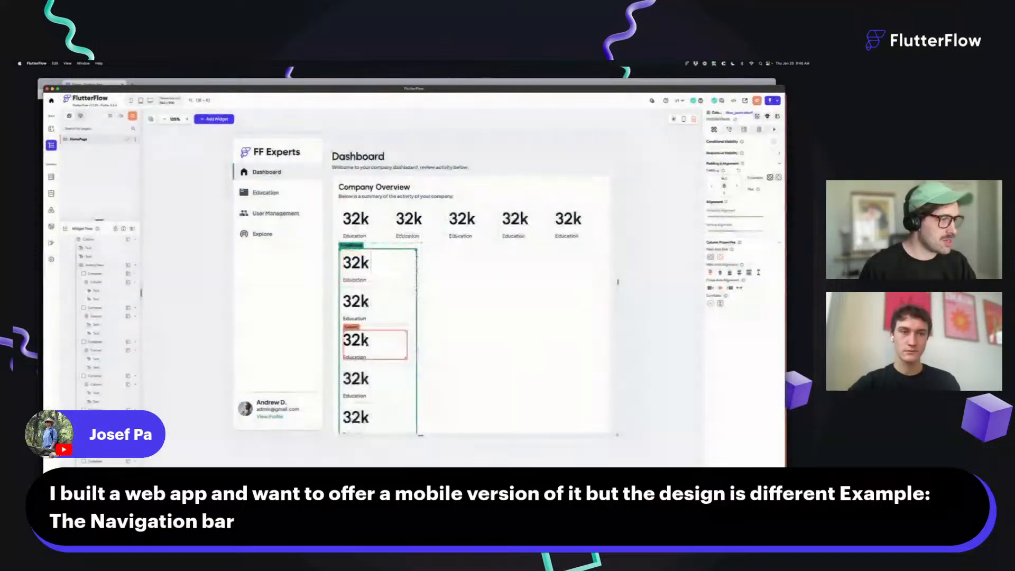
# Step: Set the width of the first stat box in the mobileViews column to infinity
pyautogui.click(411, 283)
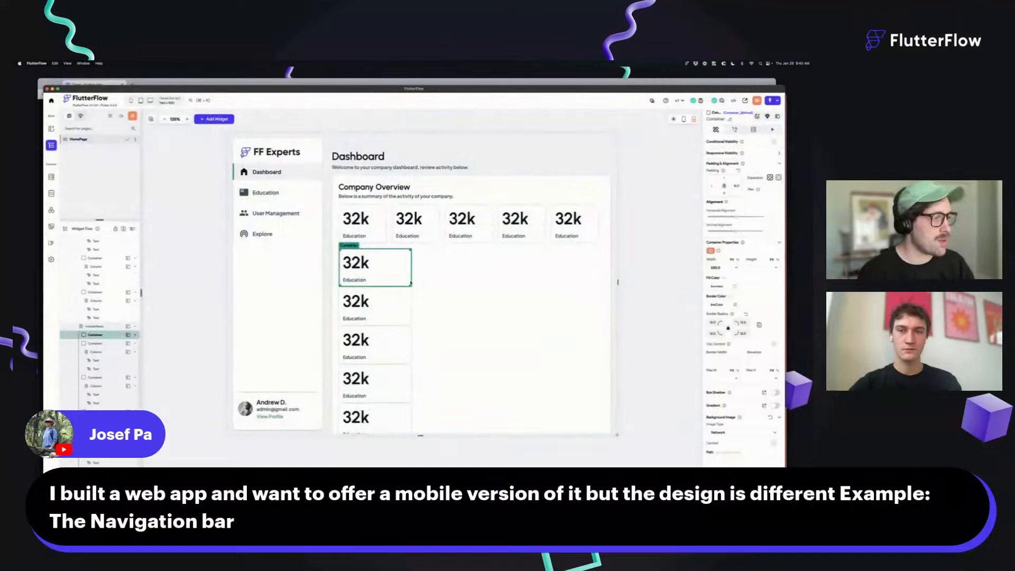
pyautogui.click(737, 270)
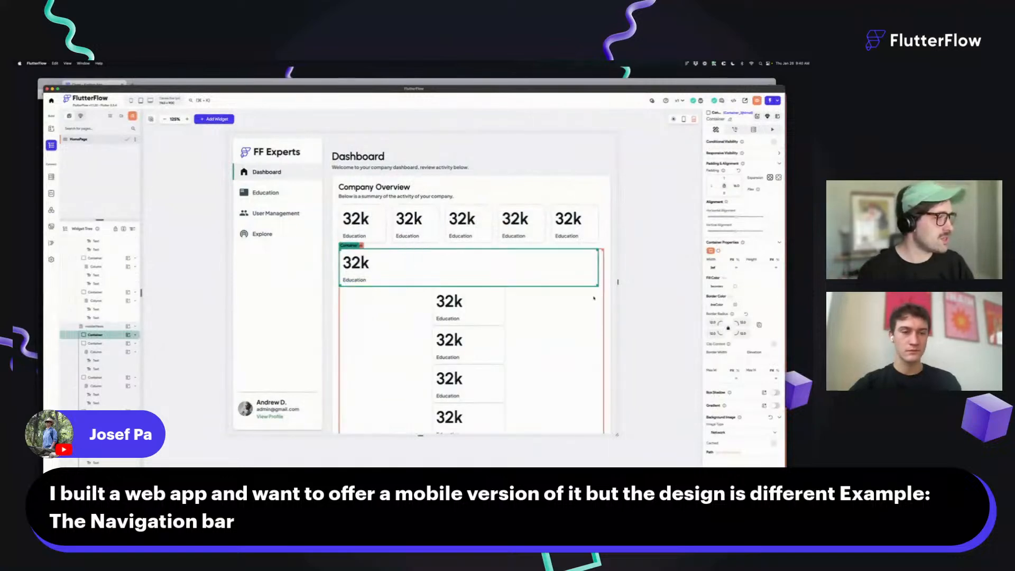
# Step: Set the second mobile card to infinite width, and replace the right padding on the first two cards with 12 of bottom padding
pyautogui.click(468, 305)
pyautogui.click(739, 268)
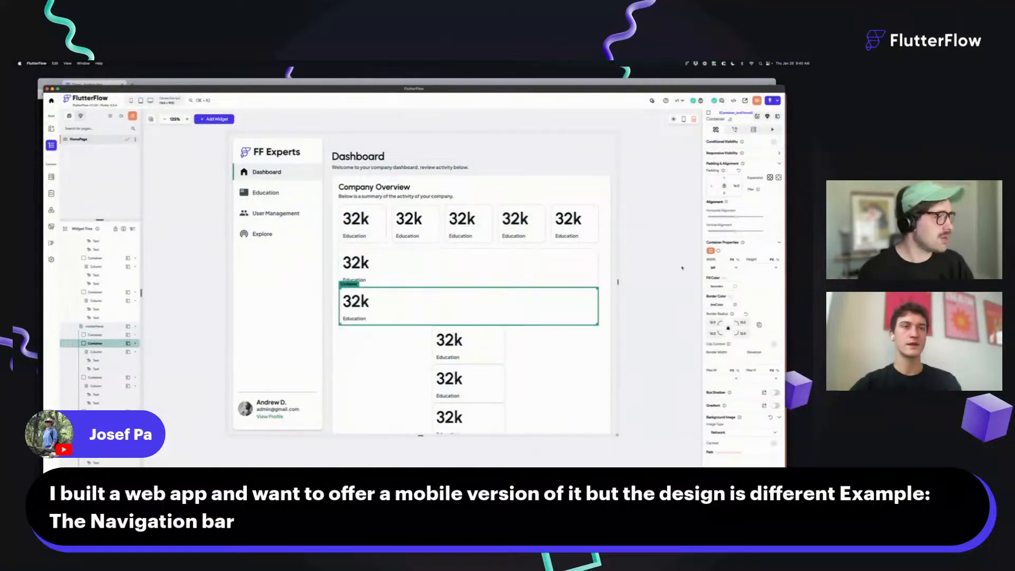
pyautogui.click(596, 284)
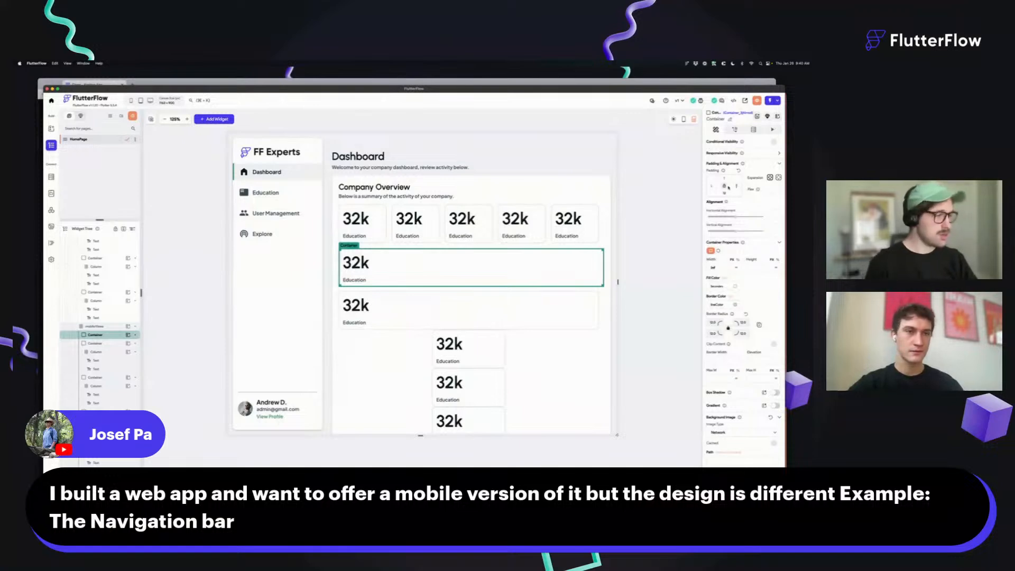
pyautogui.click(598, 299)
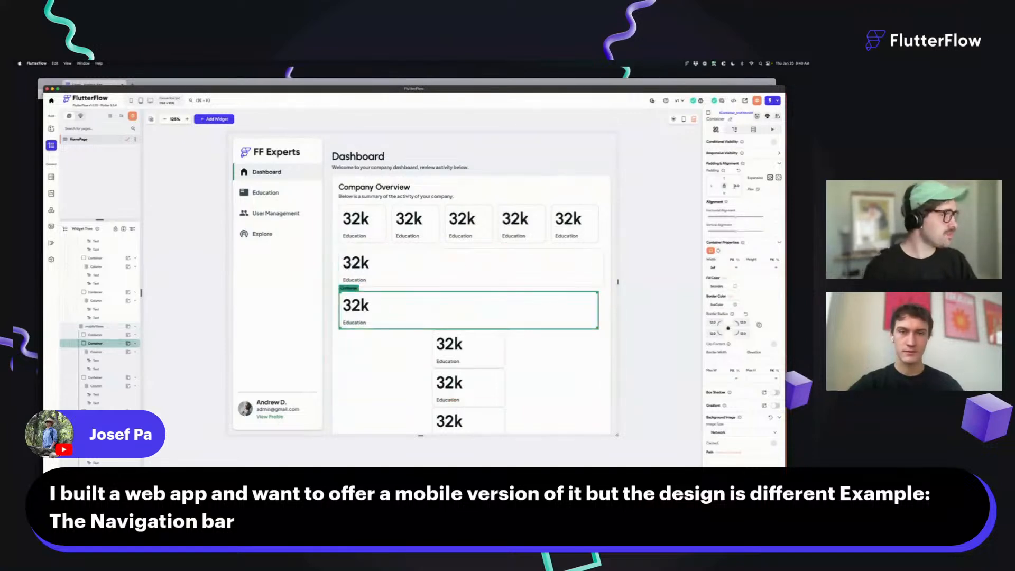
pyautogui.press('BackSpace')
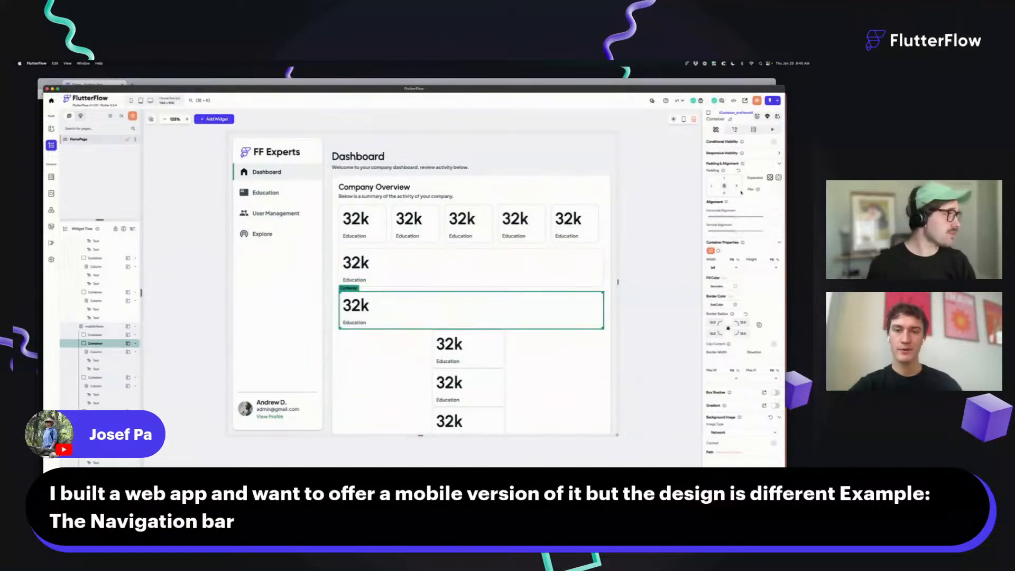
pyautogui.write('12')
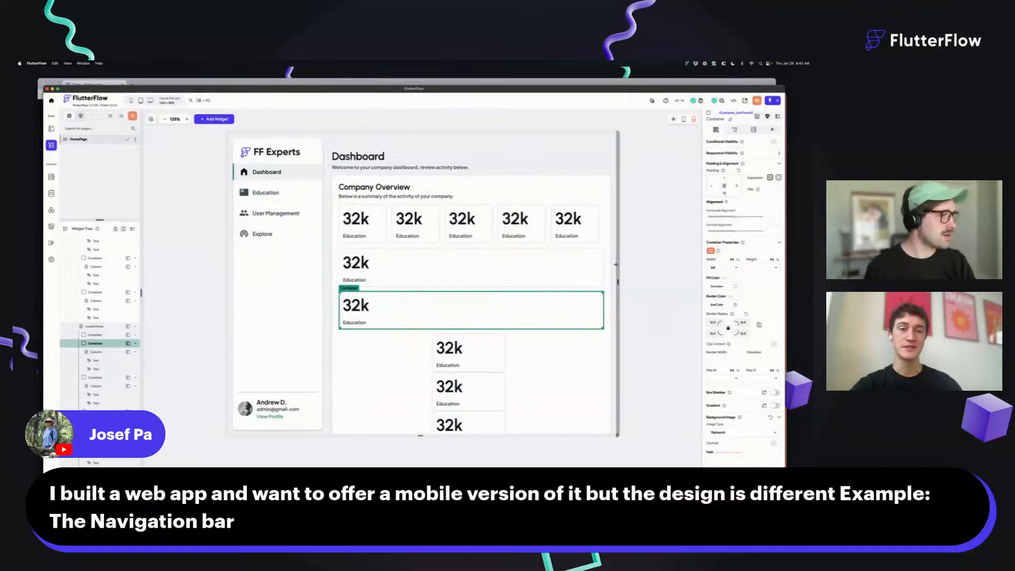
# Step: Replace the right padding with bottom padding on the third and fourth mobile cards, matching the cards above them
pyautogui.click(592, 262)
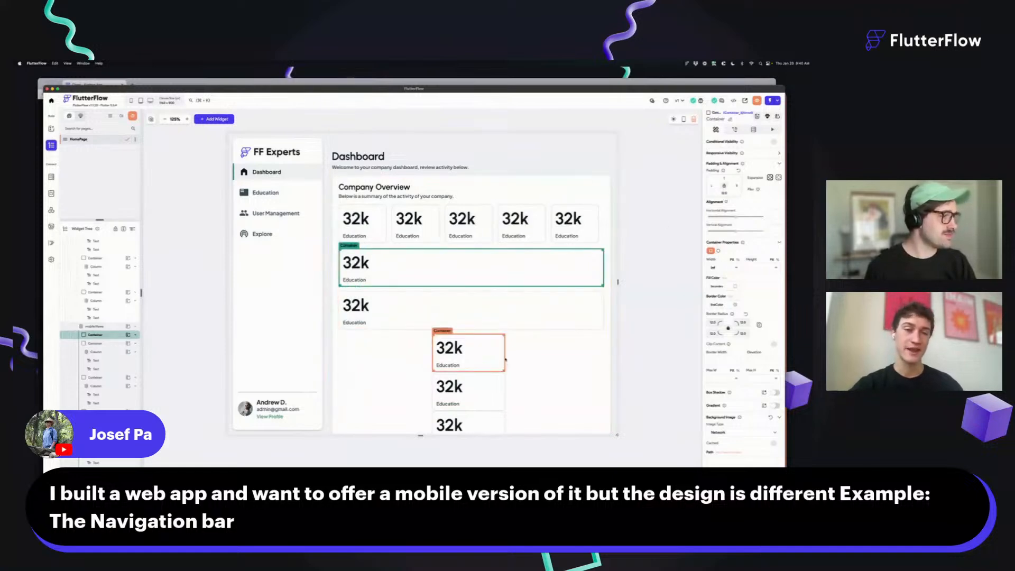
pyautogui.click(471, 353)
pyautogui.write('24.')
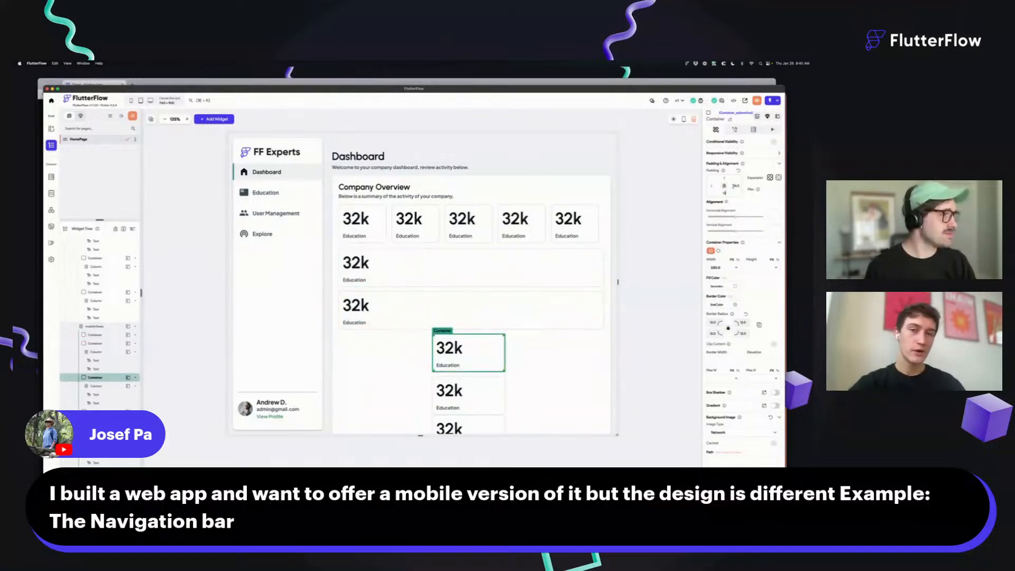
pyautogui.moveTo(470, 354); pyautogui.dragTo(501, 394)
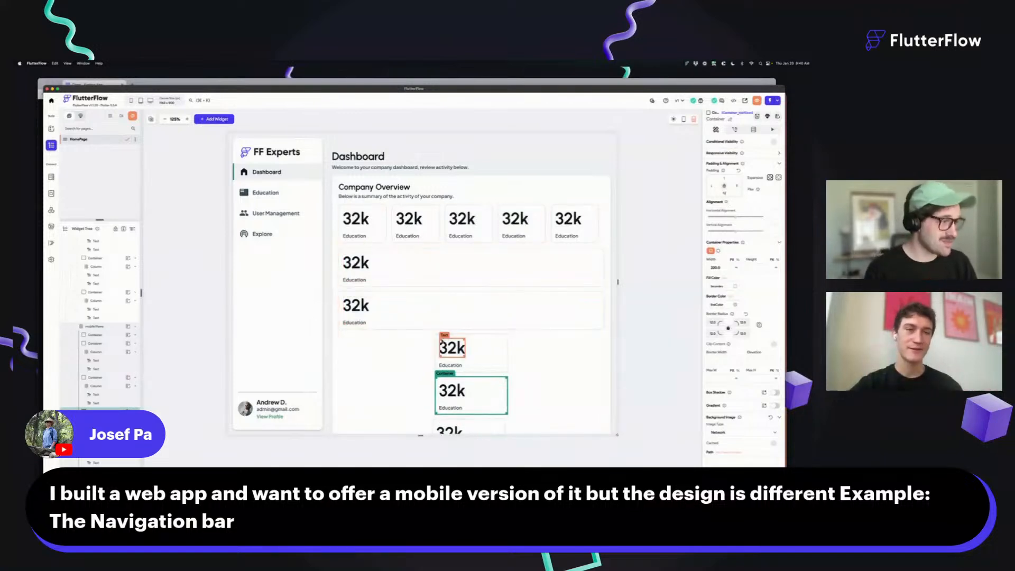
pyautogui.click(436, 341)
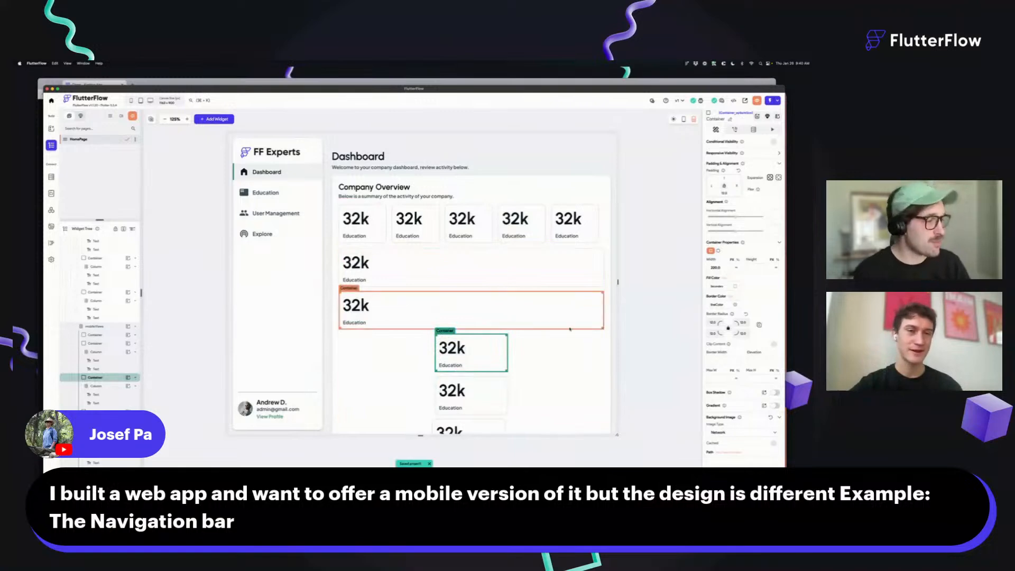
# Step: Make the main column holding the Dashboard heading and Company Overview section scrollable
pyautogui.click(609, 359)
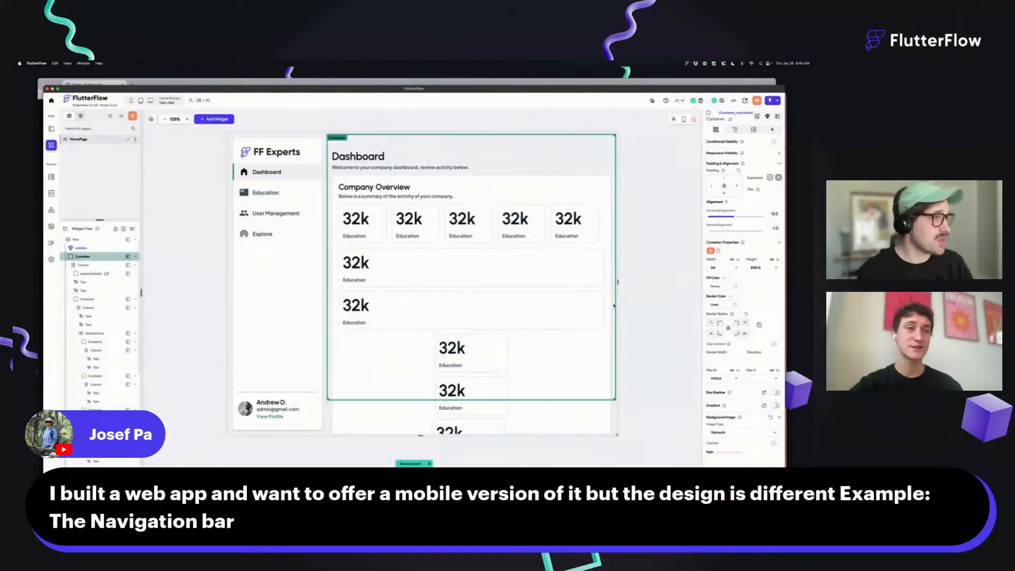
pyautogui.click(342, 176)
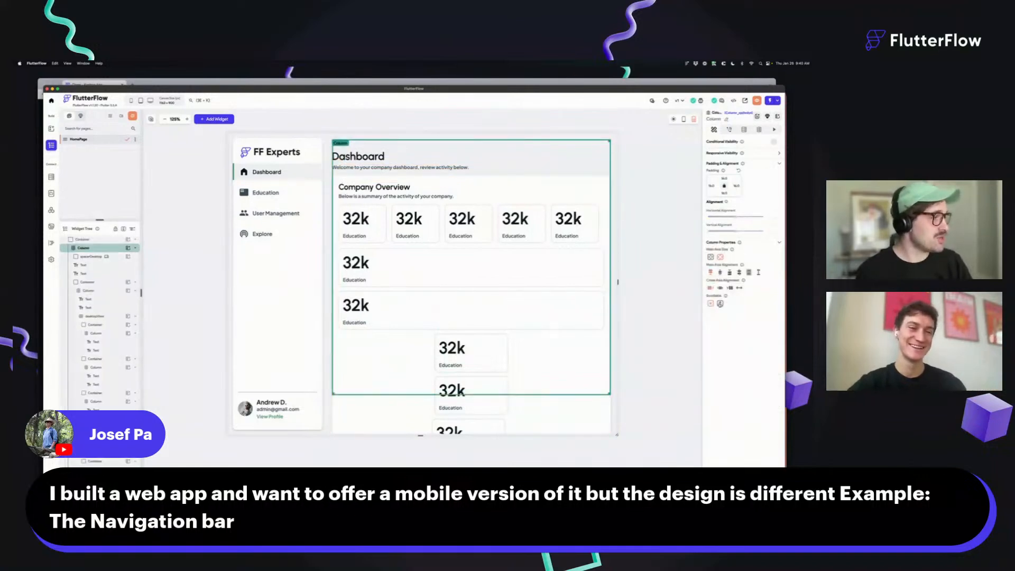
pyautogui.click(776, 313)
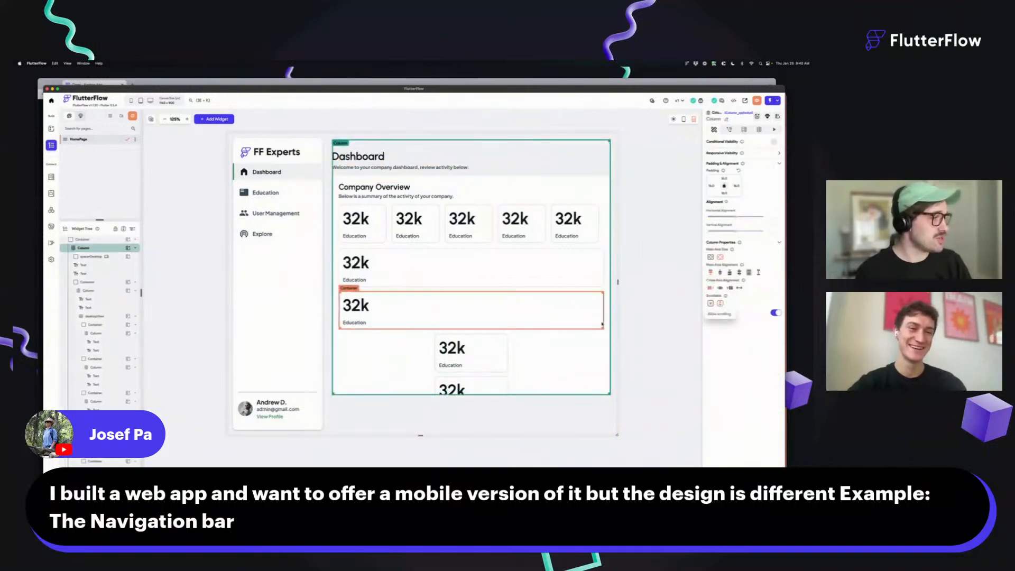
# Step: Set the height of the container wrapping the main dashboard column to infinity
pyautogui.click(360, 347)
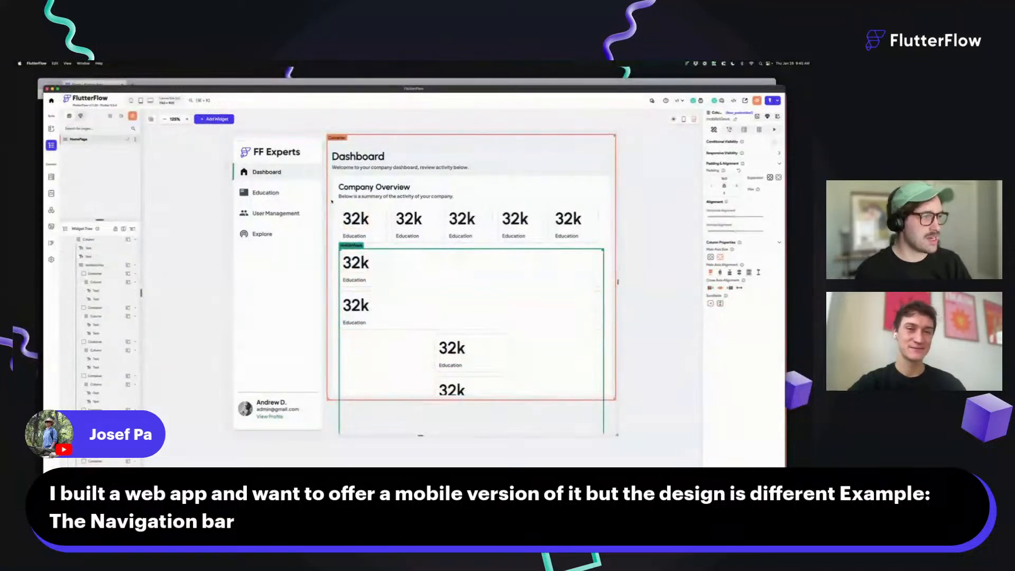
pyautogui.click(479, 153)
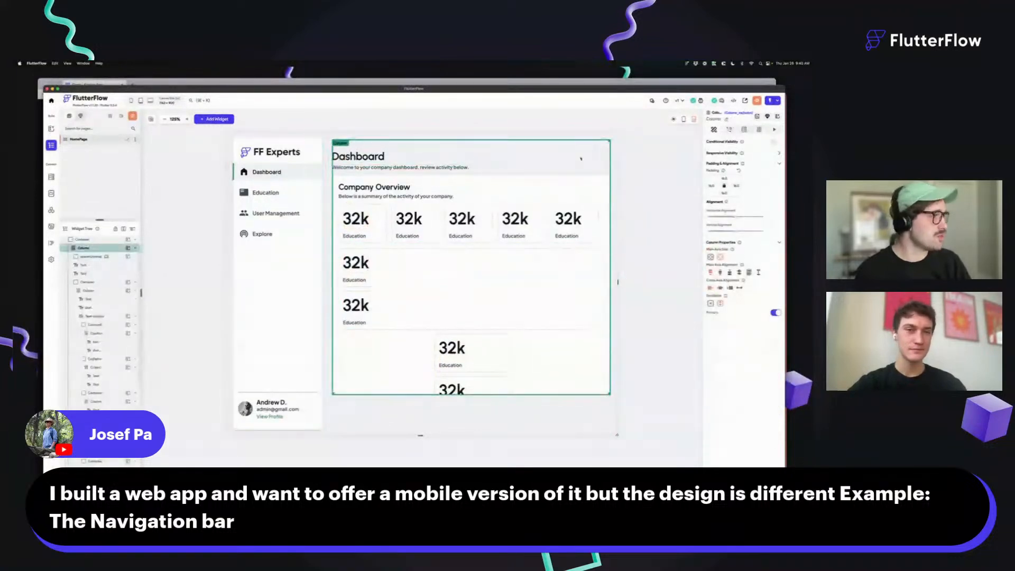
pyautogui.click(548, 148)
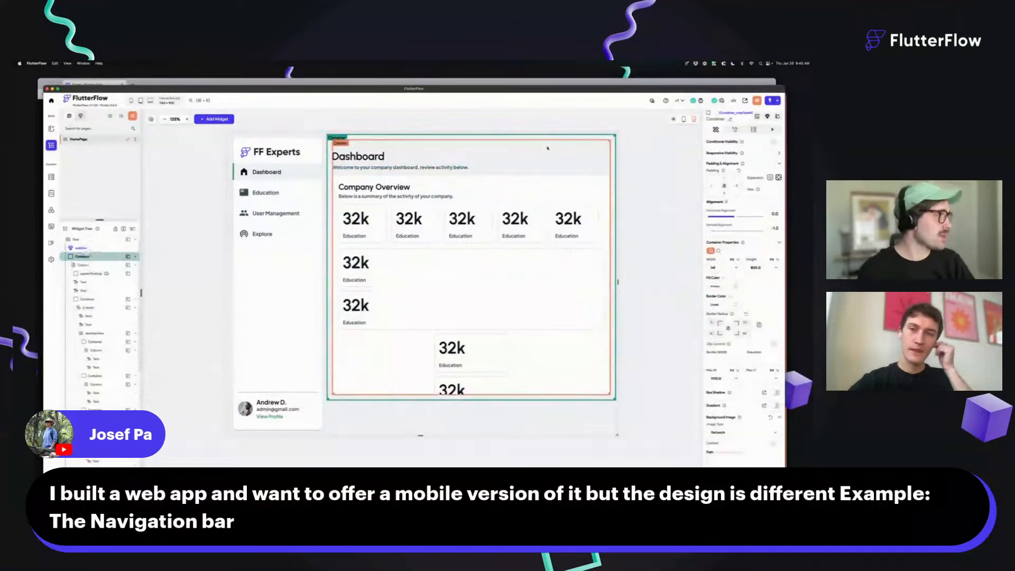
pyautogui.click(599, 378)
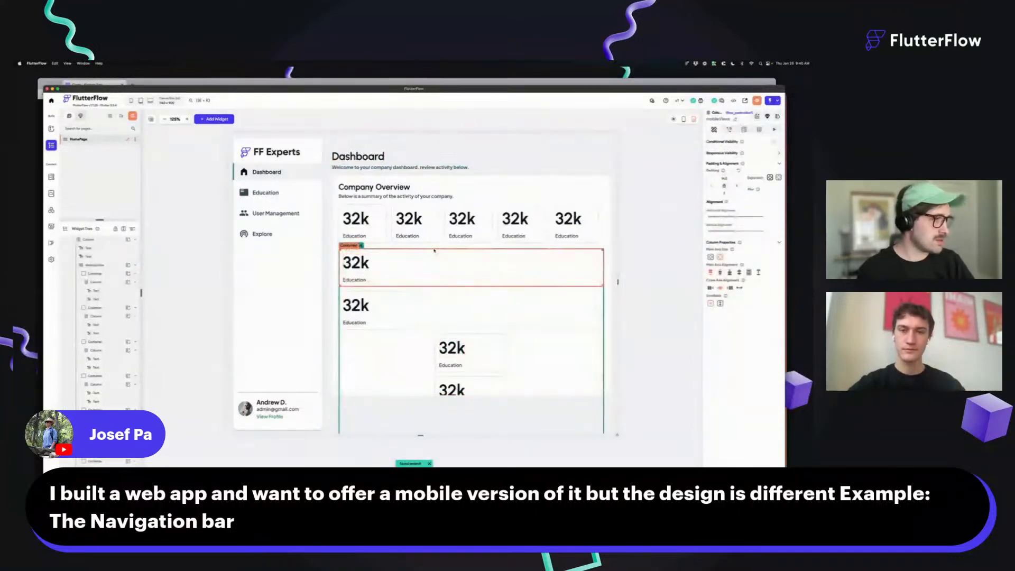
pyautogui.click(436, 248)
pyautogui.click(524, 174)
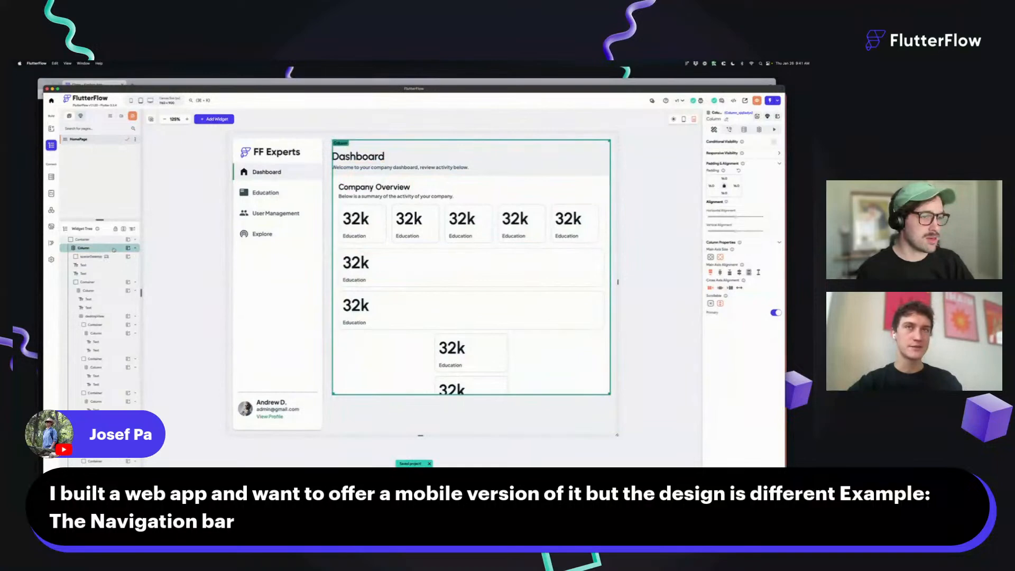
pyautogui.scroll(1, 101, 264)
pyautogui.click(96, 248)
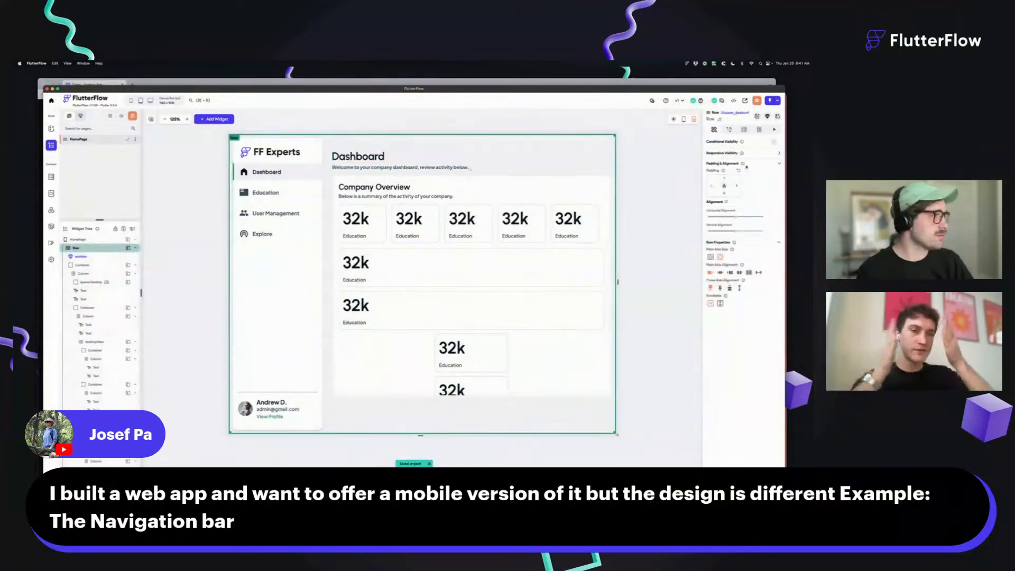
pyautogui.click(101, 266)
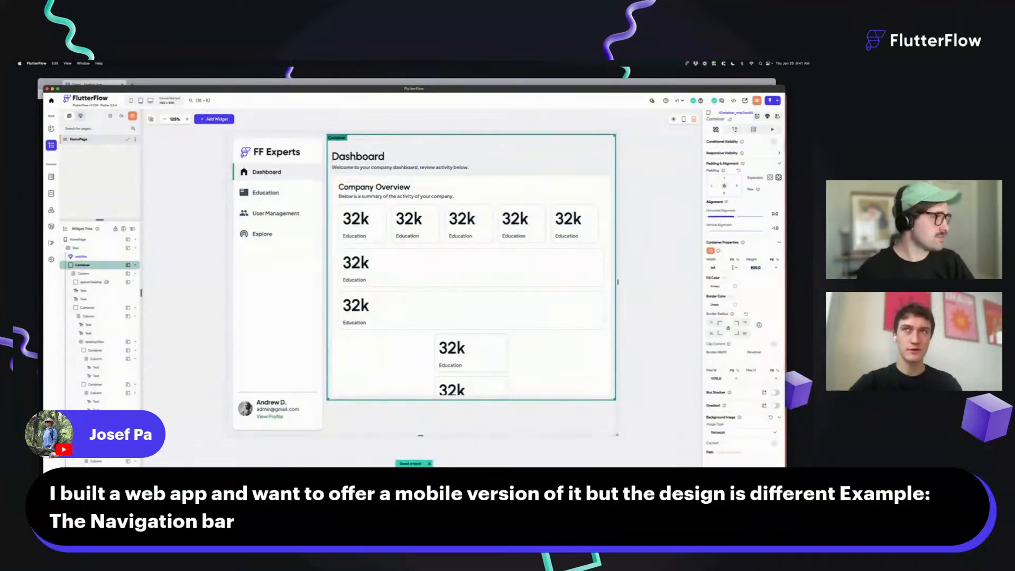
pyautogui.click(777, 268)
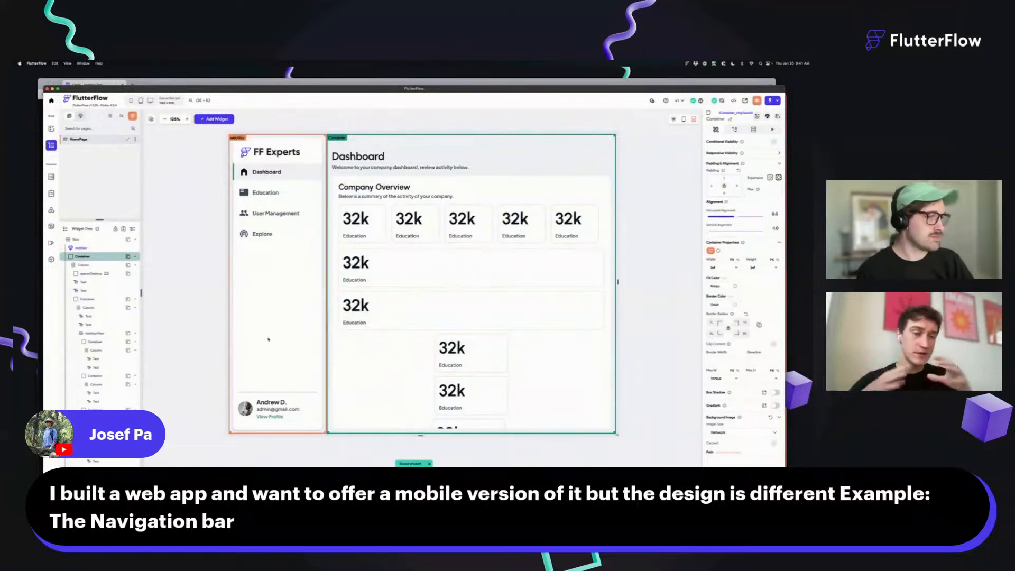
# Step: Try to set the Company Overview container to expand inside the scrollable main column
pyautogui.click(115, 267)
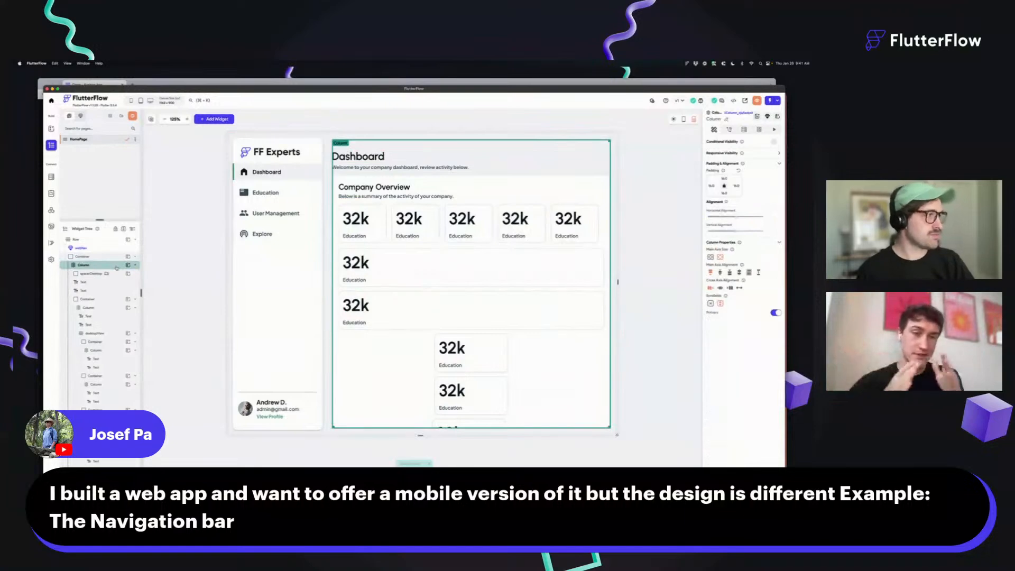
pyautogui.click(115, 274)
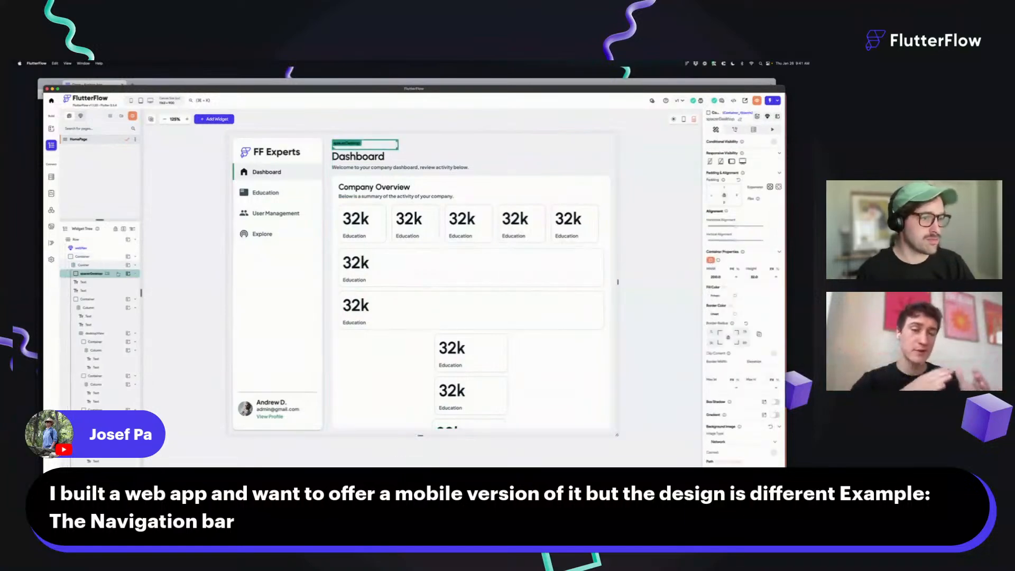
pyautogui.click(113, 299)
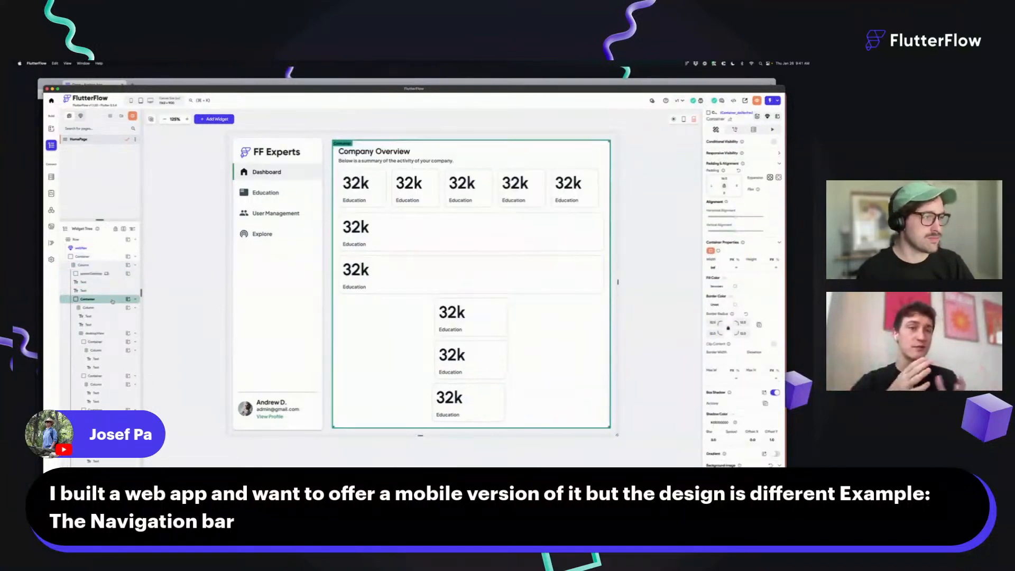
pyautogui.click(779, 178)
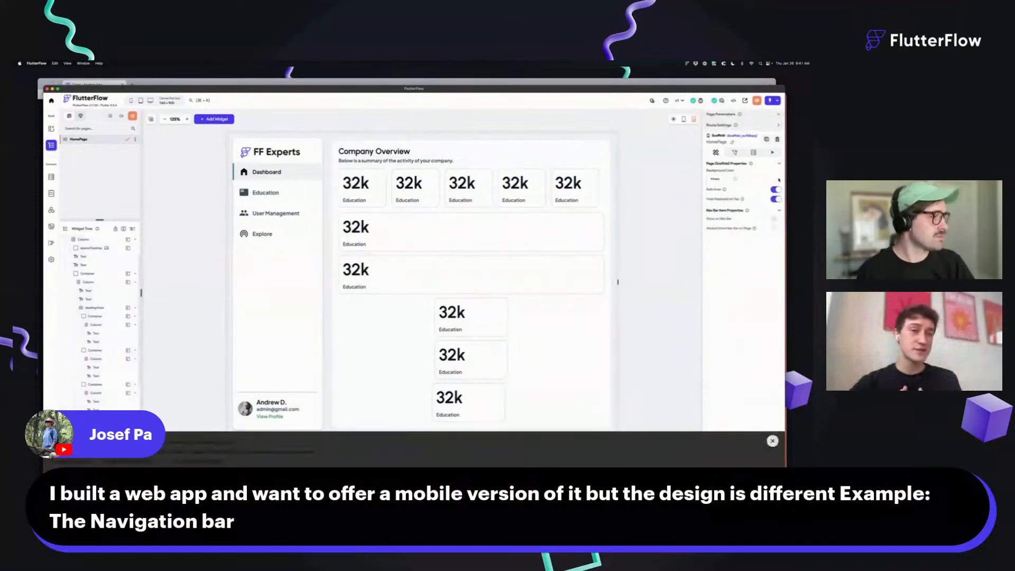
# Step: Set the third, fourth and fifth mobile cards to infinite width and remove the right padding from the fifth card
pyautogui.click(518, 344)
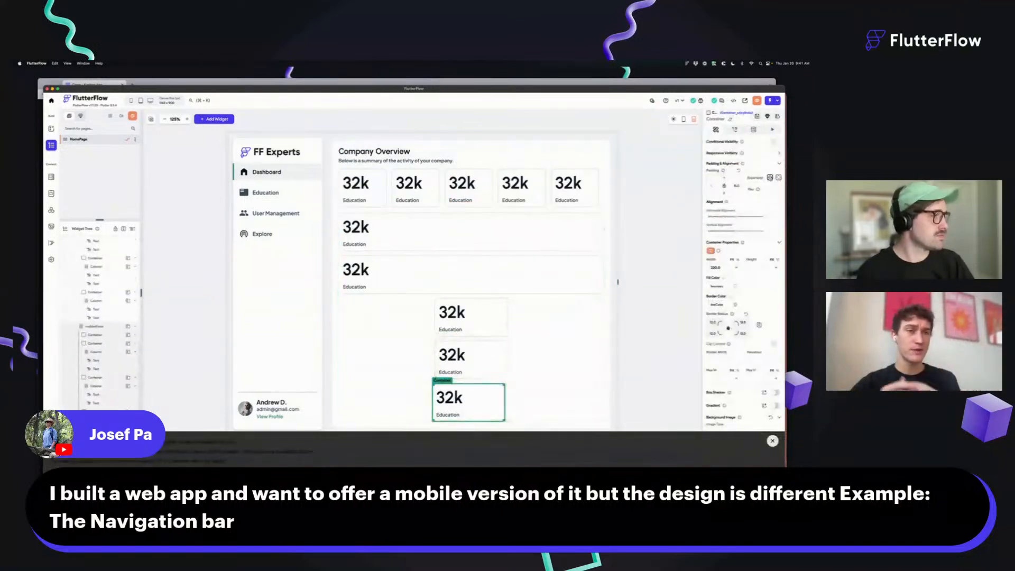
pyautogui.click(736, 269)
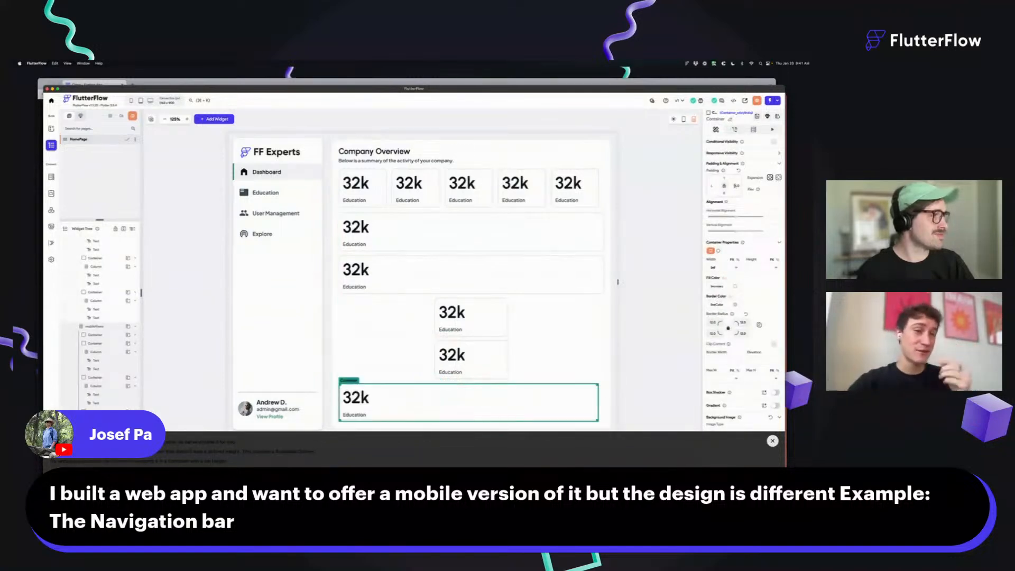
pyautogui.press('BackSpace')
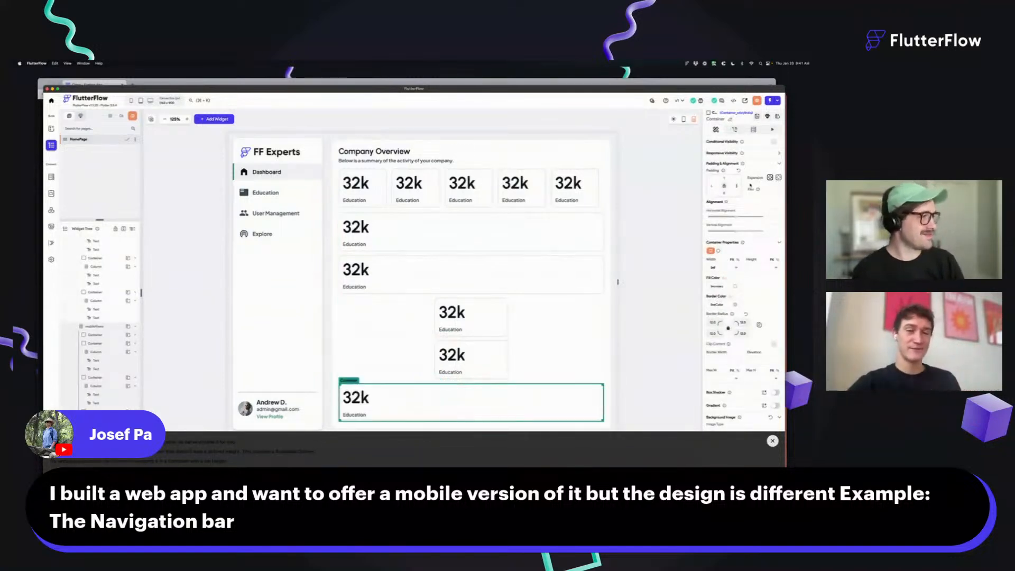
pyautogui.click(506, 347)
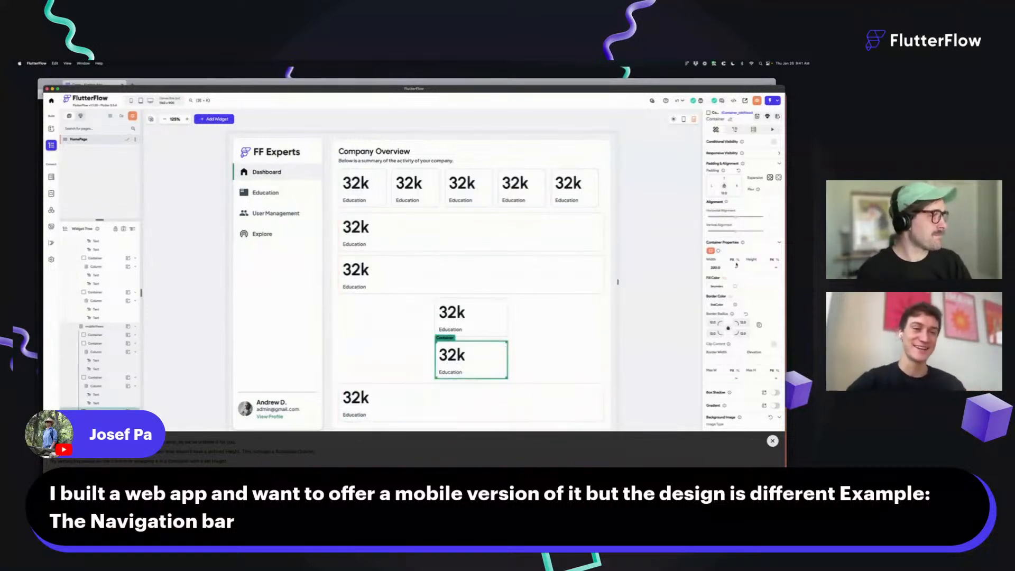
pyautogui.click(471, 317)
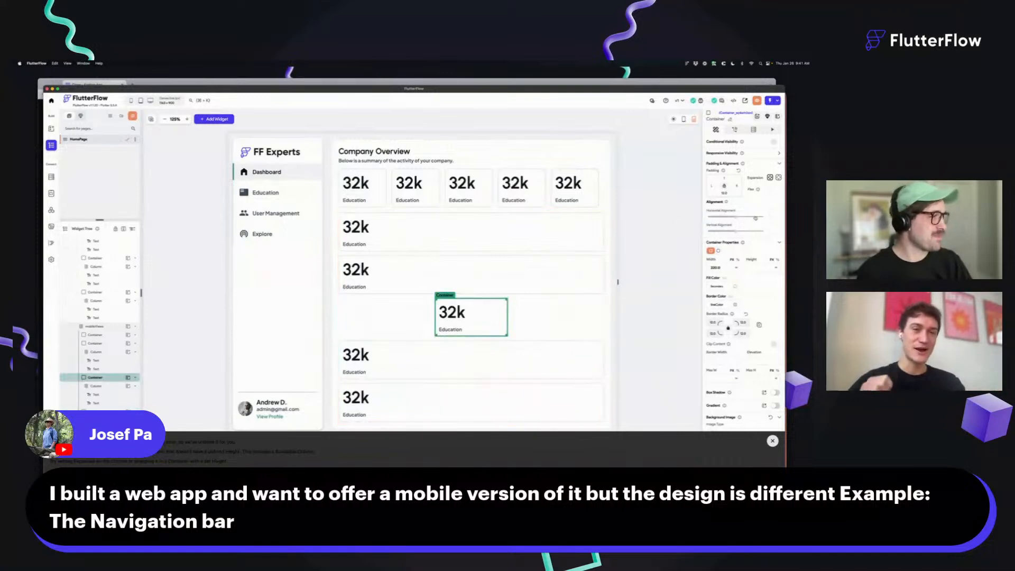
pyautogui.click(737, 265)
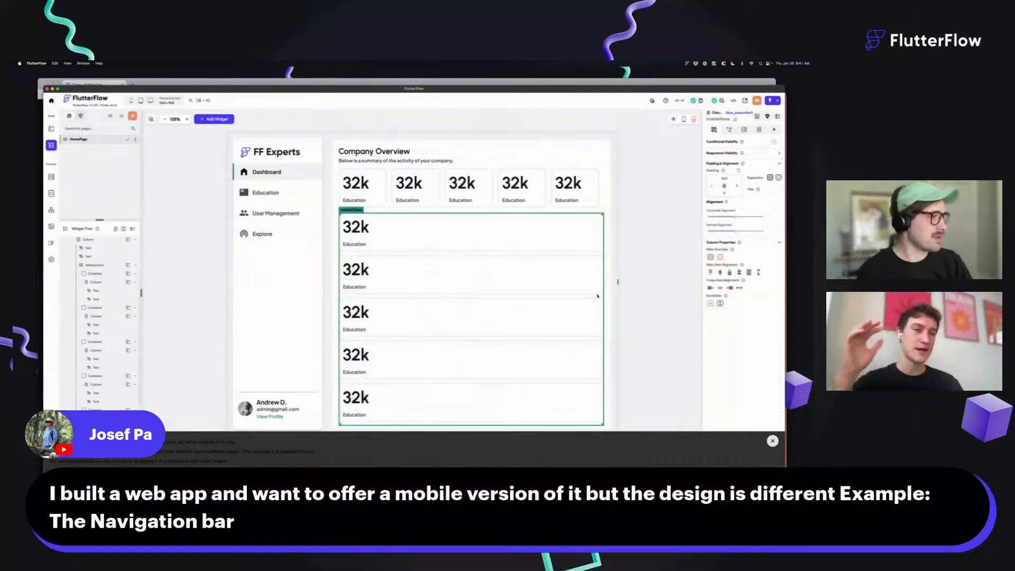
# Step: Show the mobileViews column only on phone and portrait tablet, and the desktopView row only on landscape tablet and desktop
pyautogui.click(780, 153)
pyautogui.click(743, 161)
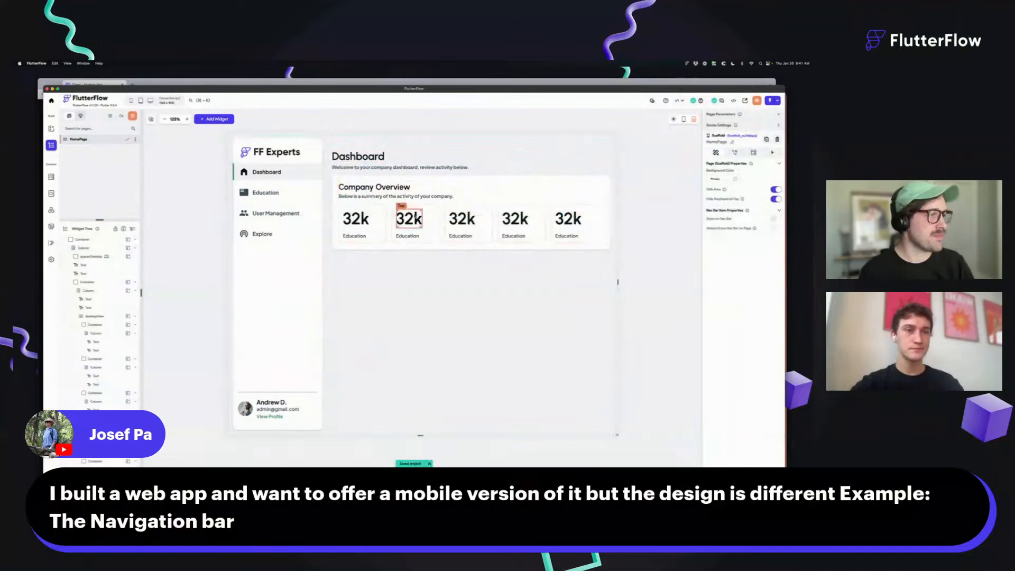
pyautogui.click(188, 120)
pyautogui.click(384, 238)
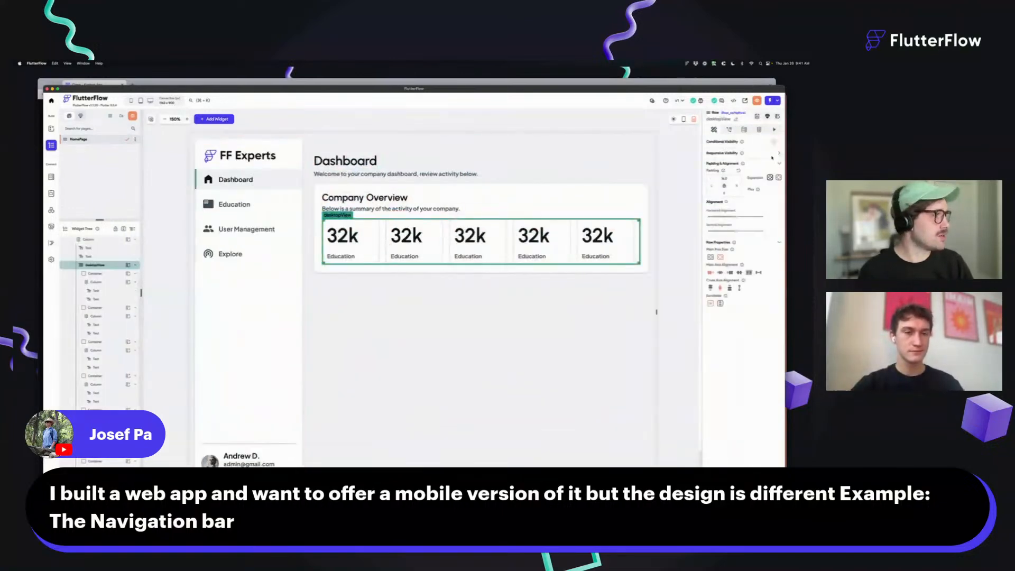
pyautogui.click(779, 155)
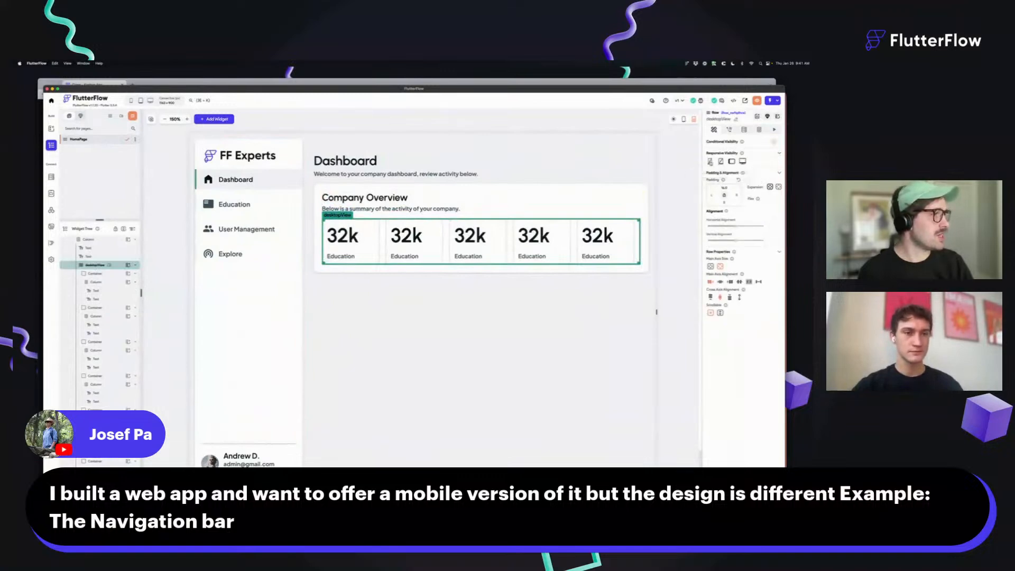
# Step: Narrow the page preview to portrait tablet width and select the mobileViews column to check the stacked card layout
pyautogui.click(656, 312)
pyautogui.moveTo(656, 312); pyautogui.dragTo(566, 312)
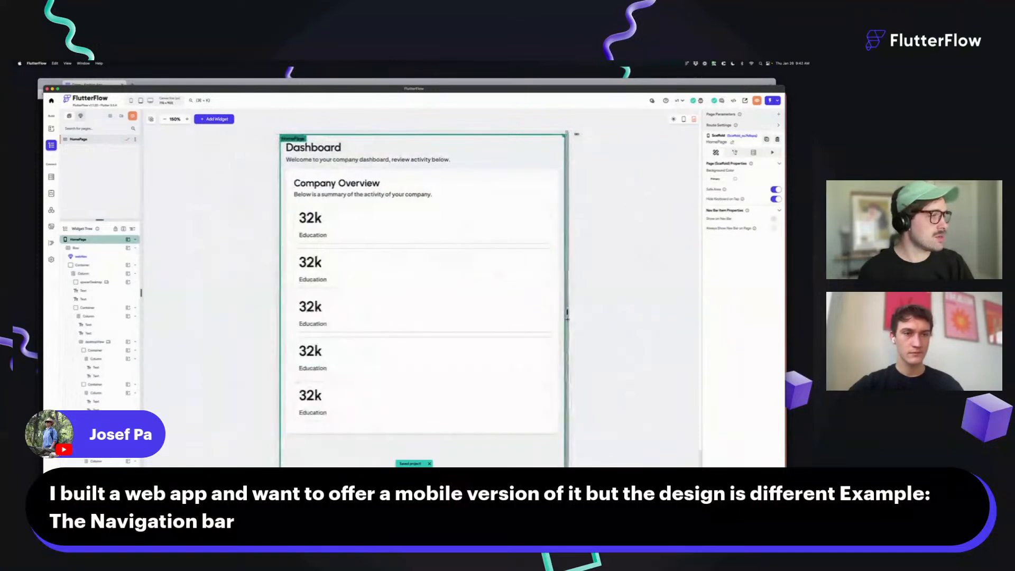
pyautogui.click(345, 250)
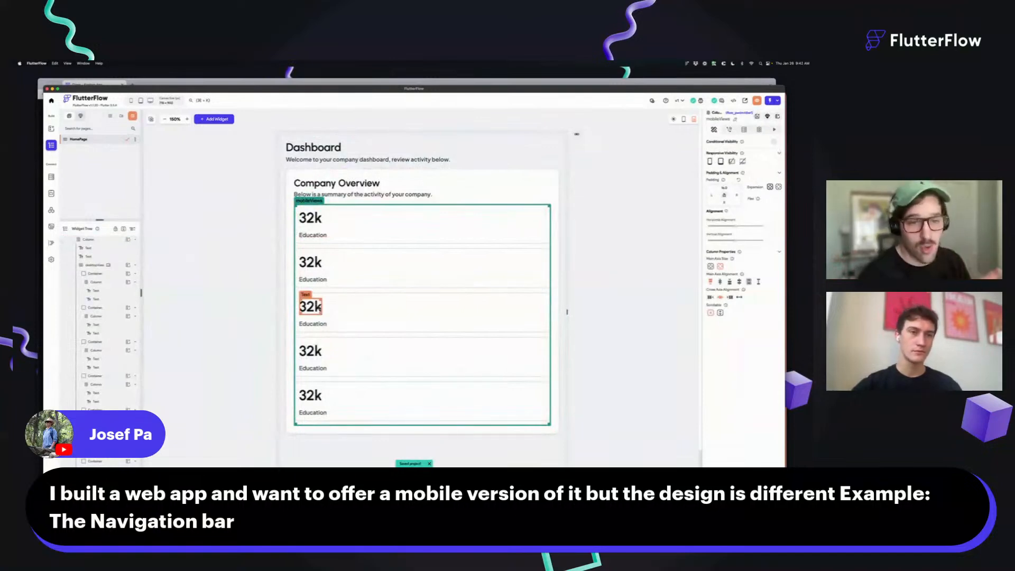
# Step: Narrow the page preview to phone width and replace the column in the first mobile card with a row
pyautogui.click(565, 312)
pyautogui.moveTo(567, 312); pyautogui.dragTo(492, 312)
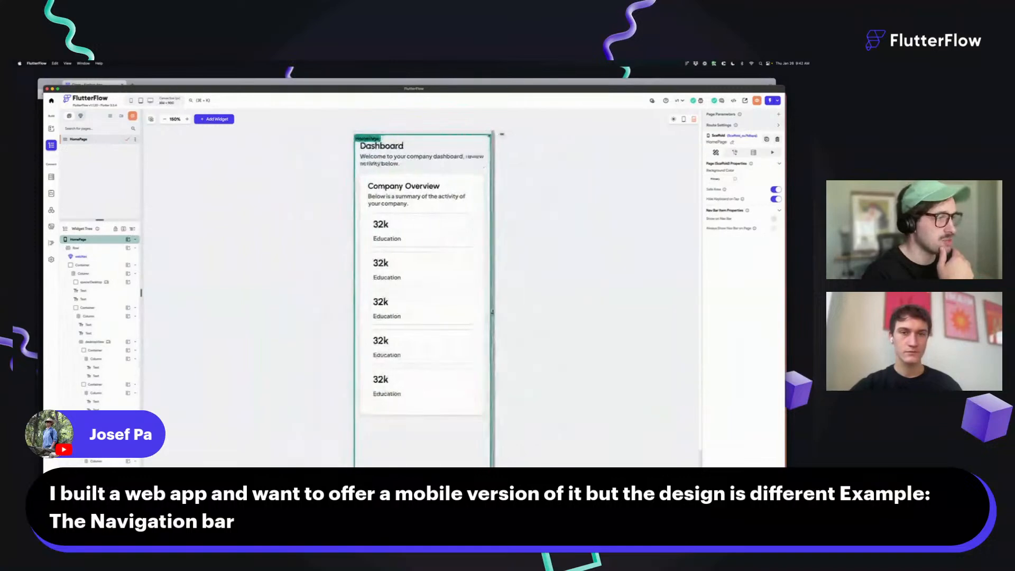
pyautogui.click(427, 253)
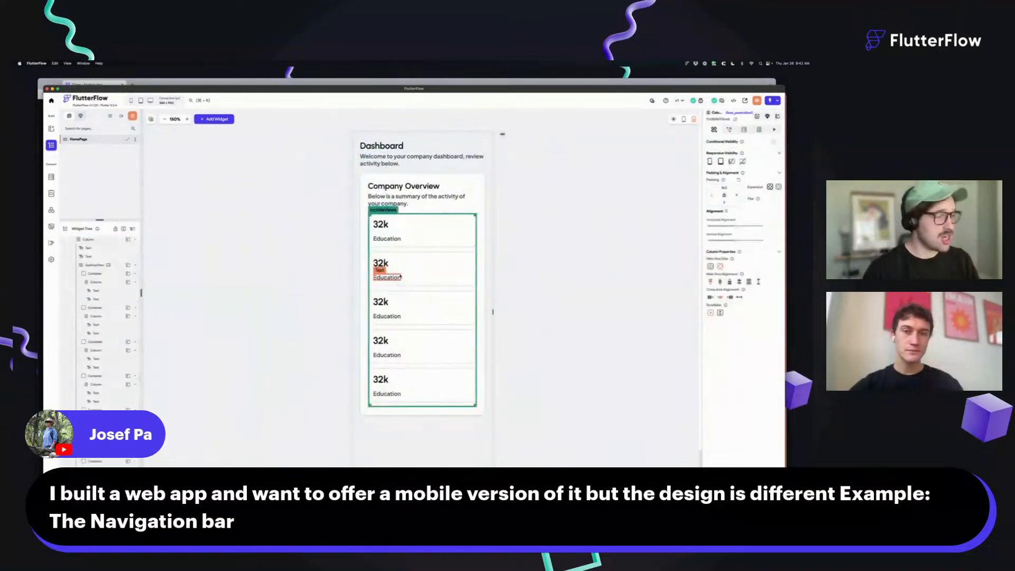
pyautogui.rightClick(421, 233)
pyautogui.click(447, 275)
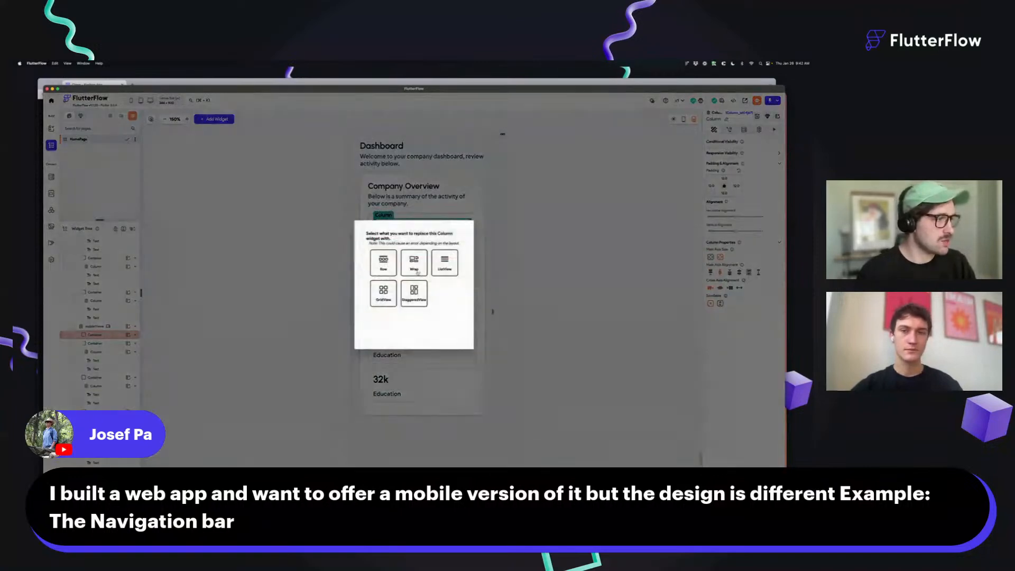
pyautogui.click(383, 262)
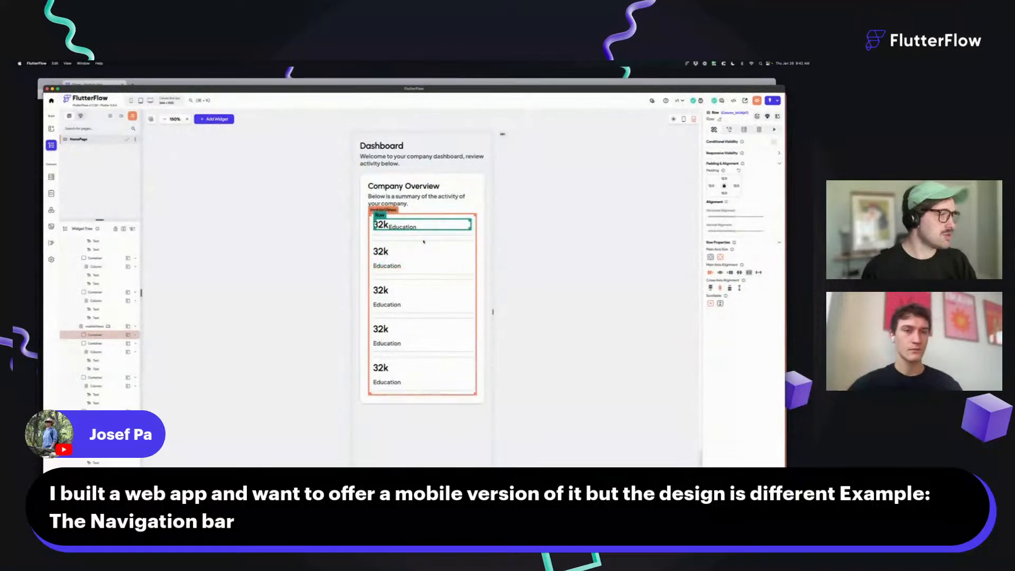
# Step: Remove the top padding from the first mobile card's Education text and space the row's items to opposite ends
pyautogui.click(403, 227)
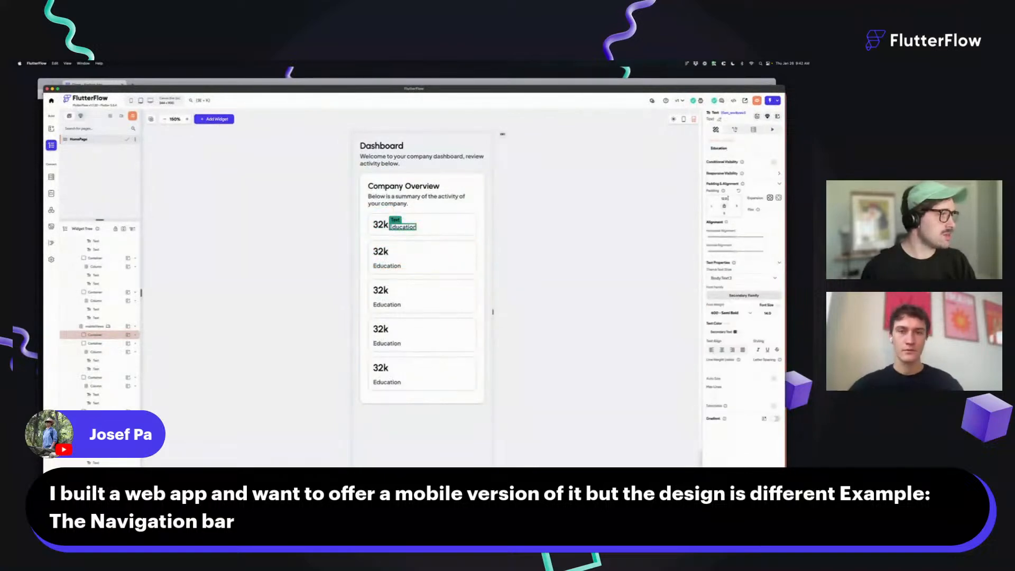
pyautogui.press('BackSpace')
pyautogui.click(432, 231)
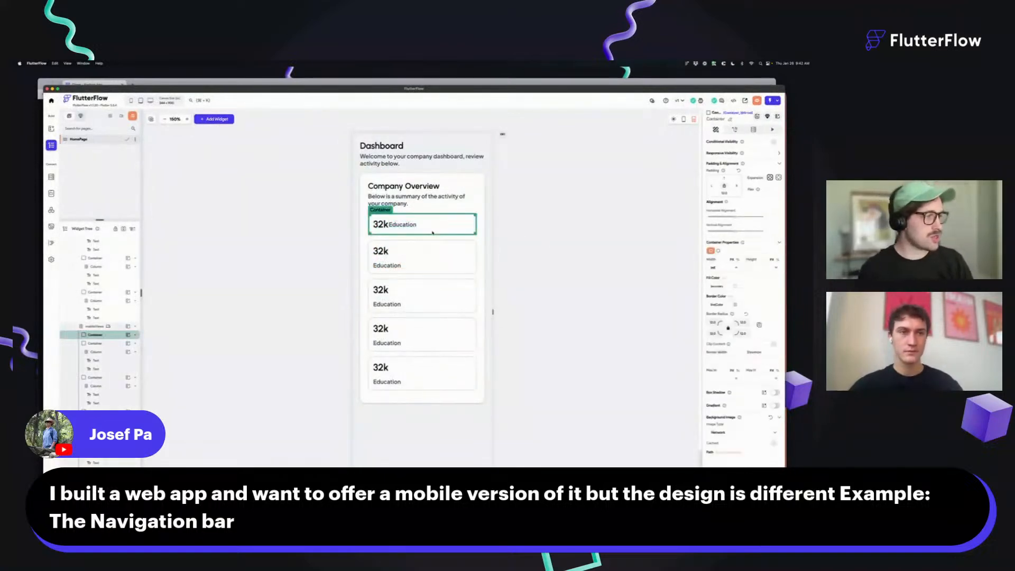
pyautogui.click(432, 226)
pyautogui.click(758, 272)
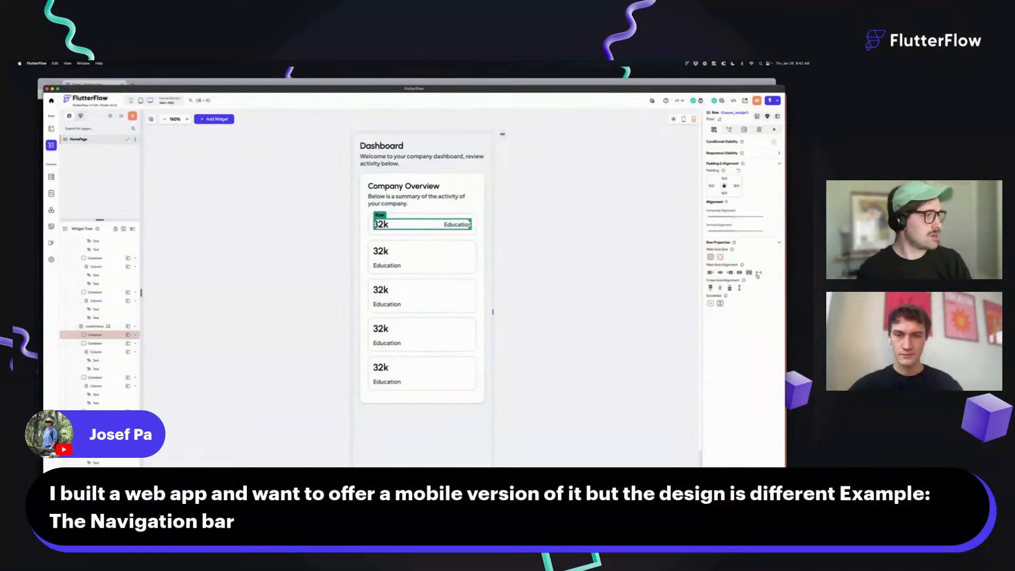
# Step: Move the 32k text after the Education text in the first mobile card's row
pyautogui.click(380, 224)
pyautogui.moveTo(381, 224); pyautogui.dragTo(473, 232)
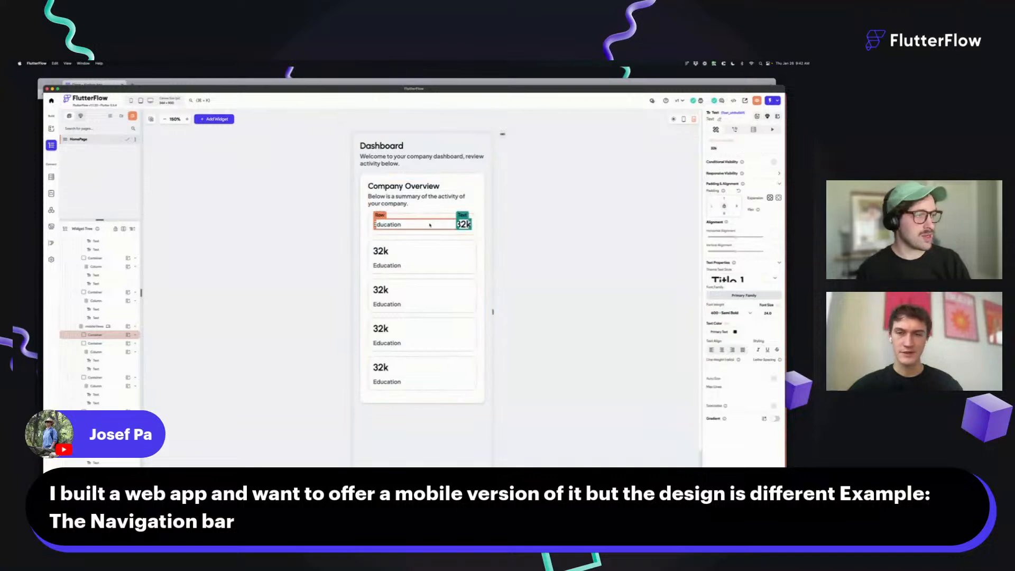
pyautogui.click(555, 220)
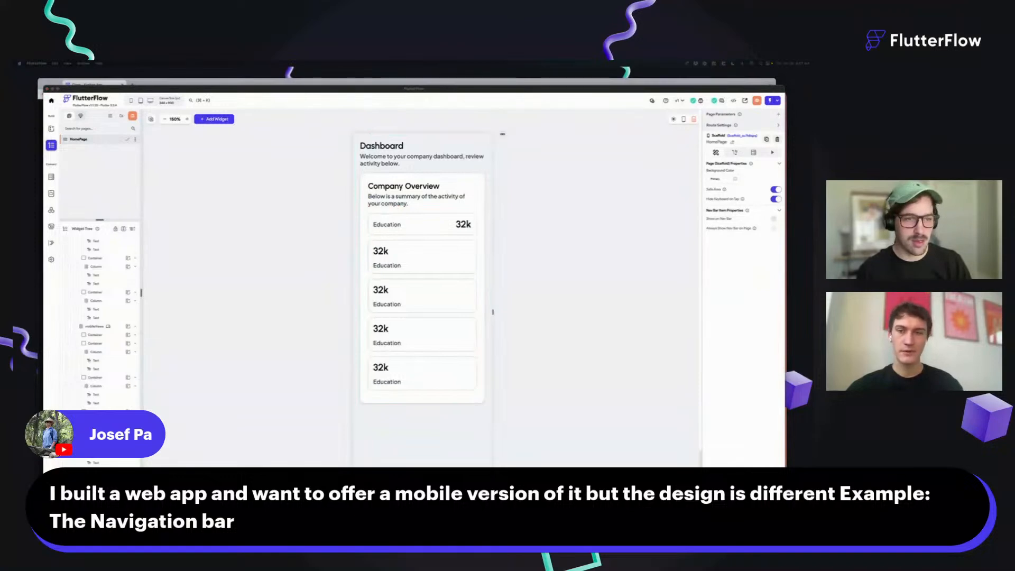
pyautogui.click(310, 224)
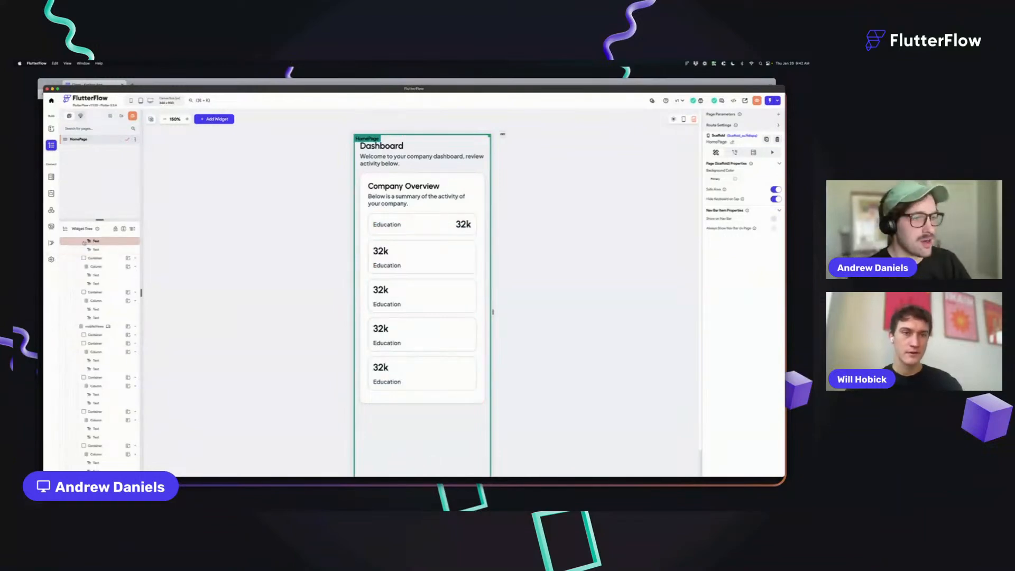
# Step: Enable the app's nav bar and hide both the nav bar and the app bar on landscape tablet and desktop
pyautogui.click(50, 261)
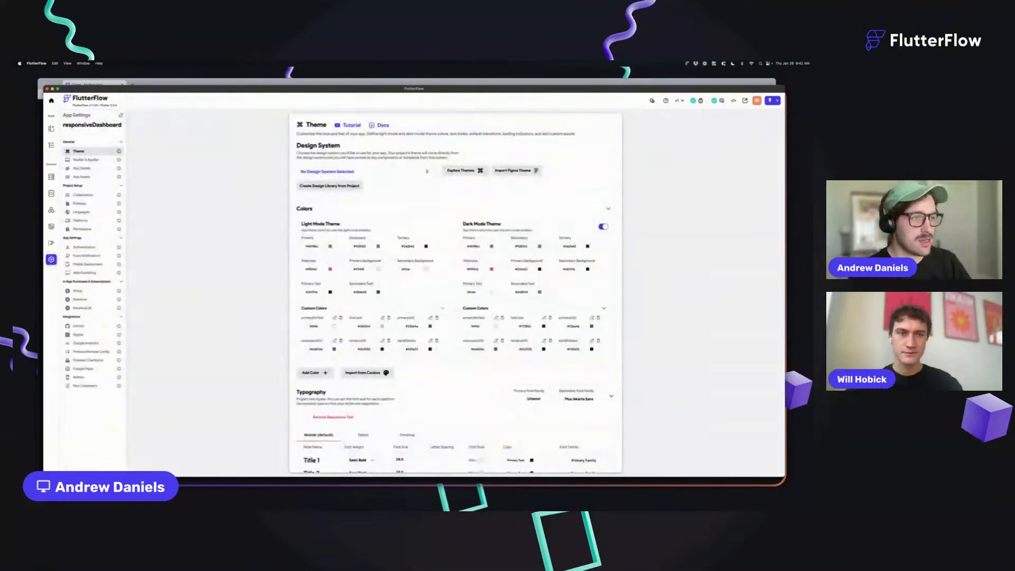
pyautogui.click(85, 159)
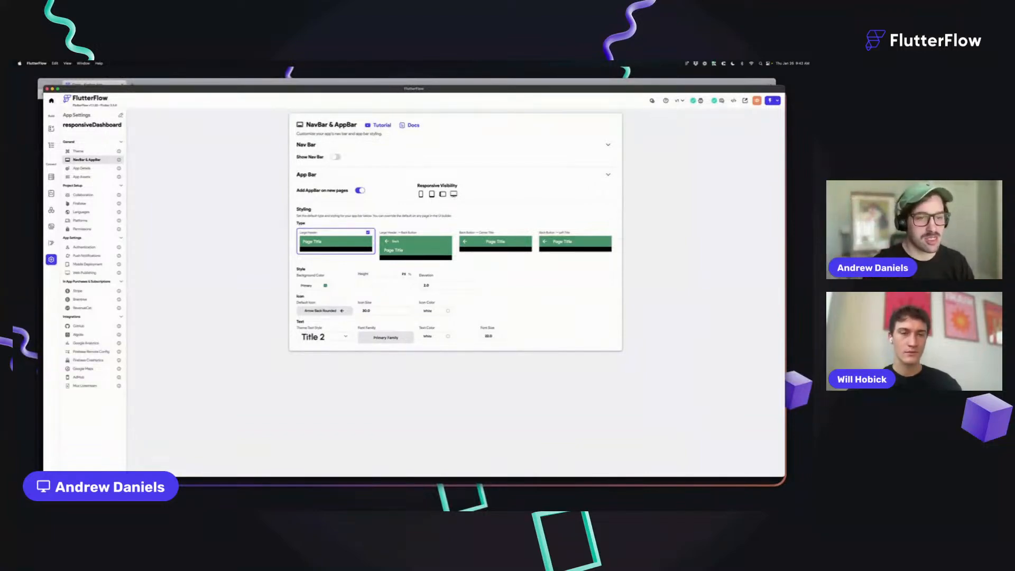
pyautogui.click(337, 158)
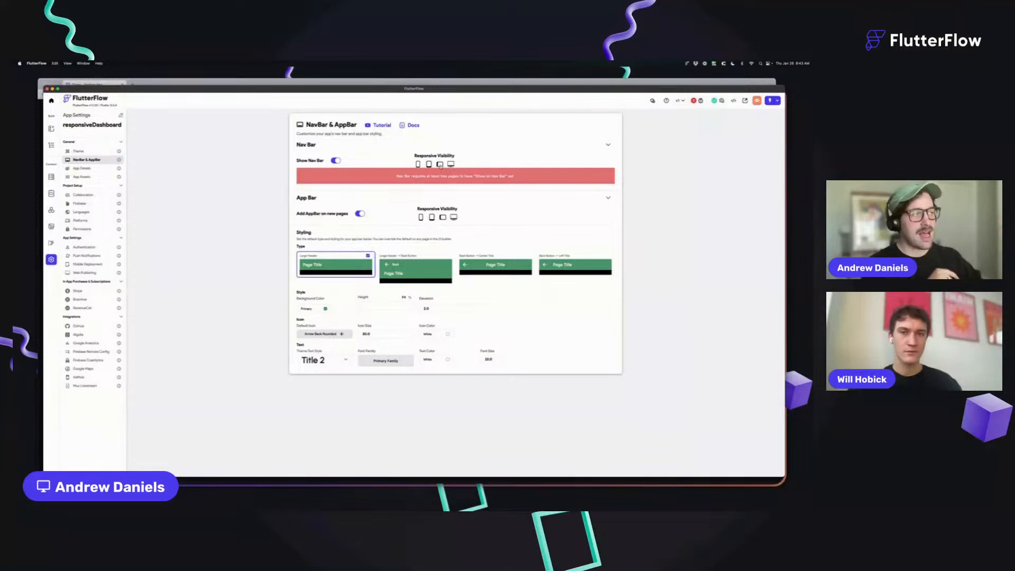
pyautogui.click(440, 164)
pyautogui.click(451, 165)
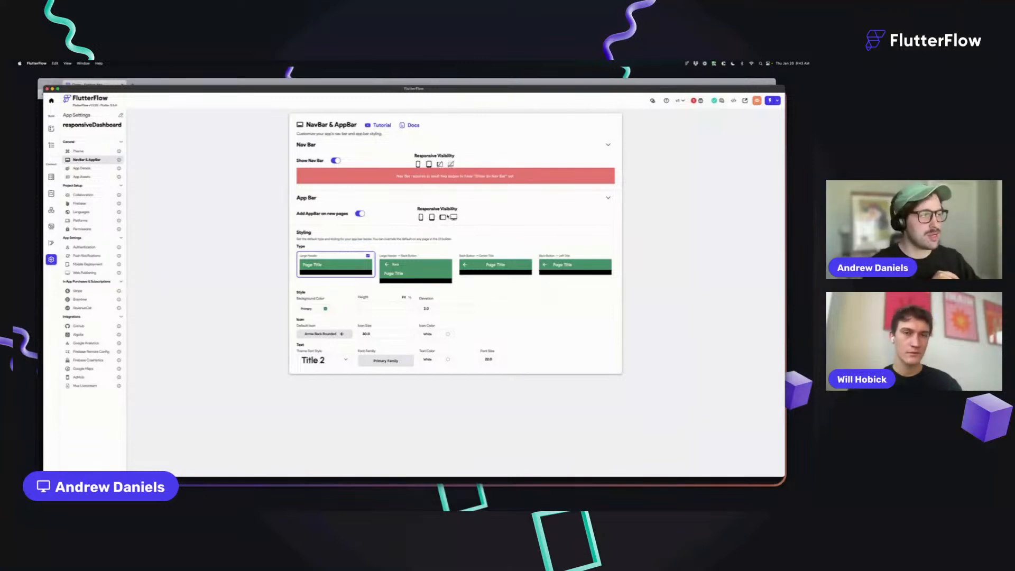
pyautogui.click(454, 218)
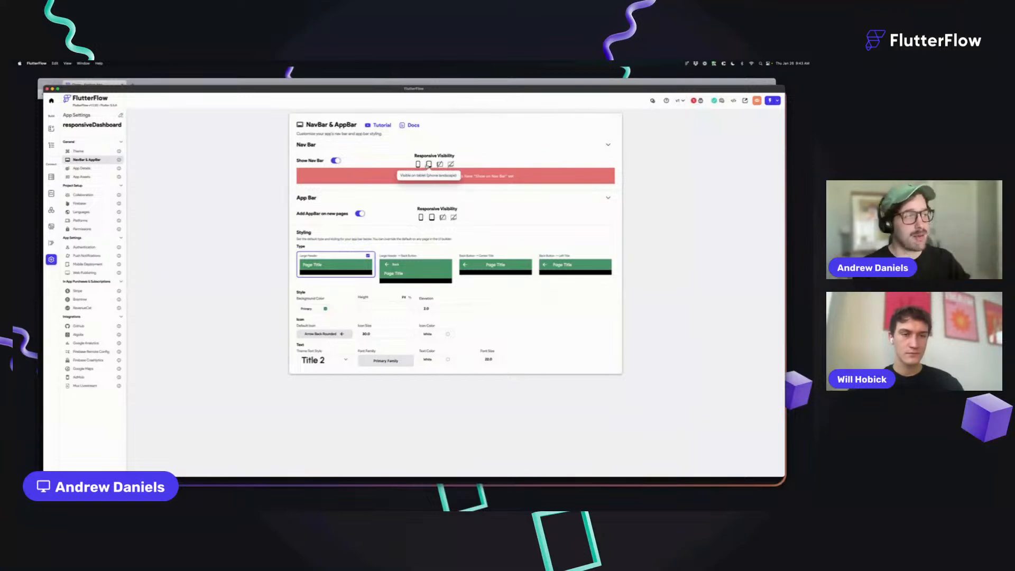
# Step: Return to HomePage and resize the preview between desktop and phone widths to check the side navigation and card layouts
pyautogui.click(51, 145)
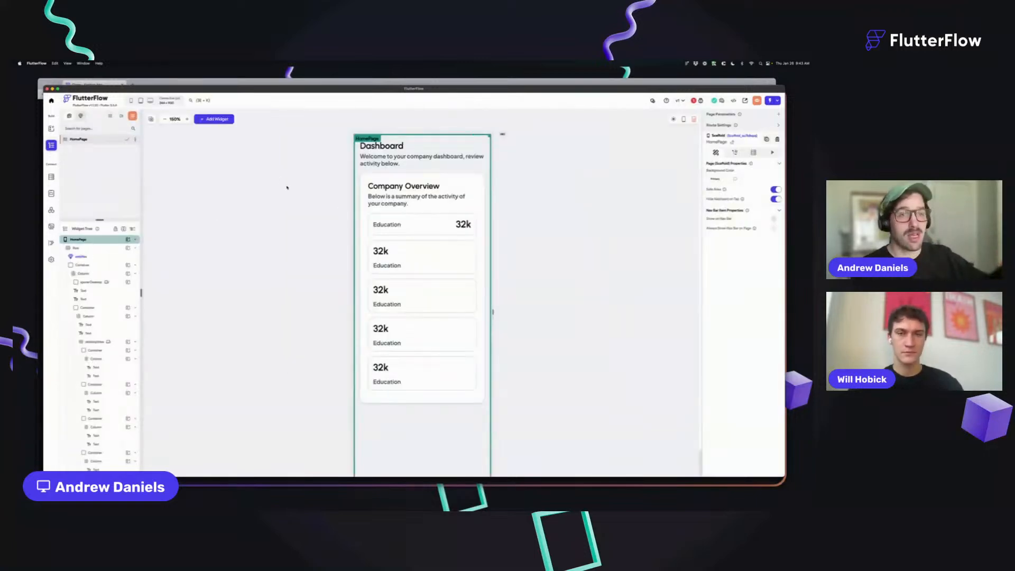
pyautogui.moveTo(492, 312); pyautogui.dragTo(650, 311)
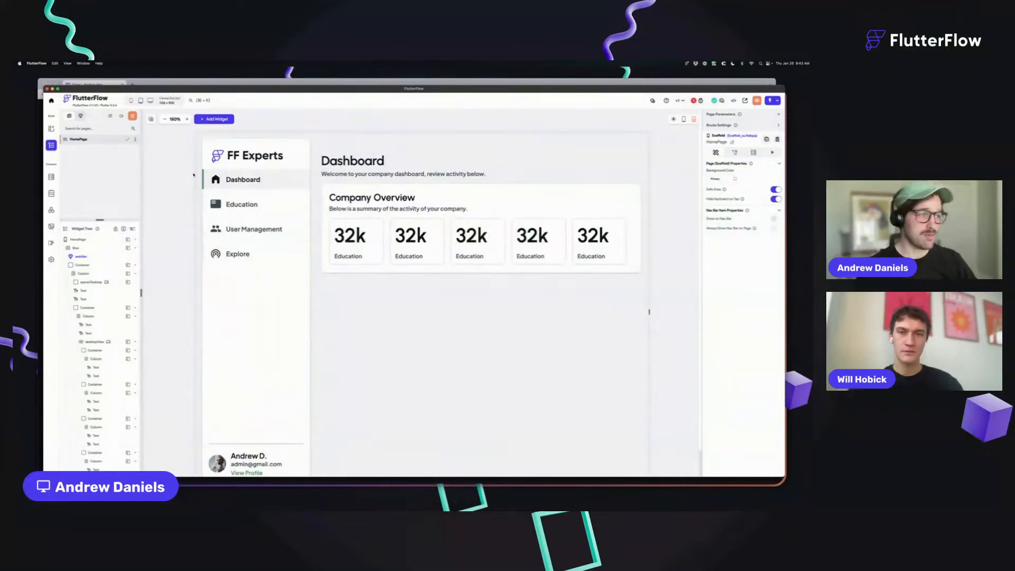
pyautogui.click(241, 169)
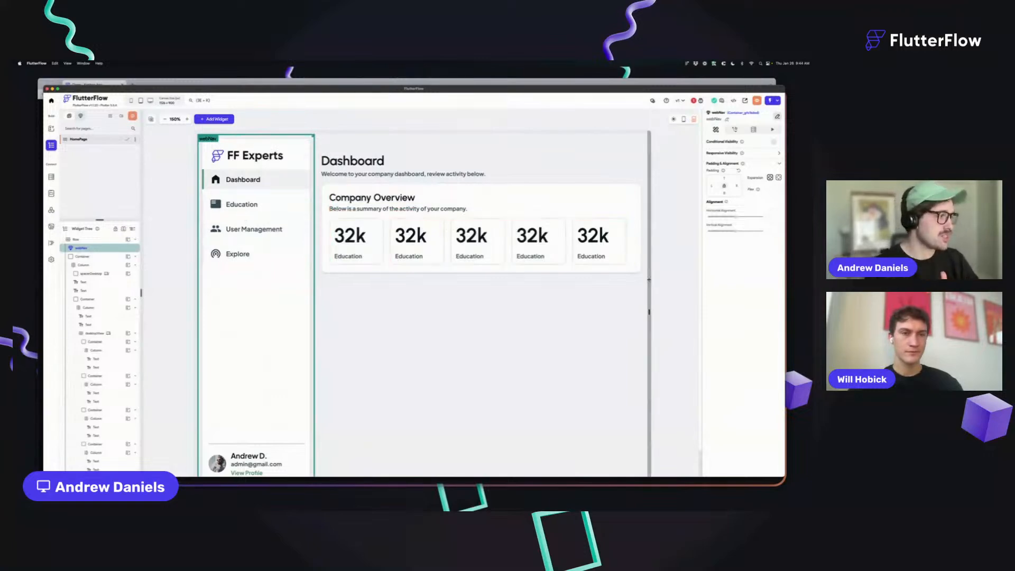
pyautogui.moveTo(649, 308); pyautogui.dragTo(508, 296)
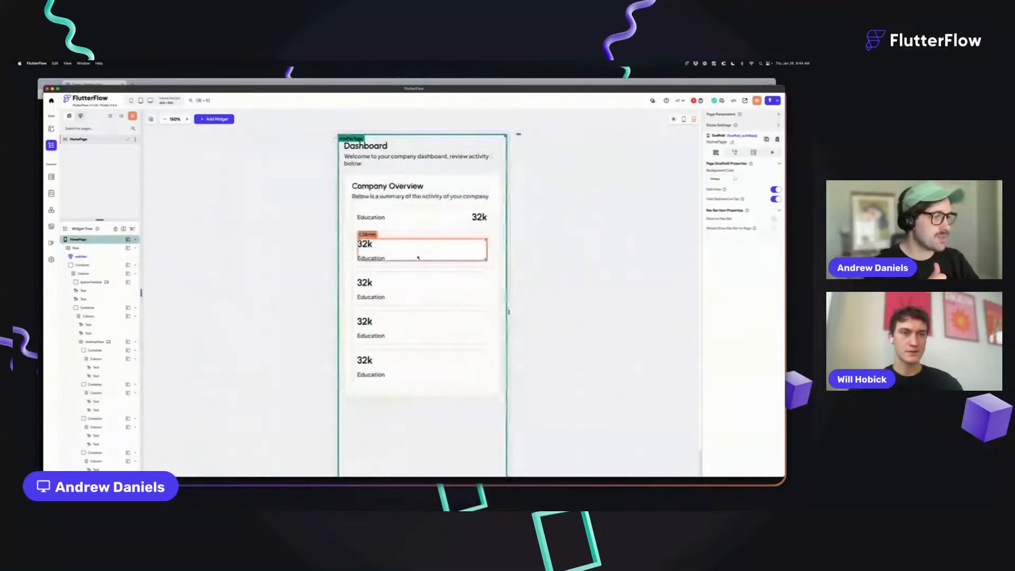
pyautogui.click(375, 250)
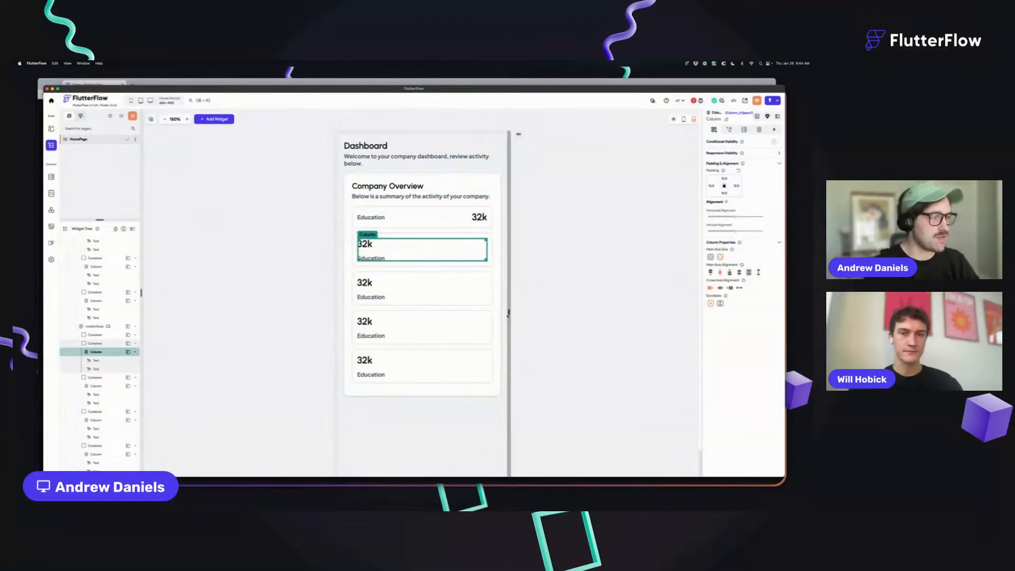
pyautogui.moveTo(509, 312); pyautogui.dragTo(688, 312)
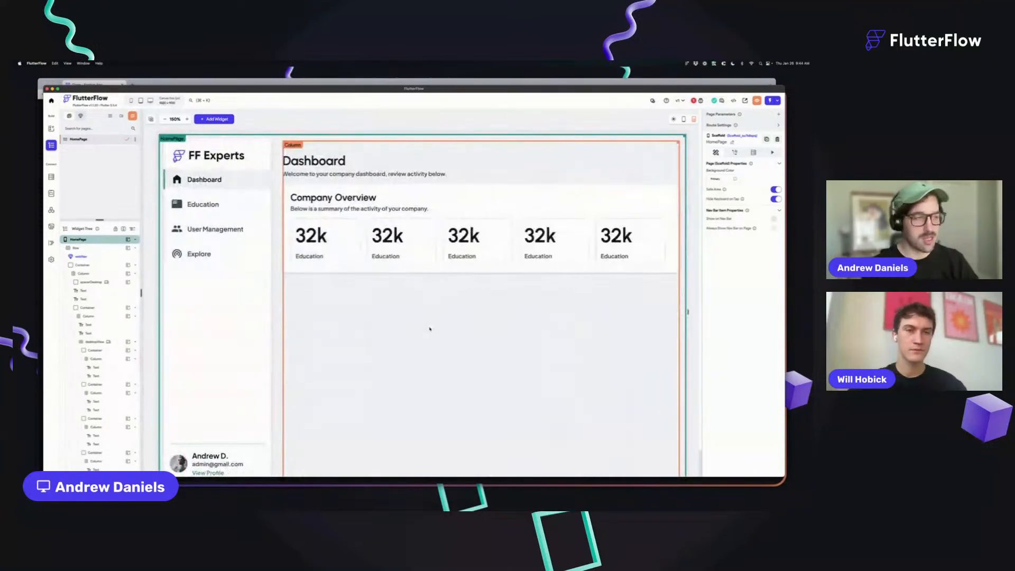
# Step: Add a row beneath the Company Overview container and increase the container's bottom padding
pyautogui.click(305, 123)
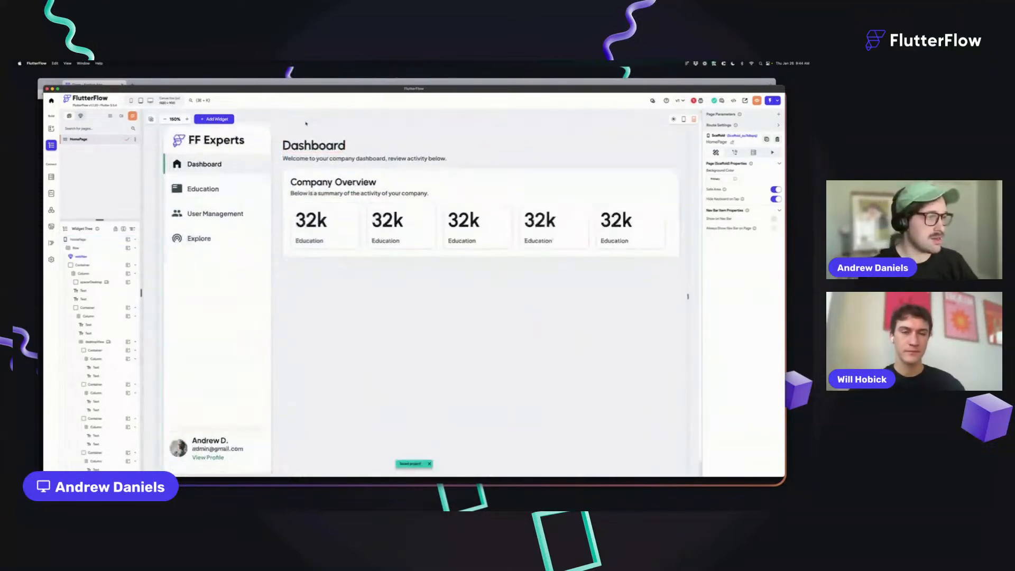
pyautogui.click(296, 158)
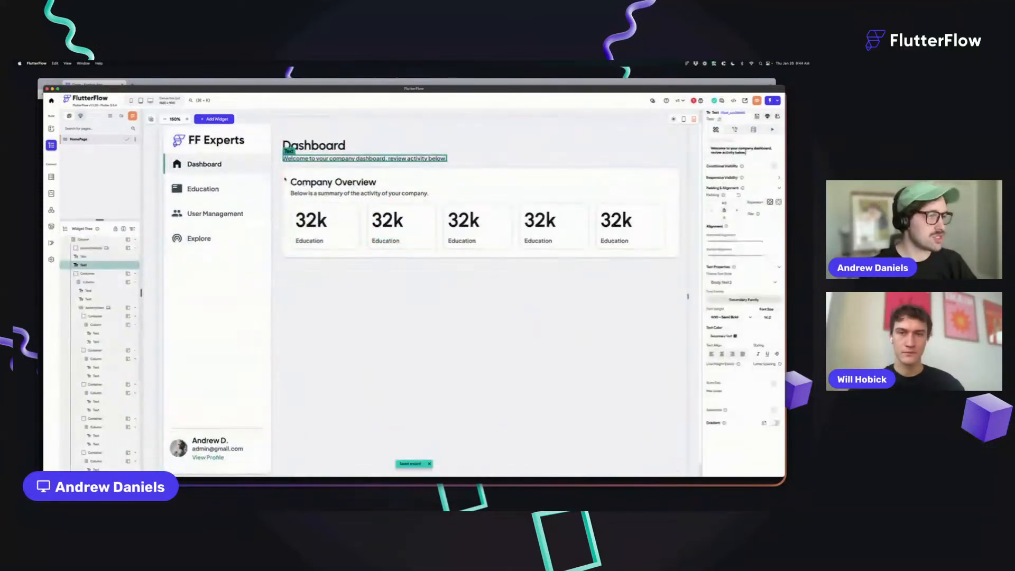
pyautogui.click(370, 251)
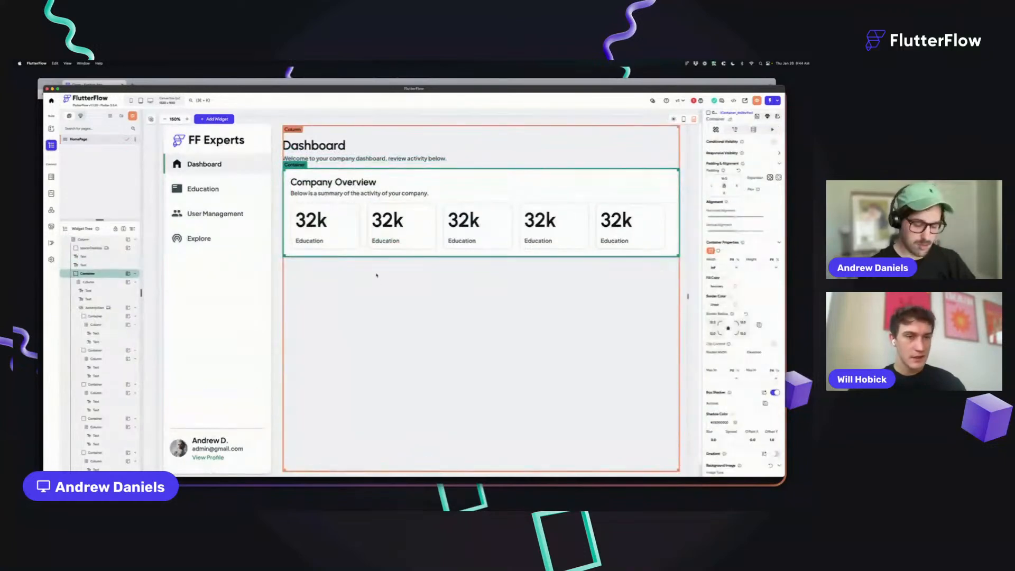
pyautogui.press('super+f')
pyautogui.moveTo(579, 326); pyautogui.dragTo(408, 306)
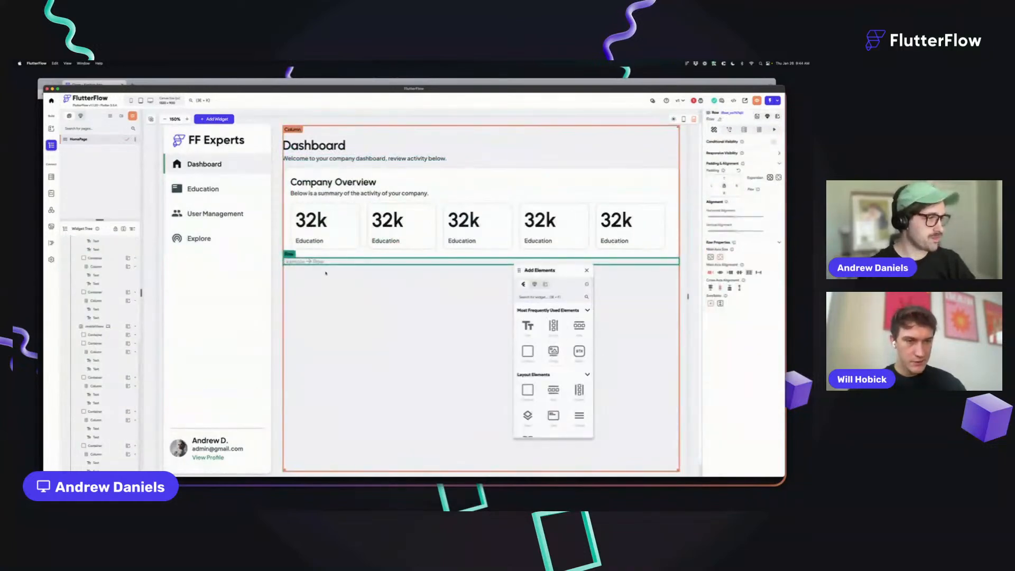
pyautogui.click(338, 253)
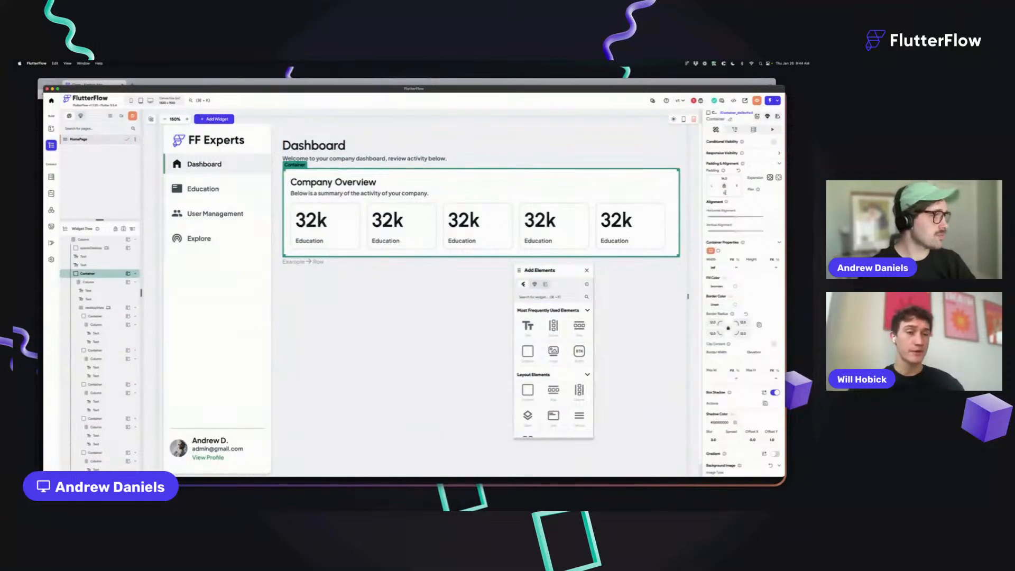
pyautogui.click(423, 269)
pyautogui.press('Escape')
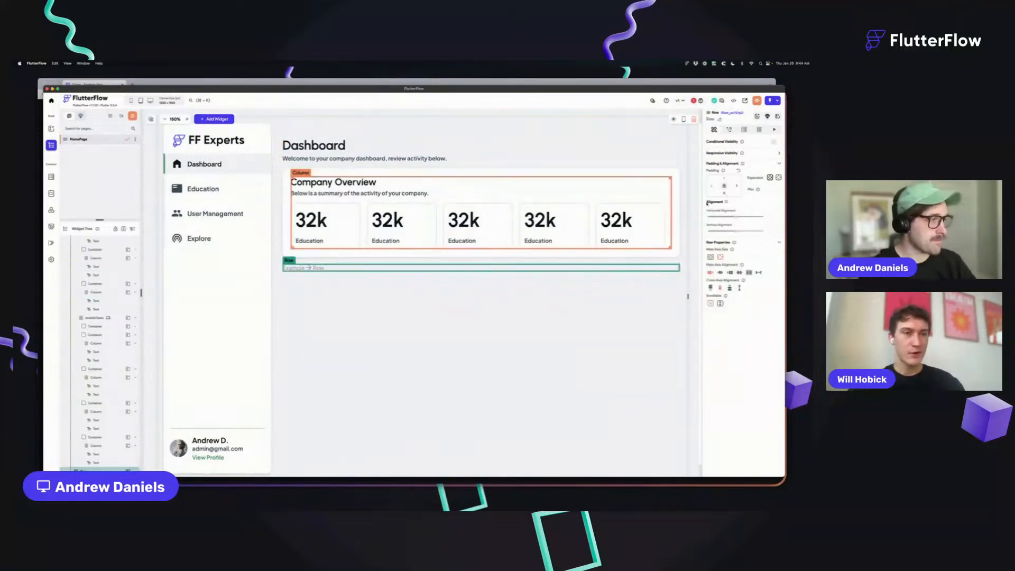
# Step: Place a container inside the new row beneath Company Overview
pyautogui.click(634, 270)
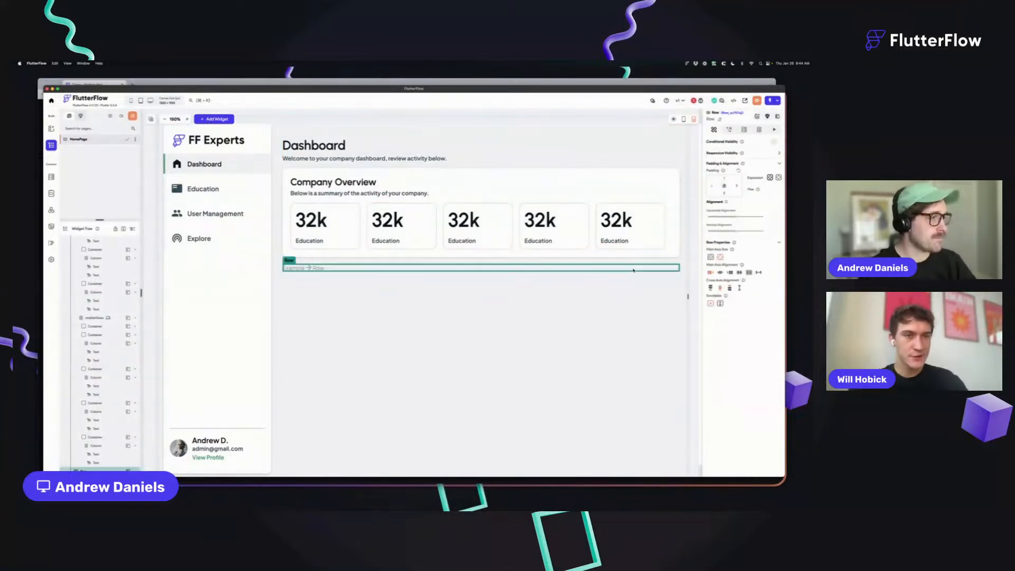
pyautogui.click(601, 301)
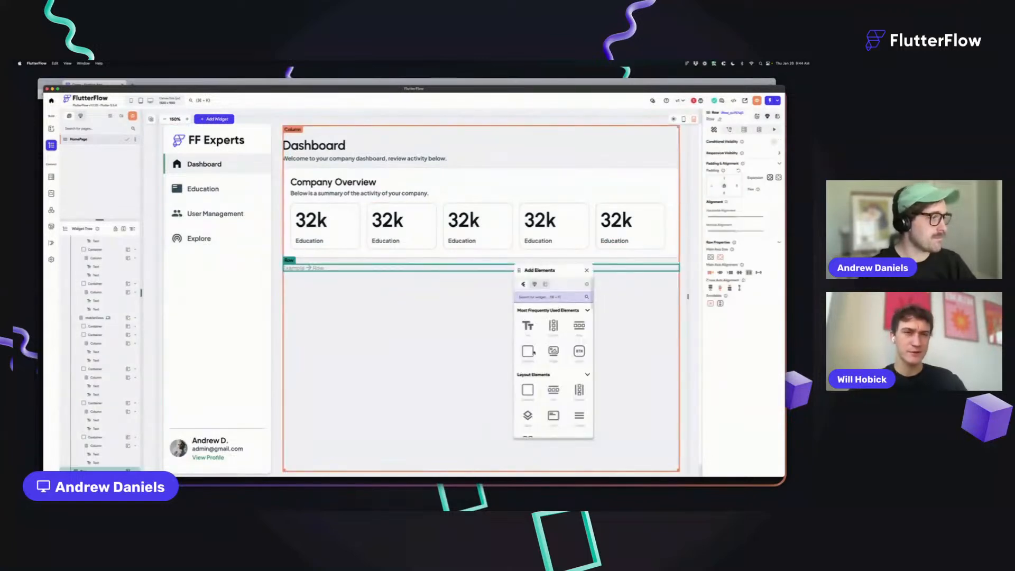
pyautogui.moveTo(356, 294); pyautogui.dragTo(299, 283)
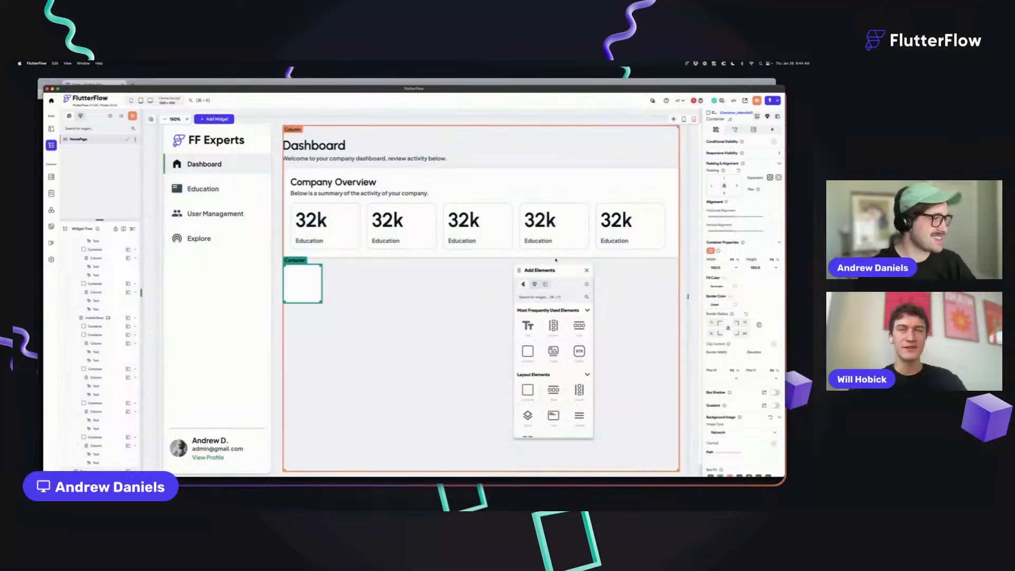
pyautogui.click(588, 270)
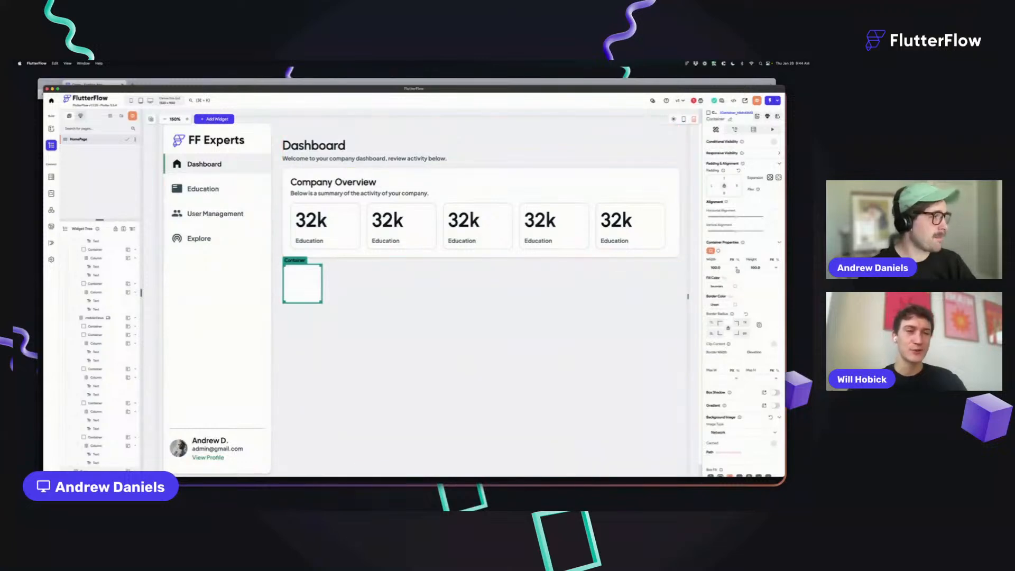
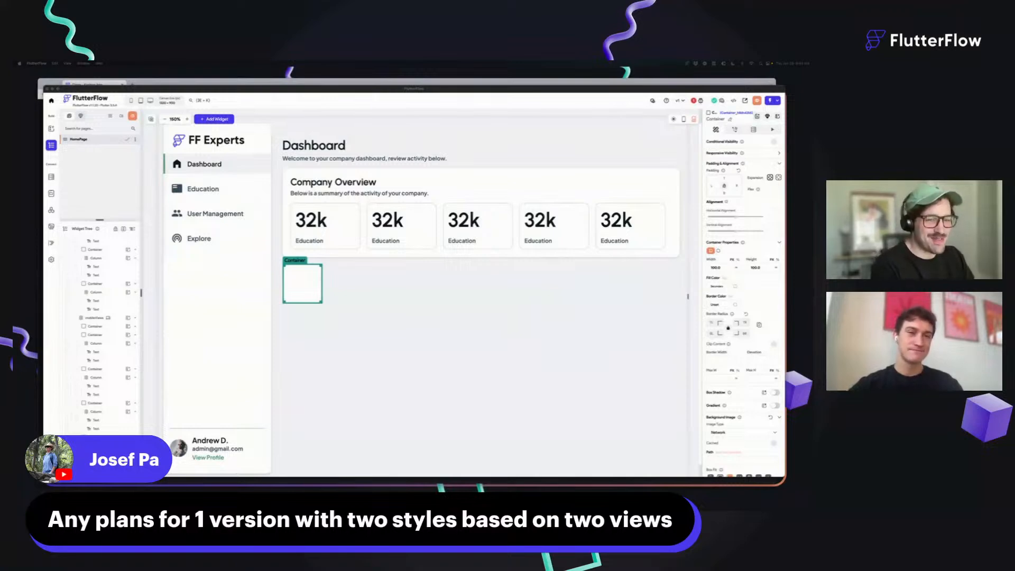
# Step: Select the desktopView row, then select the container in the new row and round its corners
pyautogui.click(152, 213)
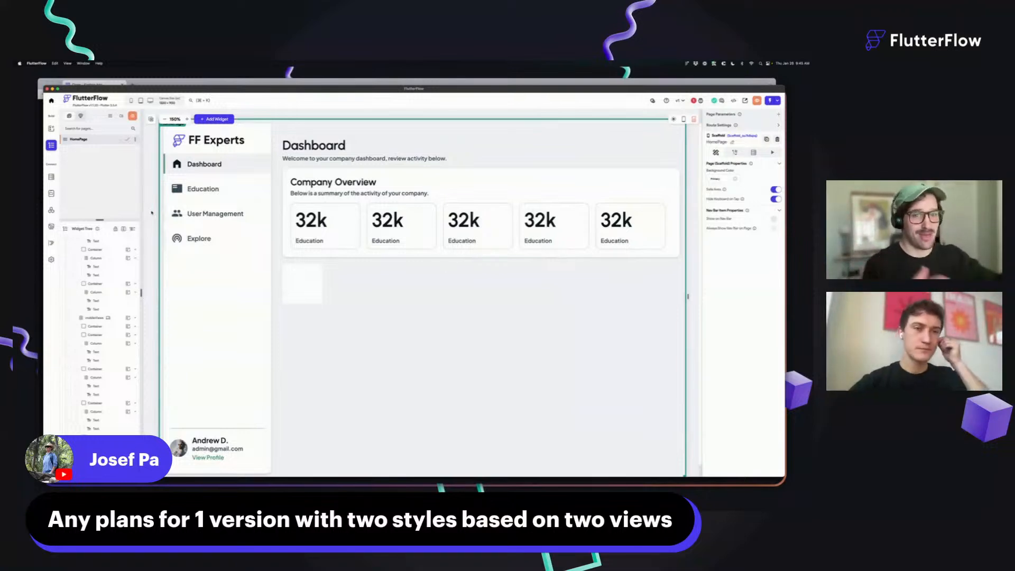
pyautogui.click(364, 215)
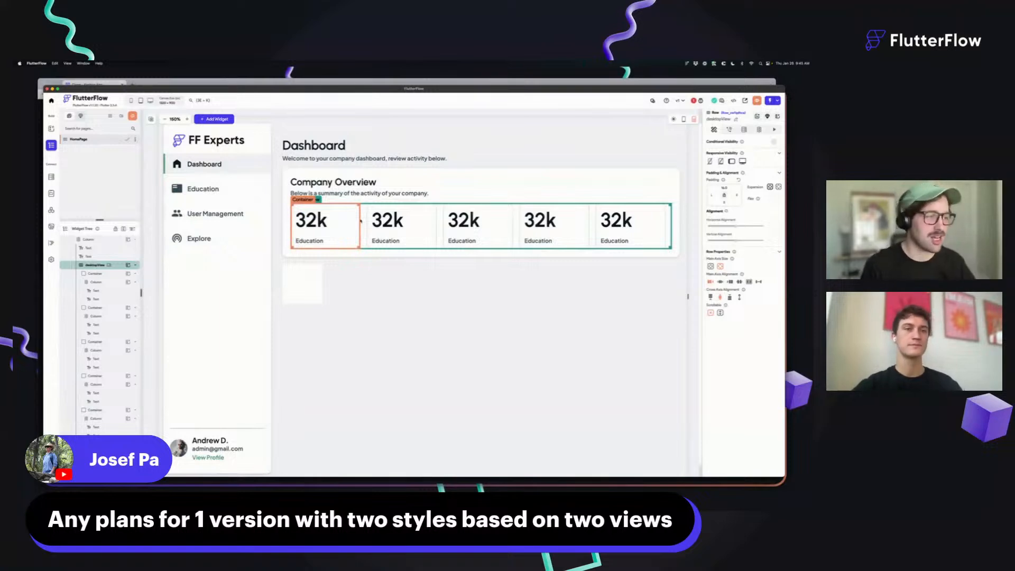
pyautogui.click(303, 283)
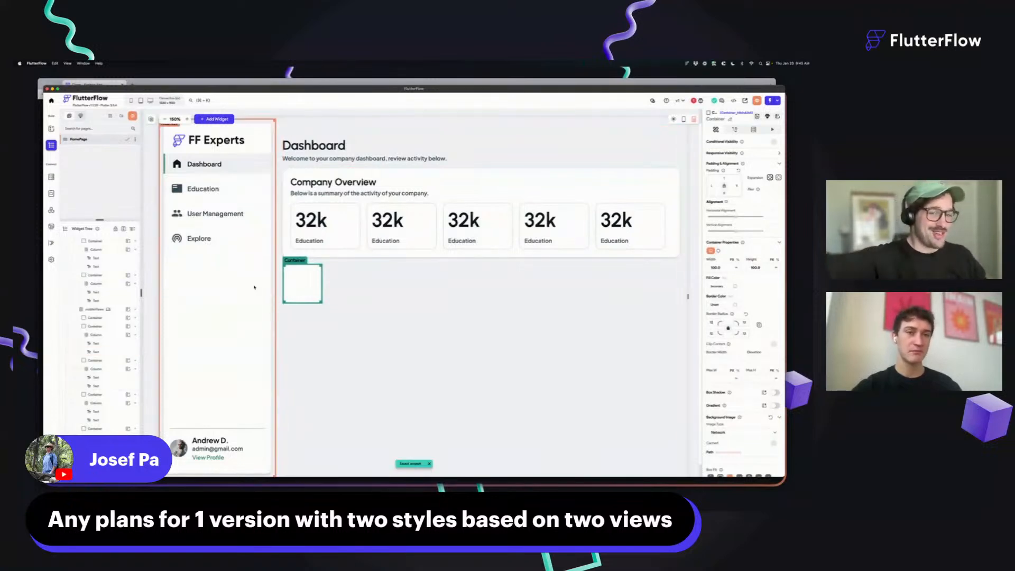
# Step: Turn on the box shadow for the container in the row beneath Company Overview
pyautogui.click(280, 267)
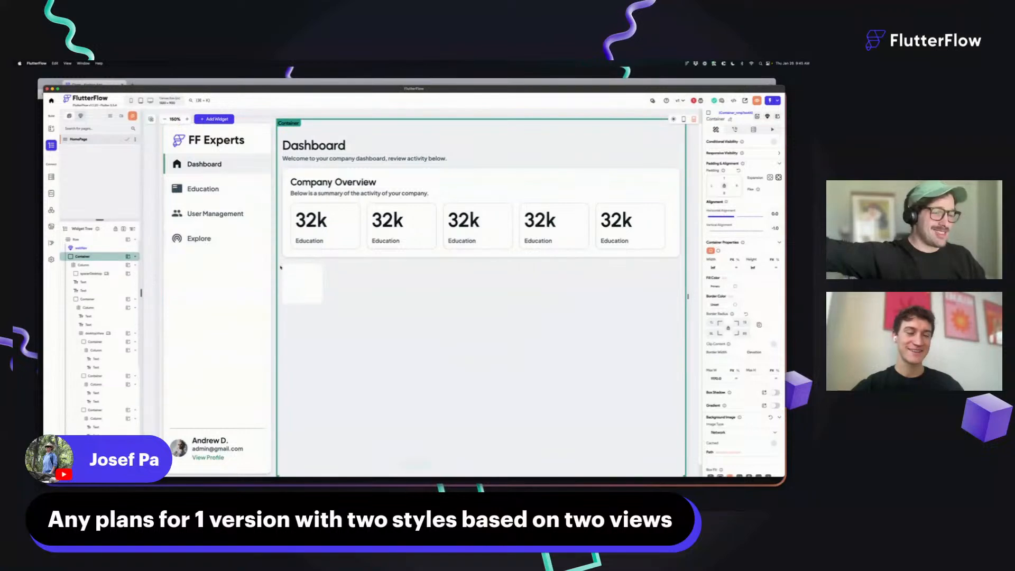
pyautogui.click(319, 291)
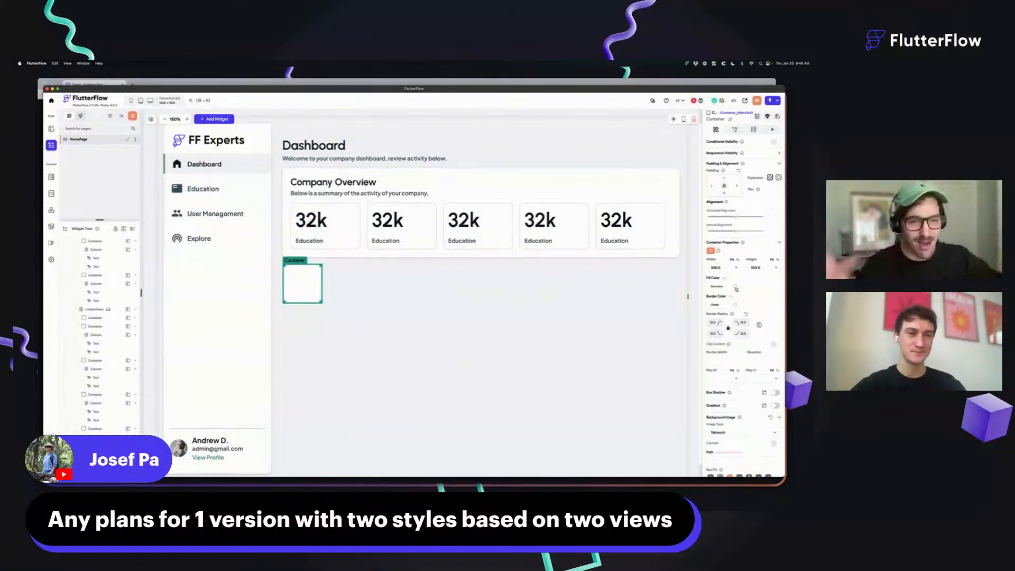
pyautogui.scroll(-3, 745, 352)
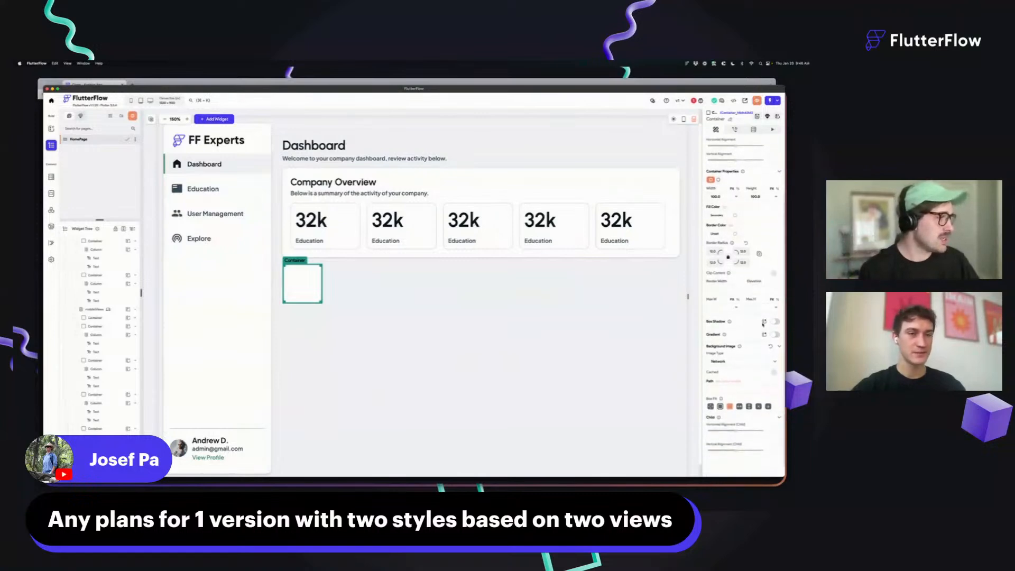
pyautogui.click(775, 320)
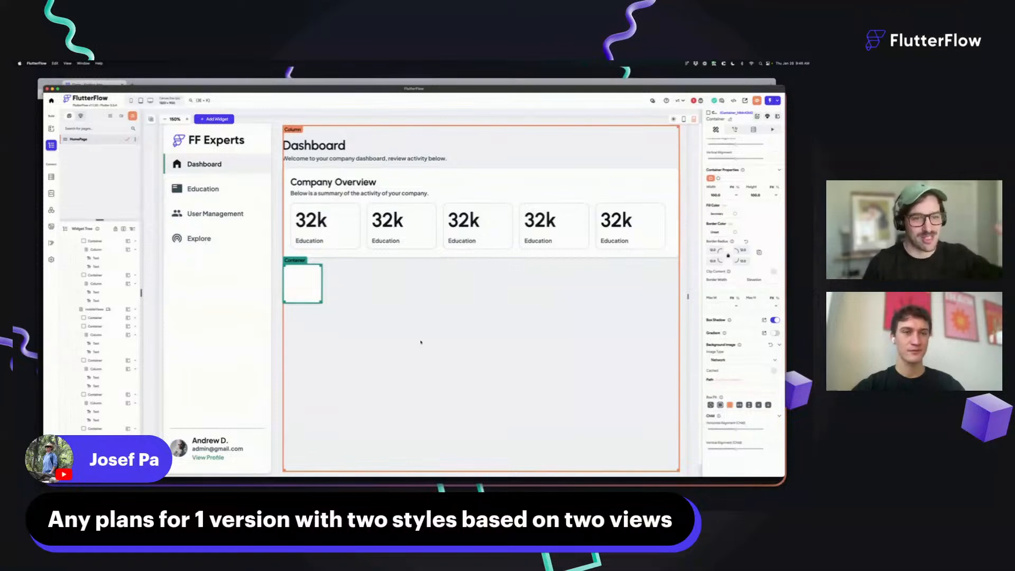
pyautogui.click(393, 354)
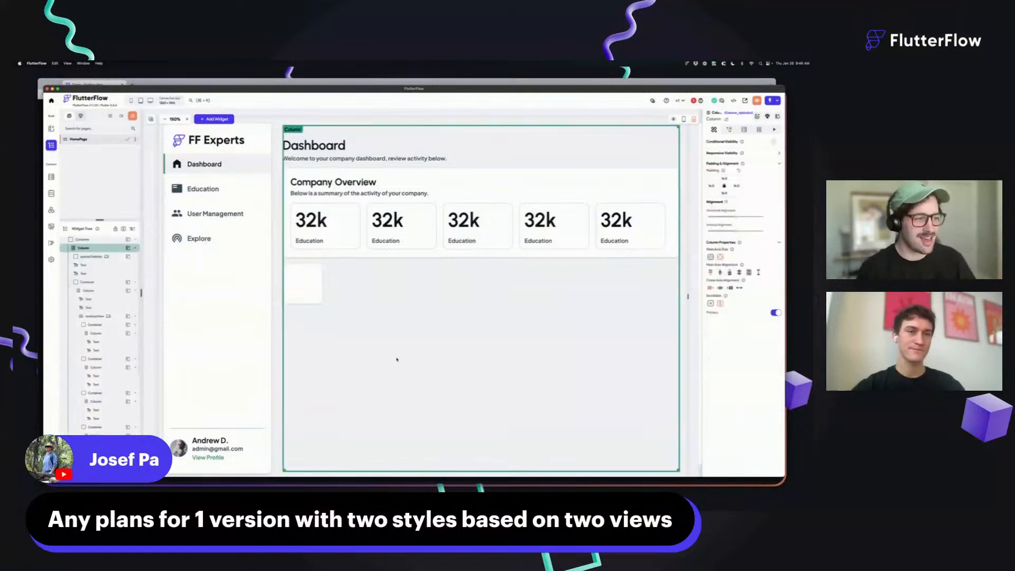
# Step: Duplicate the shadowed container within its row and separate the two copies with 8 px of padding on their facing sides
pyautogui.click(314, 294)
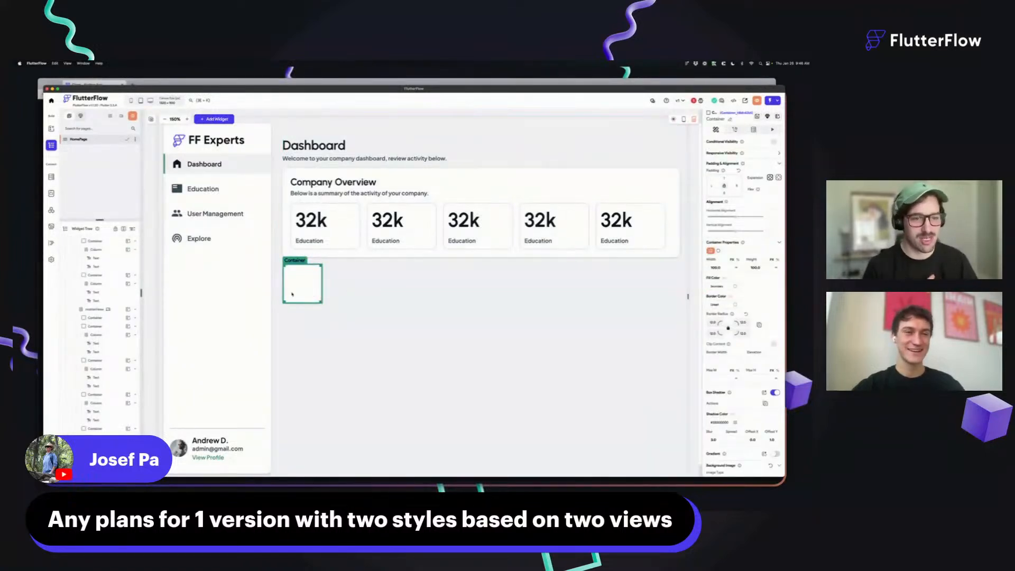
pyautogui.press('super+d')
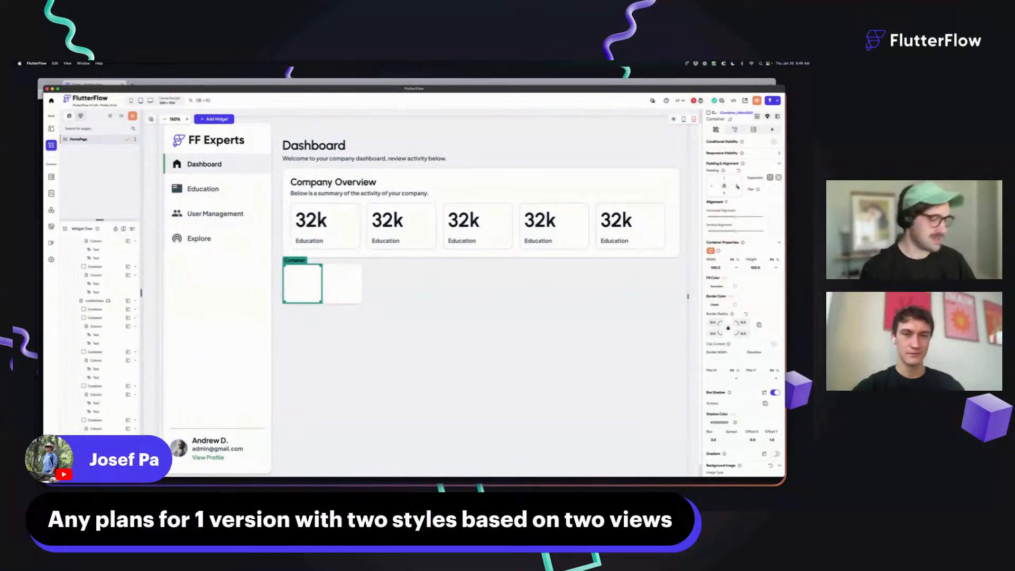
pyautogui.click(343, 284)
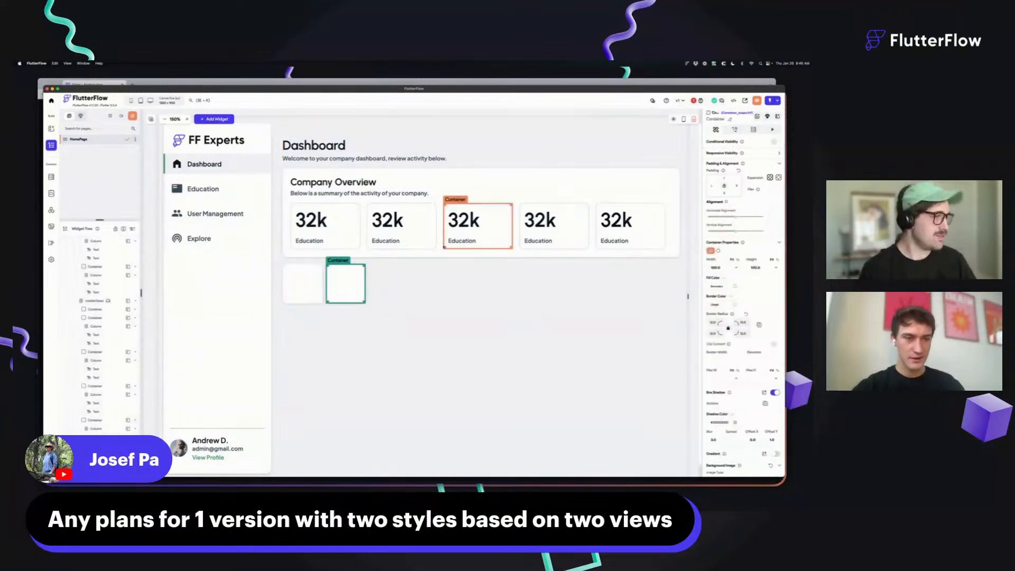
pyautogui.write('8')
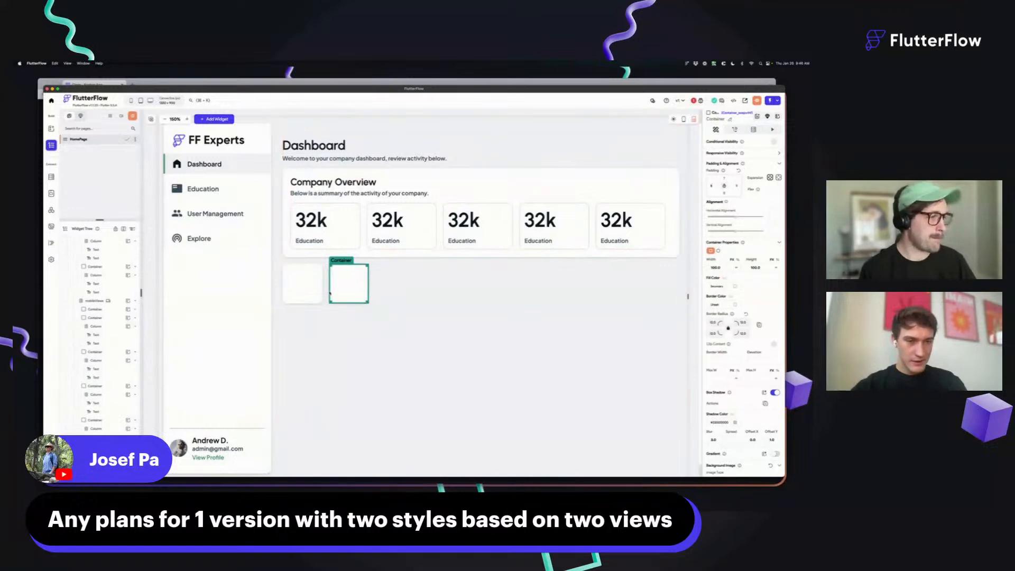
pyautogui.click(327, 293)
# Step: Set the height of both containers in the lower row to 400
pyautogui.click(311, 294)
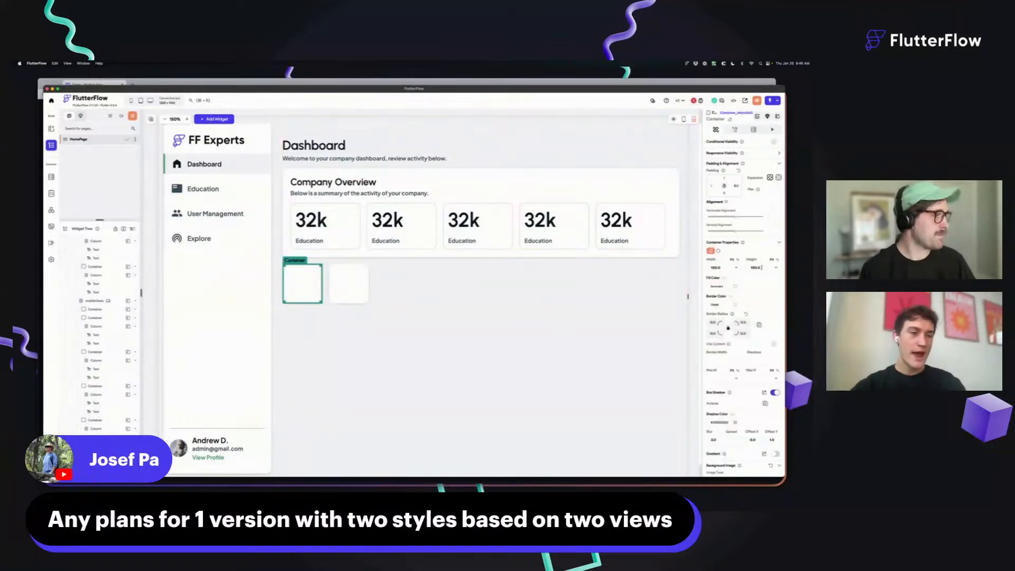
pyautogui.write('400')
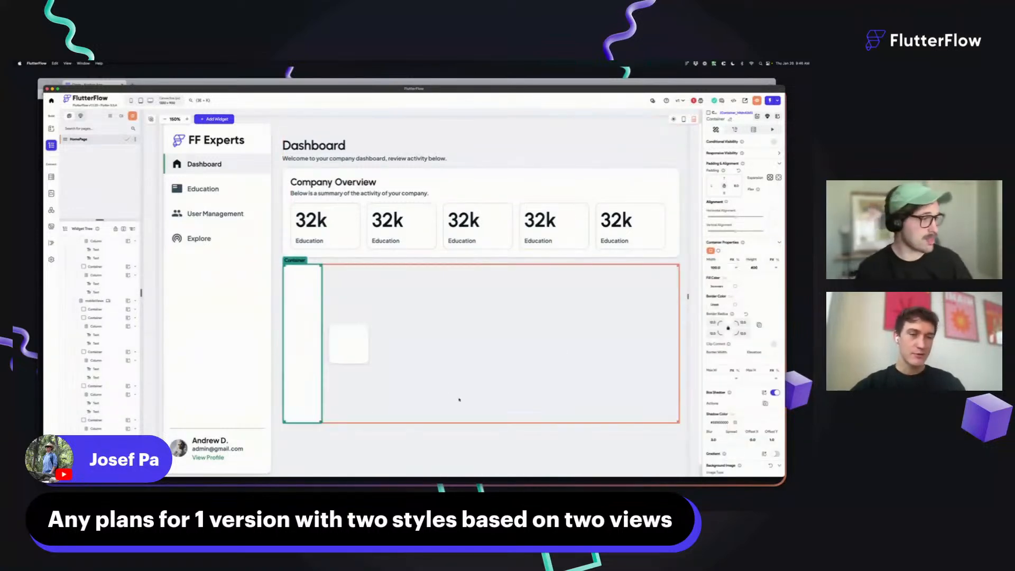
pyautogui.click(333, 351)
pyautogui.doubleClick(769, 267)
pyautogui.write('400')
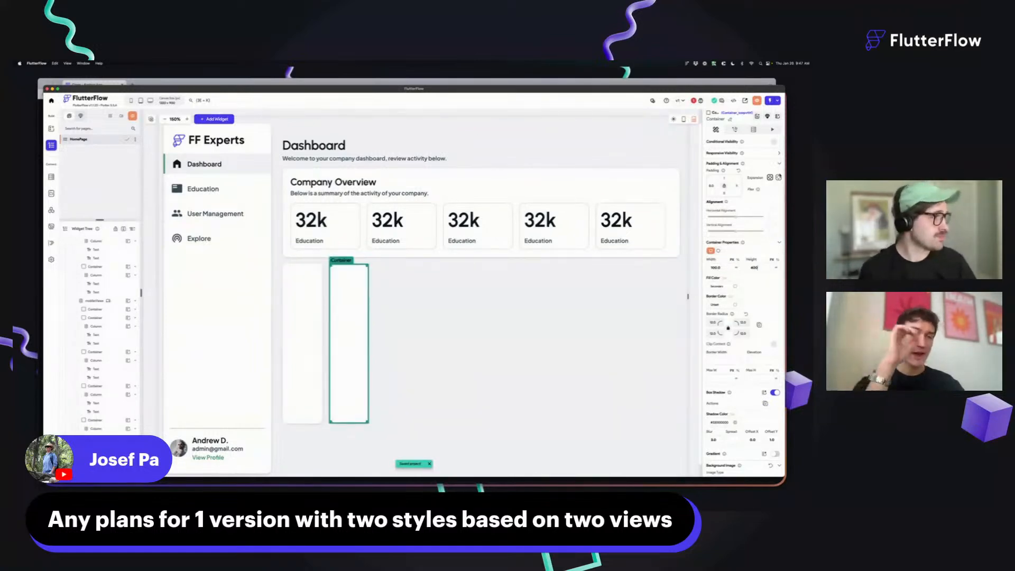
# Step: Make both lower containers expand so they share the full width of the row
pyautogui.click(779, 178)
pyautogui.click(295, 355)
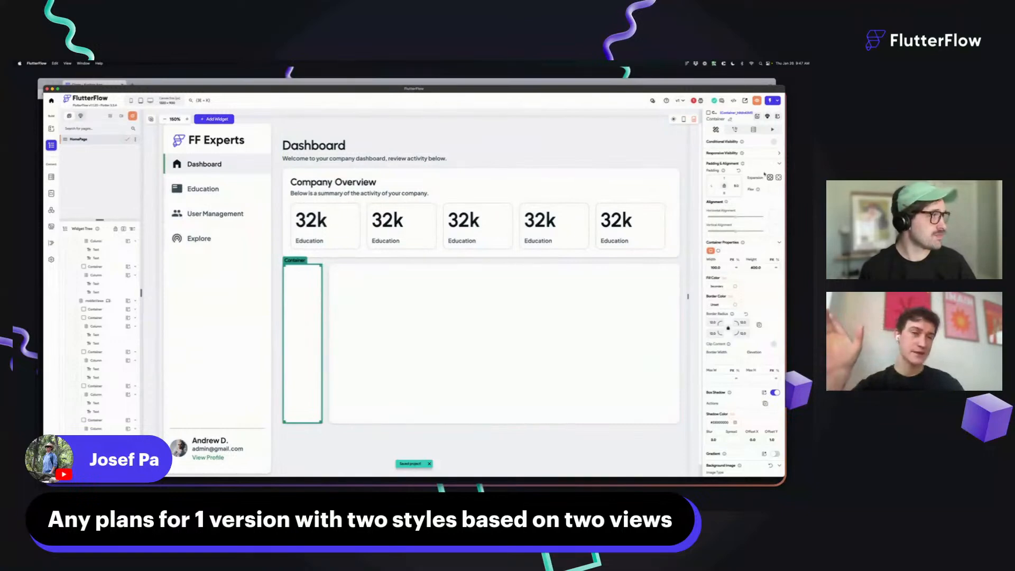
pyautogui.click(478, 265)
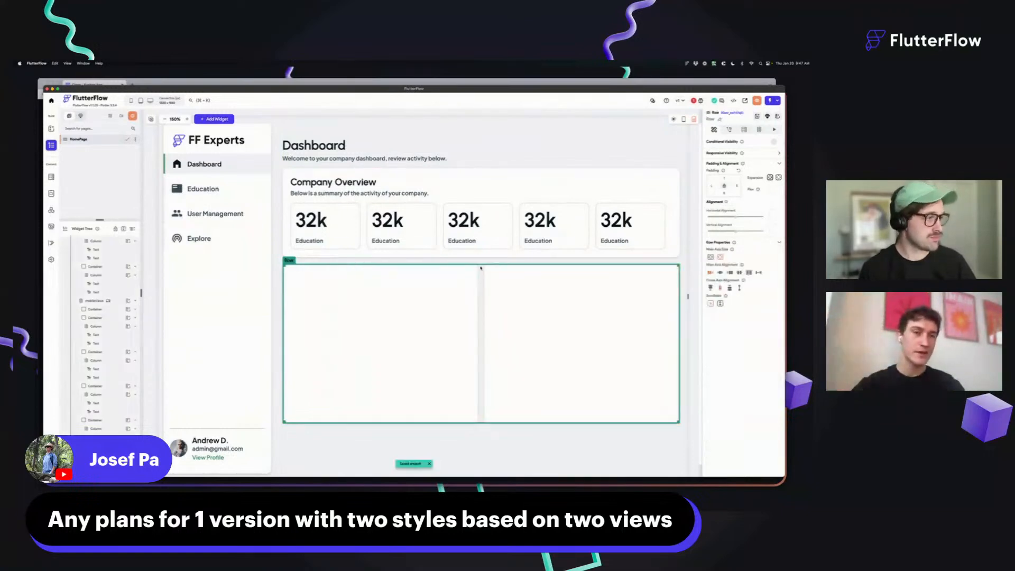
# Step: Copy the Company Overview content into the left lower container and delete the desktopView card row from the copy
pyautogui.click(477, 262)
pyautogui.click(478, 255)
pyautogui.click(365, 293)
pyautogui.hotkey('ctrl', 'c')
pyautogui.hotkey('ctrl', 'v')
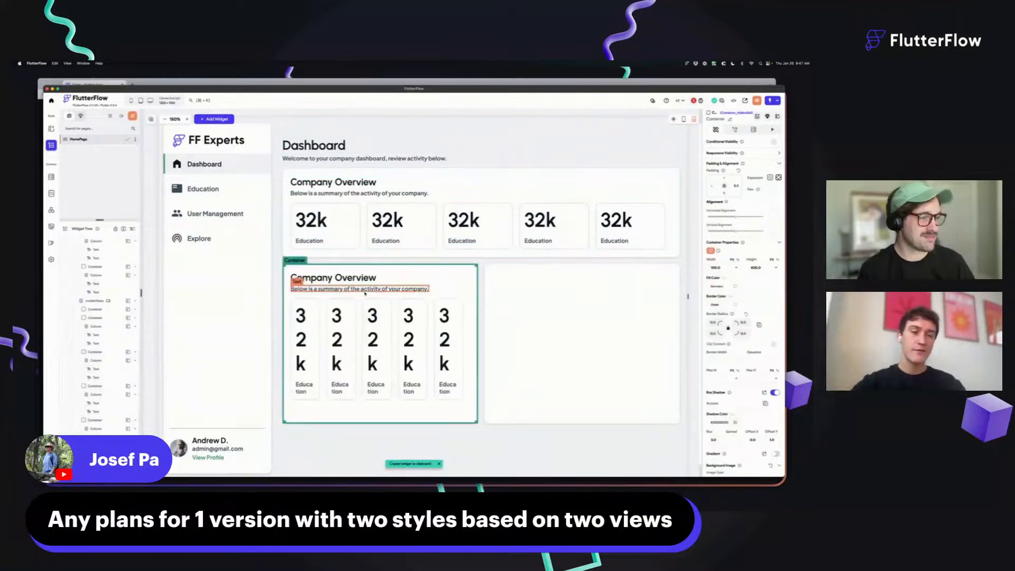
pyautogui.click(354, 321)
pyautogui.click(357, 324)
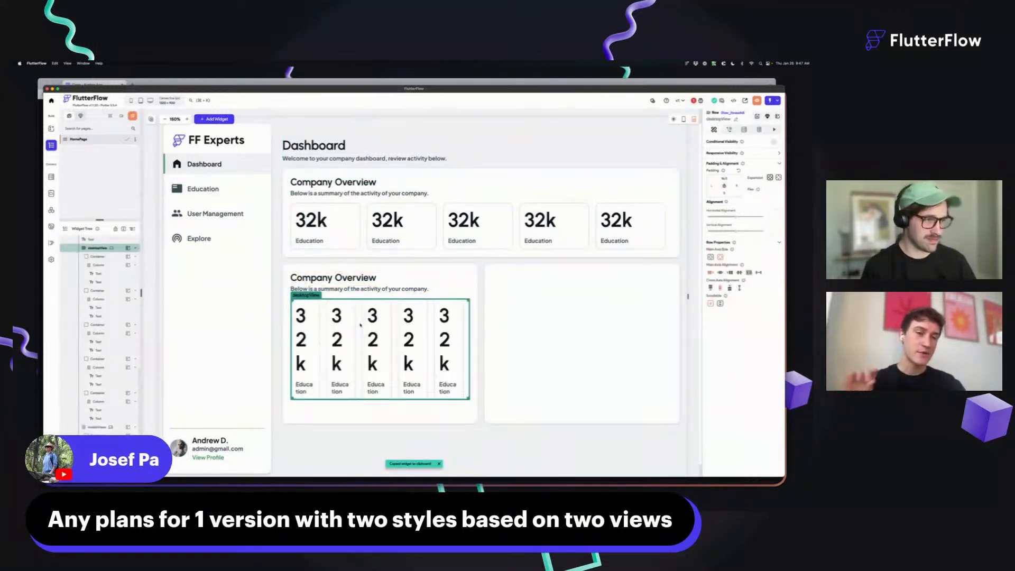
pyautogui.press('Delete')
# Step: Copy the trimmed heading column from the left lower container into the right one
pyautogui.click(385, 310)
pyautogui.hotkey('ctrl', 'c')
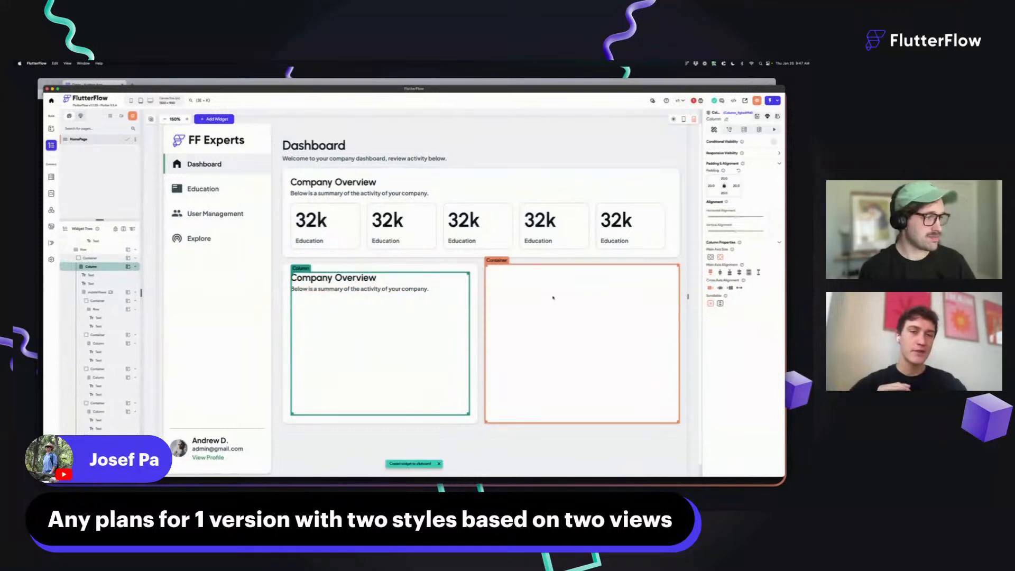
pyautogui.click(544, 296)
pyautogui.hotkey('ctrl', 'v')
# Step: Change the right container's heading to "Recent Activity" and its description to "Below is the summary of activity for the last 30 days."
pyautogui.click(541, 279)
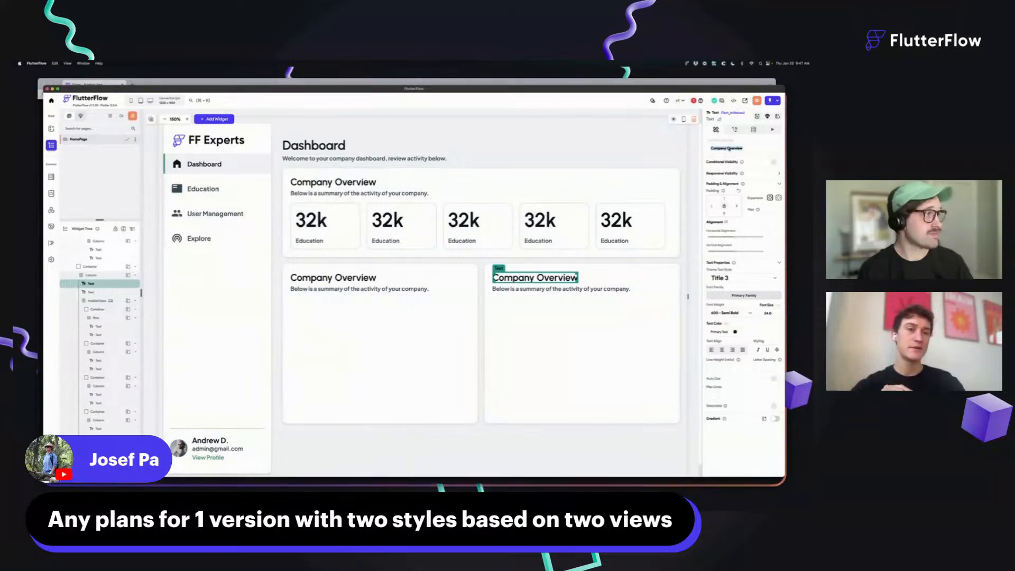
pyautogui.write('Recent Activity')
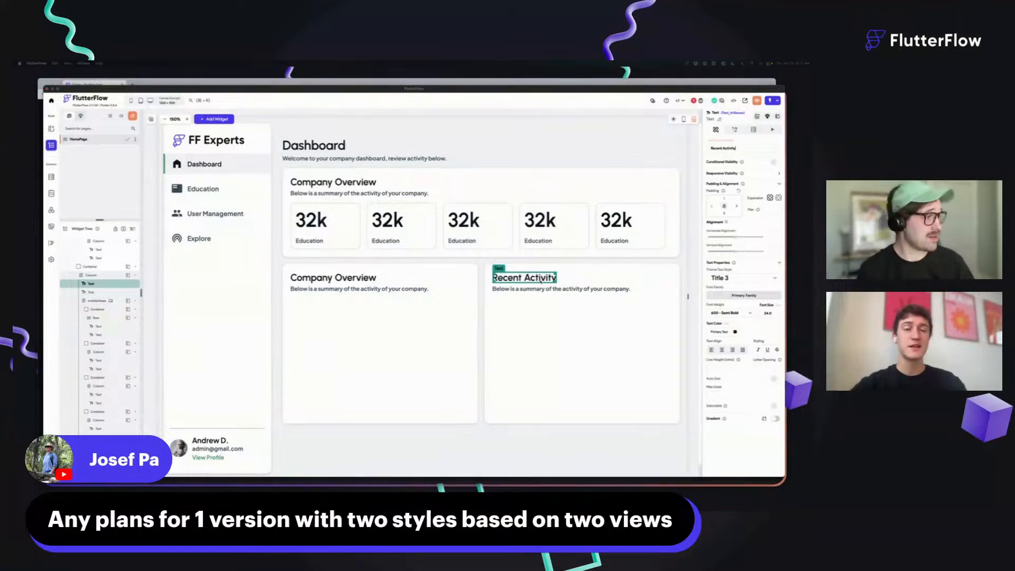
pyautogui.click(529, 289)
pyautogui.press('super+v')
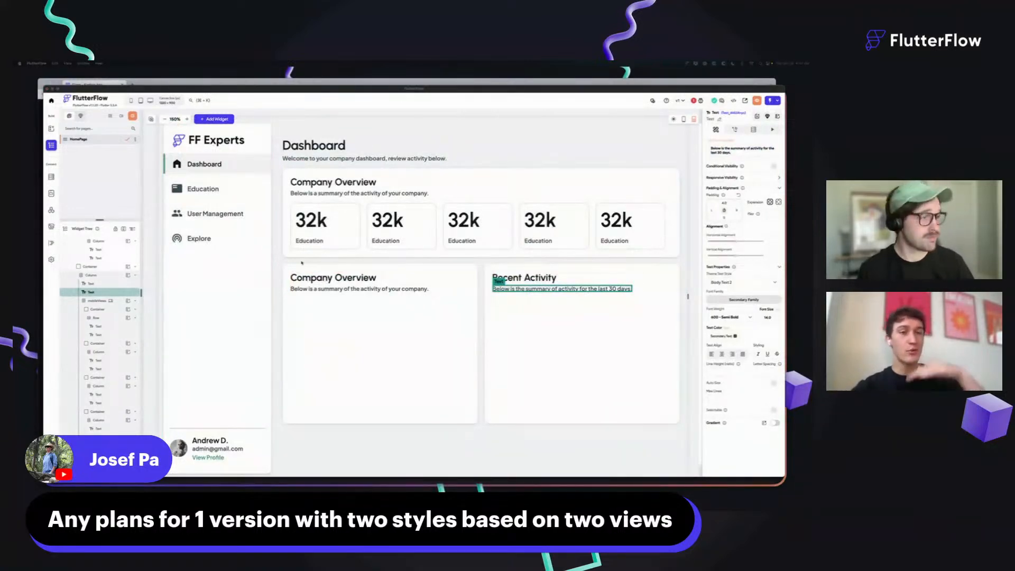
# Step: Shorten the description in the left lower container to "Below is a summary."
pyautogui.click(315, 290)
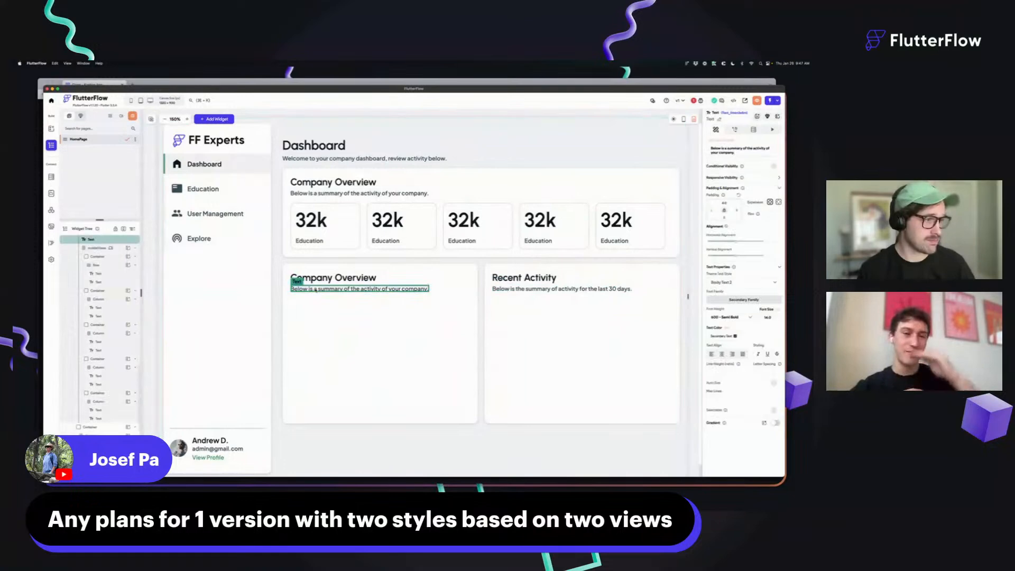
pyautogui.click(734, 152)
pyautogui.hotkey('alt', 'BackSpace')
pyautogui.hotkey('alt', 'BackSpace')
pyautogui.hotkey('alt', 'BackSpace')
pyautogui.hotkey('alt', 'BackSpace')
pyautogui.hotkey('alt', 'BackSpace')
pyautogui.hotkey('alt', 'BackSpace')
pyautogui.write('.')
pyautogui.click(410, 164)
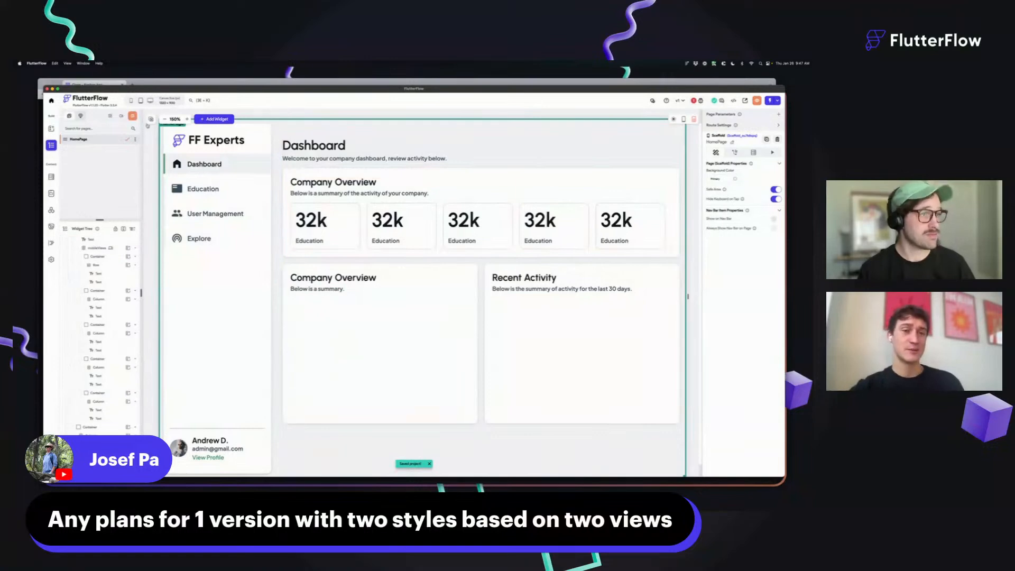
# Step: Zoom the canvas out to 125% and widen the page preview slightly
pyautogui.click(165, 119)
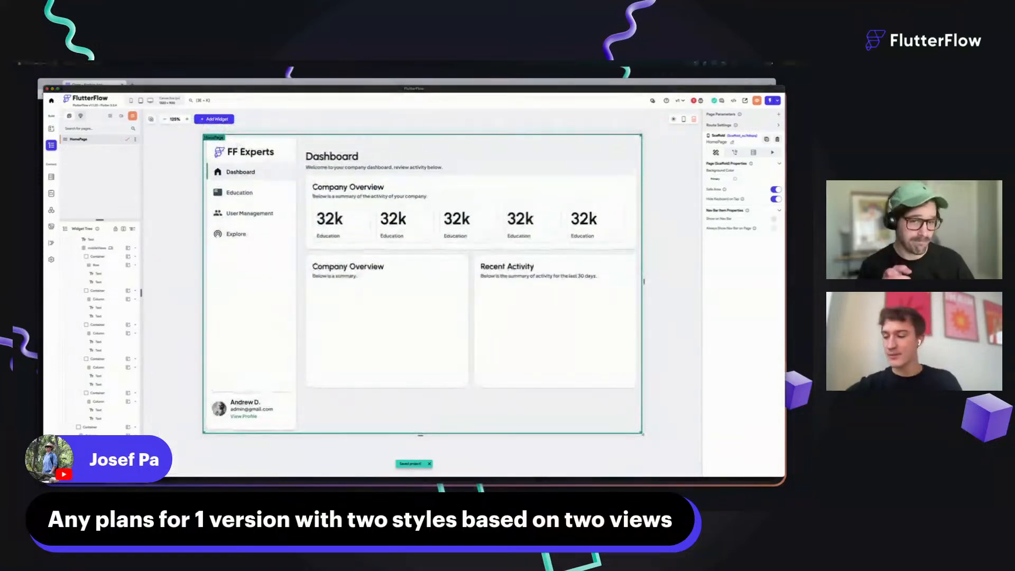
pyautogui.click(162, 319)
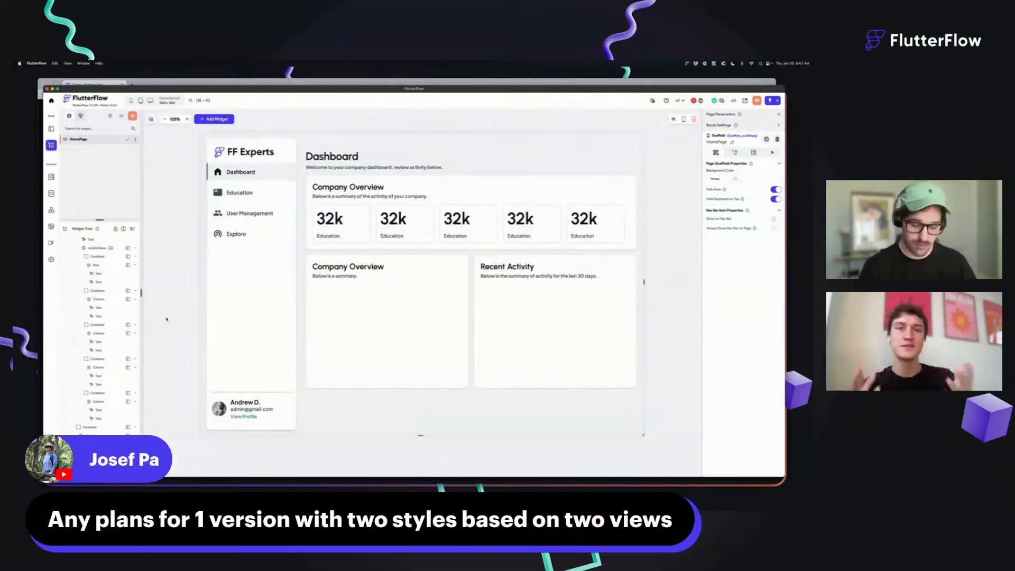
pyautogui.moveTo(644, 282); pyautogui.dragTo(666, 283)
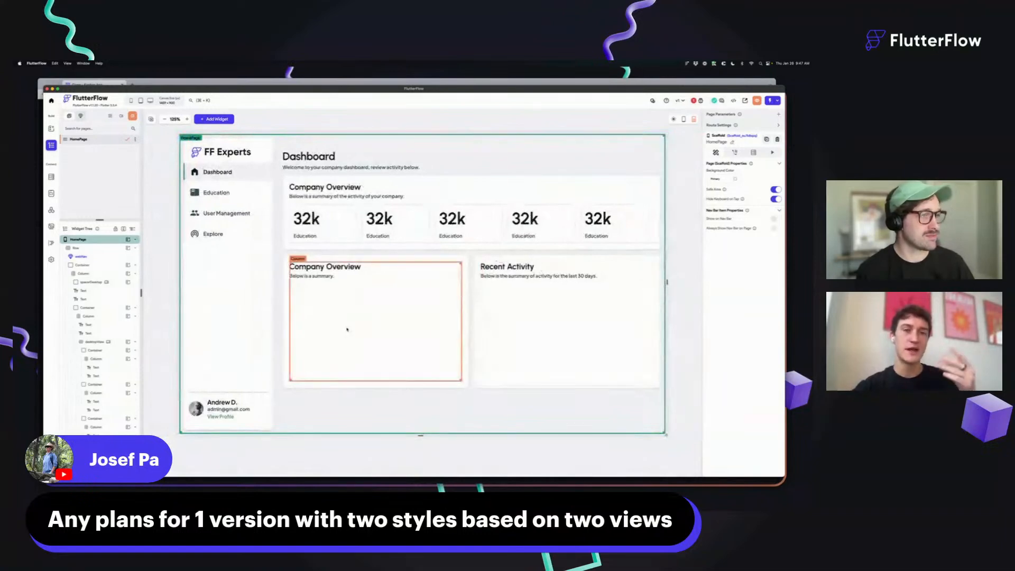
# Step: Search the element library for "tab" and place a Content Views table card with user search below the two-container row
pyautogui.press('super+slash')
pyautogui.click(602, 285)
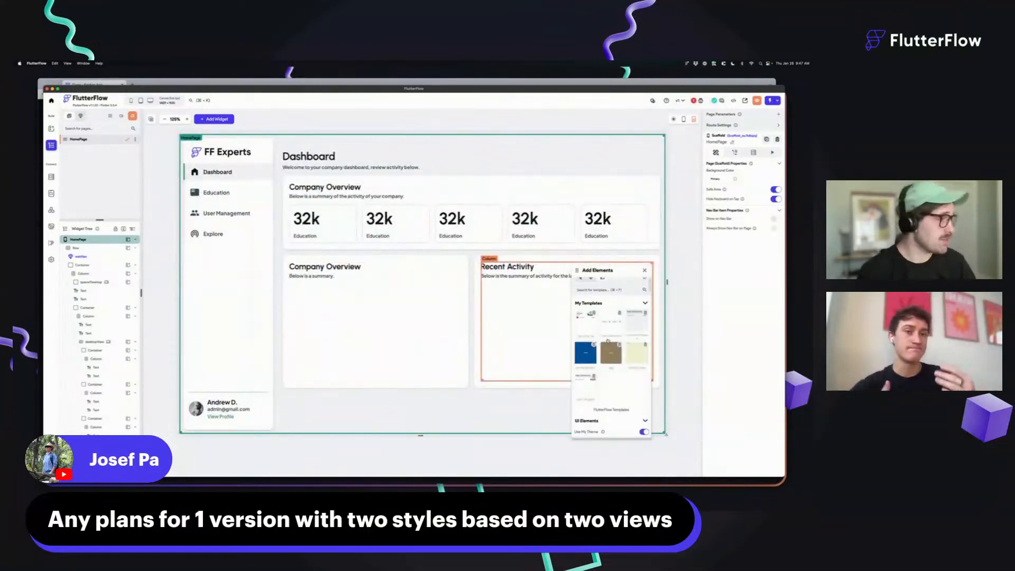
pyautogui.click(599, 298)
pyautogui.write('tab')
pyautogui.scroll(-5, 618, 363)
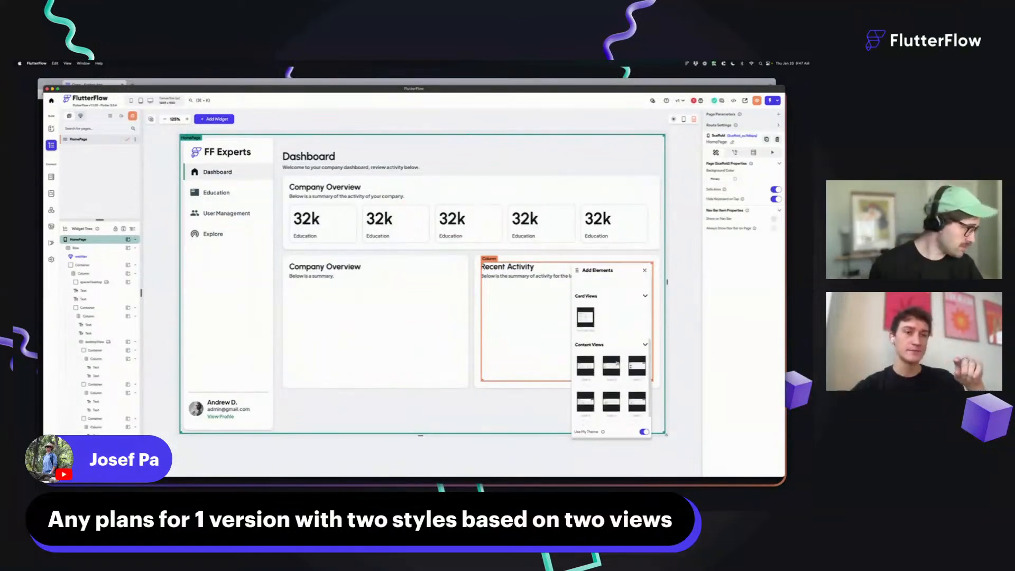
pyautogui.scroll(1, 615, 355)
pyautogui.scroll(-1, 614, 356)
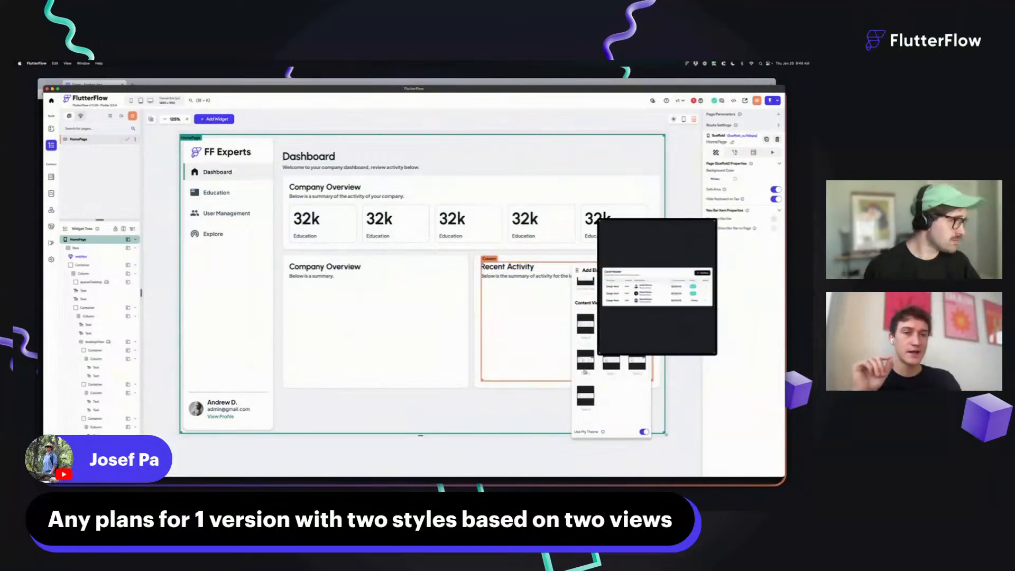
pyautogui.moveTo(588, 396)
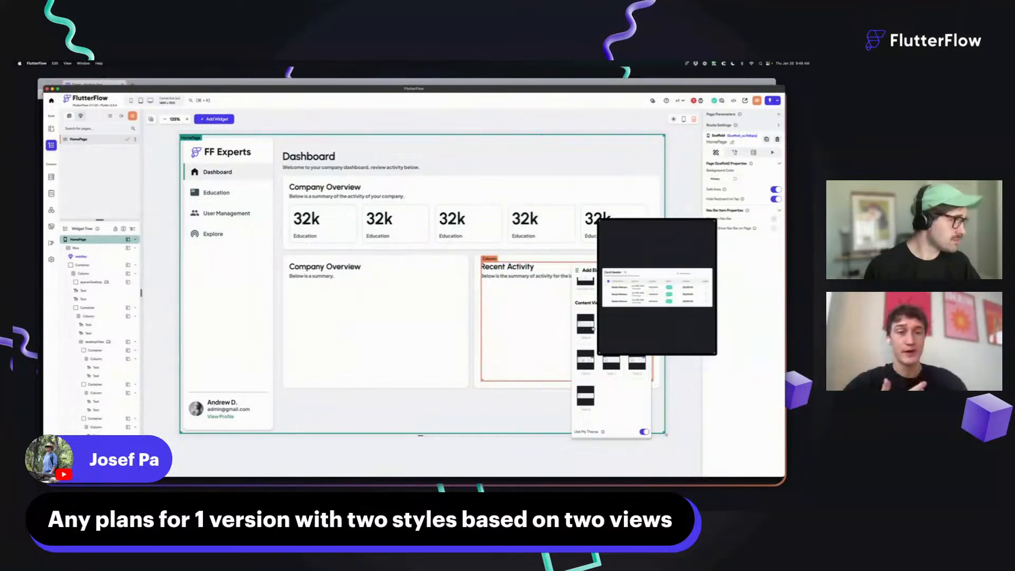
pyautogui.moveTo(637, 324)
pyautogui.moveTo(639, 358)
pyautogui.moveTo(639, 357); pyautogui.dragTo(352, 300)
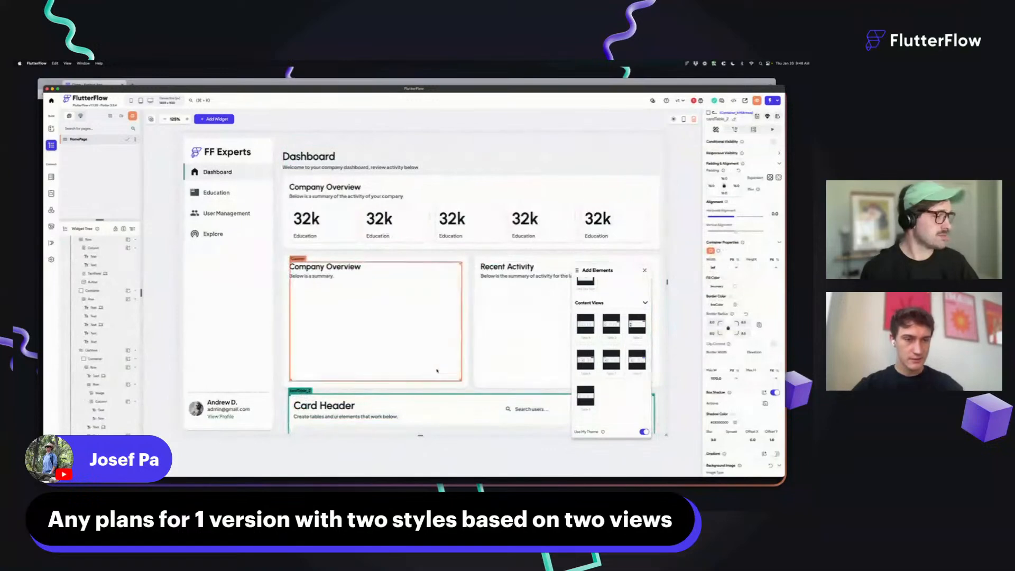
# Step: Make the main dashboard content column scrollable and save the project
pyautogui.click(280, 341)
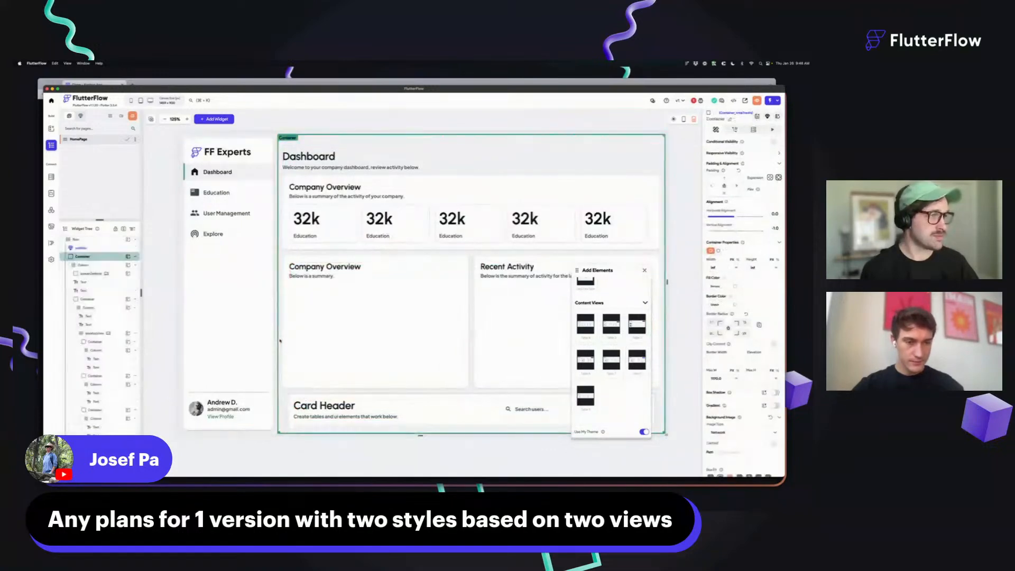
pyautogui.click(477, 162)
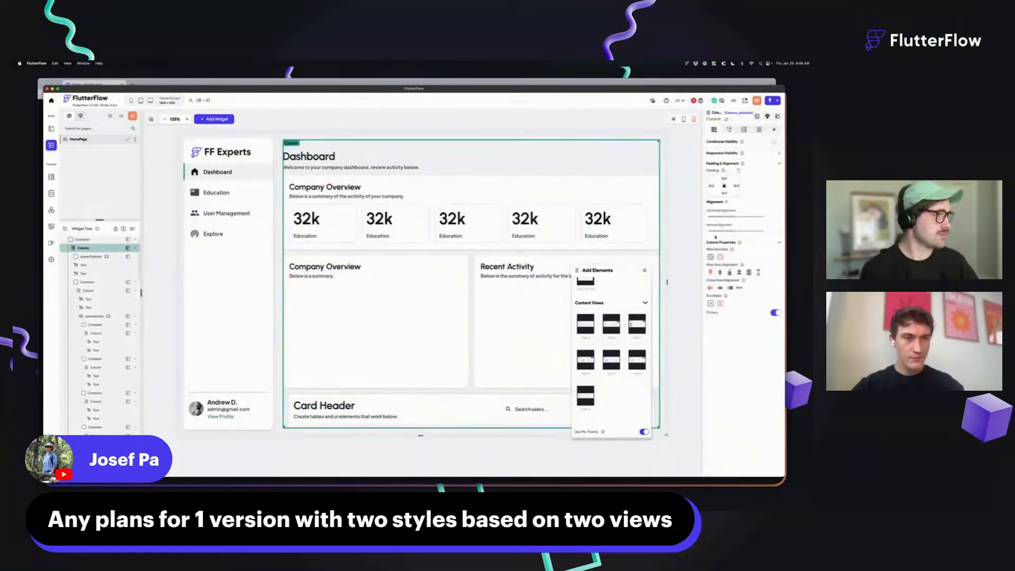
pyautogui.click(720, 303)
pyautogui.click(720, 304)
pyautogui.press('super+s')
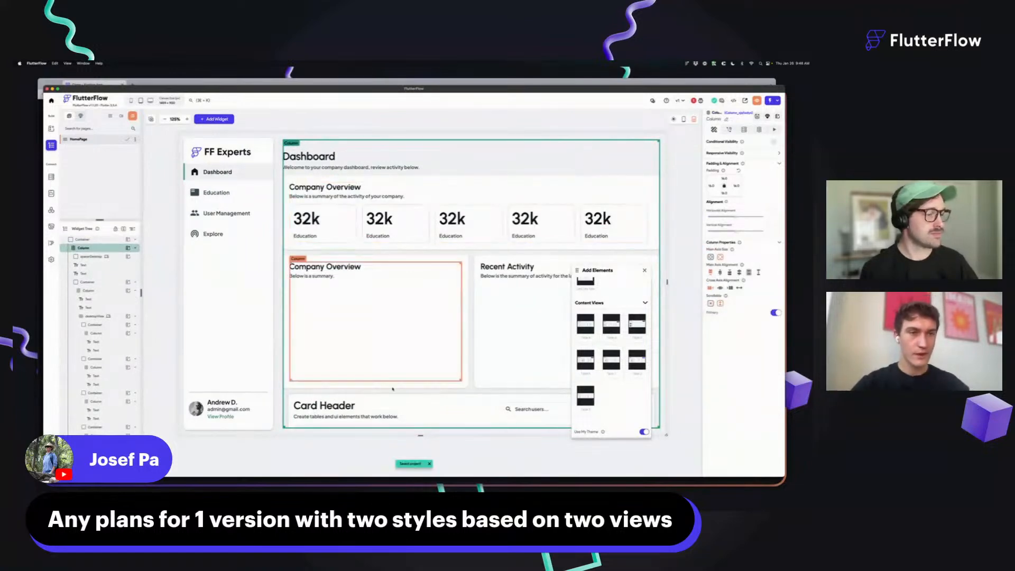
# Step: Set the text style of the table card's "Card Header" title to Title 3
pyautogui.click(385, 361)
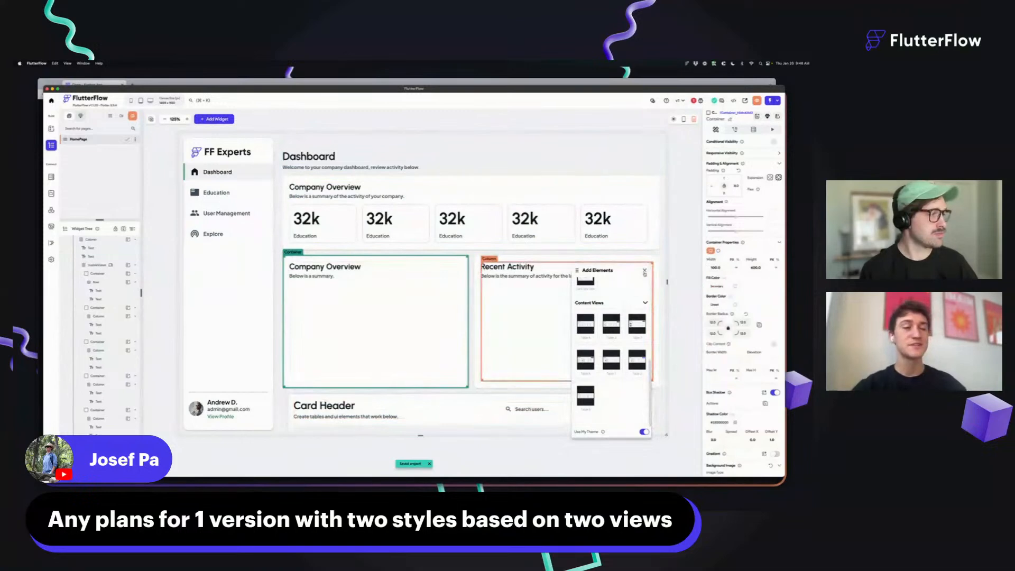
pyautogui.click(645, 271)
pyautogui.click(469, 396)
pyautogui.click(324, 405)
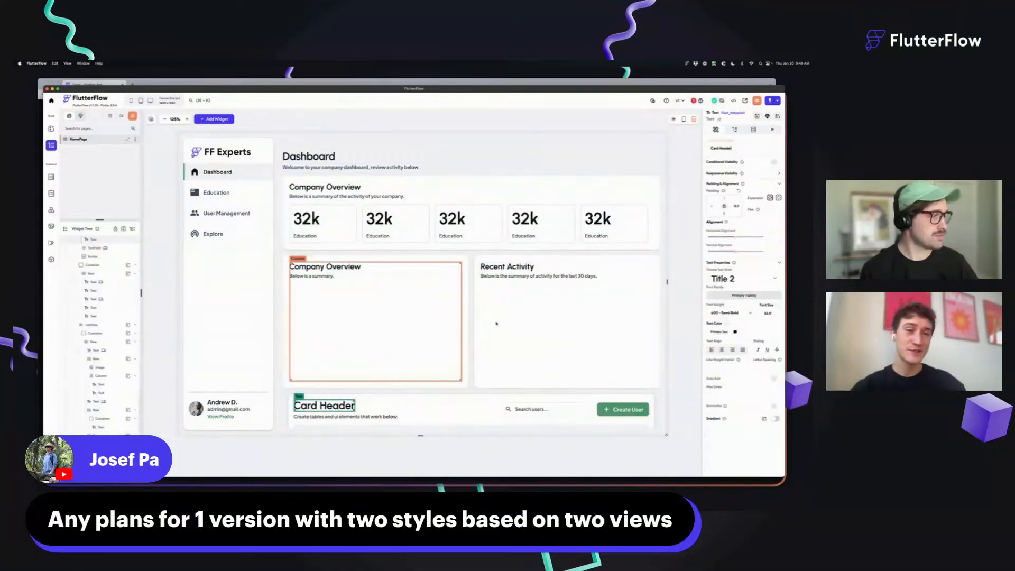
pyautogui.click(724, 273)
pyautogui.click(721, 289)
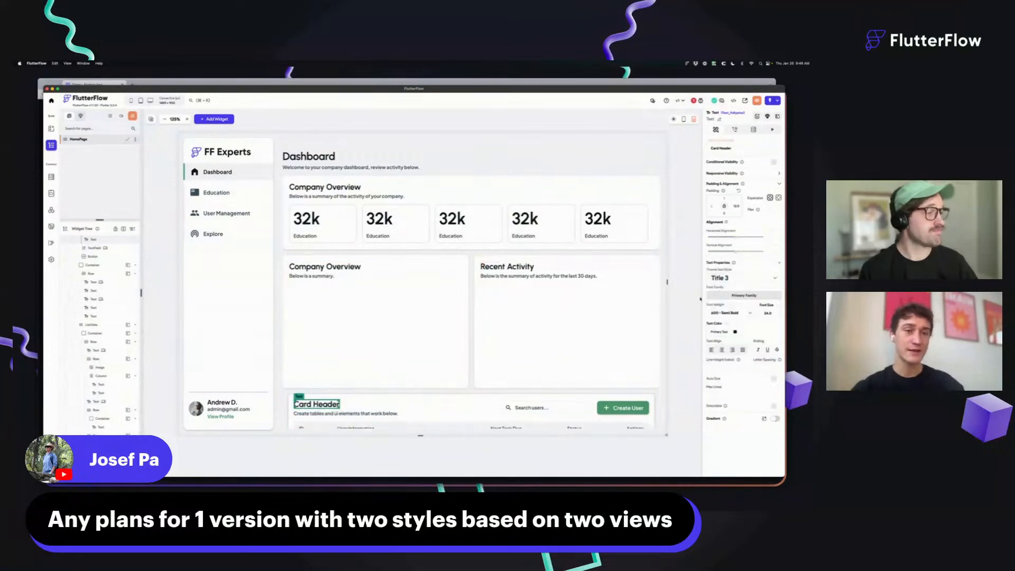
# Step: Set the outer side padding of the two lower containers and the upper Company Overview card to 4
pyautogui.click(302, 259)
pyautogui.click(712, 187)
pyautogui.write('4')
pyautogui.click(653, 262)
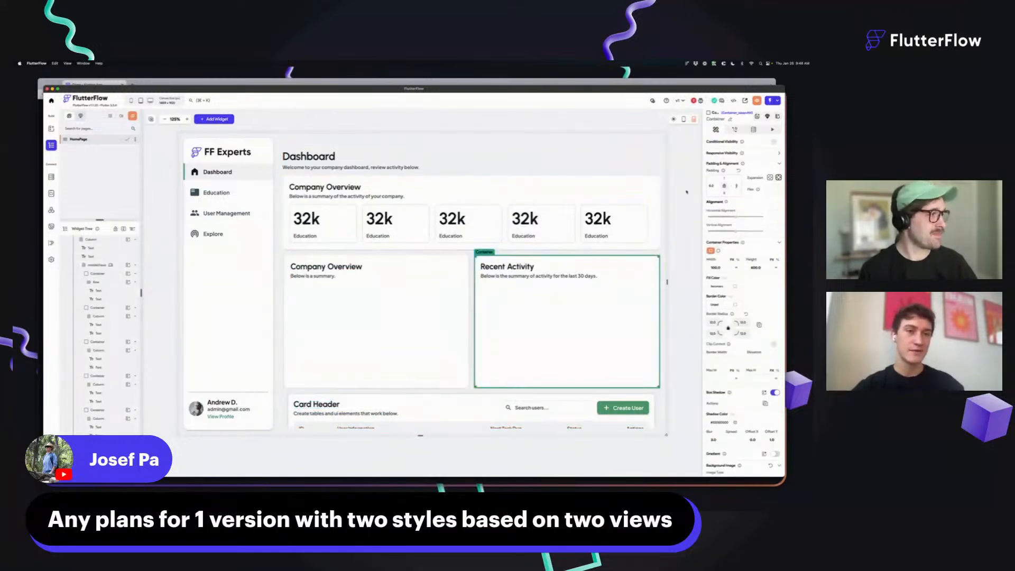
pyautogui.click(651, 193)
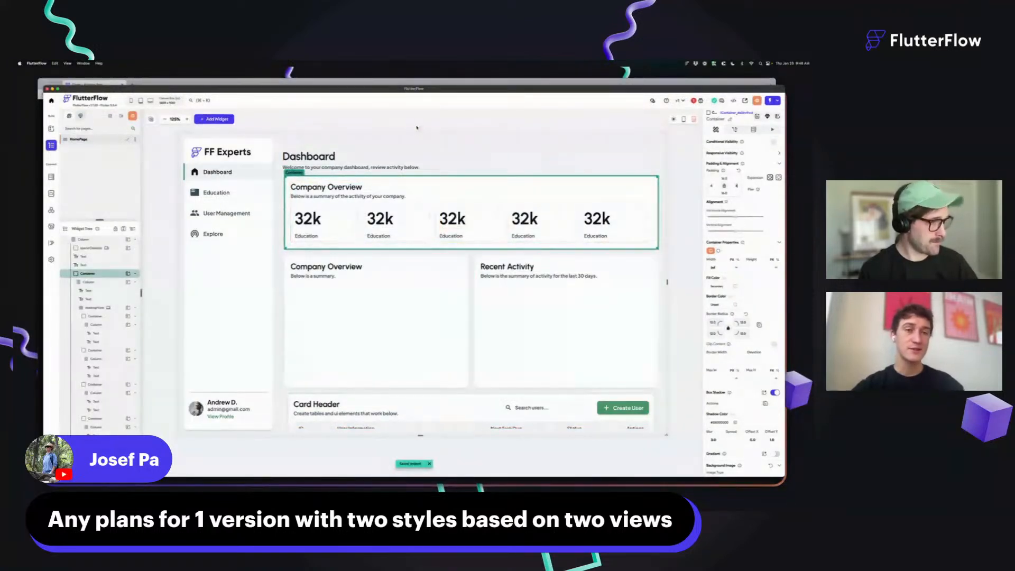
pyautogui.click(422, 257)
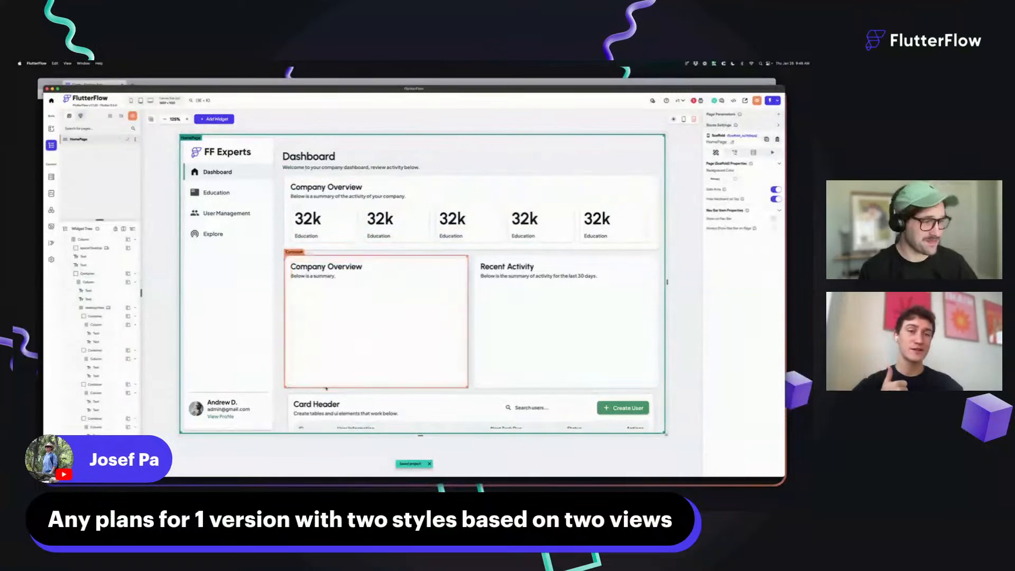
# Step: Set the table card's side padding to 4 and its top padding to 16
pyautogui.click(370, 420)
pyautogui.click(711, 185)
pyautogui.write('4')
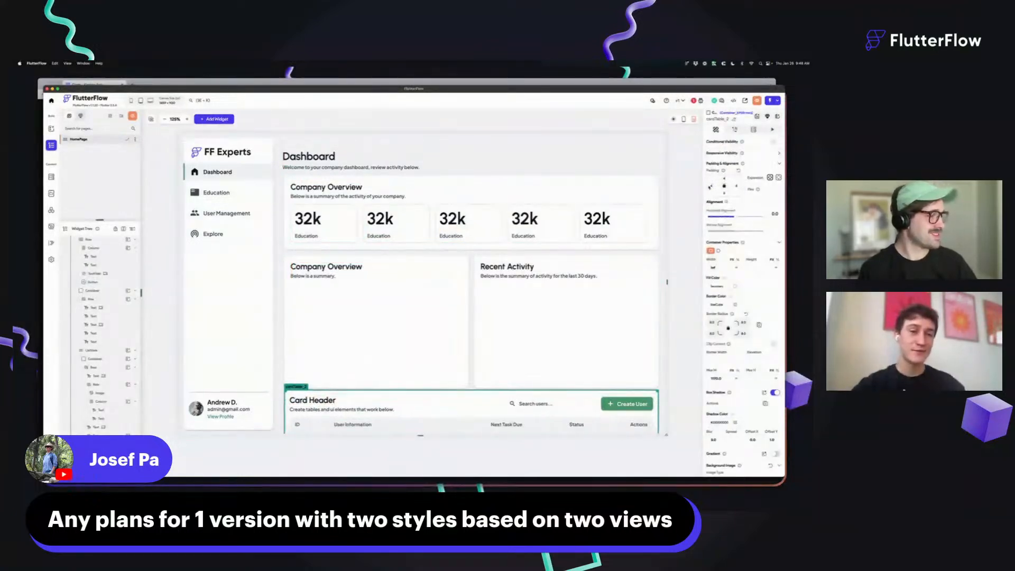
pyautogui.press('BackSpace')
pyautogui.write('16')
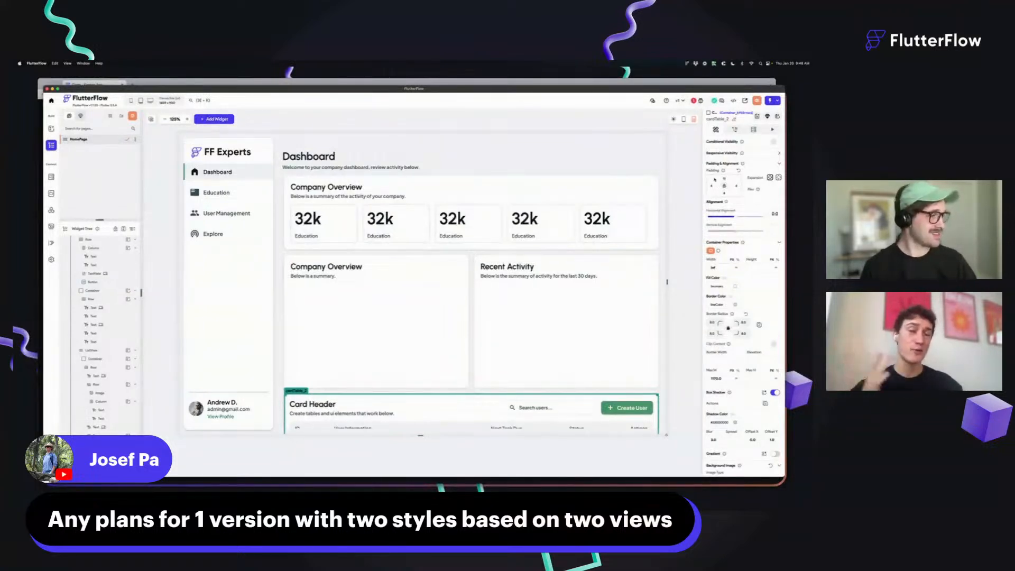
# Step: Set the bottom padding of the main dashboard content column to 0
pyautogui.click(593, 178)
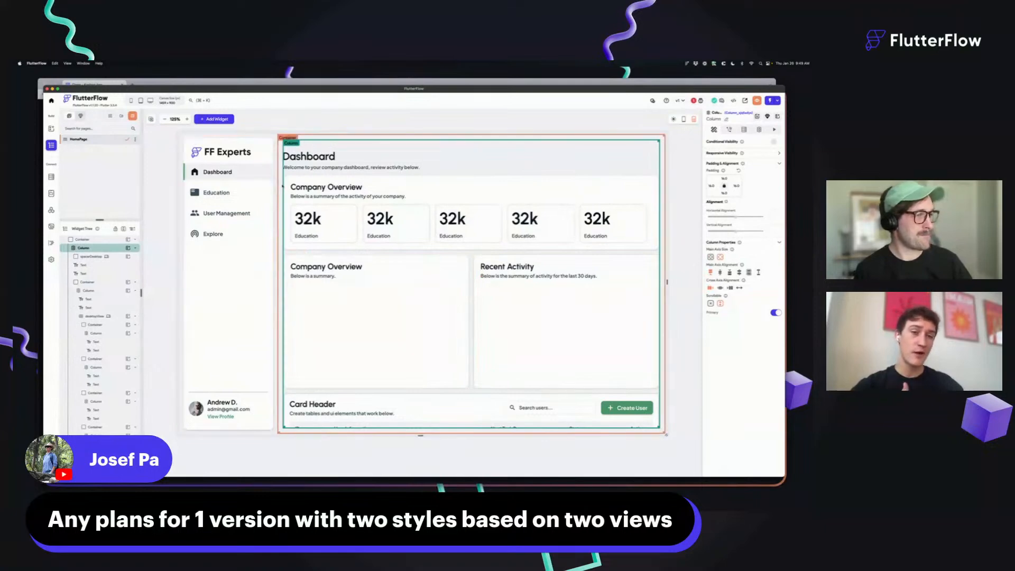
pyautogui.click(280, 187)
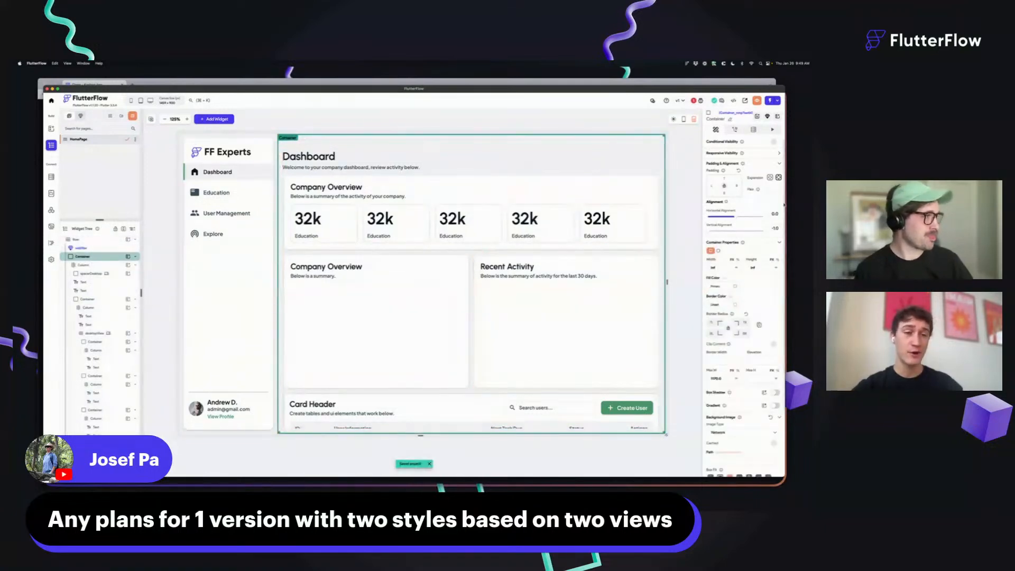
pyautogui.scroll(-5, 778, 227)
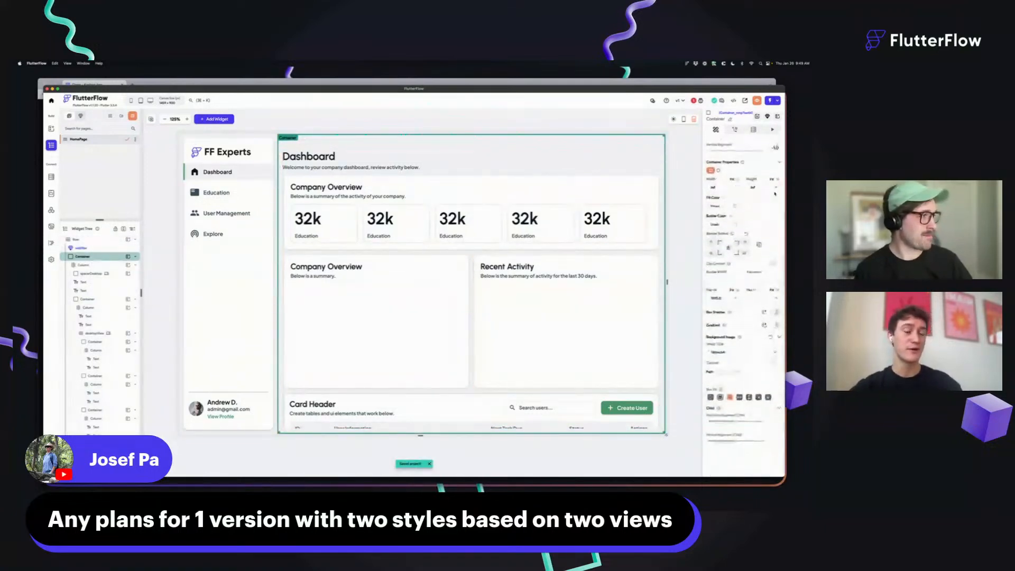
pyautogui.click(775, 422)
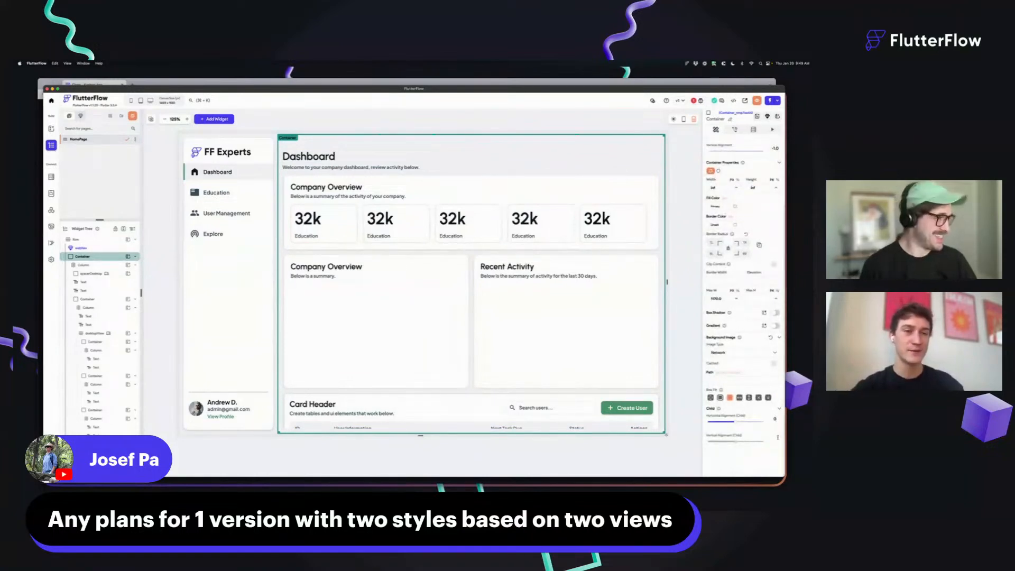
pyautogui.click(592, 391)
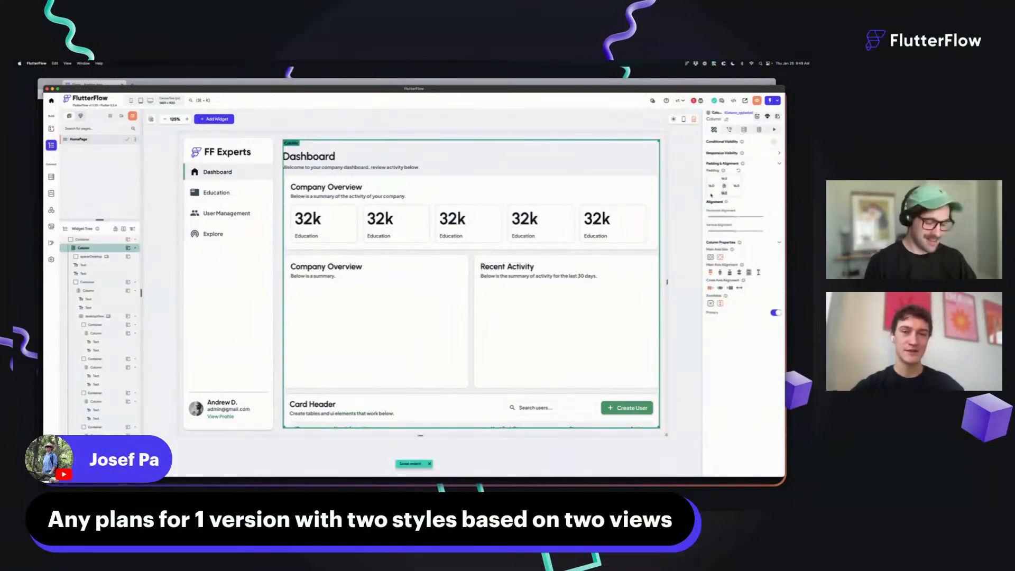
pyautogui.write('0')
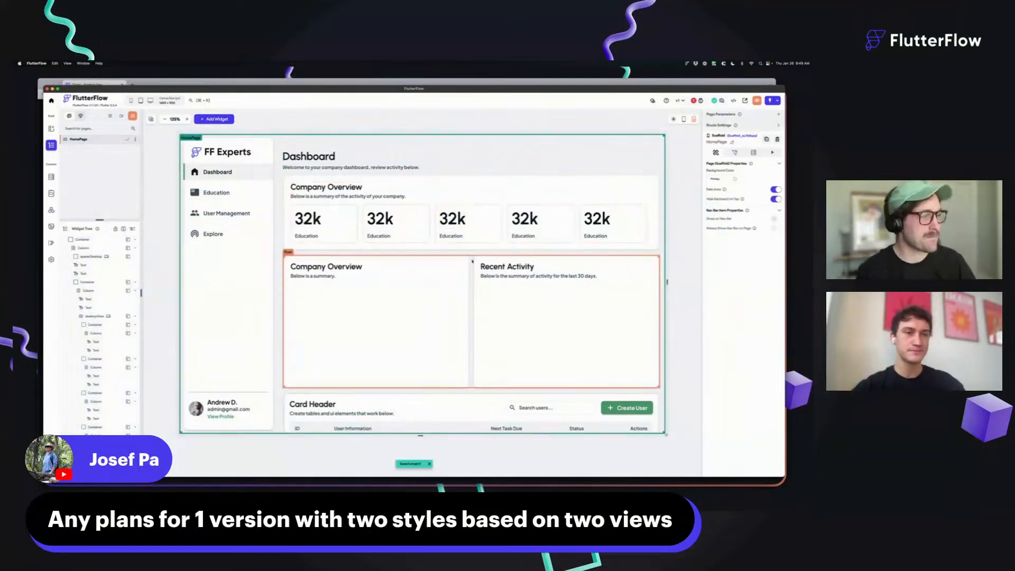
pyautogui.click(475, 277)
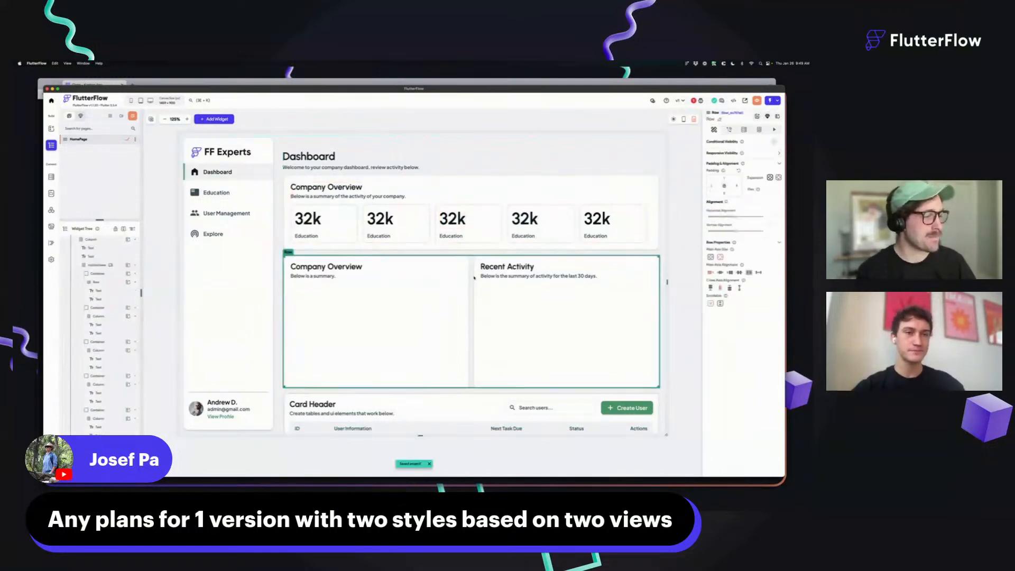
pyautogui.click(469, 392)
pyautogui.rightClick(469, 392)
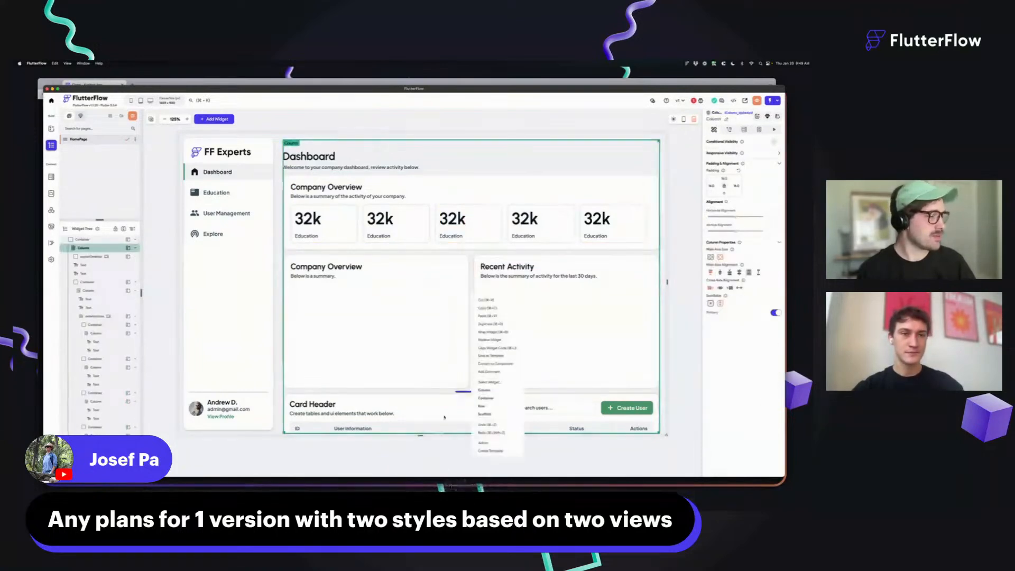
pyautogui.click(471, 394)
pyautogui.click(470, 394)
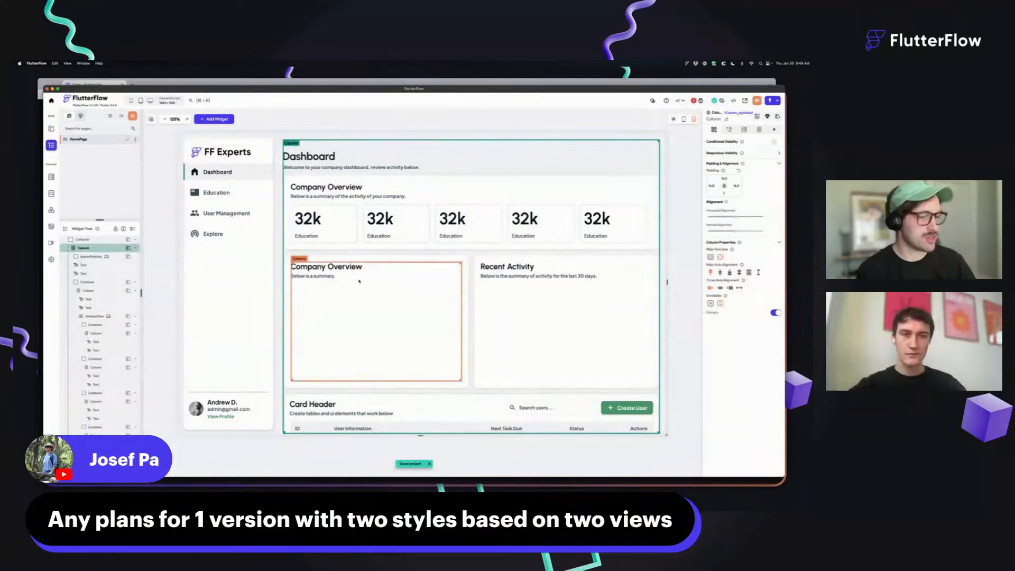
pyautogui.click(128, 248)
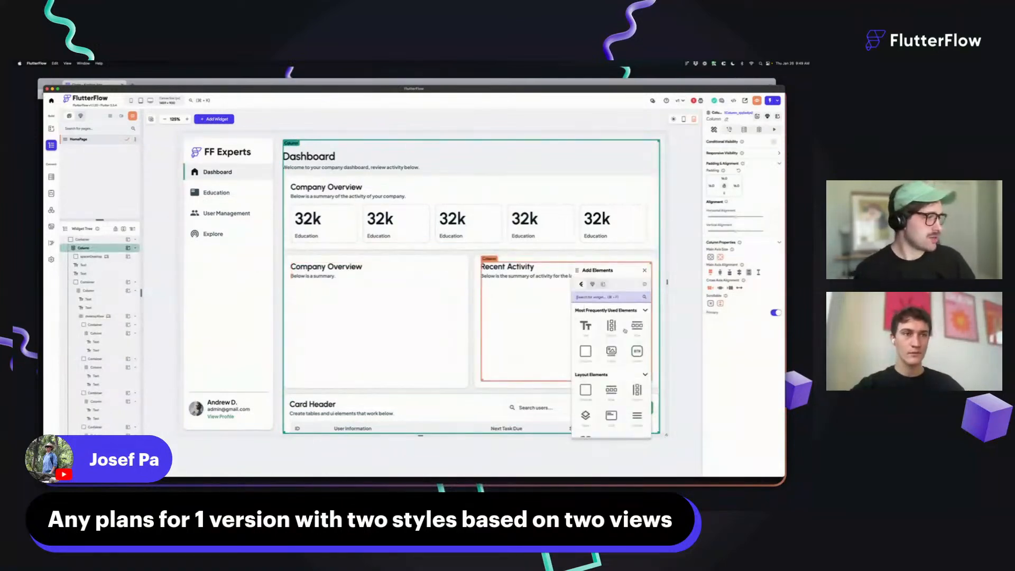
pyautogui.moveTo(637, 415); pyautogui.dragTo(625, 237)
pyautogui.click(644, 271)
# Step: Save the project
pyautogui.click(351, 297)
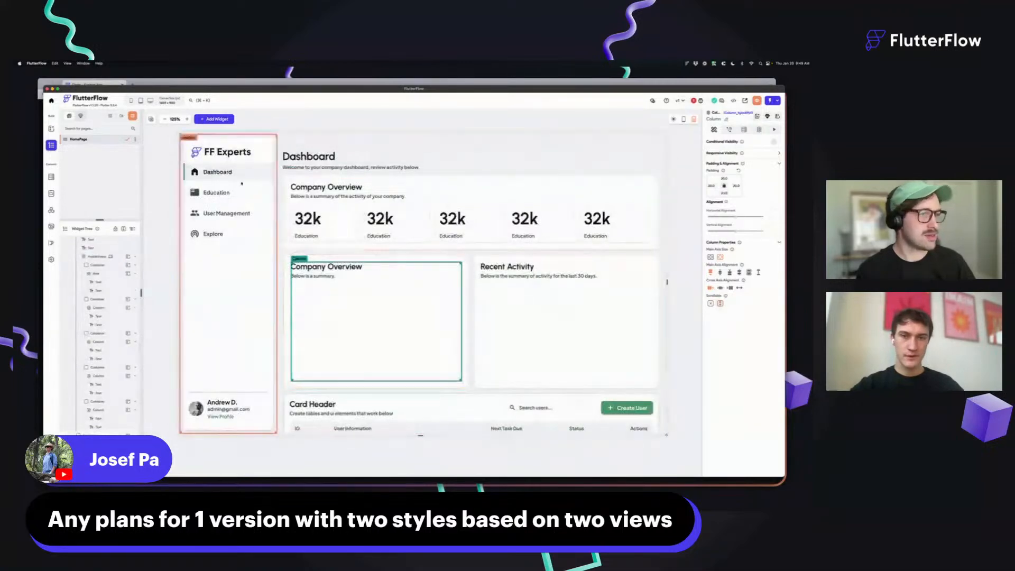
pyautogui.click(158, 224)
pyautogui.press('super+s')
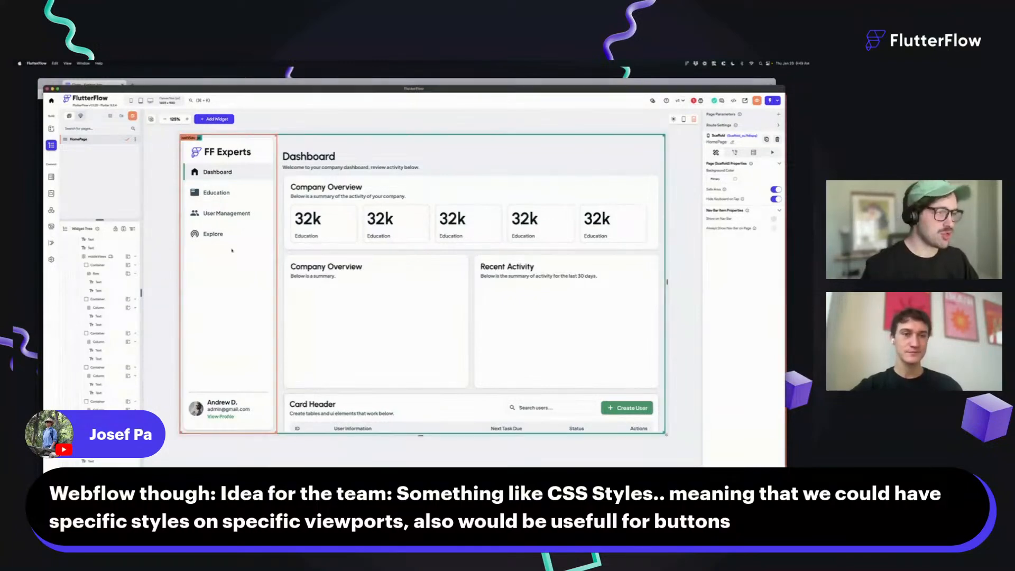
# Step: Add a ListView to the column in the lower Company Overview container and set its top padding to 16
pyautogui.click(389, 304)
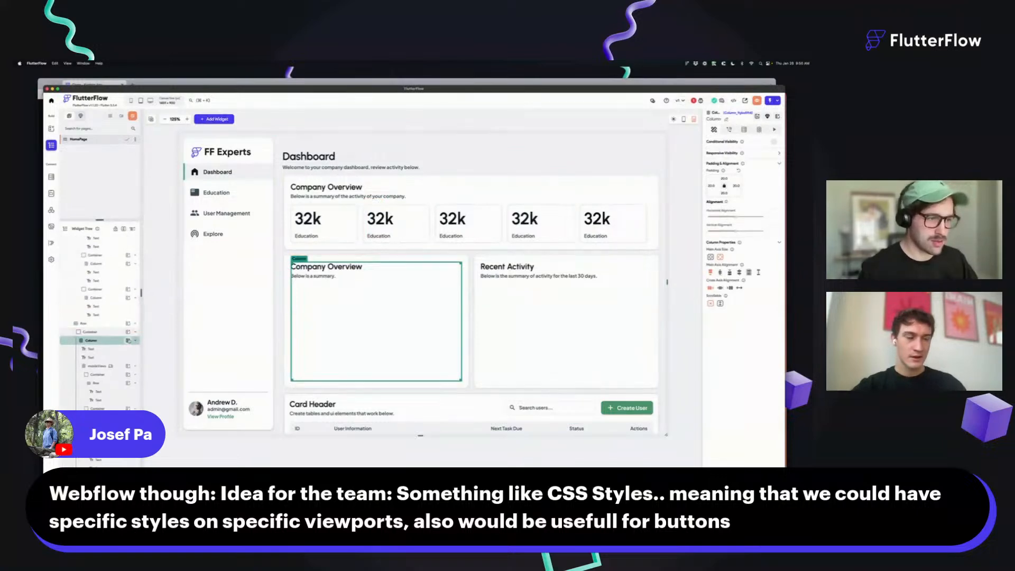
pyautogui.click(128, 340)
pyautogui.scroll(-5, 196, 407)
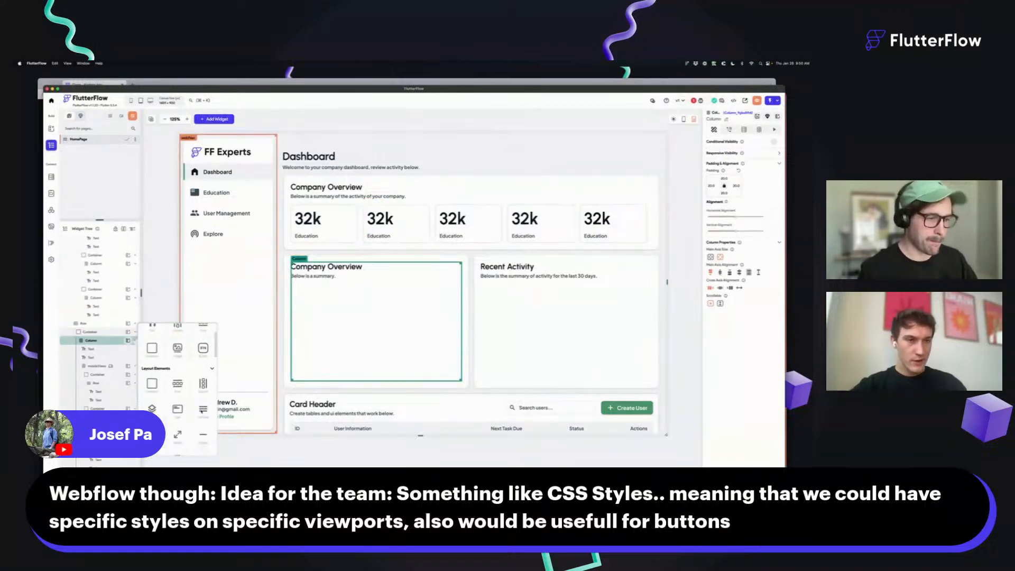
pyautogui.click(203, 380)
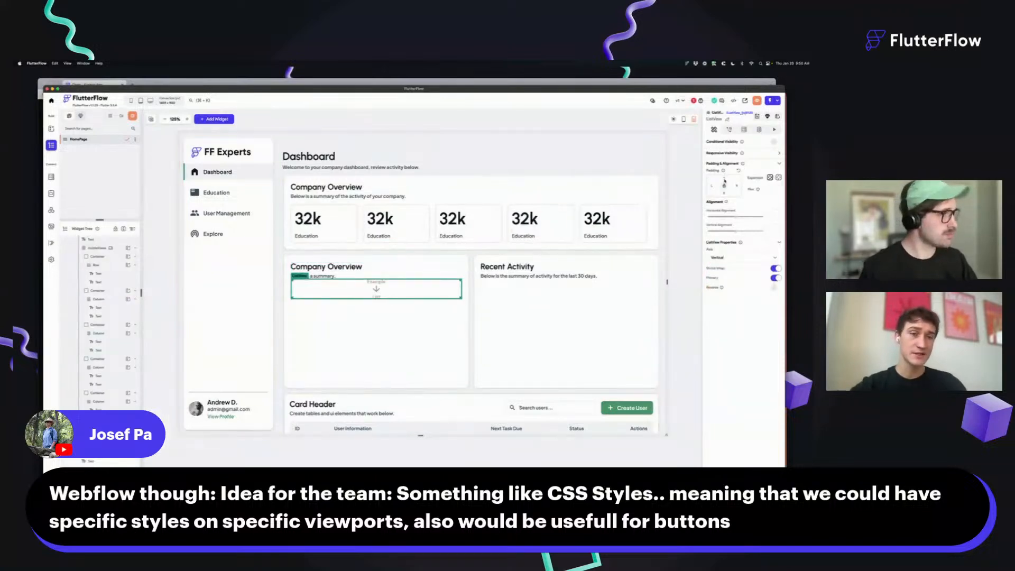
pyautogui.write('16')
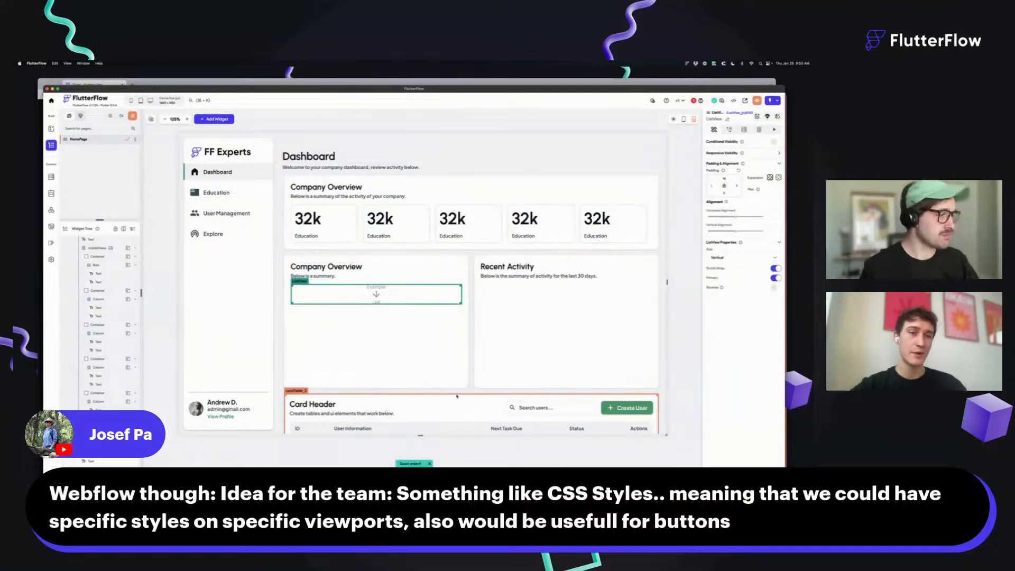
pyautogui.click(457, 393)
# Step: Place a Container inside the new ListView below the summary text
pyautogui.click(376, 298)
pyautogui.click(376, 299)
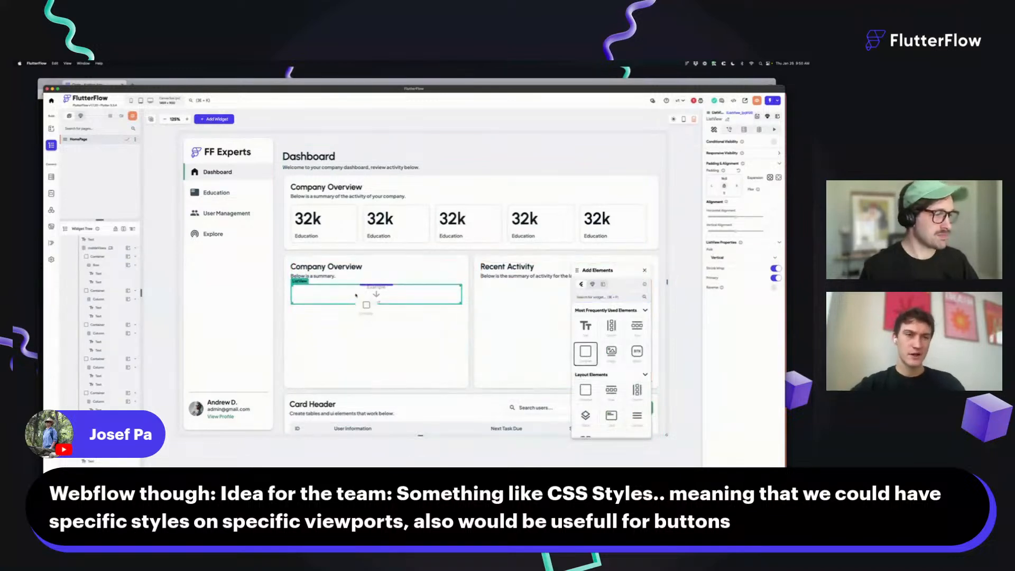
pyautogui.moveTo(355, 295); pyautogui.dragTo(356, 296)
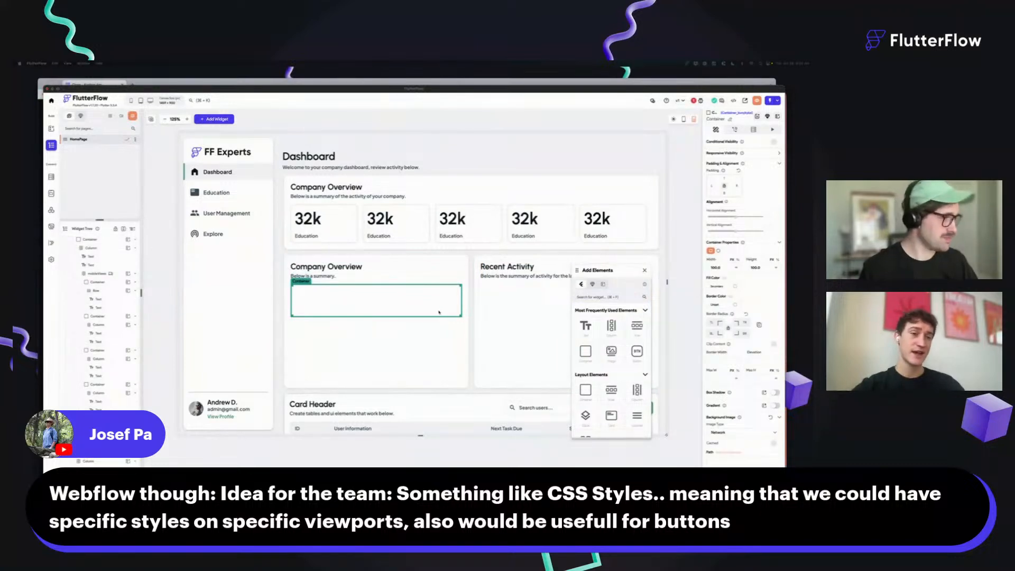
pyautogui.click(439, 312)
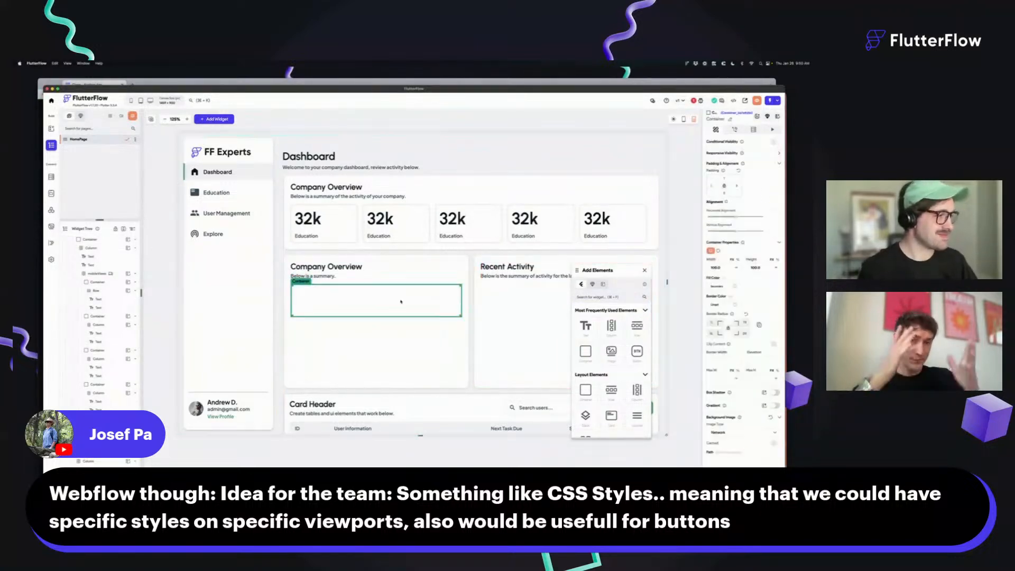
pyautogui.press('Escape')
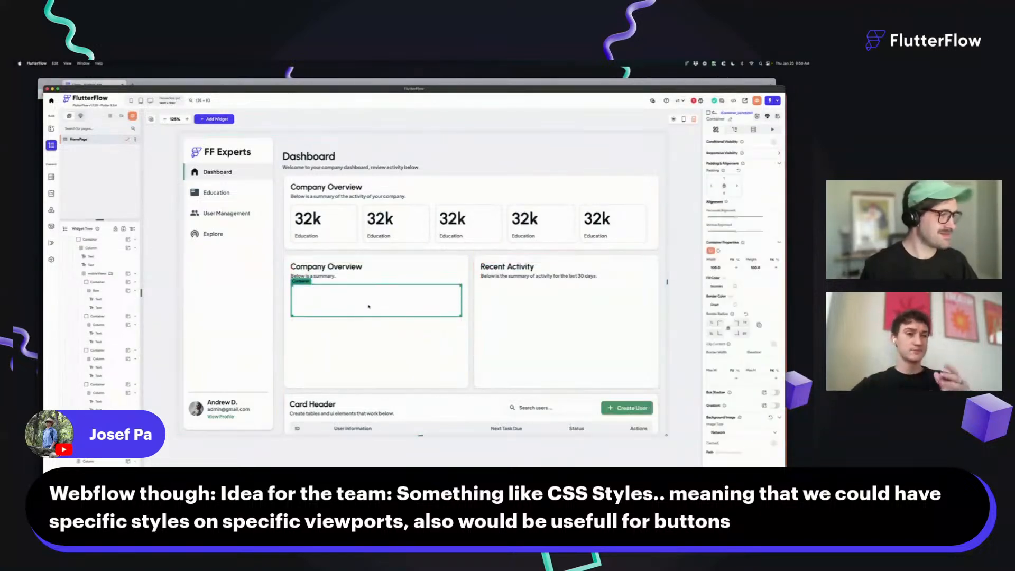
# Step: Set the height of the container inside the ListView to 40
pyautogui.click(358, 351)
pyautogui.press('super+c')
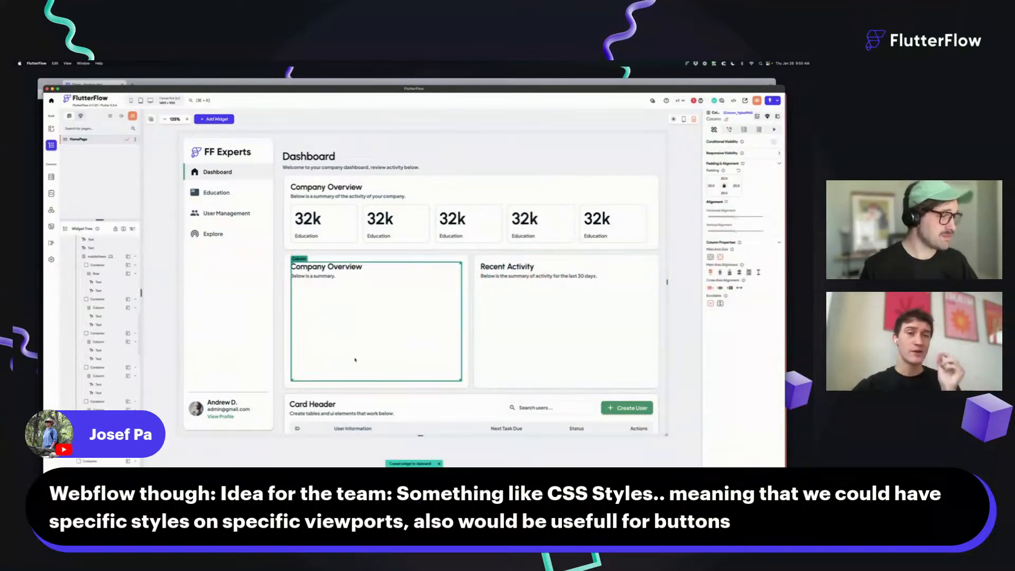
pyautogui.click(327, 314)
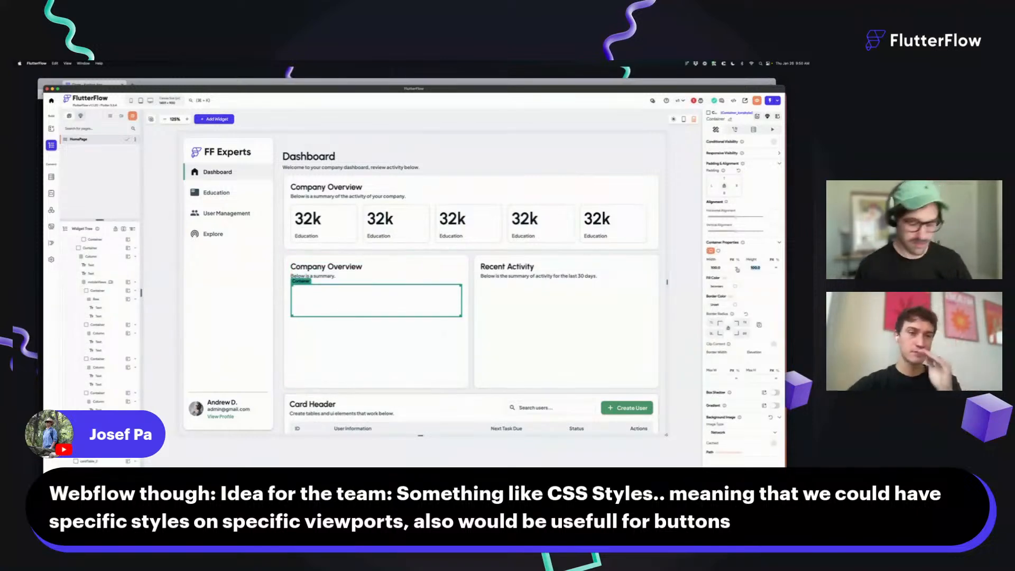
pyautogui.write('40')
pyautogui.scroll(-2, 760, 297)
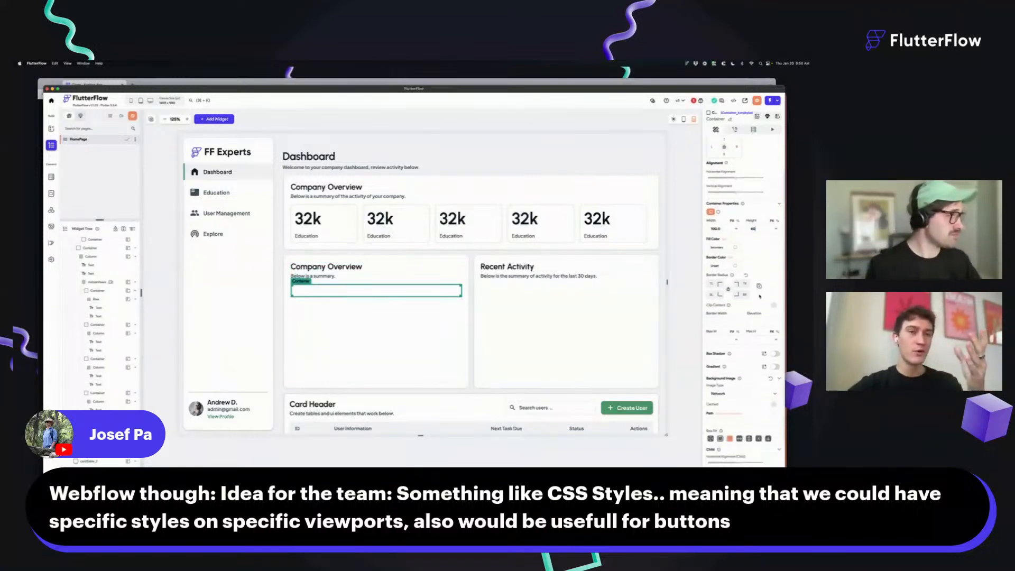
# Step: Enable a box shadow on the list container with the custom lineColor as shadow color and a blur of 0
pyautogui.click(774, 354)
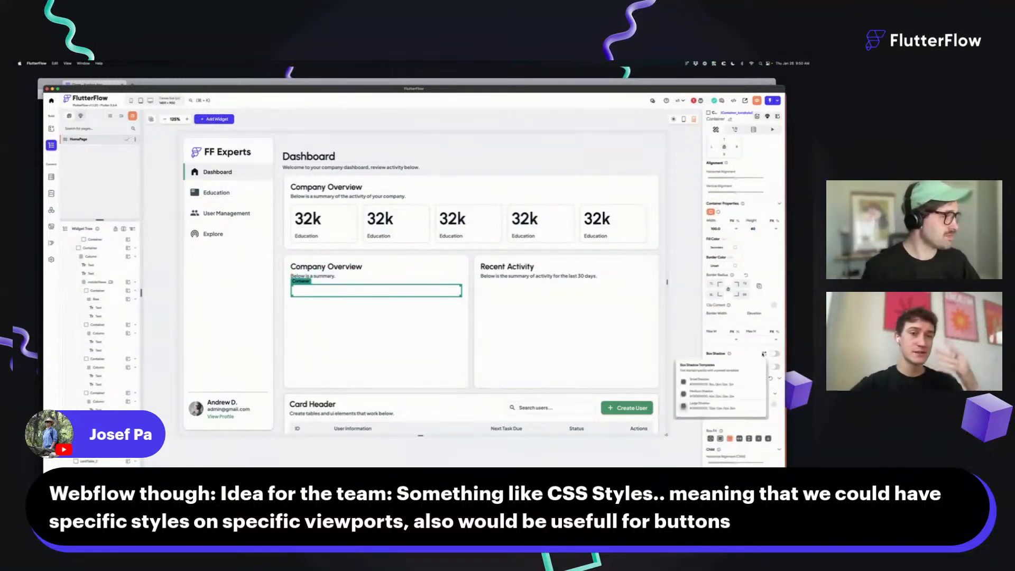
pyautogui.click(754, 353)
pyautogui.scroll(-3, 741, 328)
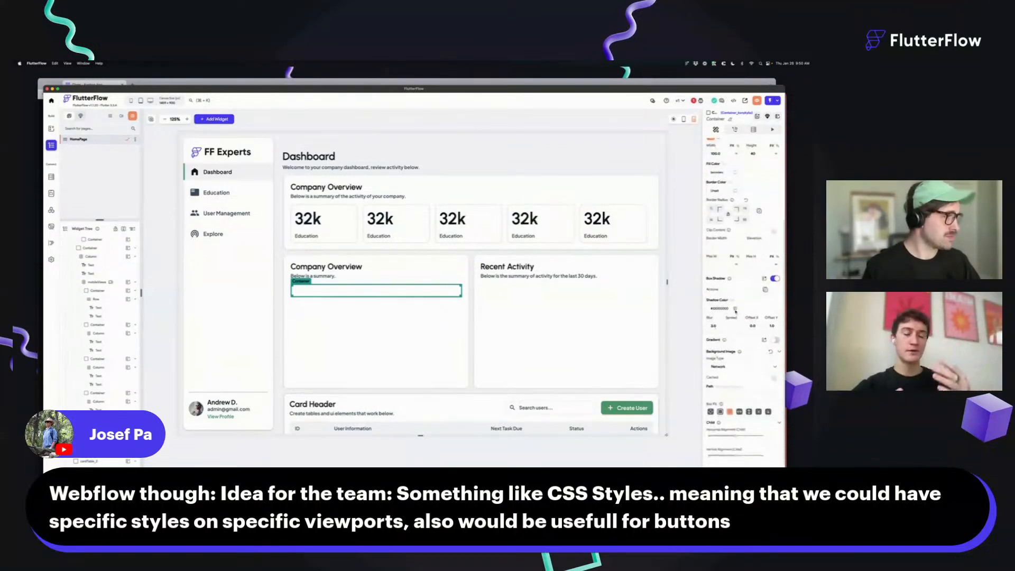
pyautogui.click(735, 312)
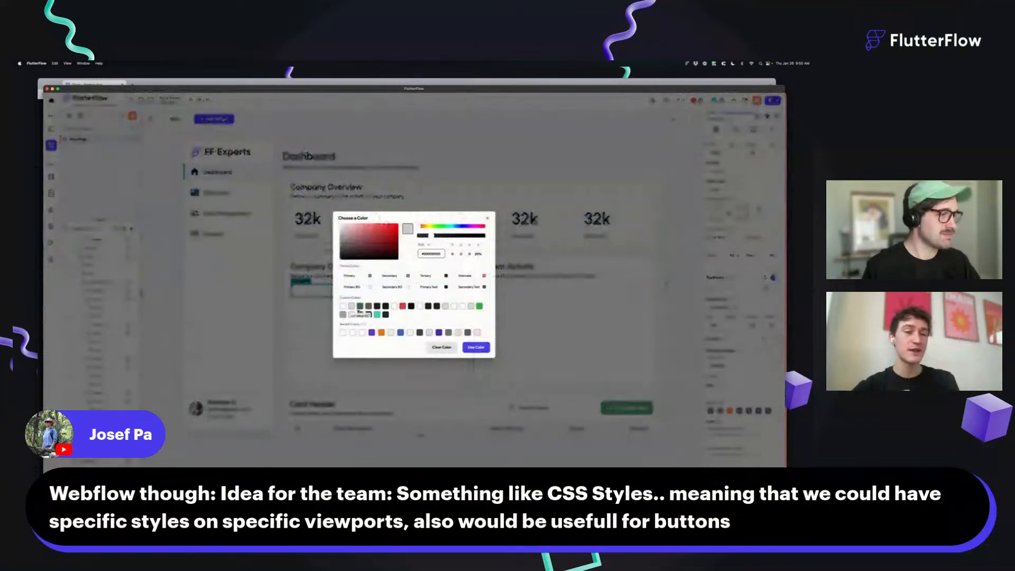
pyautogui.click(353, 307)
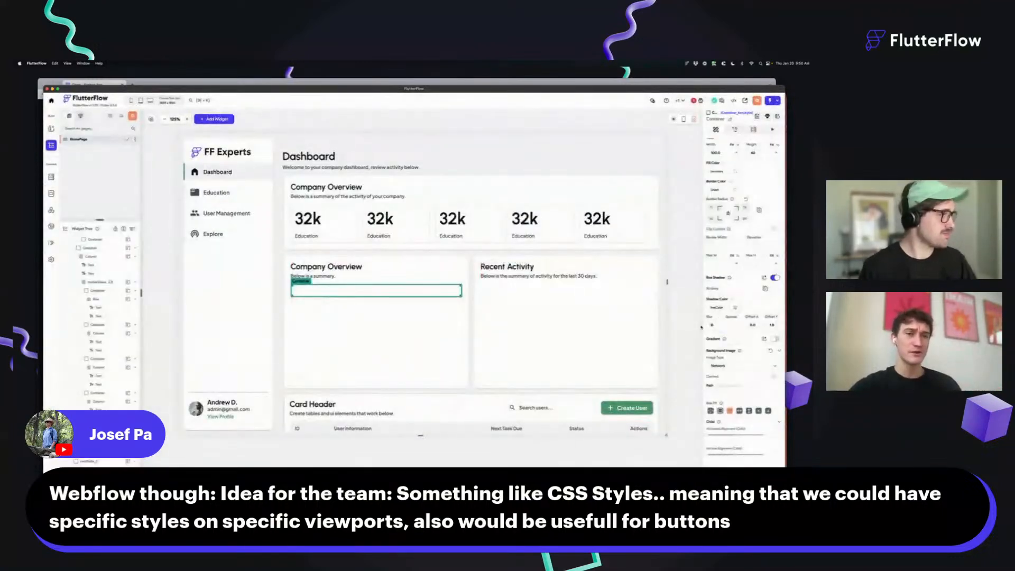
pyautogui.click(421, 327)
pyautogui.click(401, 290)
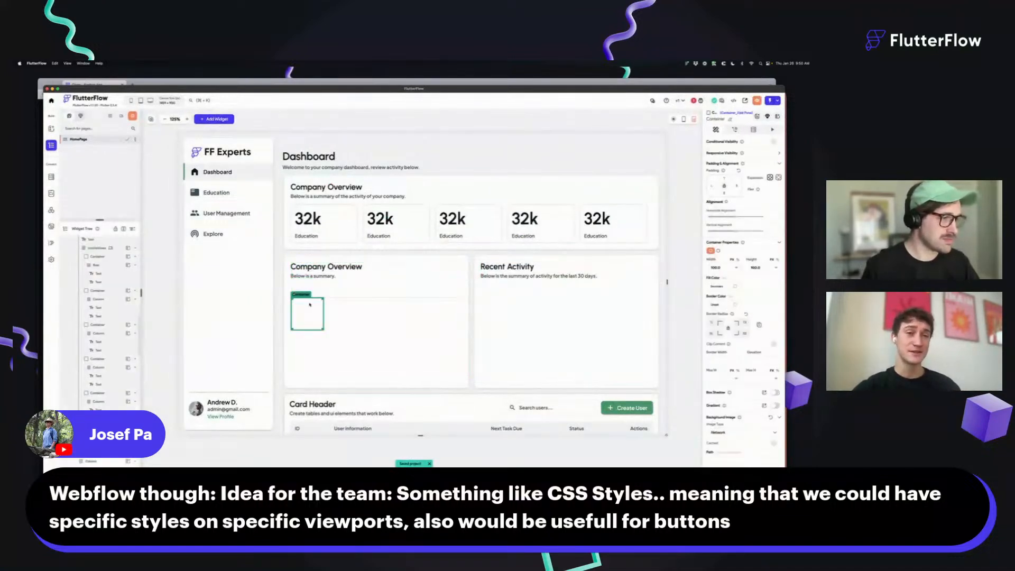
pyautogui.hotkey('ctrl', 'x')
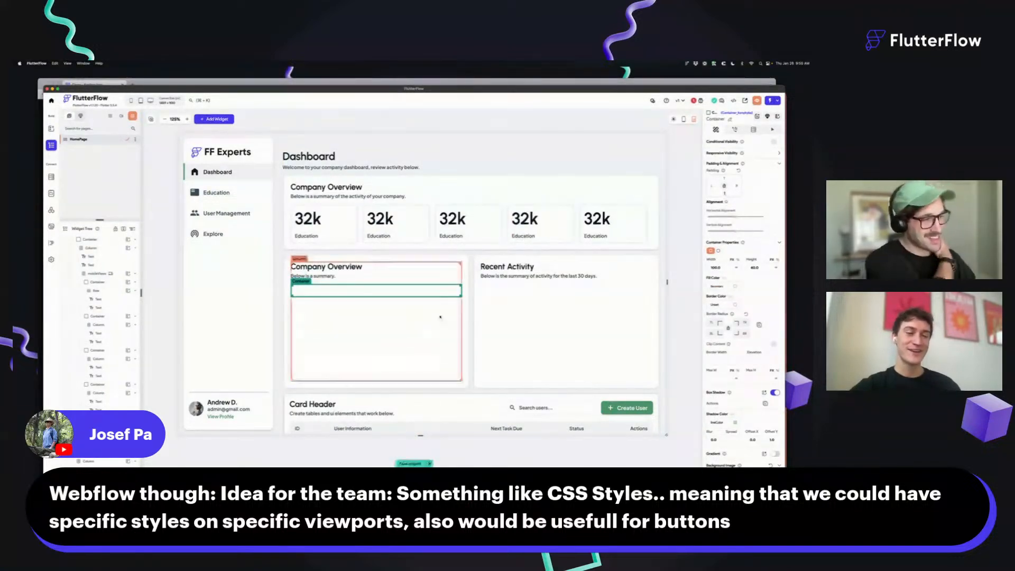
pyautogui.click(362, 282)
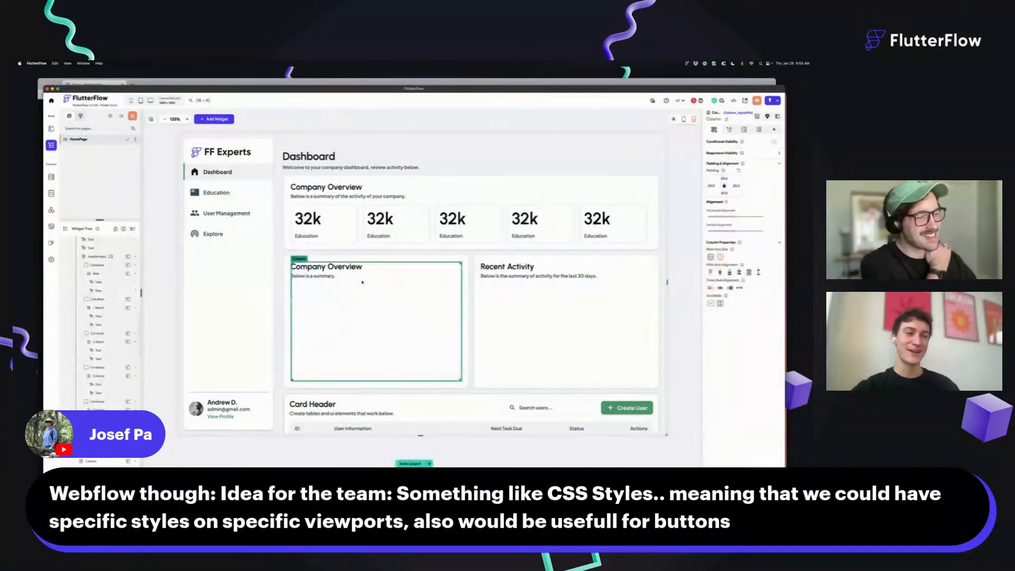
pyautogui.click(454, 266)
pyautogui.moveTo(585, 351); pyautogui.dragTo(377, 283)
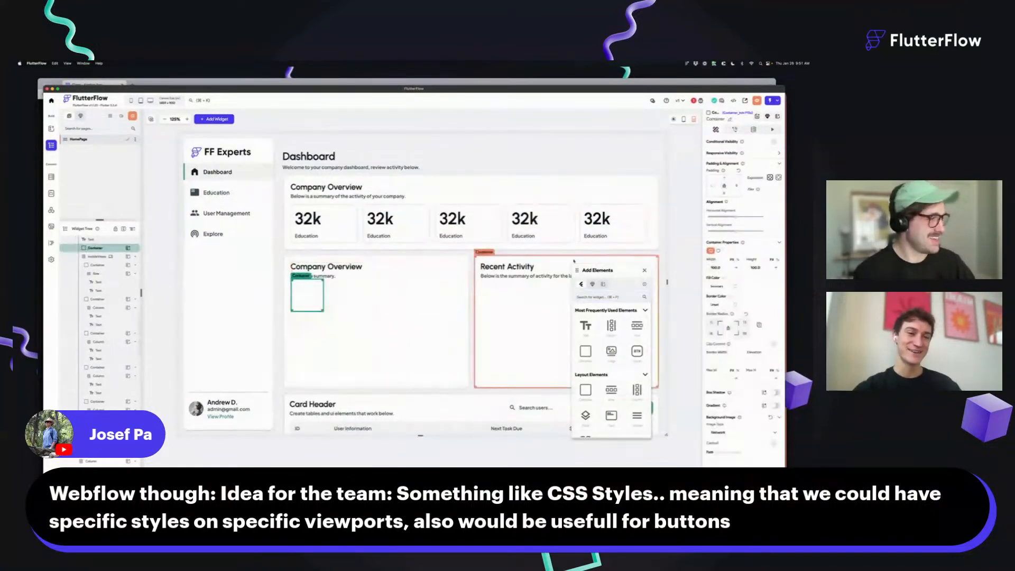
pyautogui.click(644, 270)
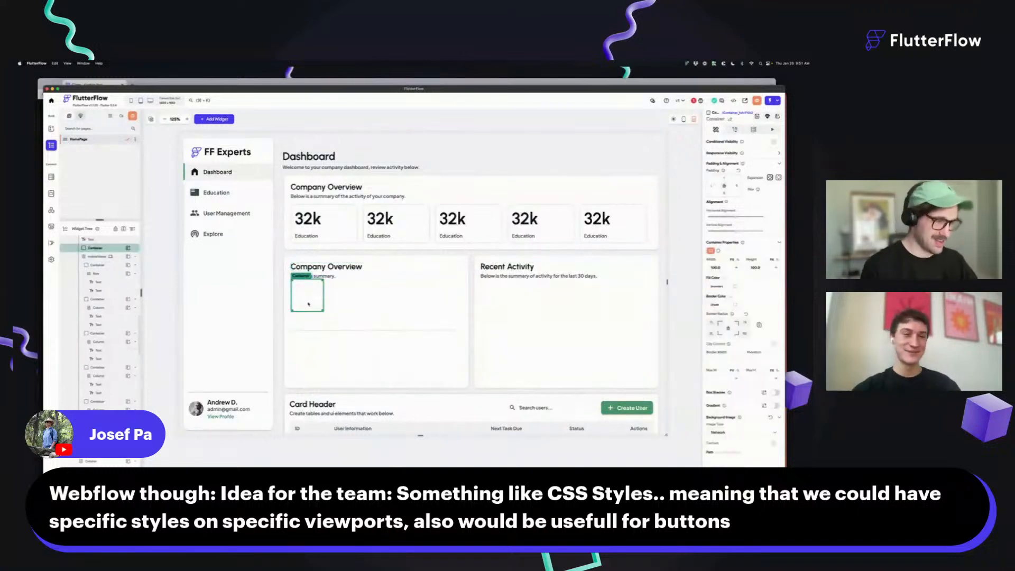
pyautogui.hotkey('ctrl', 'x')
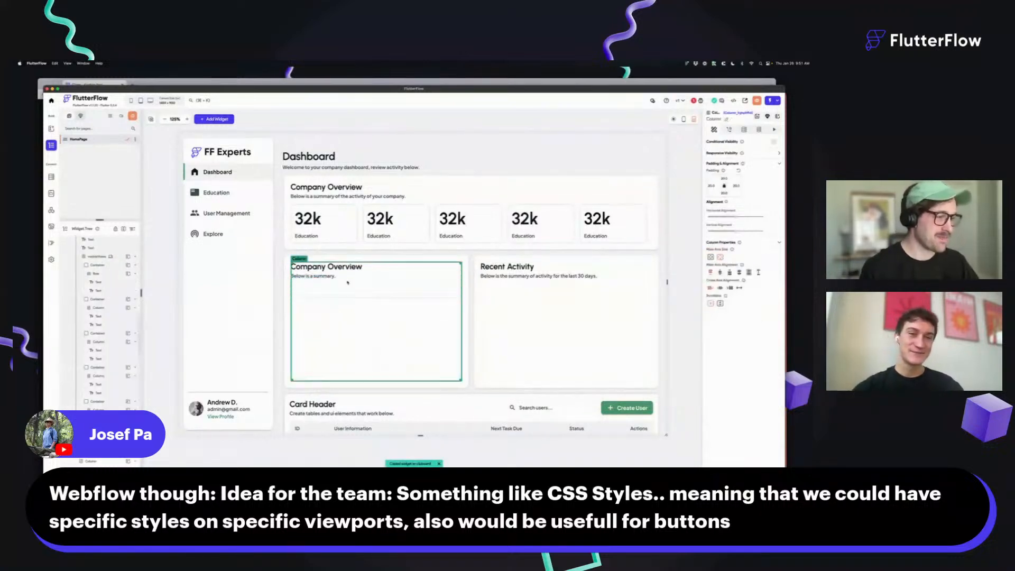
# Step: Paste a copy of the list container above the ListView in the lower Company Overview column and set its width to infinite
pyautogui.hotkey('ctrl', 'v')
pyautogui.moveTo(316, 317); pyautogui.dragTo(342, 288)
pyautogui.click(736, 268)
# Step: Place a Row inside the new container above the ListView in the lower Company Overview card
pyautogui.press('super+f')
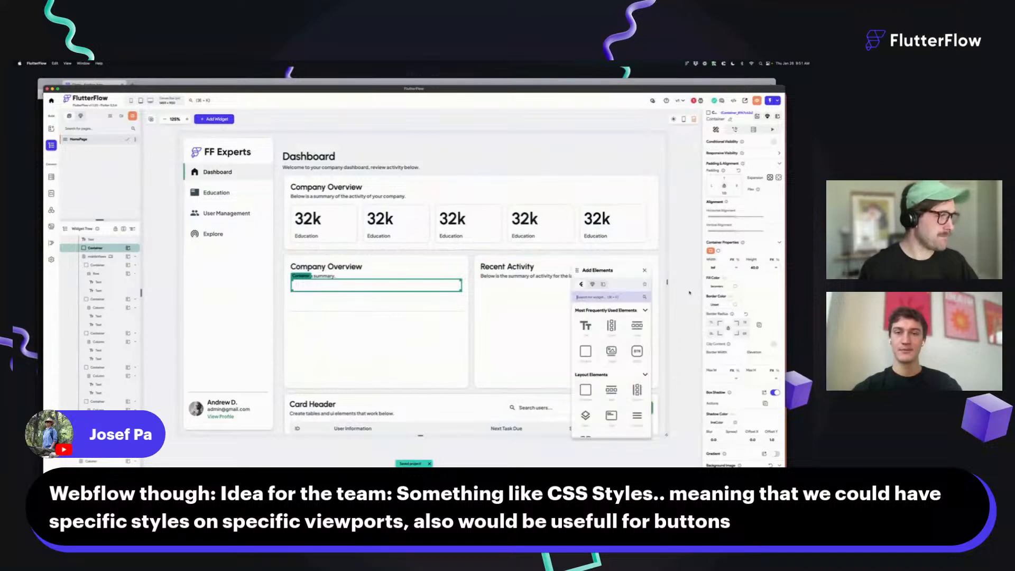
pyautogui.moveTo(638, 332); pyautogui.dragTo(377, 290)
pyautogui.click(644, 271)
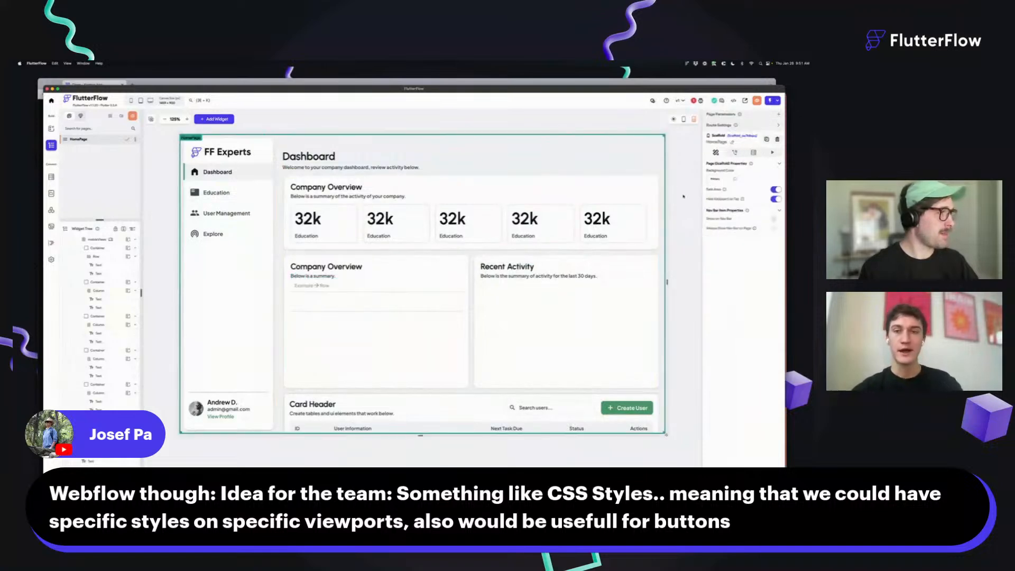
# Step: Narrow the canvas to a tablet-like width and examine how the overview cards and the two lower containers adapt
pyautogui.click(471, 343)
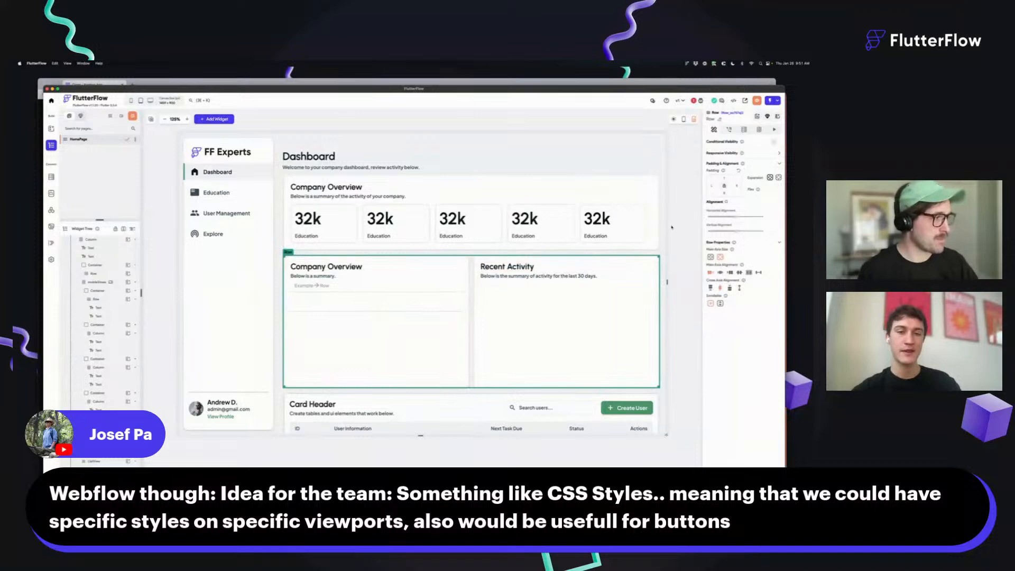
pyautogui.click(666, 283)
pyautogui.moveTo(666, 282); pyautogui.dragTo(533, 283)
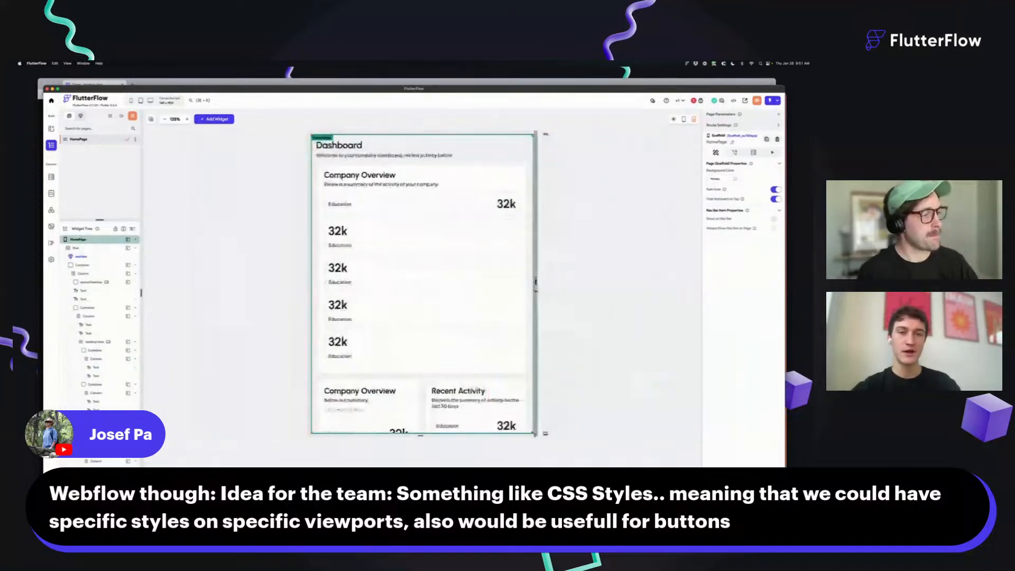
pyautogui.scroll(-5, 444, 296)
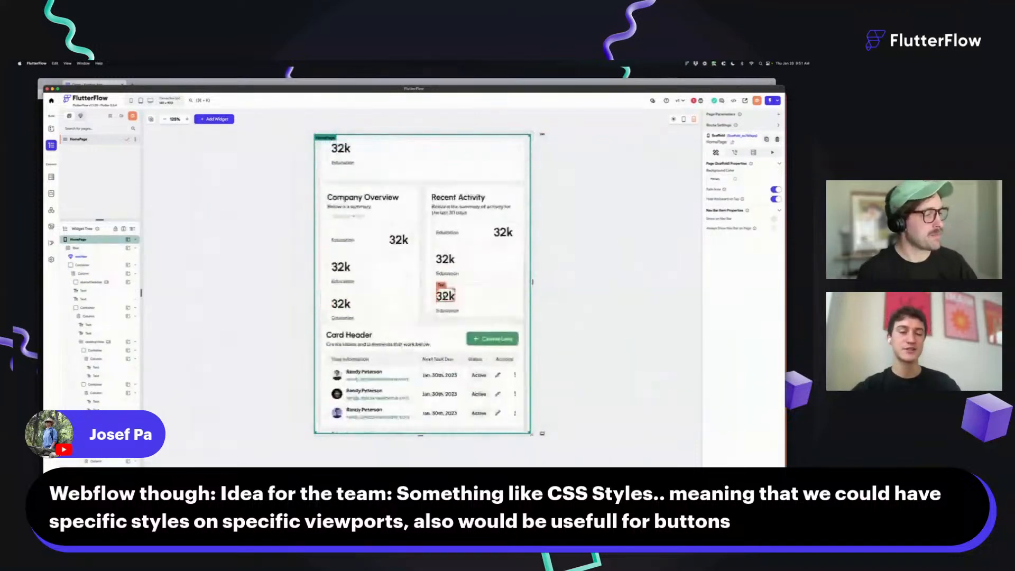
pyautogui.scroll(5, 444, 297)
pyautogui.scroll(-6, 444, 297)
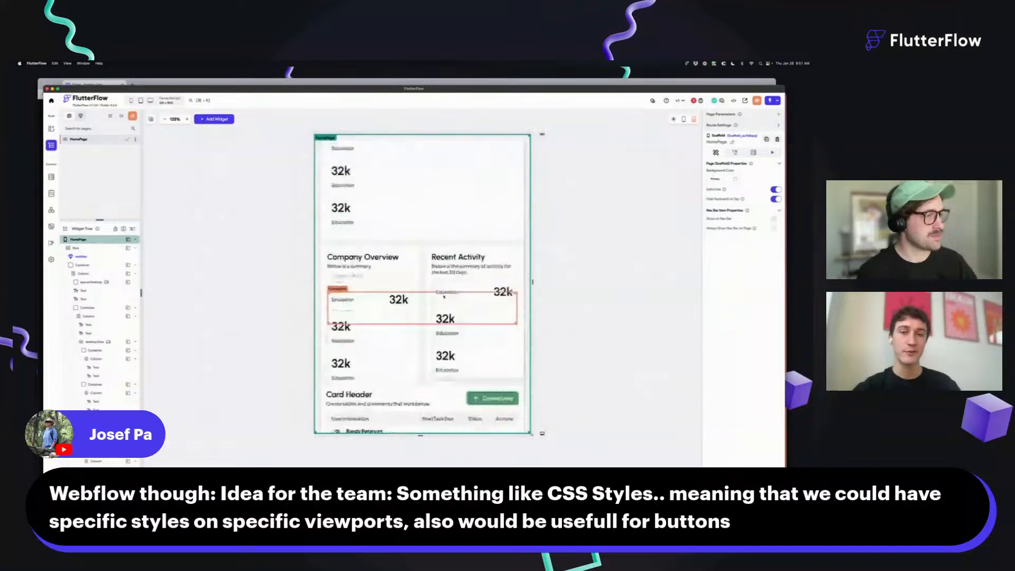
pyautogui.scroll(1, 446, 300)
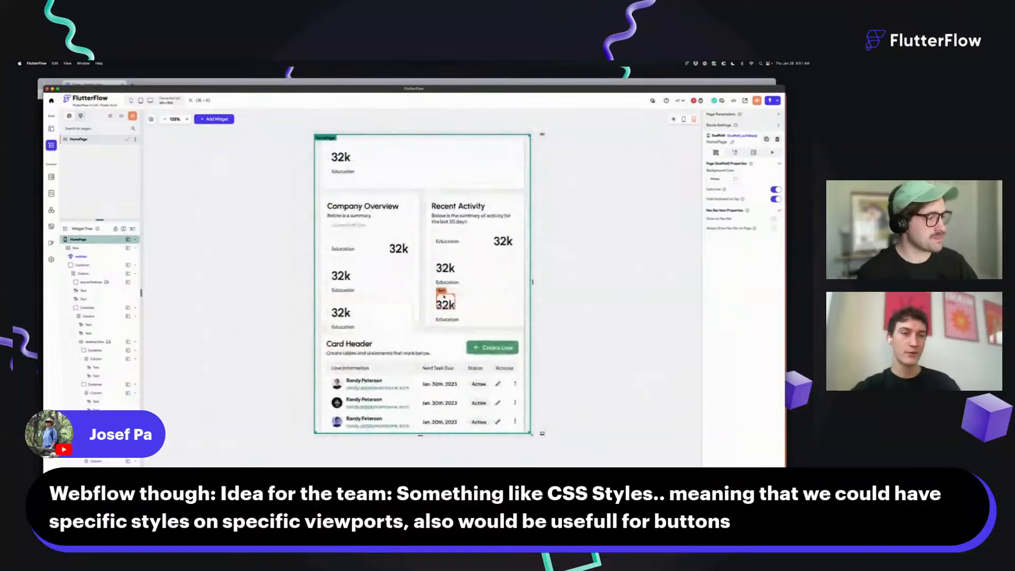
# Step: Remove the fixed height from the lower Company Overview container and the Recent Activity container
pyautogui.click(418, 324)
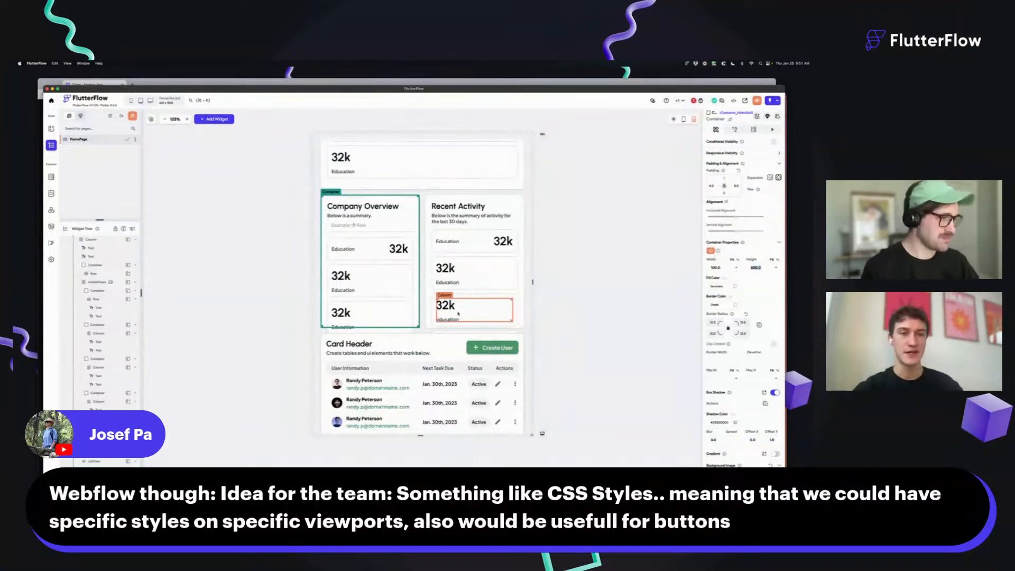
pyautogui.click(429, 268)
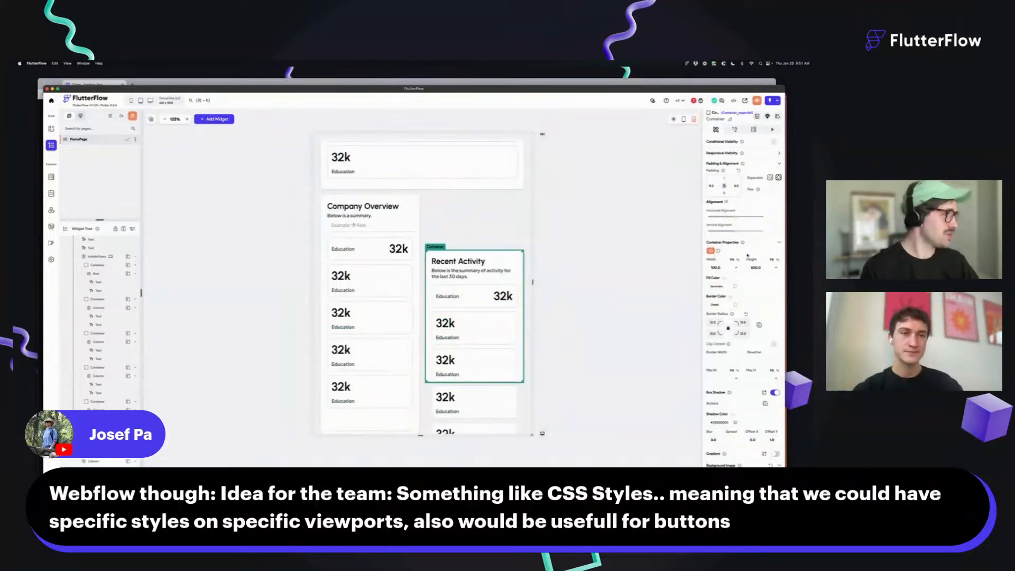
pyautogui.press('Return')
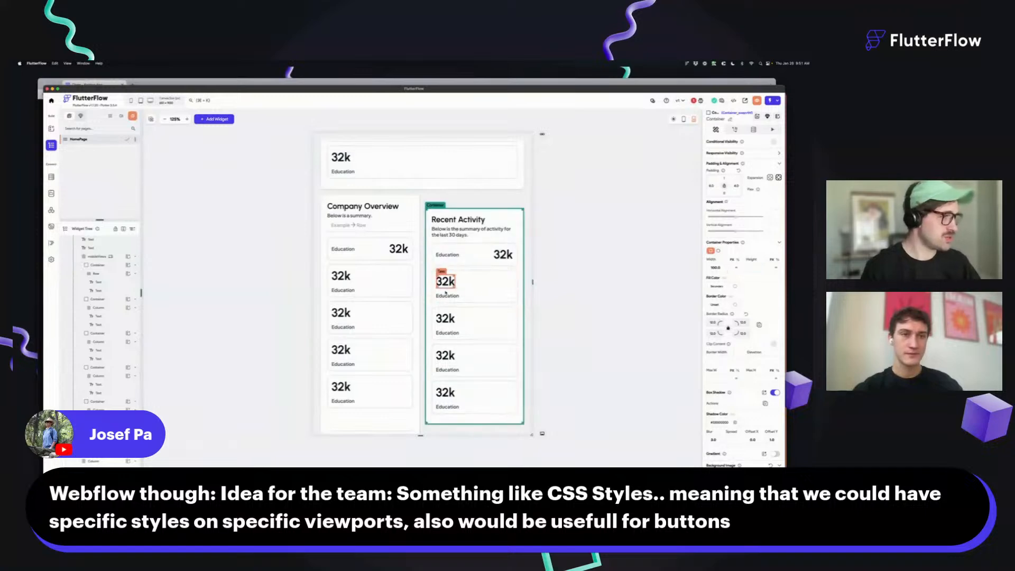
# Step: Delete the leftover stacks of Education metric cards from the lower Company Overview and Recent Activity containers
pyautogui.click(405, 263)
pyautogui.moveTo(405, 263); pyautogui.dragTo(456, 292)
pyautogui.press('Delete')
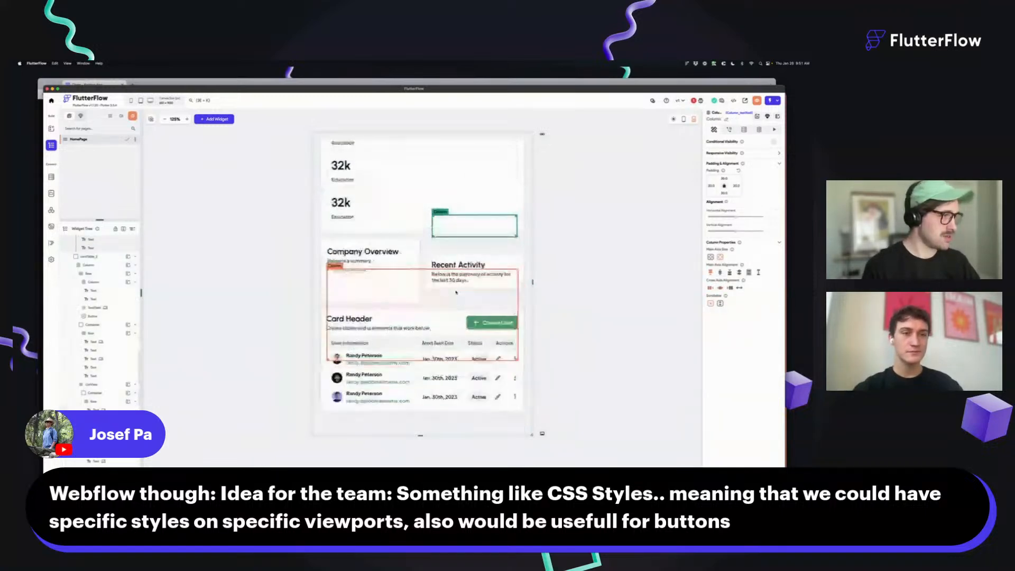
pyautogui.press('Delete')
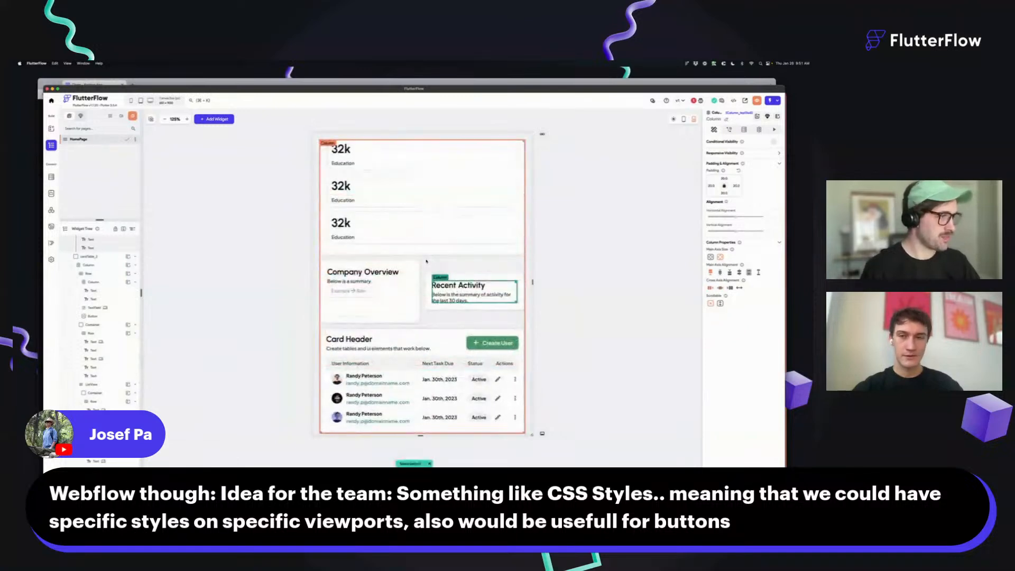
# Step: Widen the canvas to desktop width and inspect the user table card, its row container and its ListView properties
pyautogui.moveTo(532, 282); pyautogui.dragTo(668, 281)
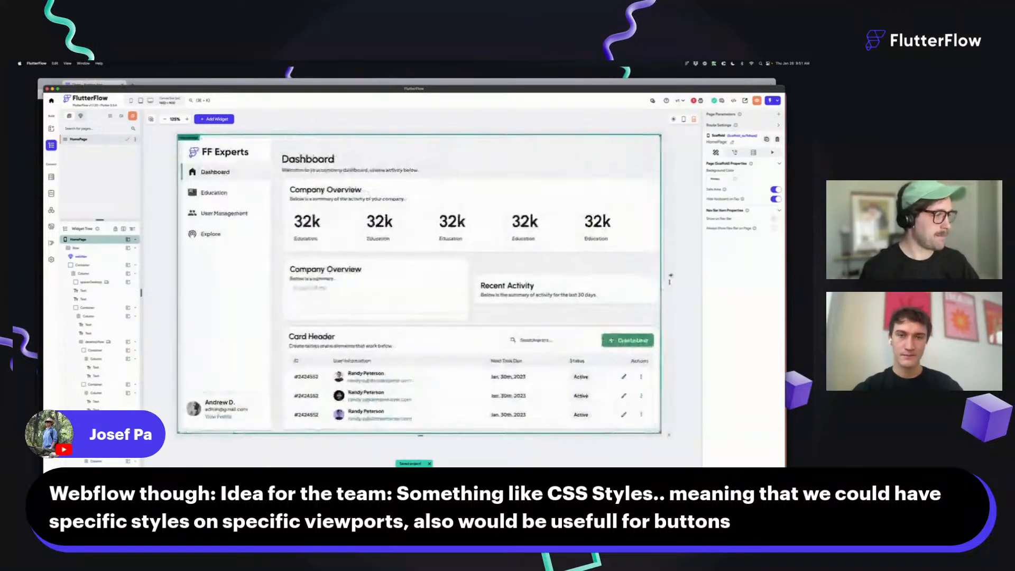
pyautogui.click(285, 341)
pyautogui.click(306, 328)
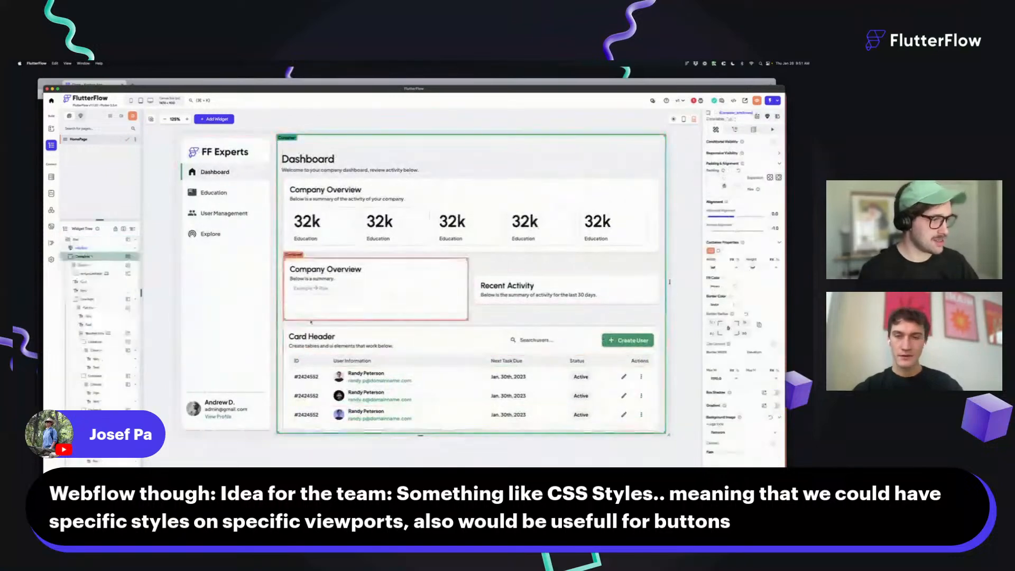
pyautogui.click(307, 330)
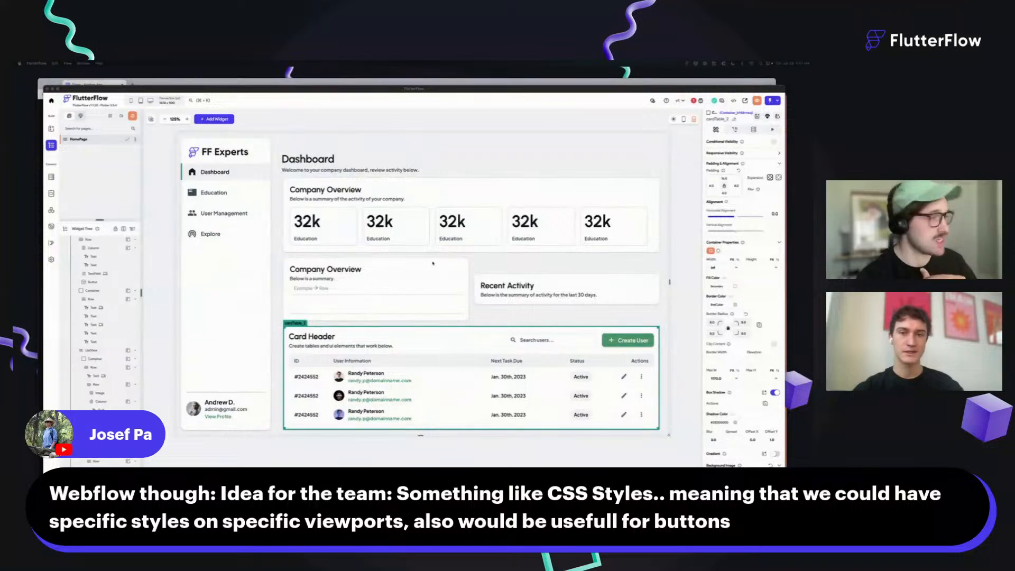
pyautogui.click(669, 283)
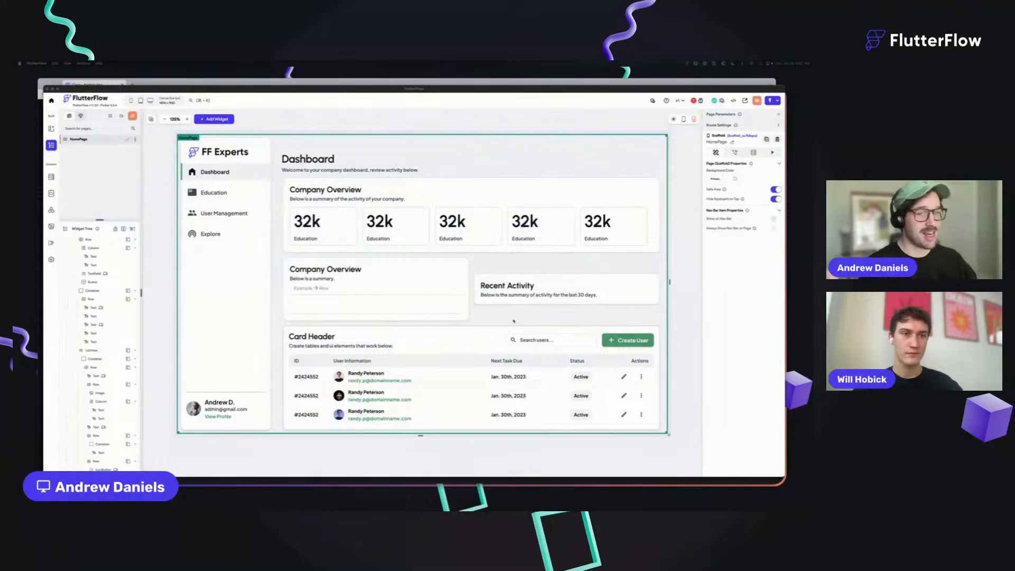
pyautogui.click(462, 385)
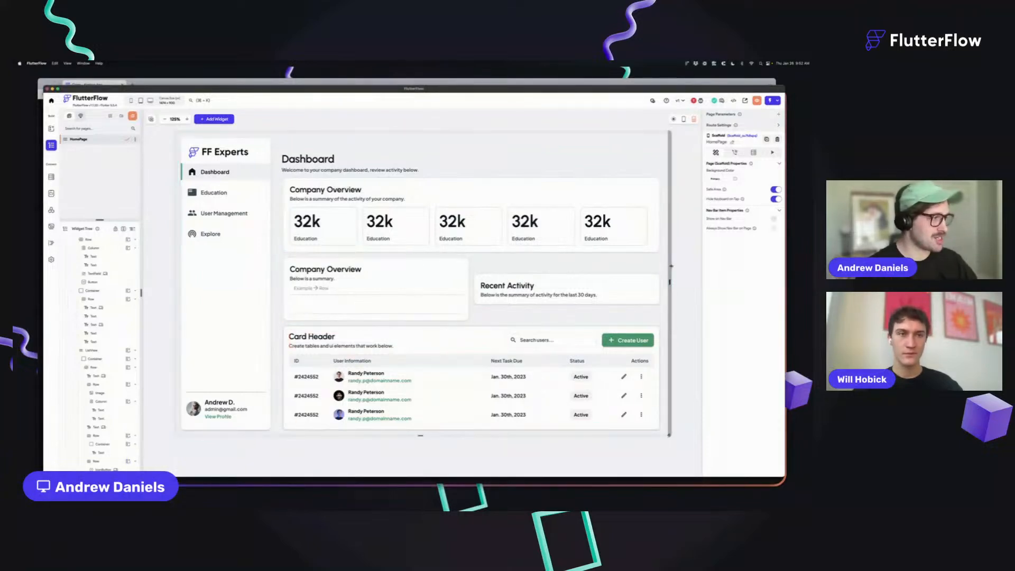
pyautogui.click(291, 378)
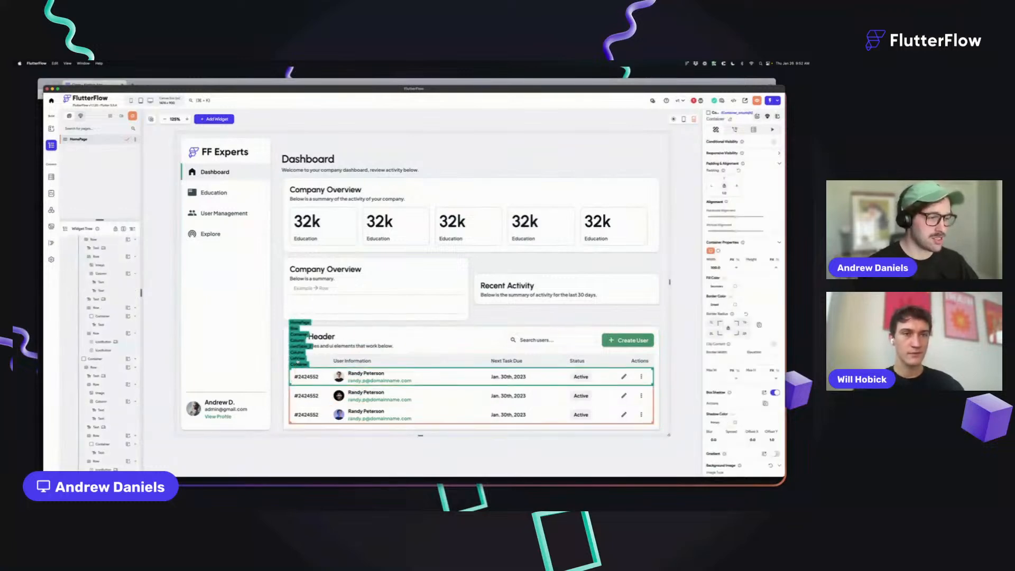
pyautogui.click(299, 357)
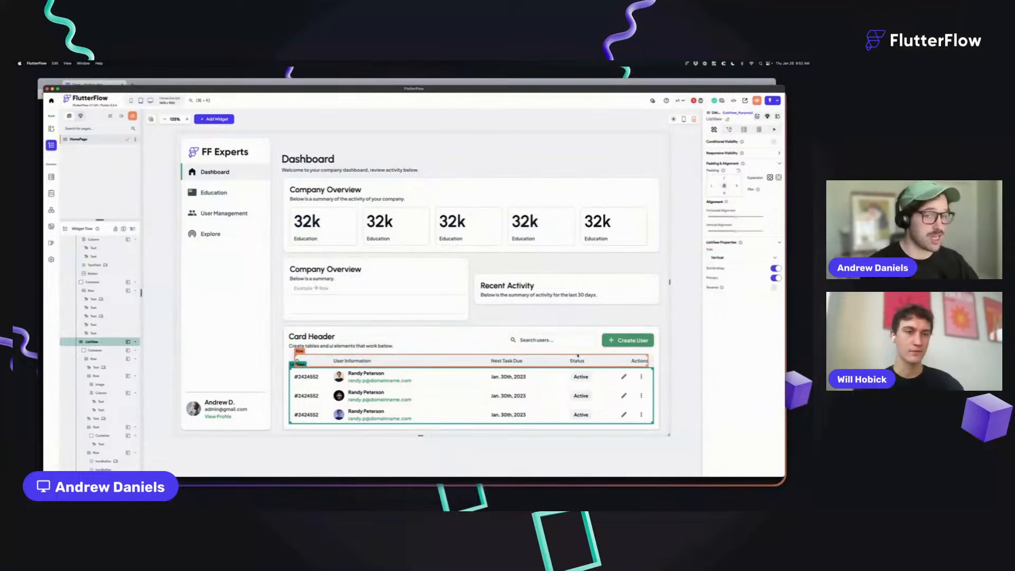
# Step: Preview the page on a narrower, taller canvas and examine the layout of the overview cards, lower containers and user table
pyautogui.click(670, 283)
pyautogui.moveTo(670, 283); pyautogui.dragTo(550, 283)
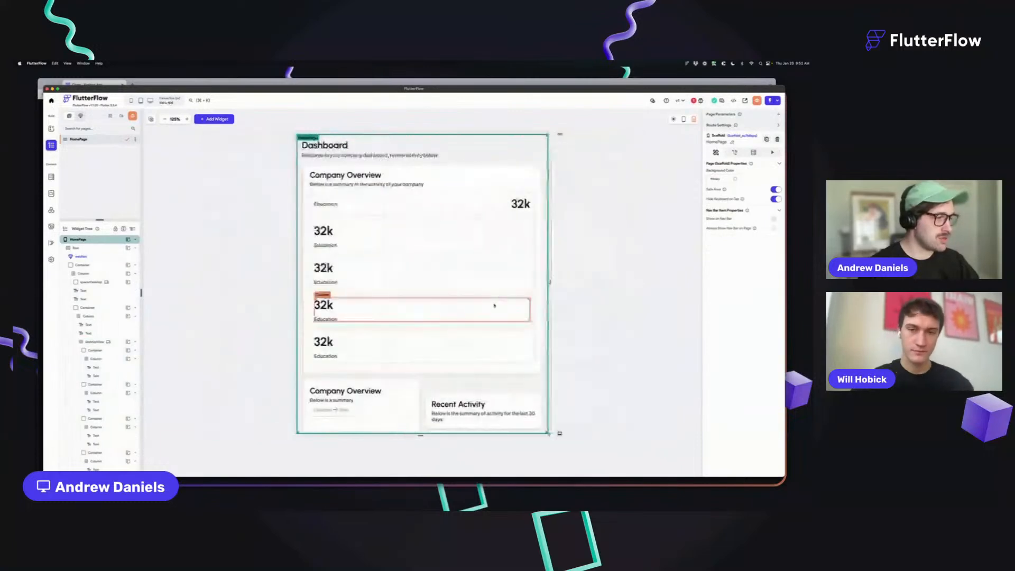
pyautogui.click(517, 370)
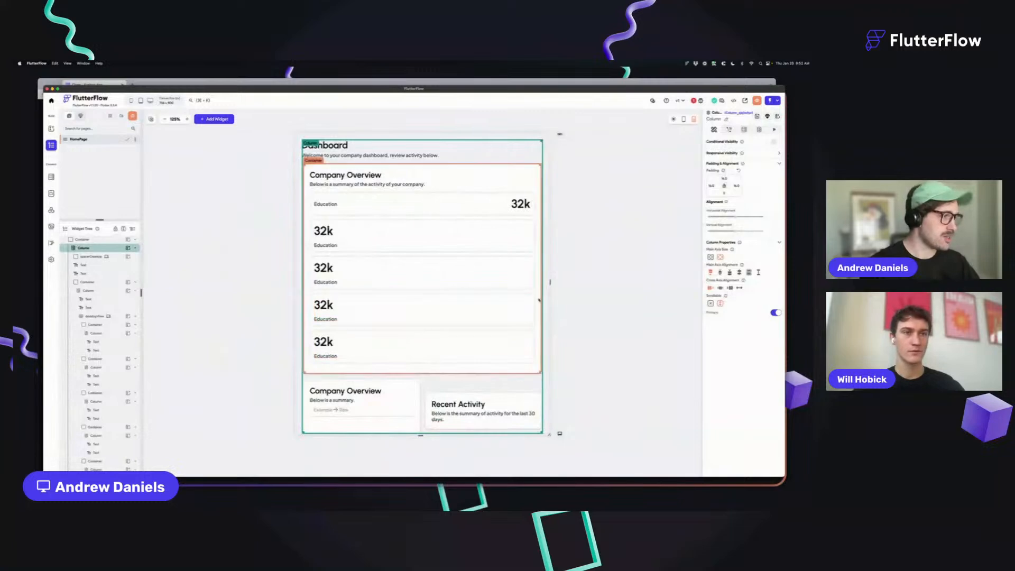
pyautogui.moveTo(549, 283); pyautogui.dragTo(519, 283)
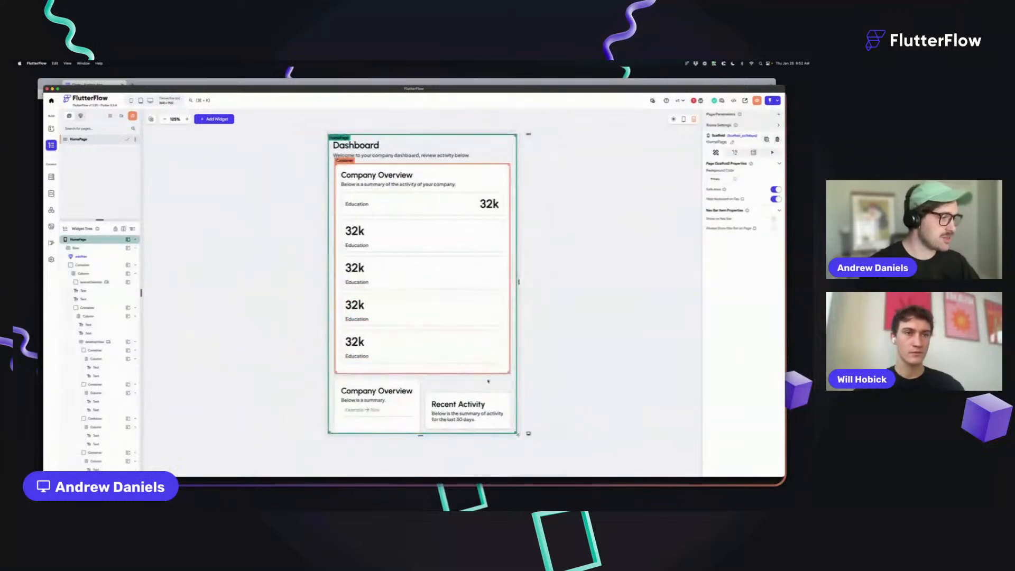
pyautogui.click(426, 439)
pyautogui.click(422, 439)
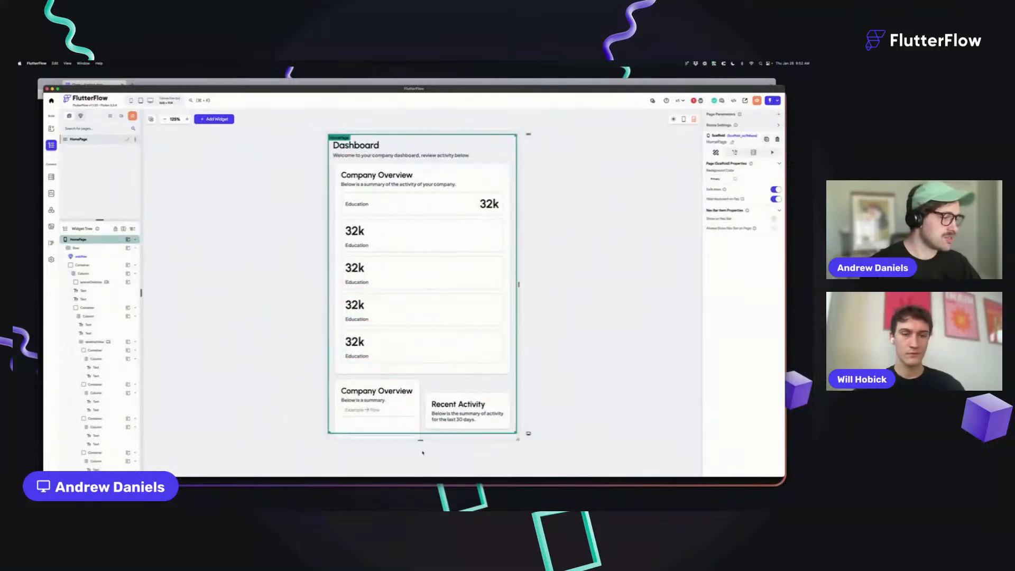
pyautogui.scroll(-2, 586, 355)
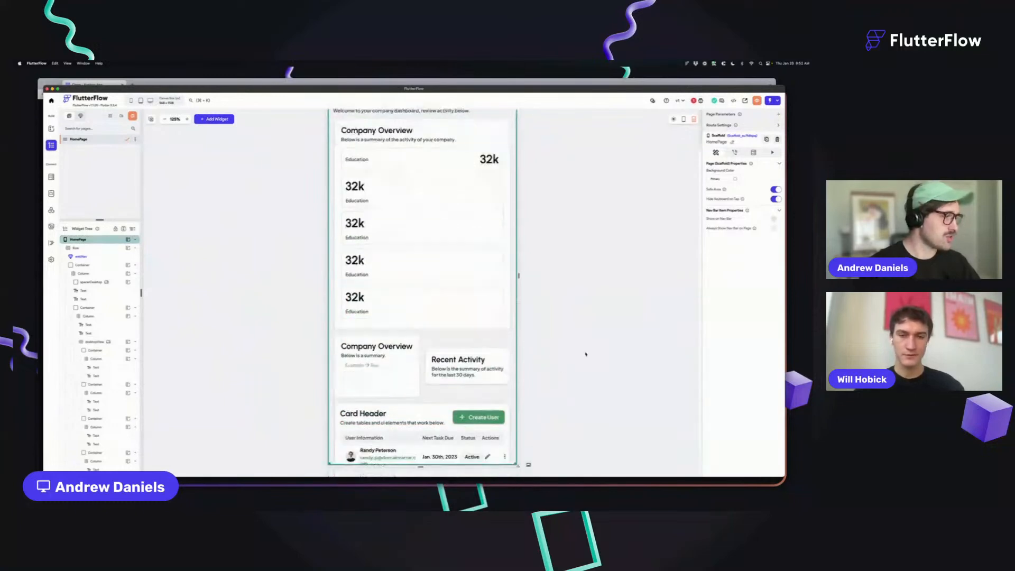
pyautogui.click(554, 333)
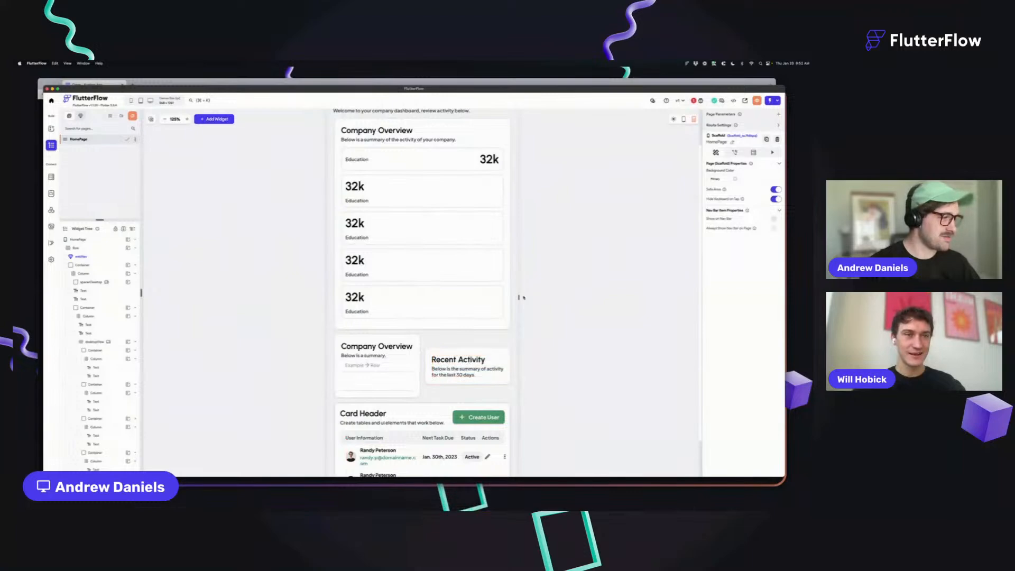
pyautogui.scroll(-2, 465, 370)
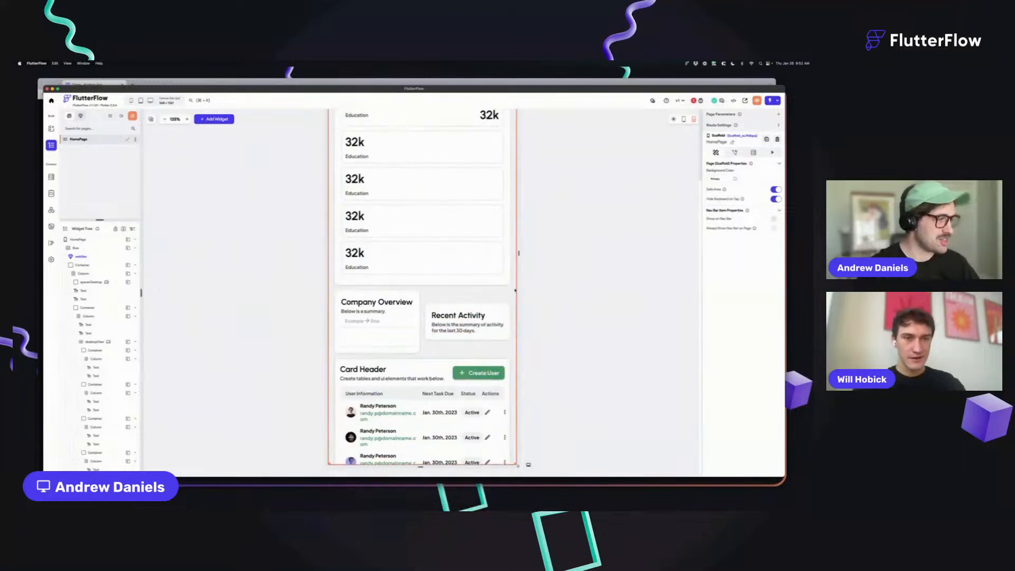
# Step: Return the canvas to desktop width and copy the user name text from the table's first row into the Company Overview Row
pyautogui.moveTo(517, 253); pyautogui.dragTo(654, 252)
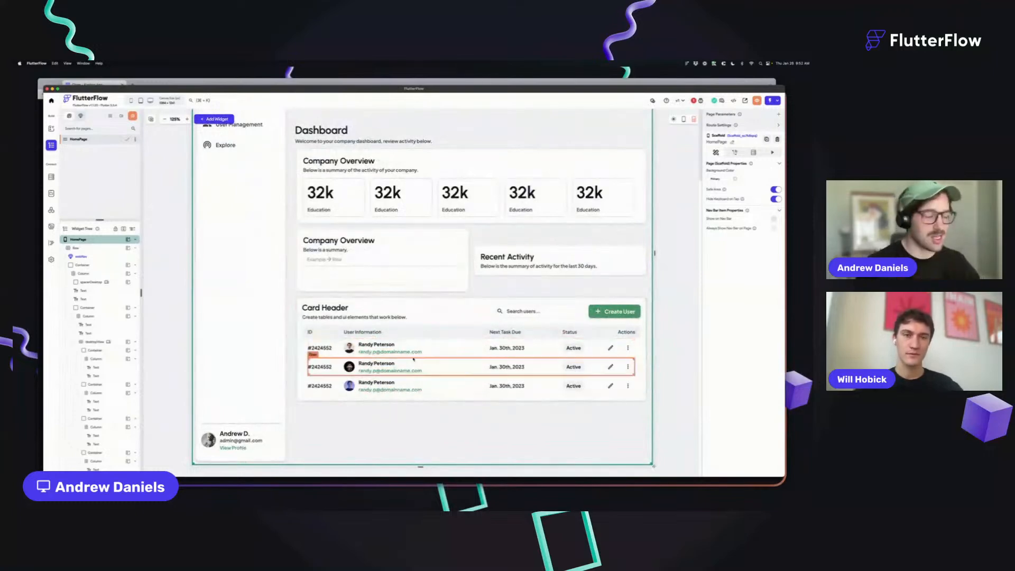
pyautogui.click(388, 281)
pyautogui.click(354, 262)
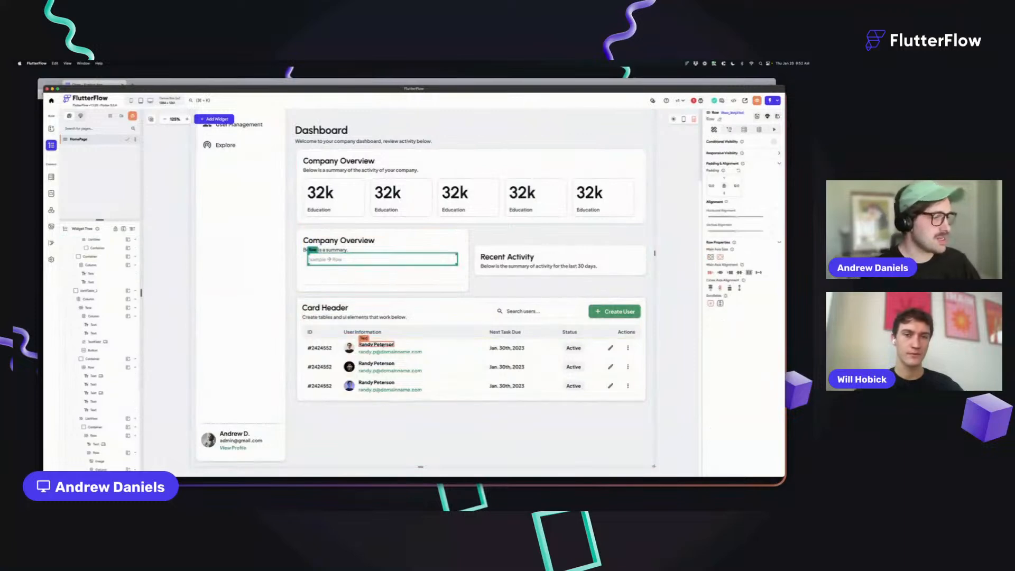
pyautogui.click(376, 344)
pyautogui.press('super+c')
pyautogui.click(328, 259)
pyautogui.press('super+v')
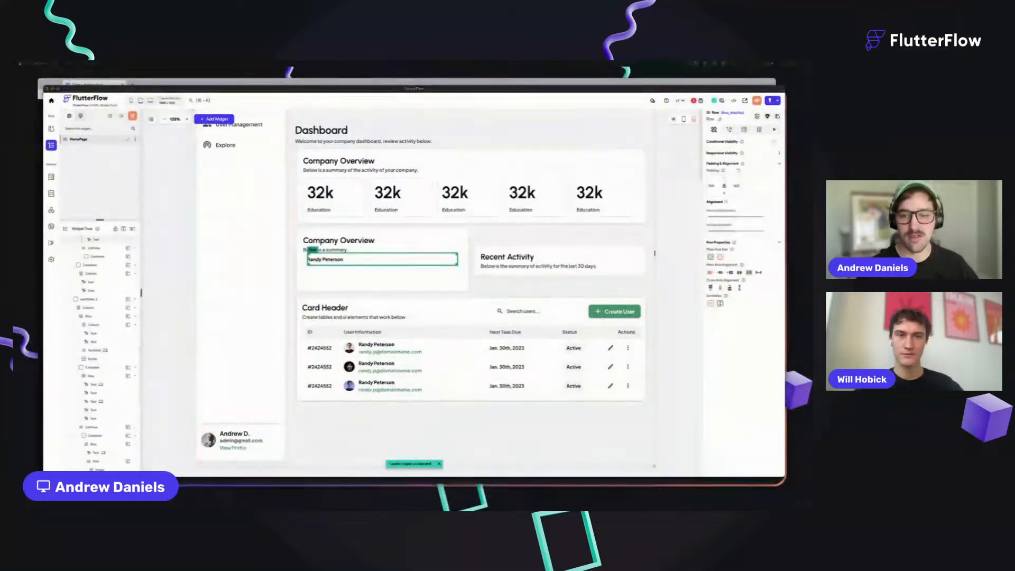
# Step: Apply the Body Text 2 style to the copied text in the Company Overview row, change it to "Course name" and save
pyautogui.press('Return')
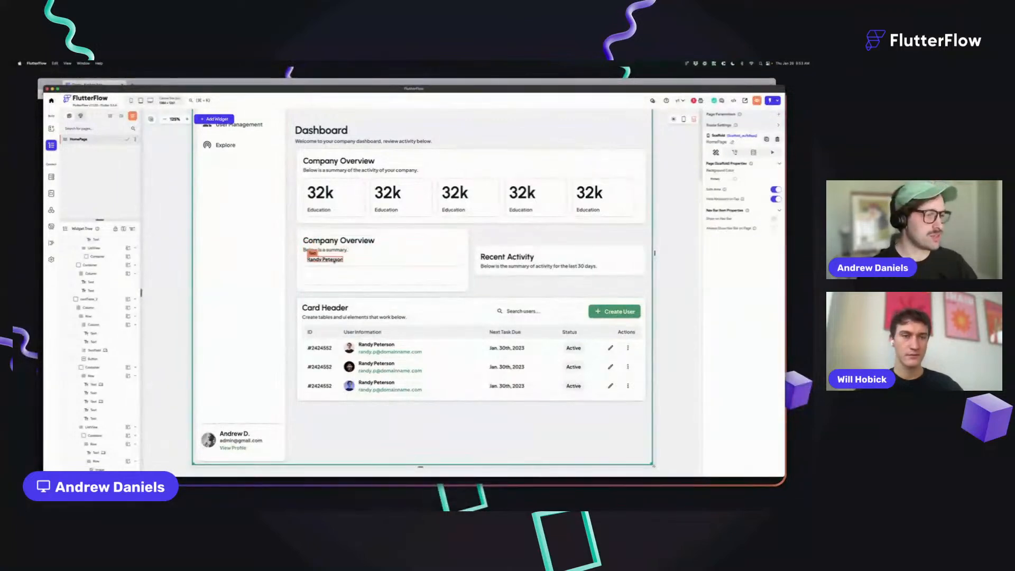
pyautogui.click(741, 282)
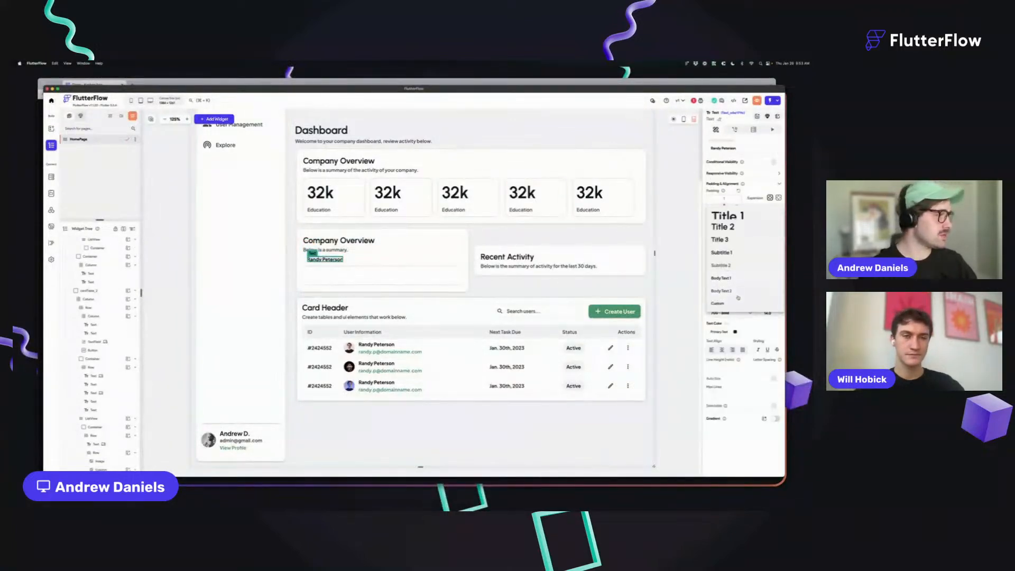
pyautogui.click(709, 214)
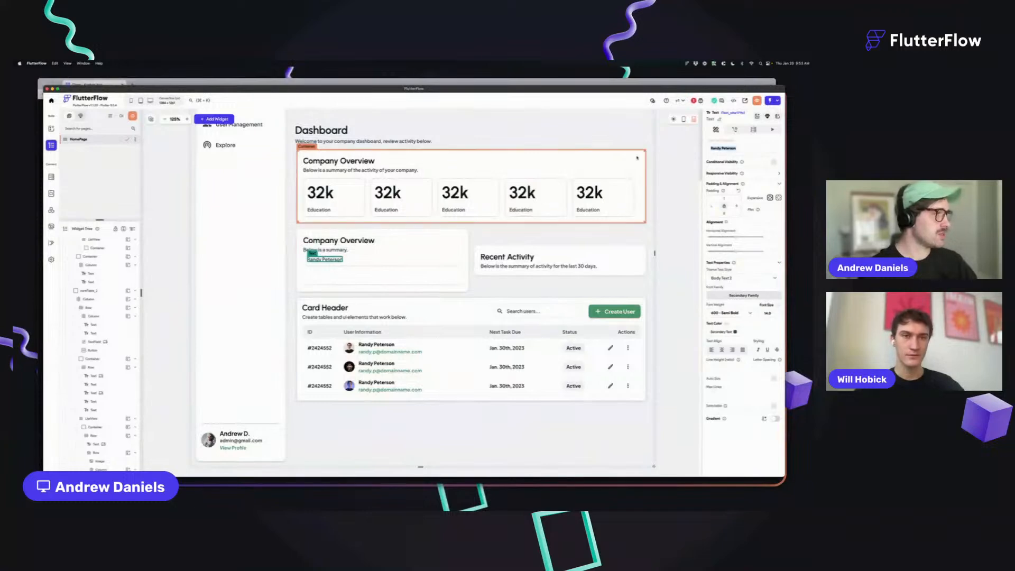
pyautogui.write('Course name')
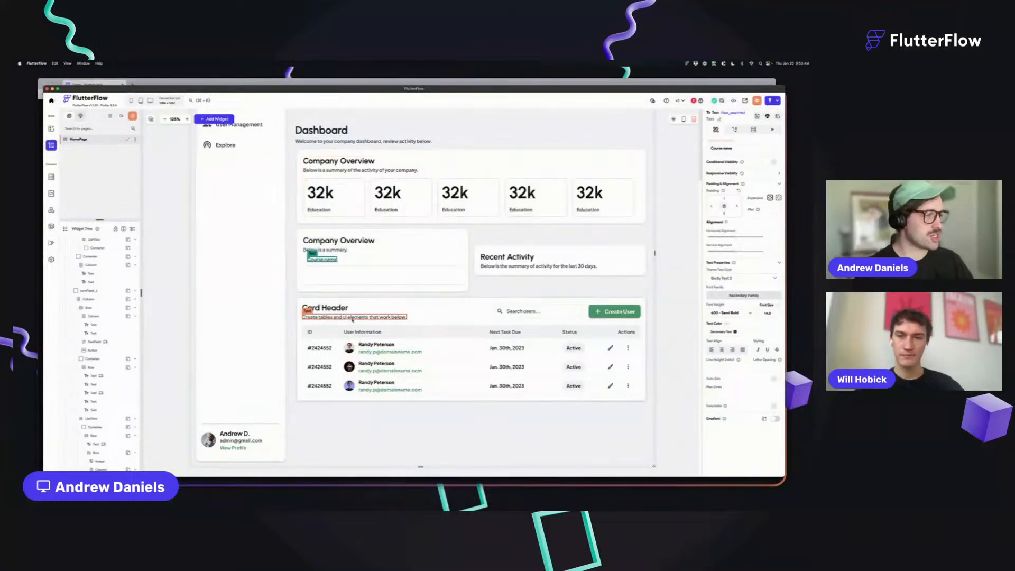
pyautogui.press('super+s')
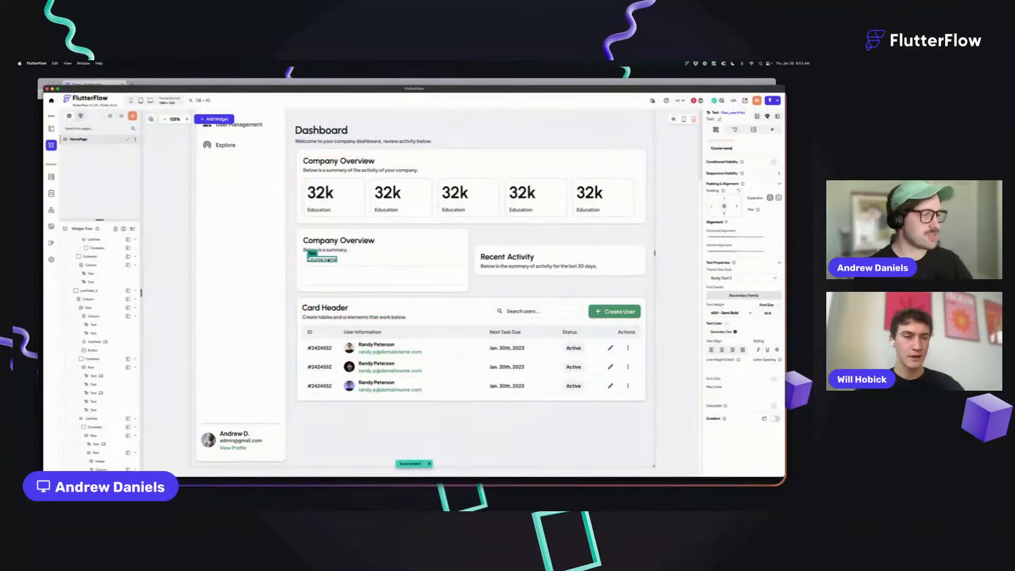
# Step: Duplicate the Course name header label twice, setting the copies to "# of students" and "Next Class"
pyautogui.press('super+d')
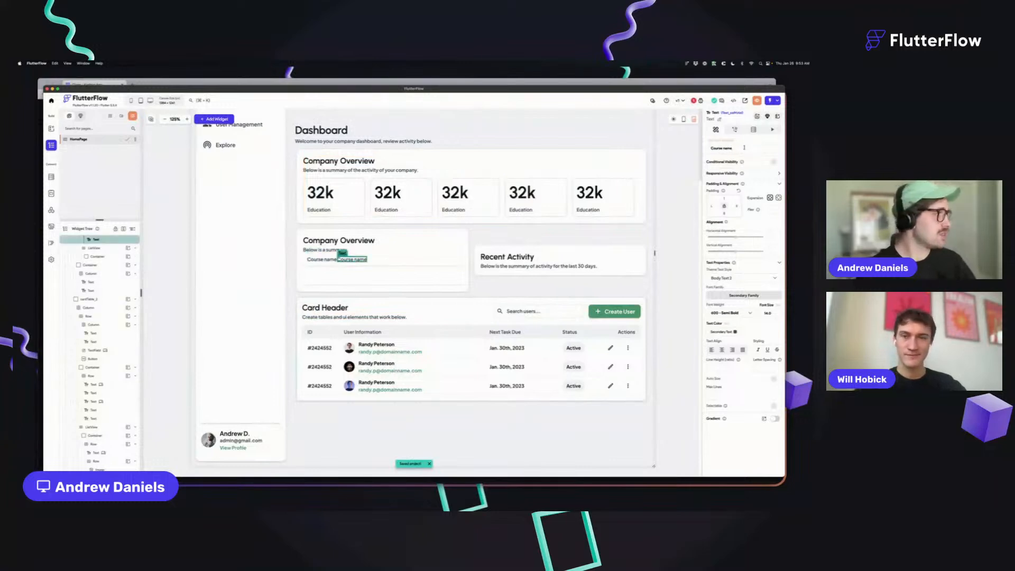
pyautogui.write('# of Students')
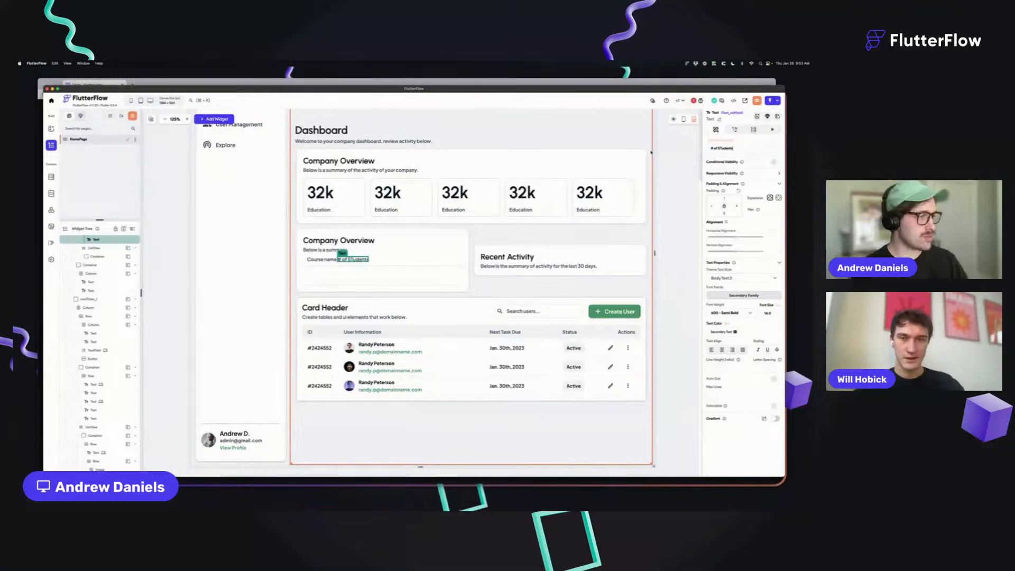
pyautogui.press('super+a')
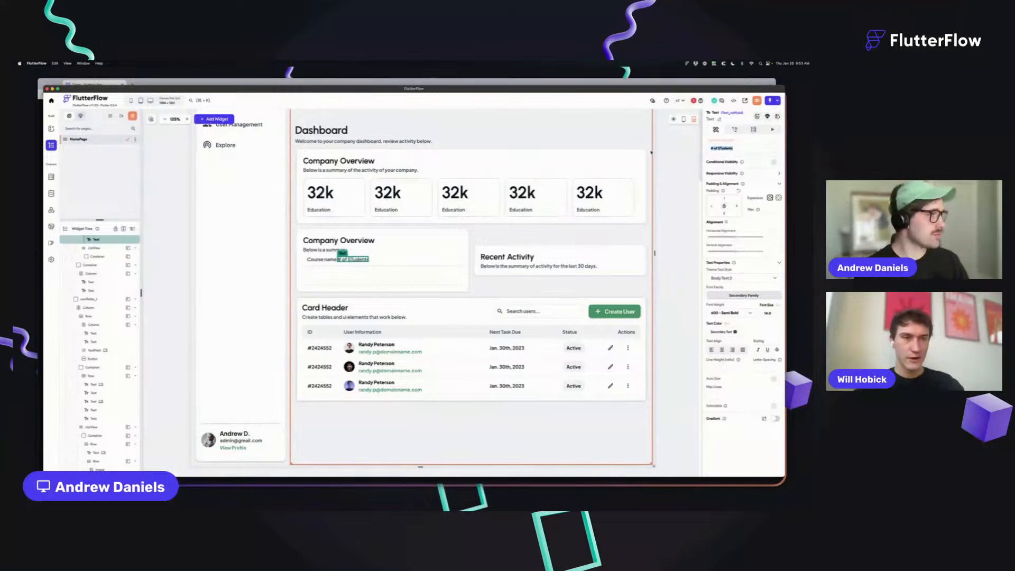
pyautogui.write('# of students')
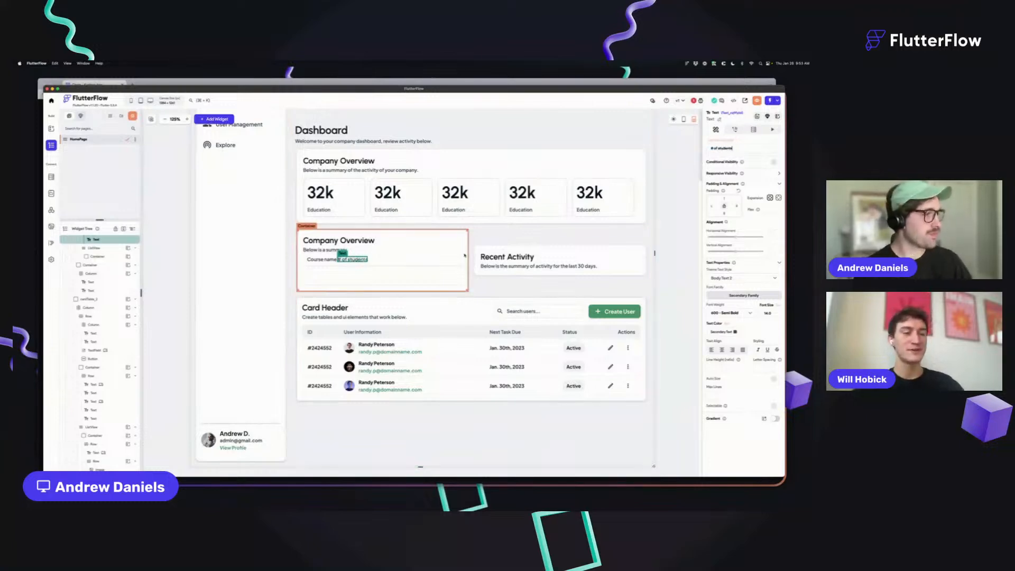
pyautogui.press('super+s')
pyautogui.press('super+d')
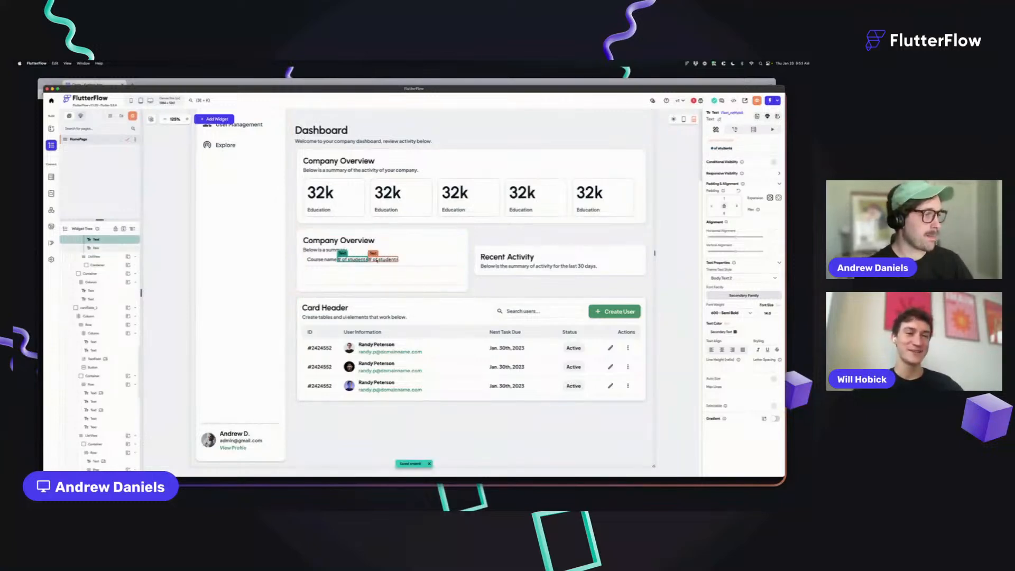
pyautogui.tripleClick(710, 148)
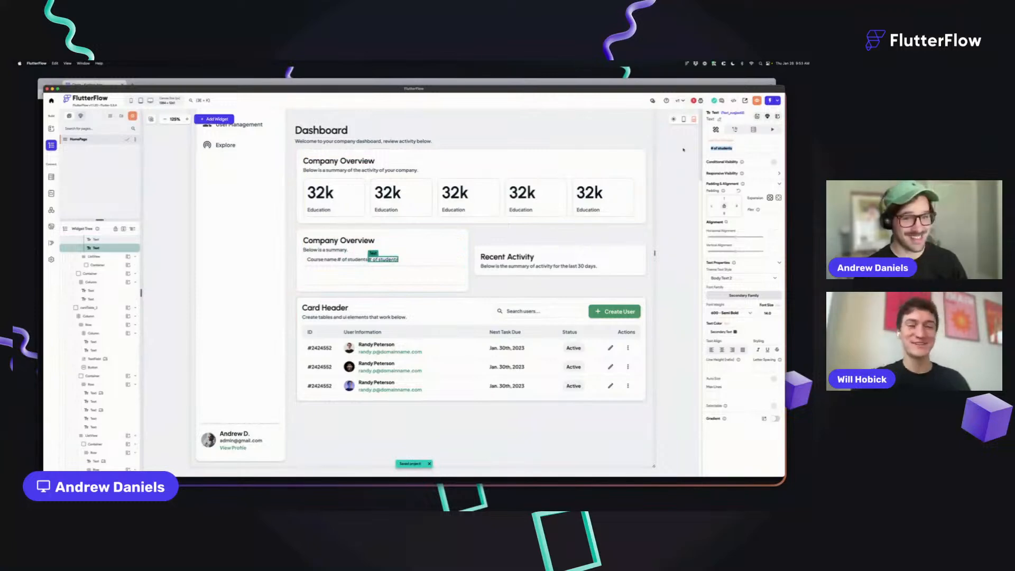
pyautogui.write('Next Class')
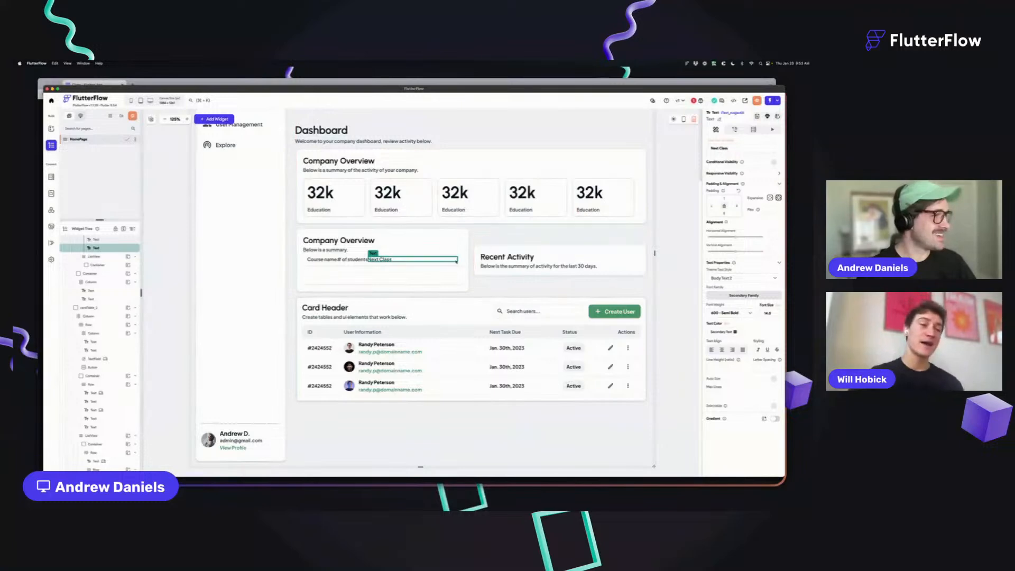
# Step: Set the Company Overview header labels to expanded so the three columns share the row's width equally
pyautogui.click(352, 259)
pyautogui.click(770, 197)
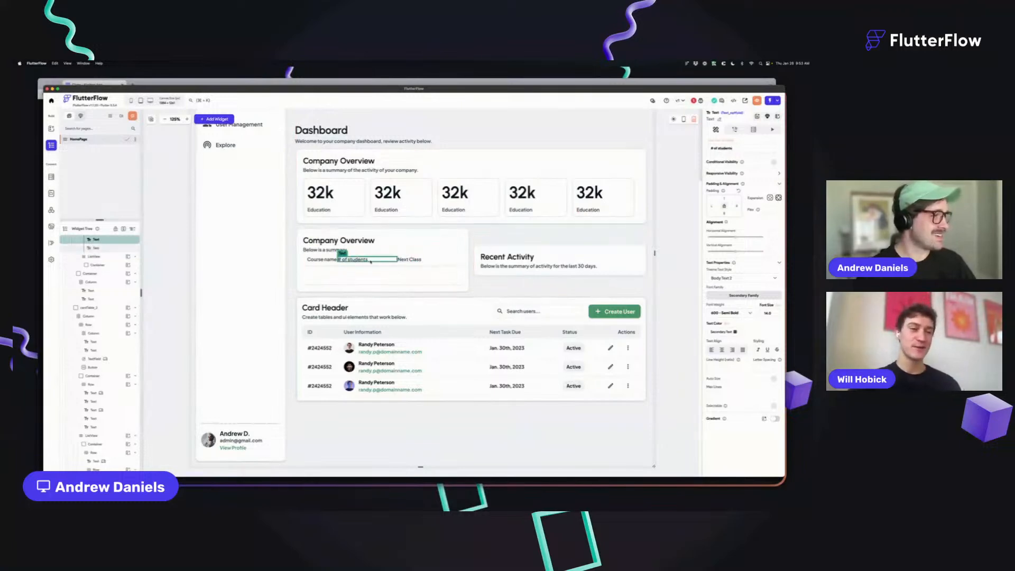
pyautogui.click(321, 259)
pyautogui.click(779, 197)
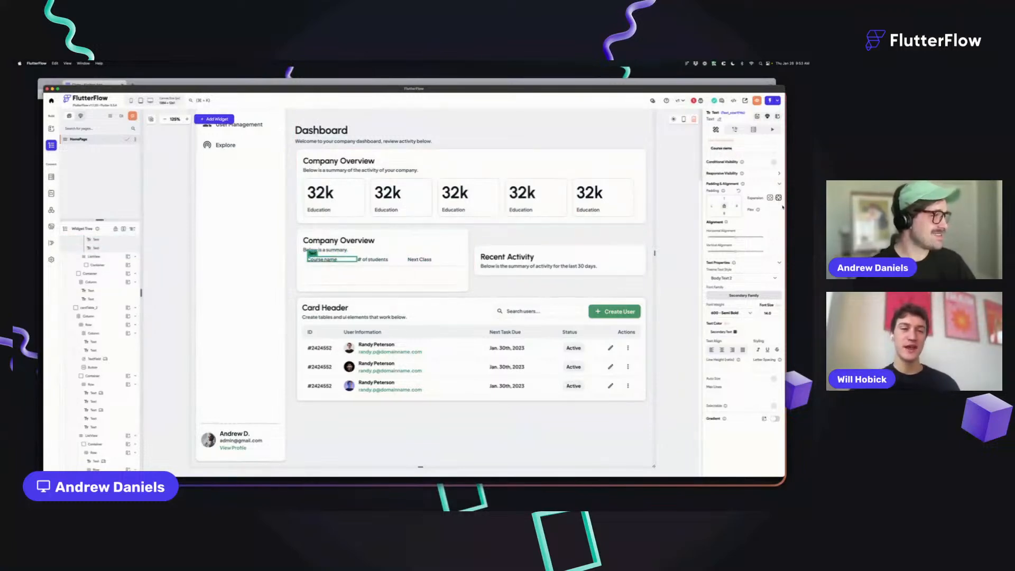
pyautogui.click(449, 259)
pyautogui.click(453, 262)
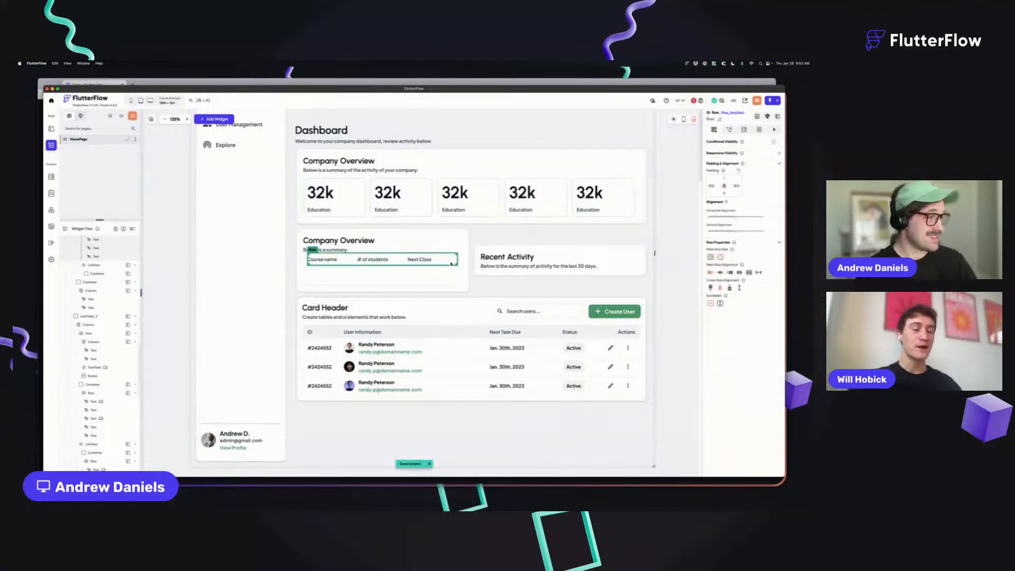
# Step: Copy the Company Overview header row into the empty list container below it
pyautogui.click(418, 280)
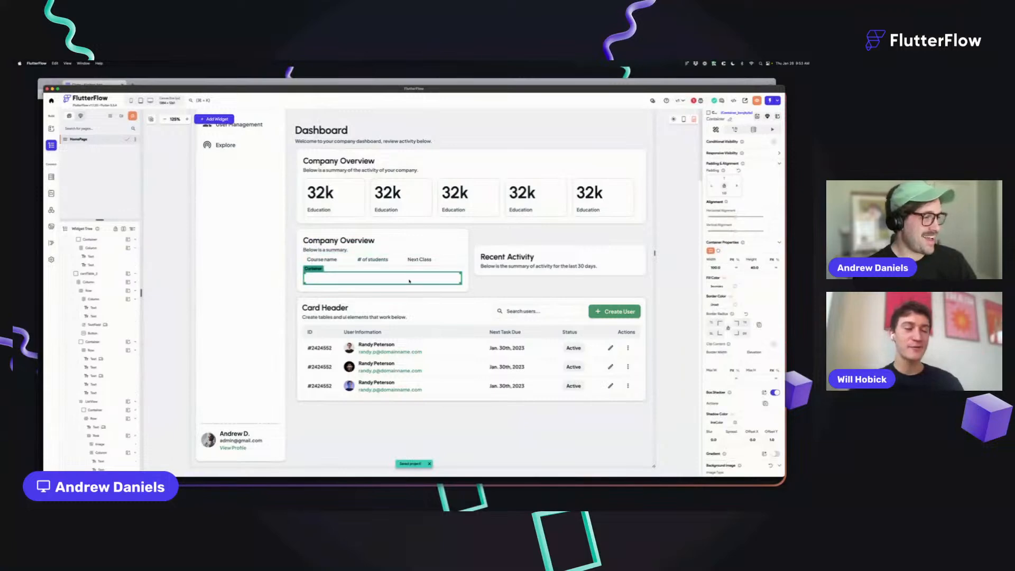
pyautogui.rightClick(349, 258)
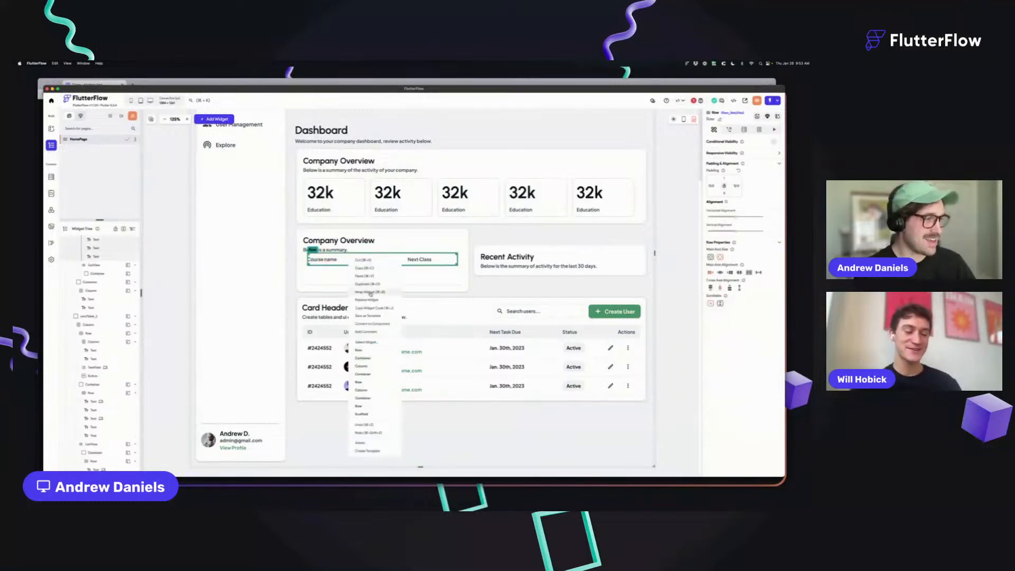
pyautogui.click(369, 269)
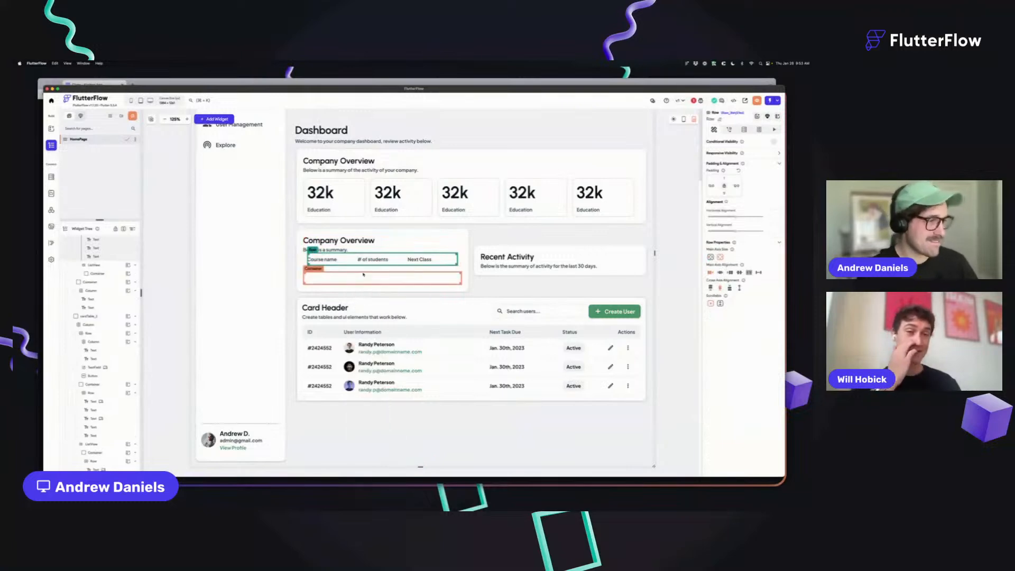
pyautogui.click(356, 279)
pyautogui.rightClick(356, 279)
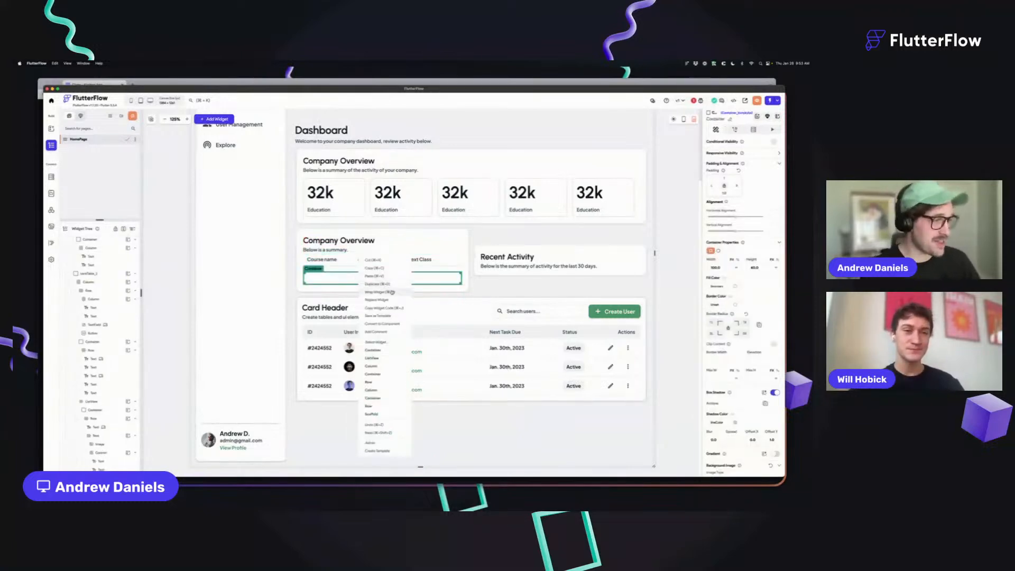
pyautogui.click(375, 276)
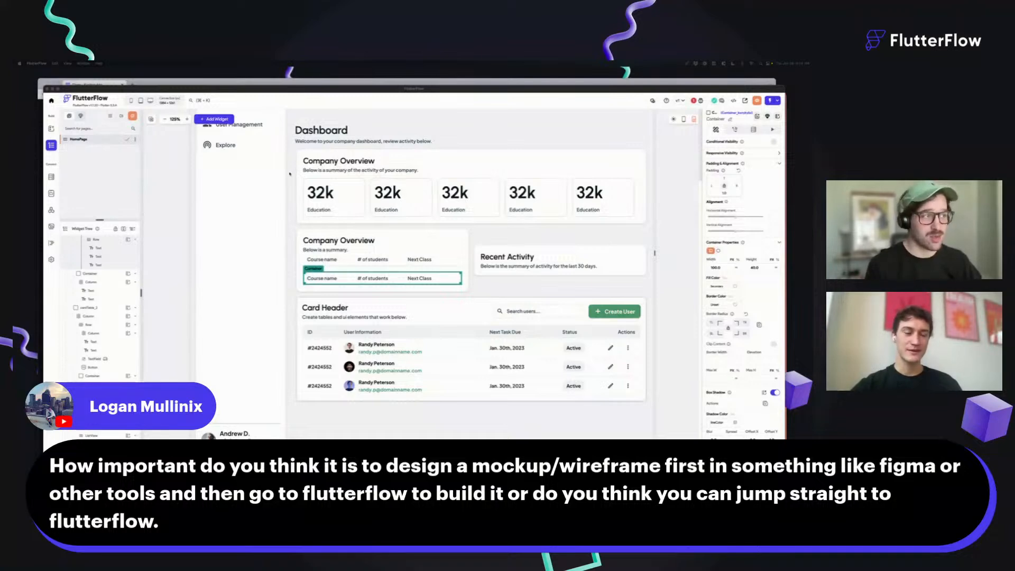
# Step: Align the main dashboard content column to the top of the page with a vertical alignment of -1.0
pyautogui.scroll(3, 179, 239)
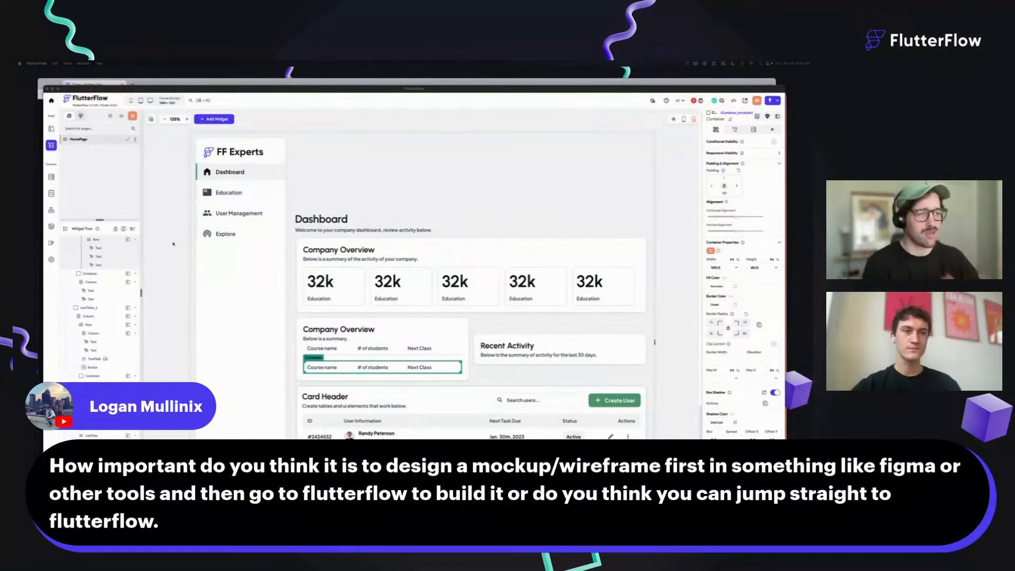
pyautogui.click(340, 169)
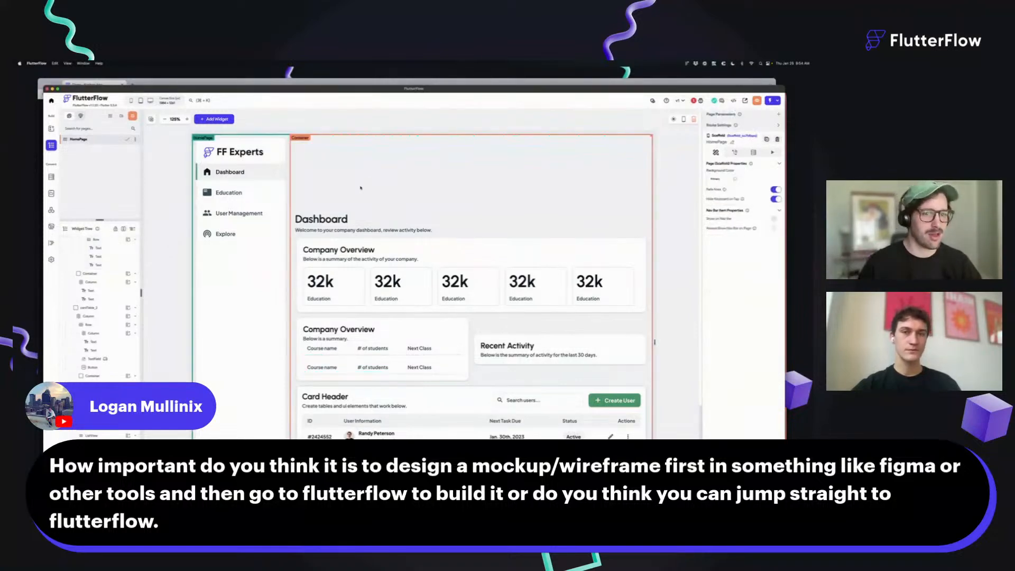
pyautogui.click(364, 211)
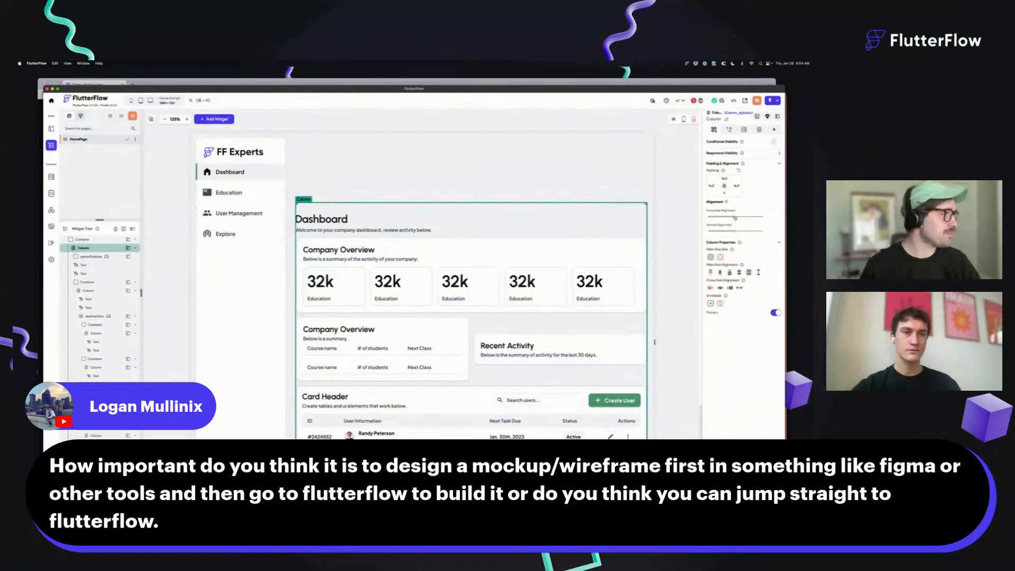
pyautogui.scroll(-2, 412, 236)
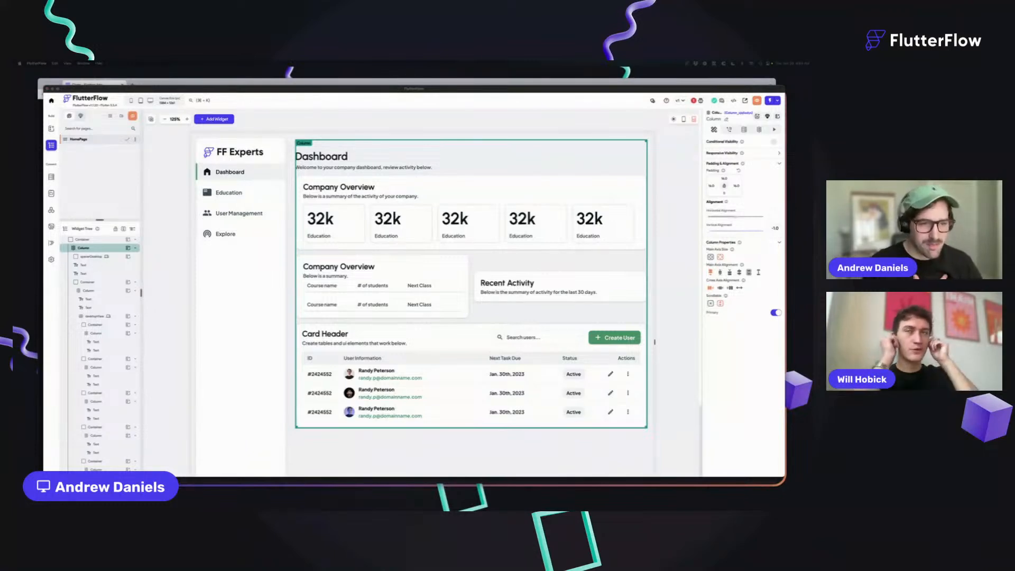
pyautogui.click(397, 126)
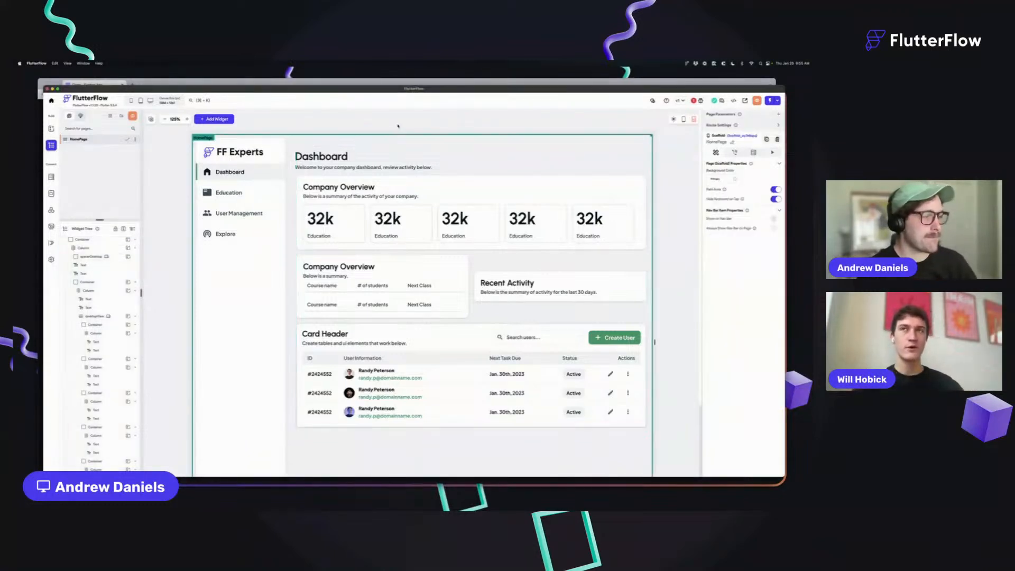
# Step: Apply the Body Text 1 style to all three texts in the Company Overview list row
pyautogui.scroll(-3, 663, 249)
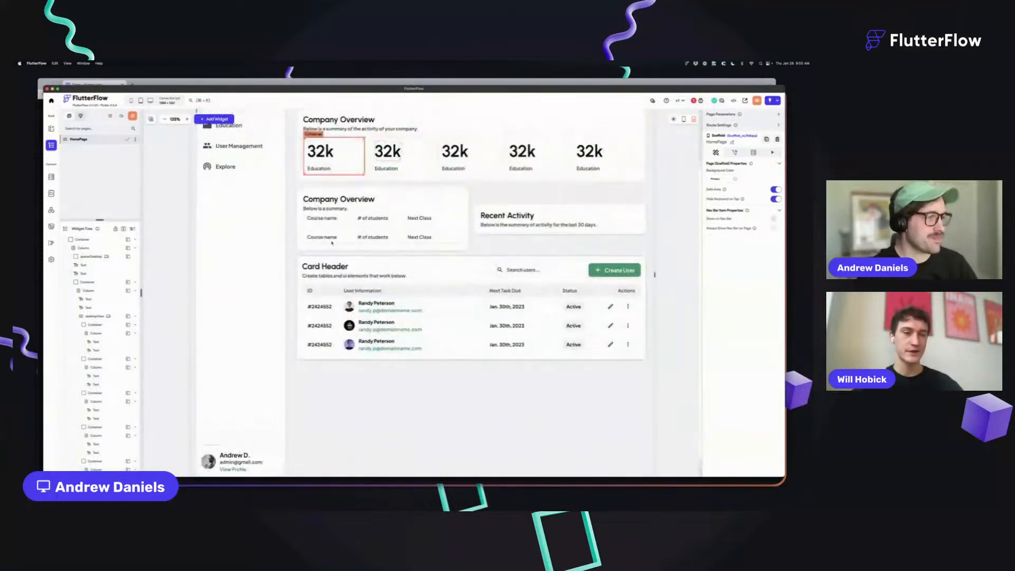
pyautogui.click(319, 164)
pyautogui.click(327, 236)
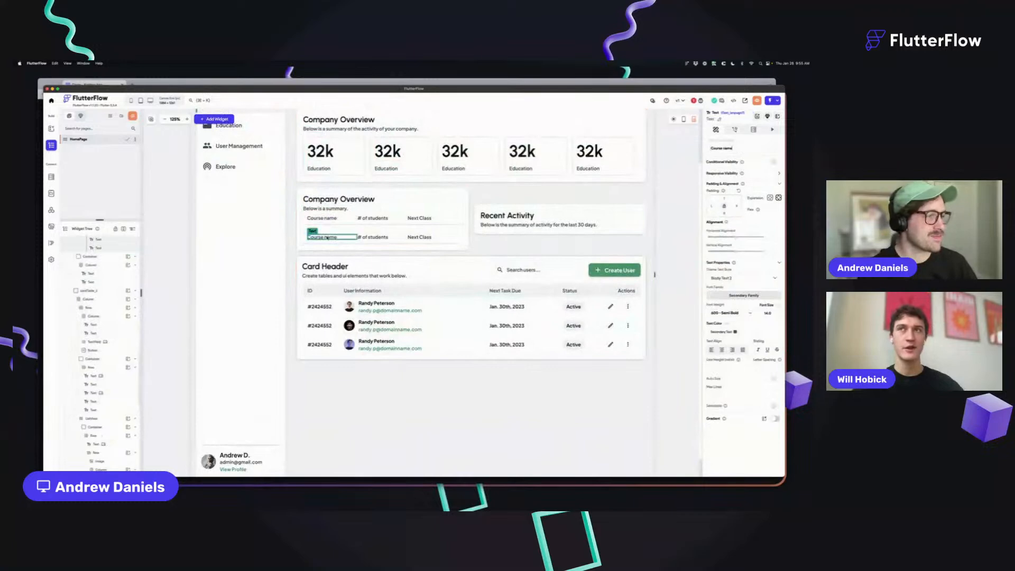
pyautogui.click(725, 268)
pyautogui.click(726, 269)
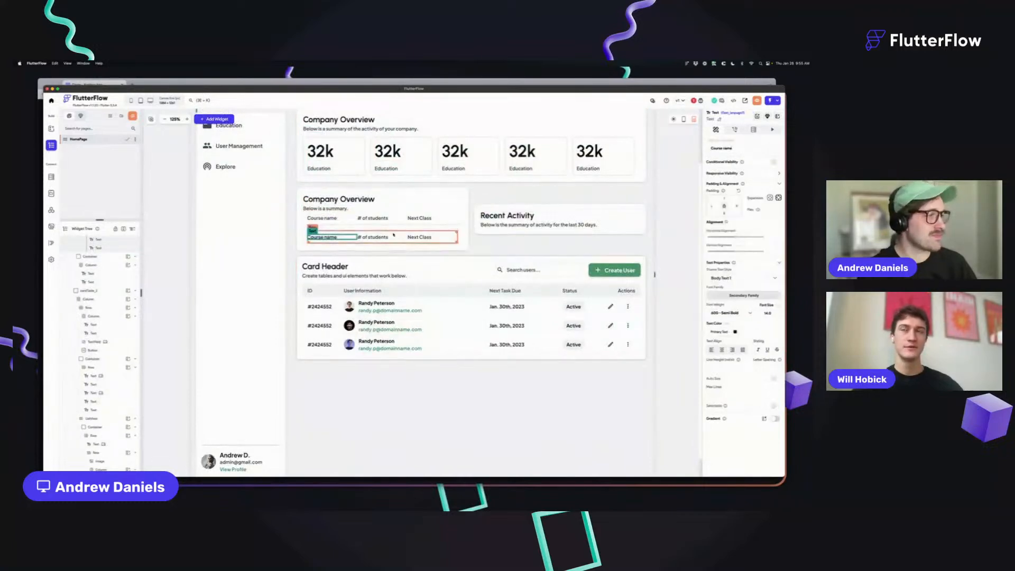
pyautogui.click(381, 236)
pyautogui.click(721, 269)
pyautogui.click(722, 269)
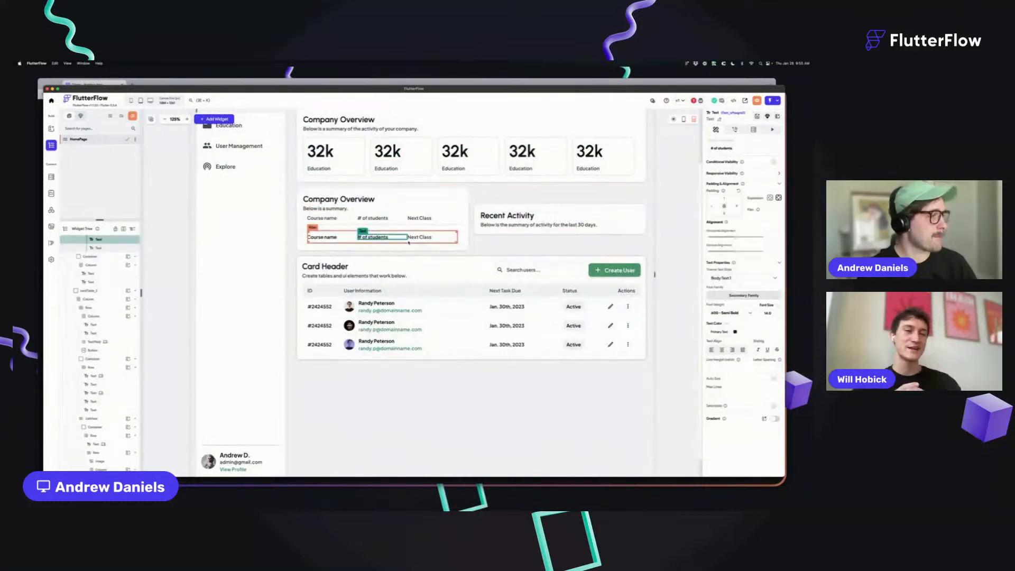
pyautogui.click(432, 237)
pyautogui.click(719, 278)
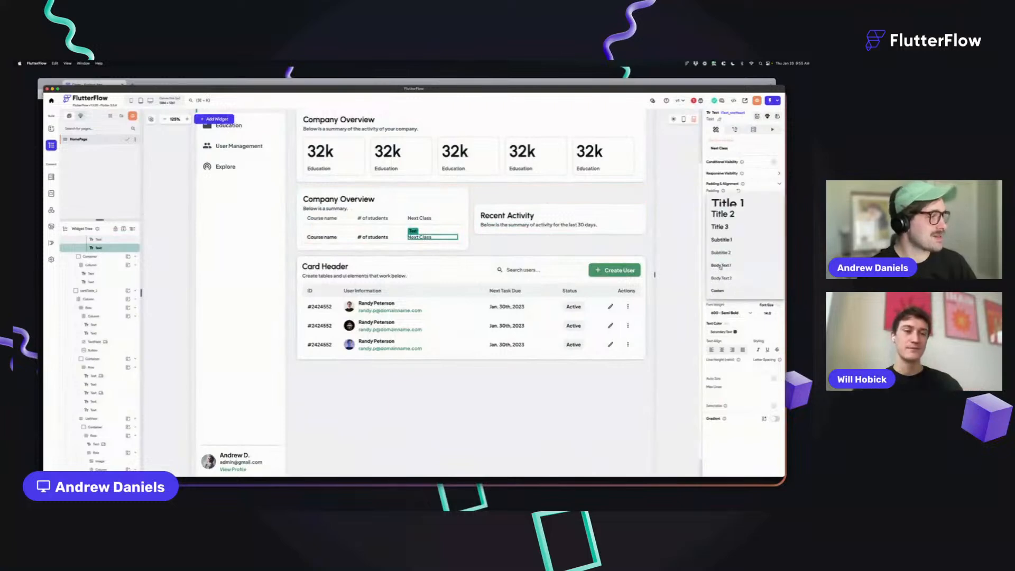
pyautogui.click(719, 271)
# Step: Set the list row's next class text to "Tues. 8th, 2022" and its student count to "1,625"
pyautogui.moveTo(730, 149); pyautogui.dragTo(686, 148)
pyautogui.write('T')
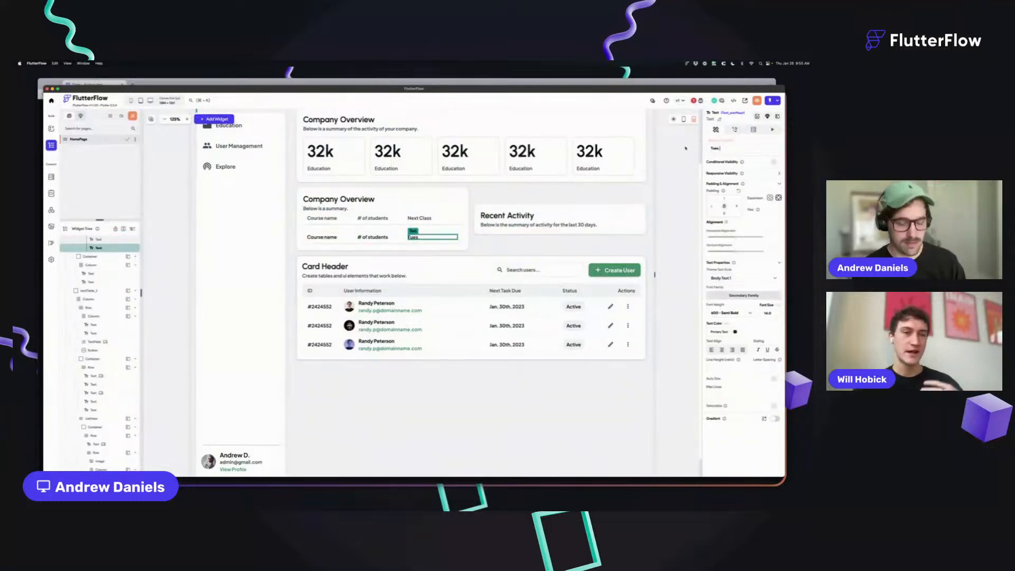
pyautogui.write('ues, 8th, 2022')
pyautogui.click(373, 236)
pyautogui.moveTo(731, 149); pyautogui.dragTo(683, 148)
pyautogui.press('BackSpace')
pyautogui.write('162')
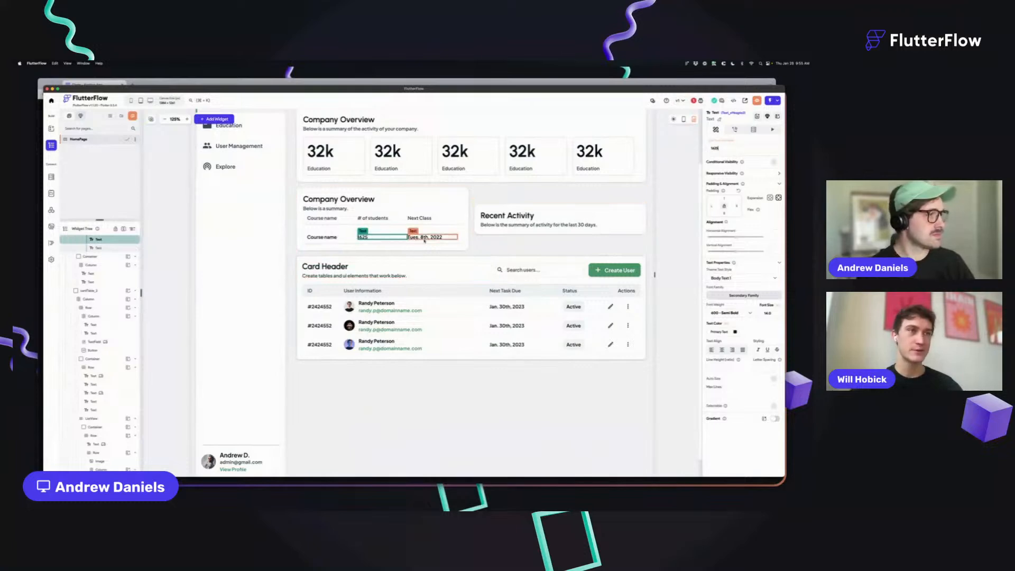
pyautogui.write('5')
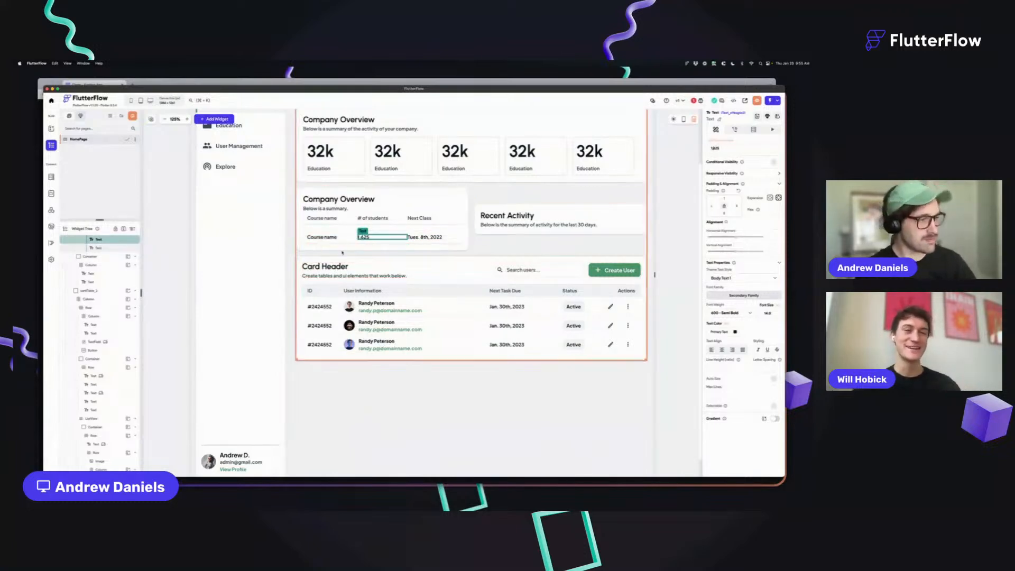
# Step: Apply the Subtitle 1 style to the course name text in the list row
pyautogui.click(322, 237)
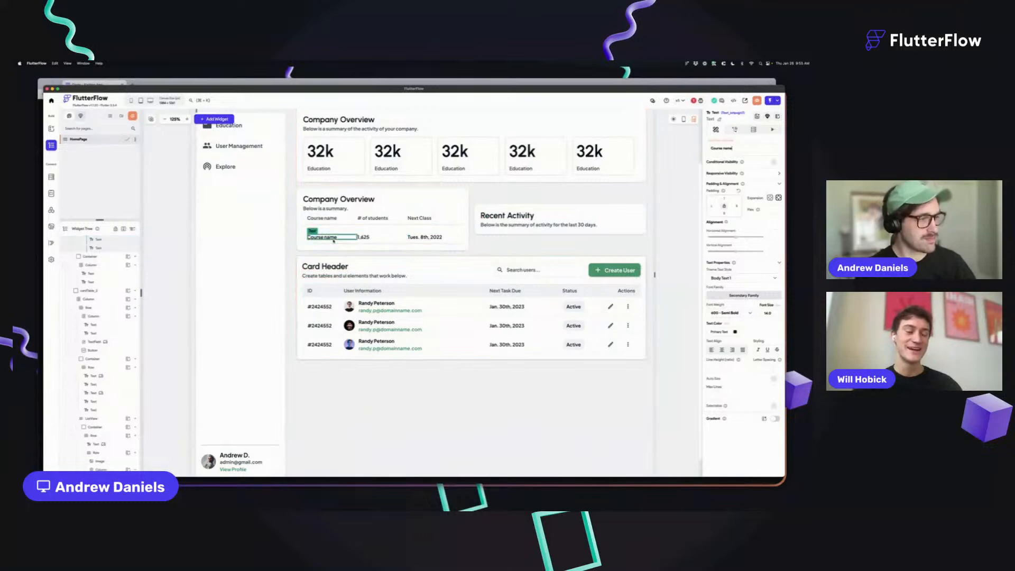
pyautogui.click(738, 275)
pyautogui.click(733, 259)
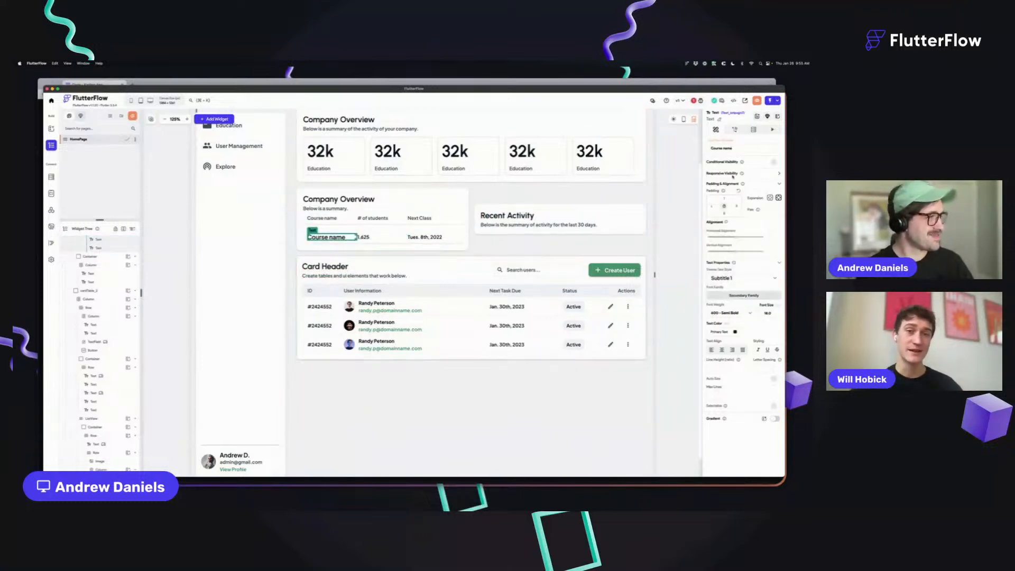
# Step: Set the course name text in the Company Overview list row to "101 FlutterFlow"
pyautogui.moveTo(734, 149); pyautogui.dragTo(682, 149)
pyautogui.write('1010')
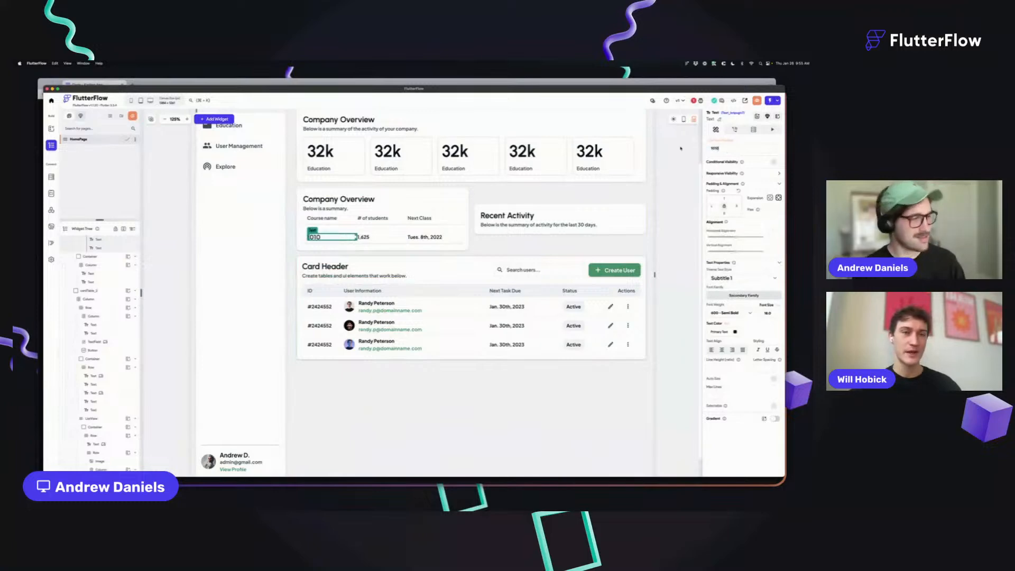
pyautogui.press('BackSpace')
pyautogui.write(' FlutterFlow')
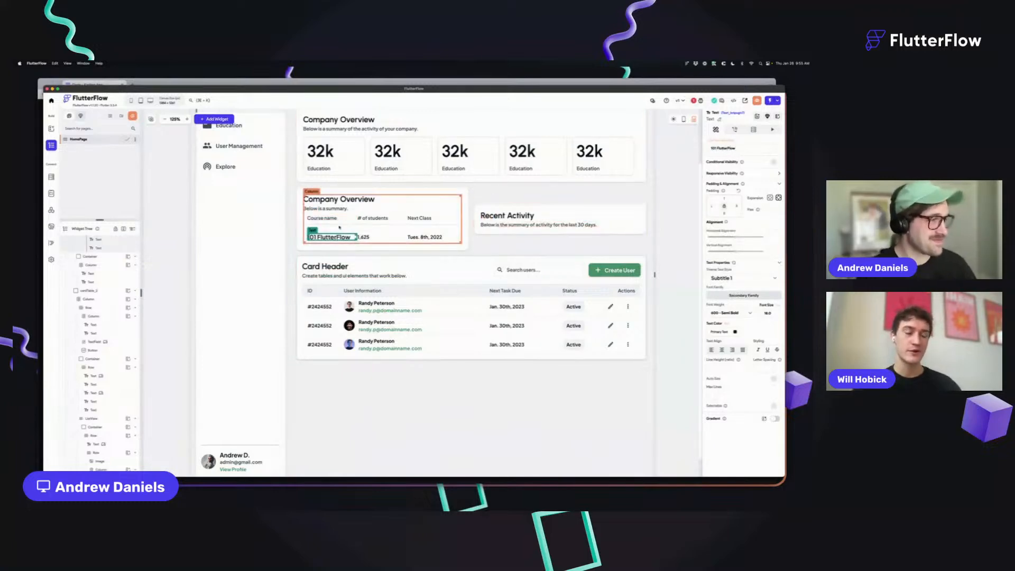
# Step: Give the course name header and the course name text in the list row a flex value of 4
pyautogui.click(322, 218)
pyautogui.write('4')
pyautogui.click(347, 238)
pyautogui.click(764, 210)
pyautogui.write('4')
# Step: Set the flex of the student count and next class texts to 2 in both the header row and the list row
pyautogui.click(427, 223)
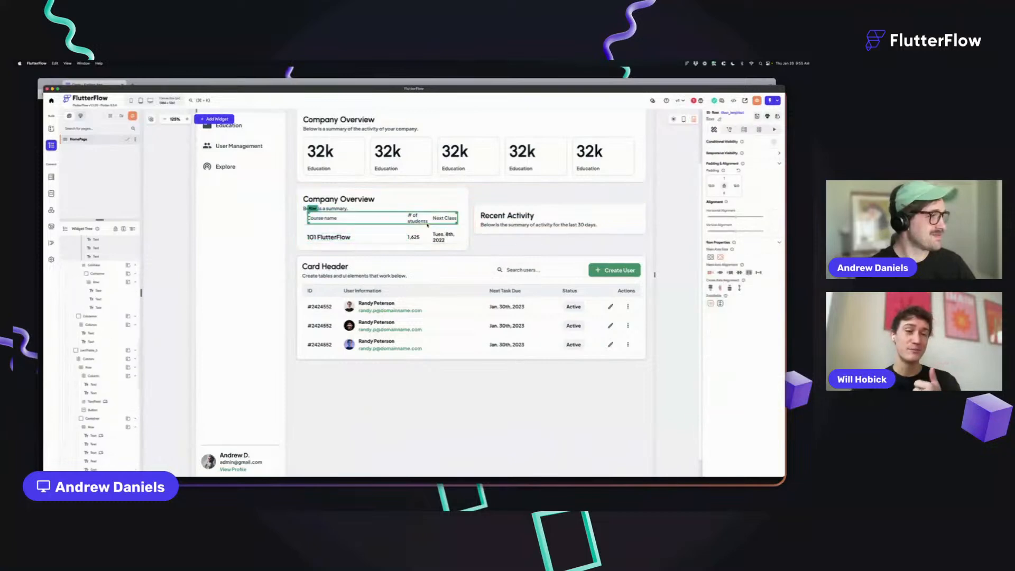
pyautogui.click(419, 221)
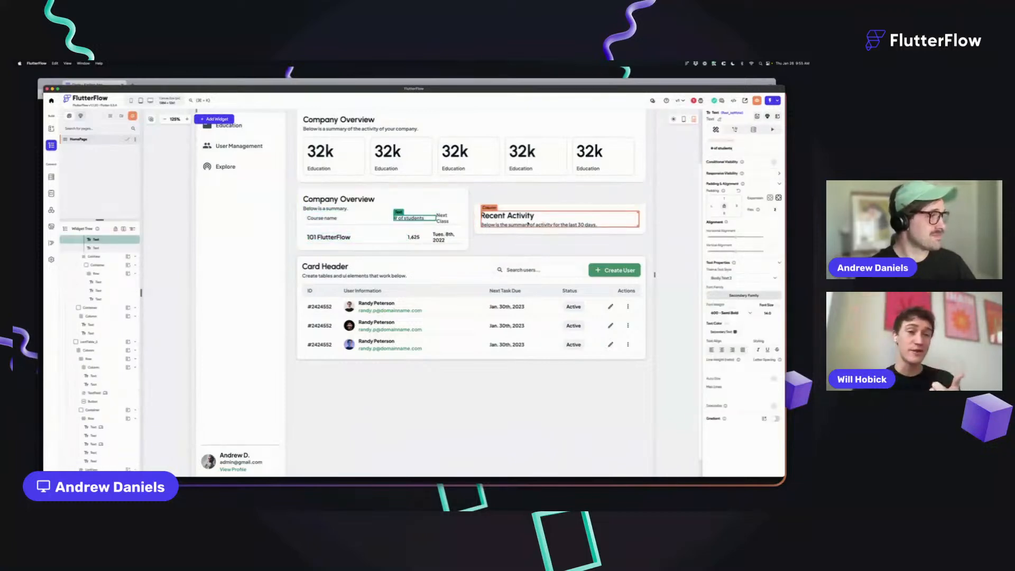
pyautogui.click(415, 237)
pyautogui.click(775, 209)
pyautogui.click(450, 221)
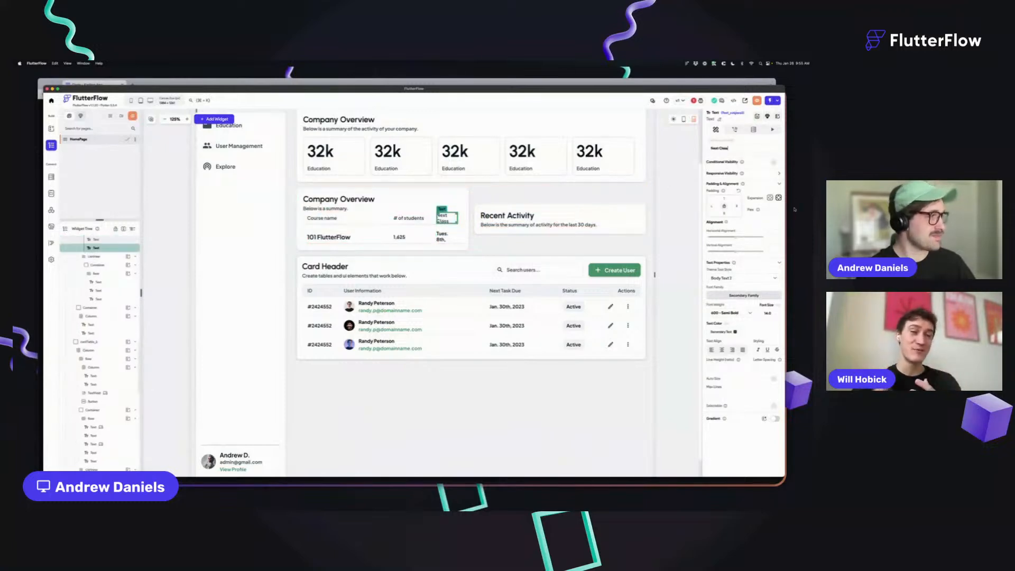
pyautogui.click(450, 240)
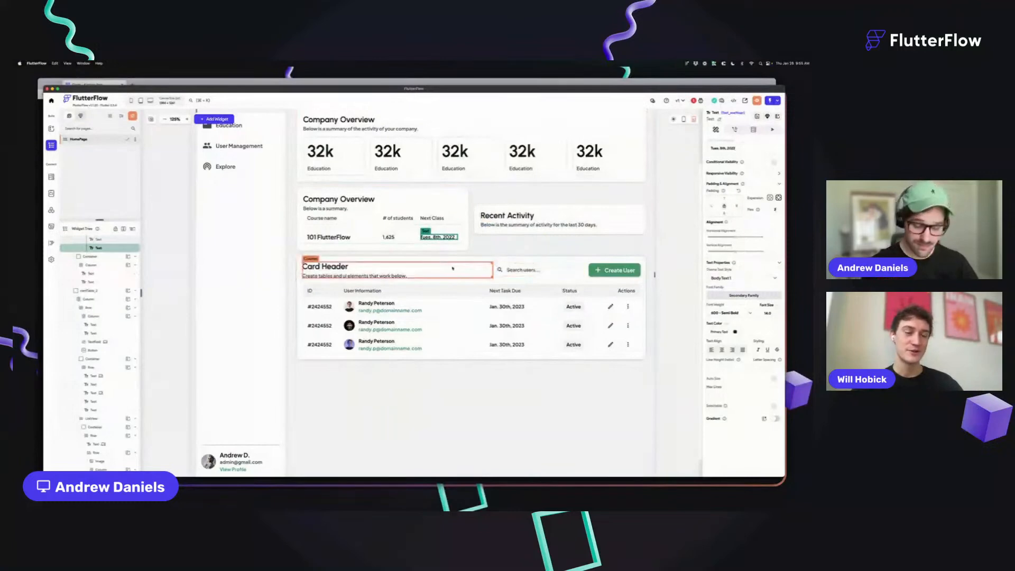
# Step: Duplicate the course row container twice so the Company Overview list holds three "101 FlutterFlow" rows
pyautogui.click(298, 237)
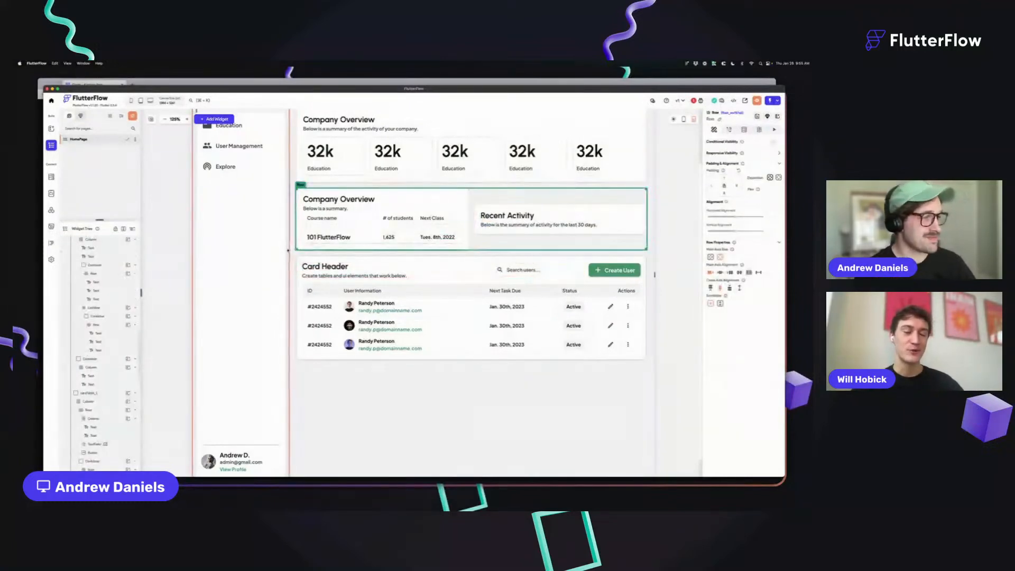
pyautogui.click(303, 238)
pyautogui.hotkey('ctrl', 'c')
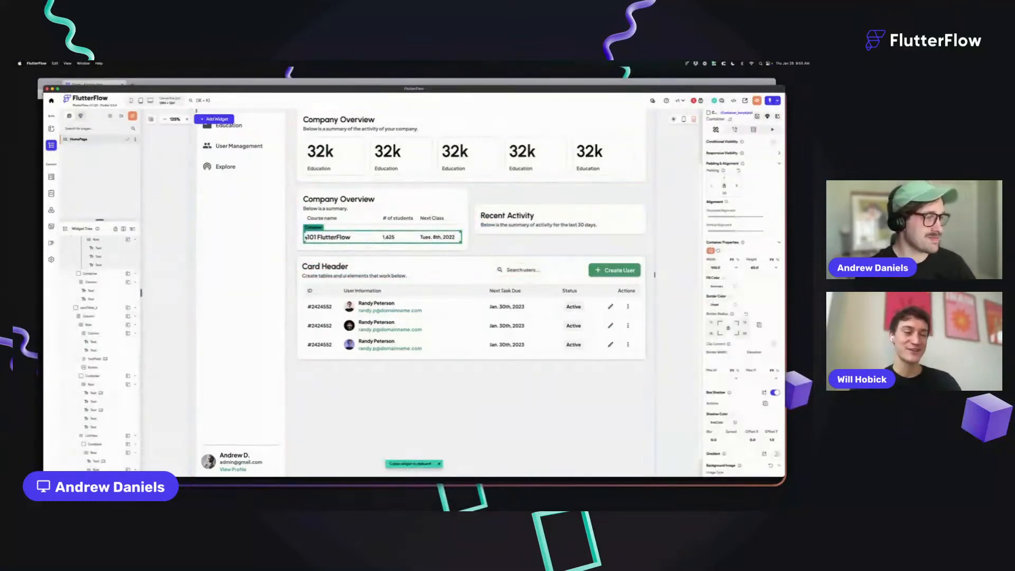
pyautogui.rightClick(306, 237)
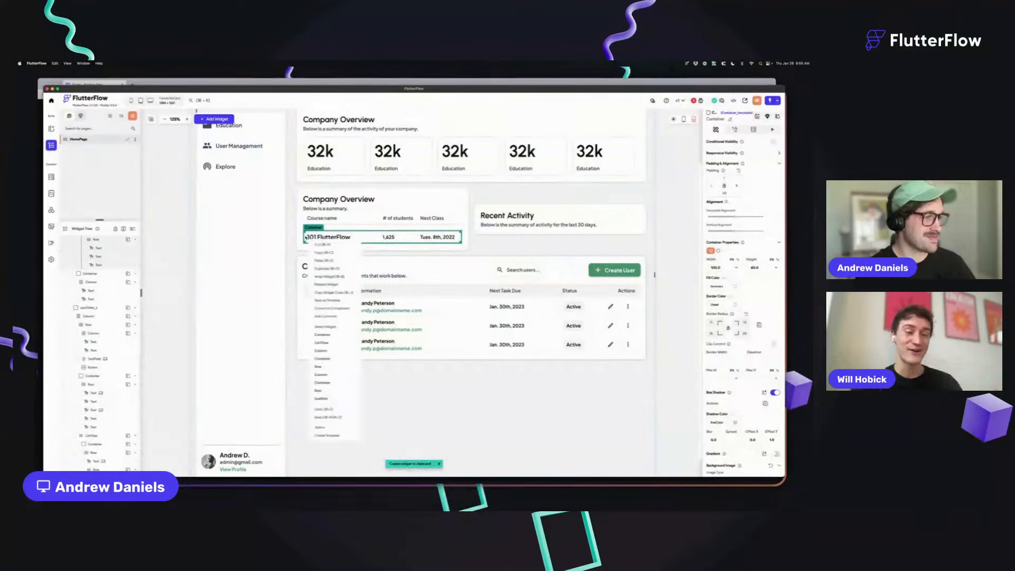
pyautogui.click(344, 263)
pyautogui.click(310, 251)
pyautogui.rightClick(311, 254)
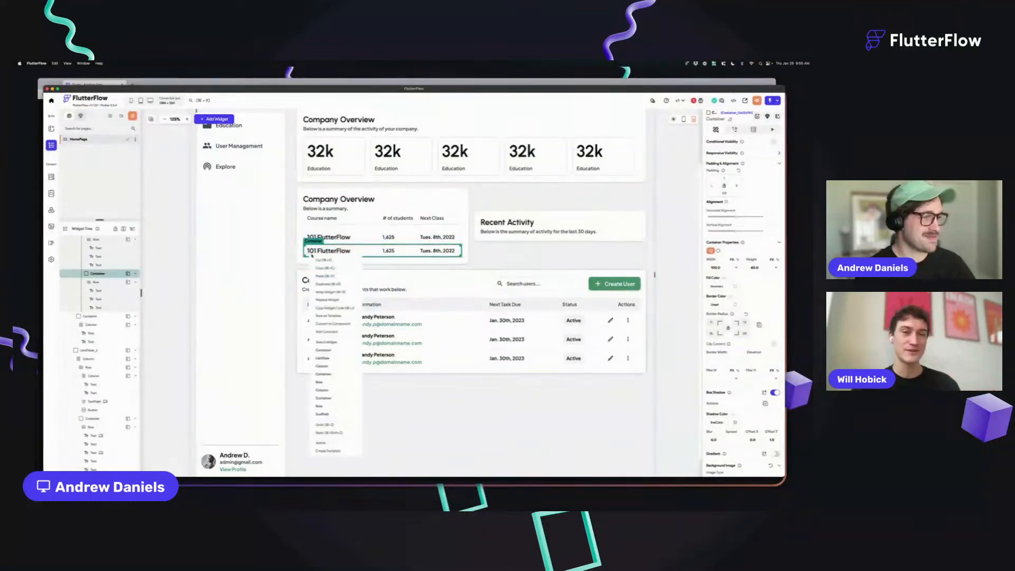
pyautogui.click(340, 284)
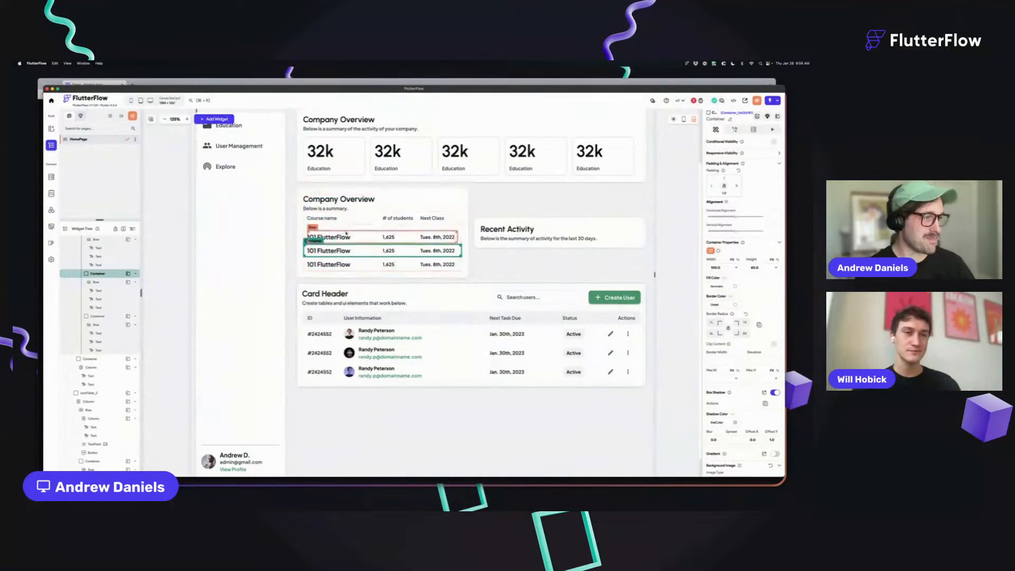
# Step: Set the top padding of the ListView holding the course rows to 8
pyautogui.click(309, 233)
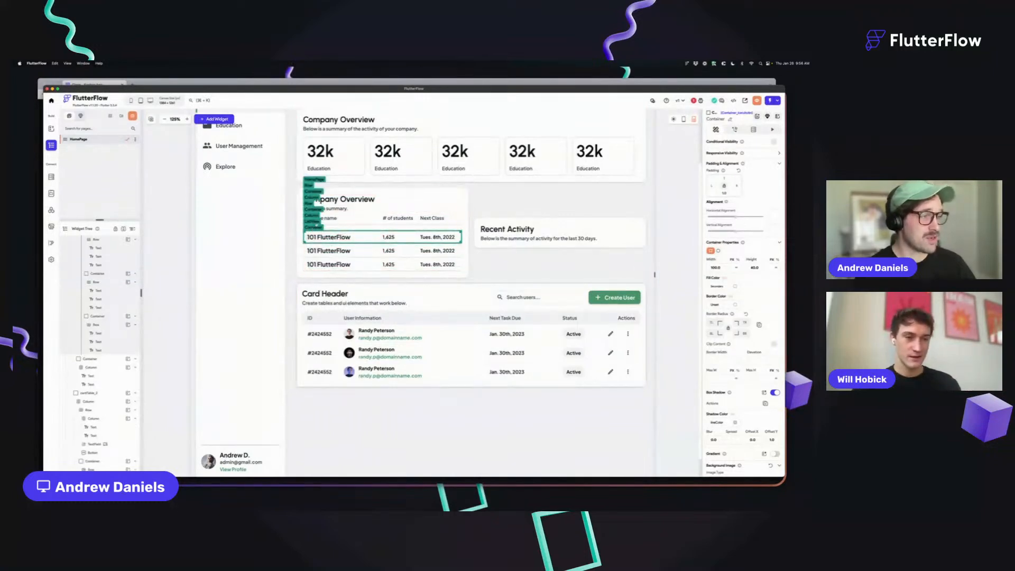
pyautogui.click(316, 222)
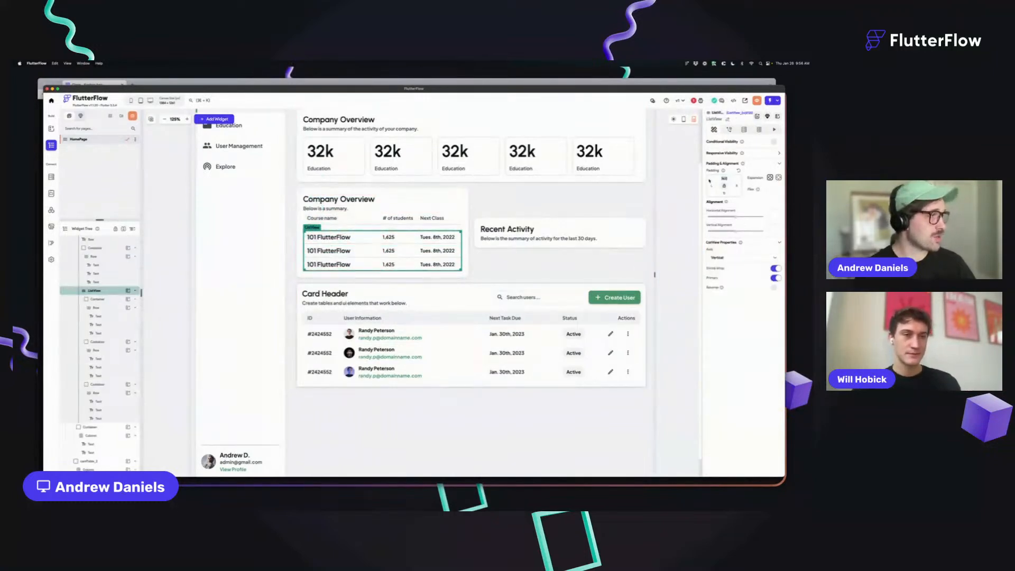
pyautogui.write('8')
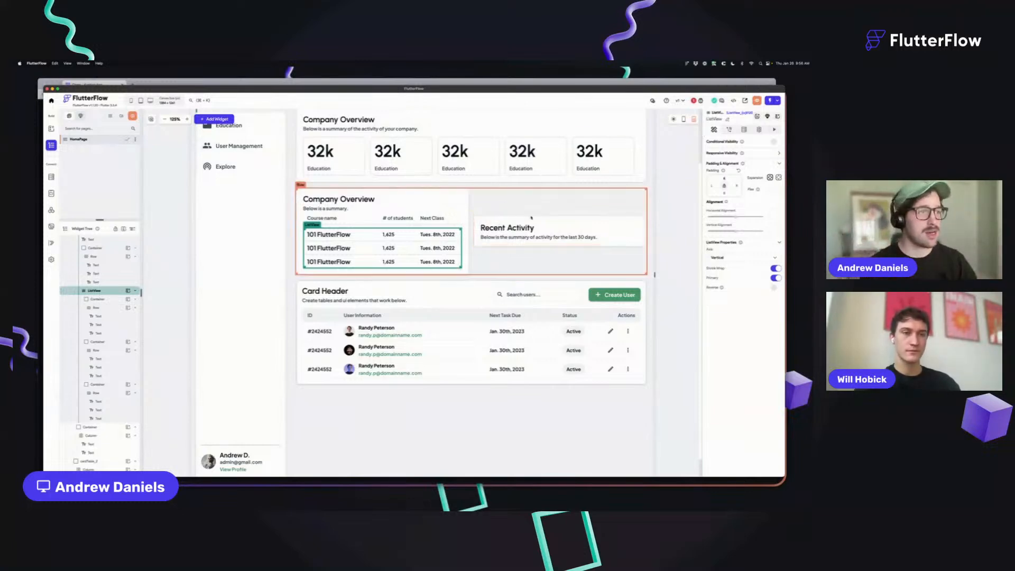
# Step: Switch to the Figma design file and examine the dashboard mockup among the Web Apps frames
pyautogui.hotkey('ctrl', 'Left')
pyautogui.hotkey('ctrl', 'Right')
pyautogui.hotkey('ctrl', 'Right')
pyautogui.hotkey('ctrl', 'Left')
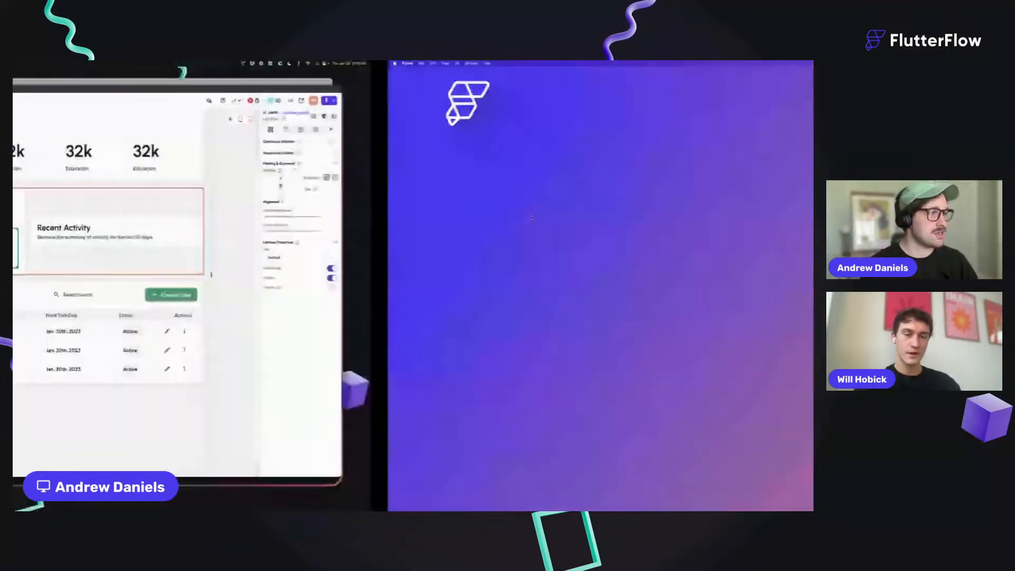
pyautogui.hotkey('ctrl', 'Left')
pyautogui.hotkey('ctrl', 'Right')
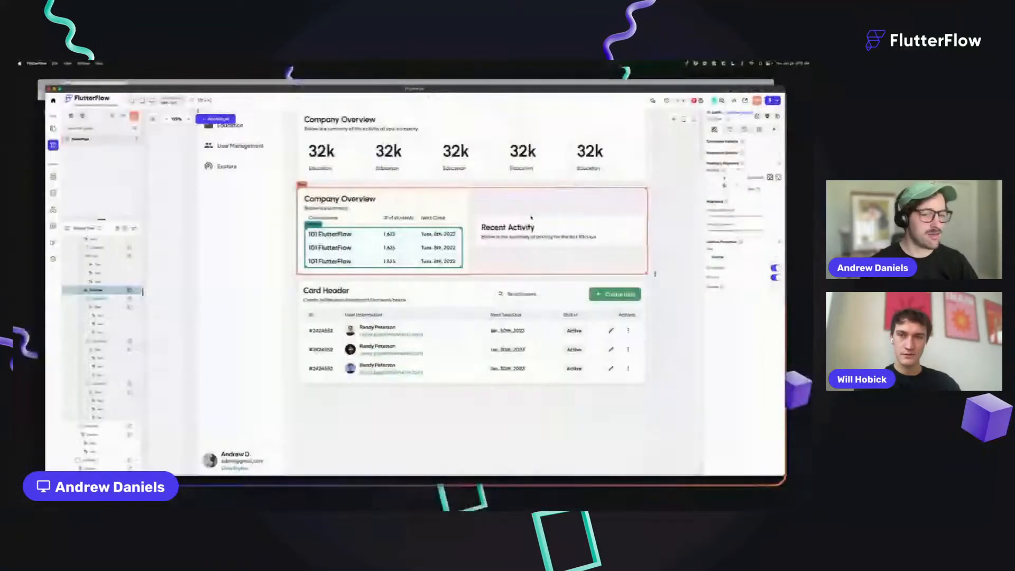
pyautogui.hotkey('ctrl', 'Up')
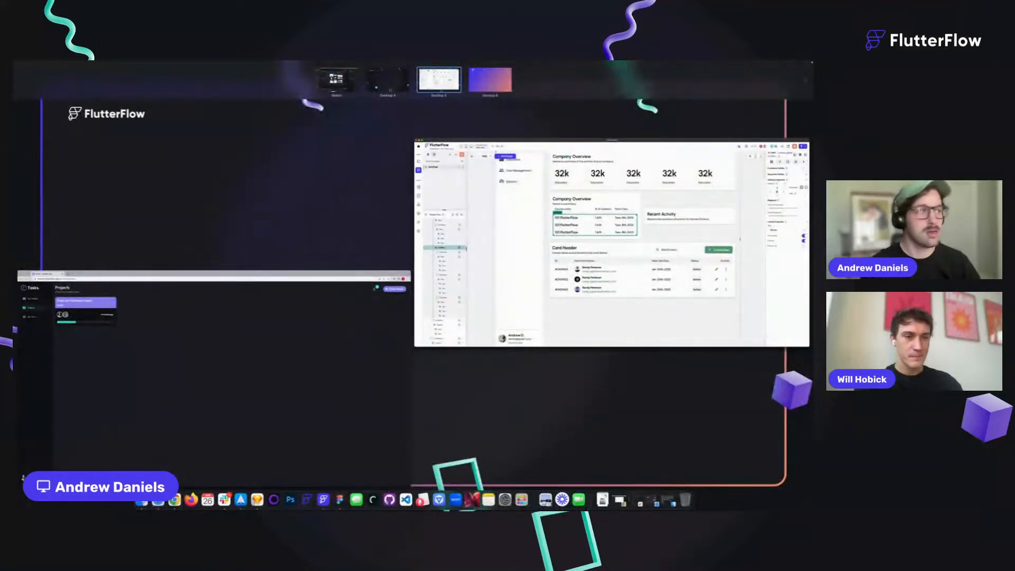
pyautogui.click(387, 80)
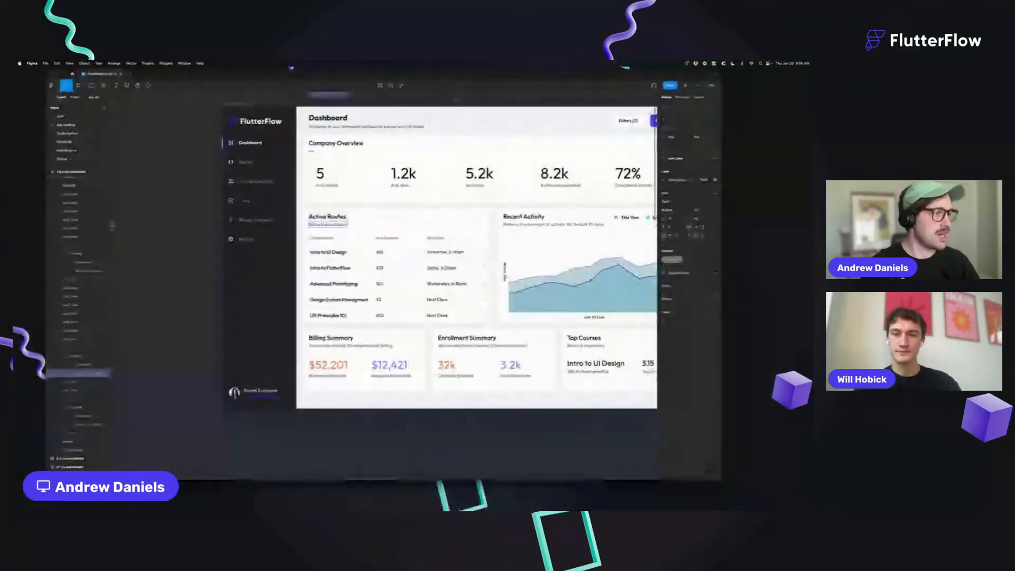
pyautogui.hscroll(2, 386, 289)
pyautogui.press('Escape')
pyautogui.scroll(-5, 386, 288)
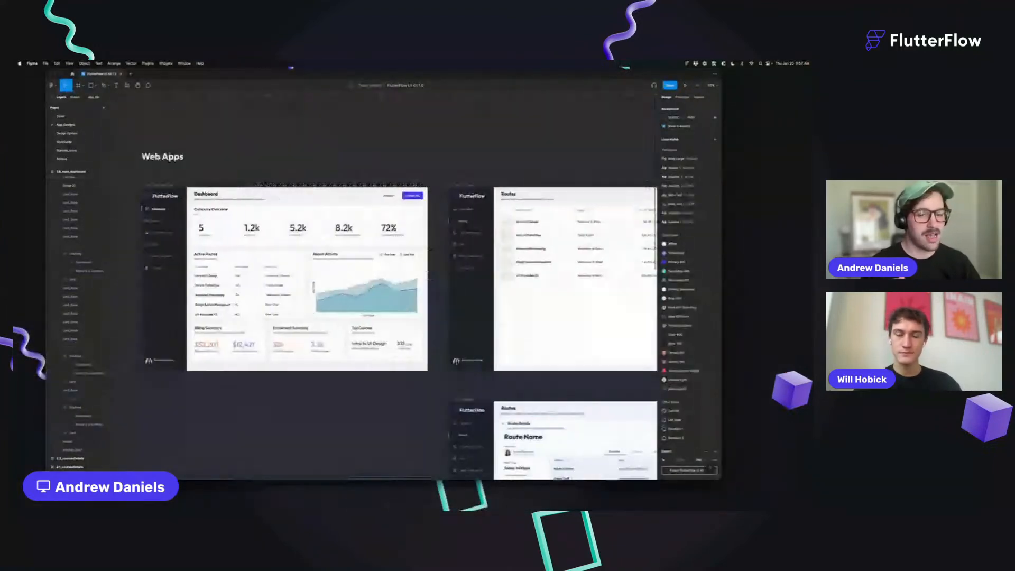